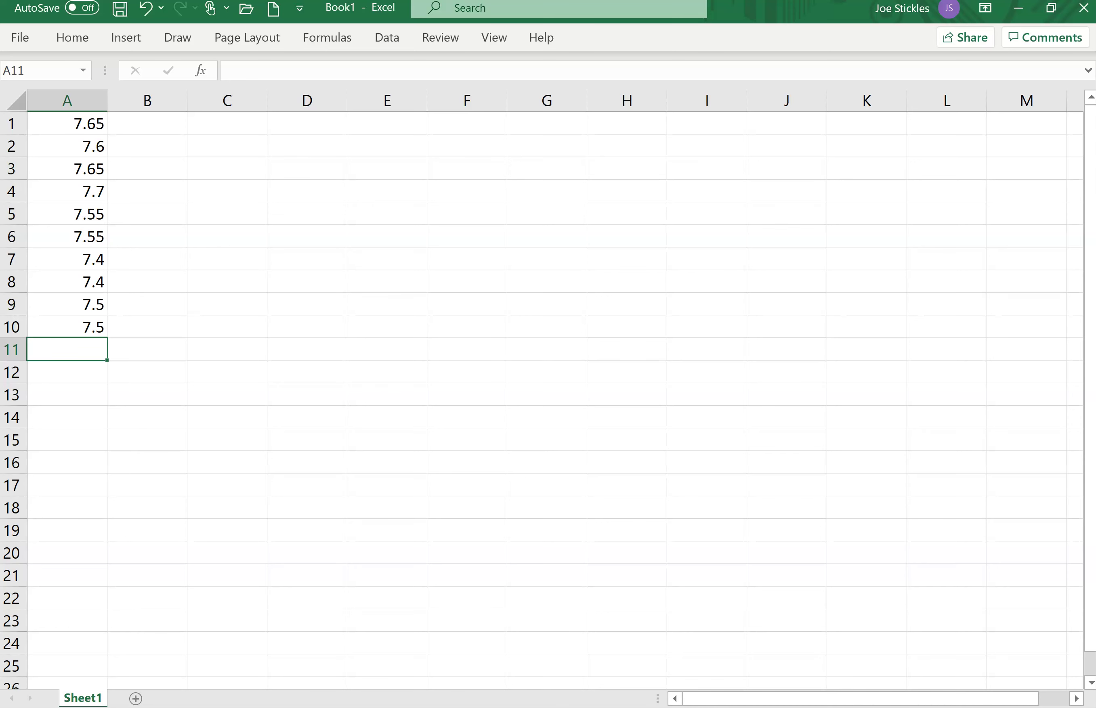
Enter the formula =AVERAGE(a1.a10) in cell A11, below the ten data values.
{"action": "type", "text": "=ave"}
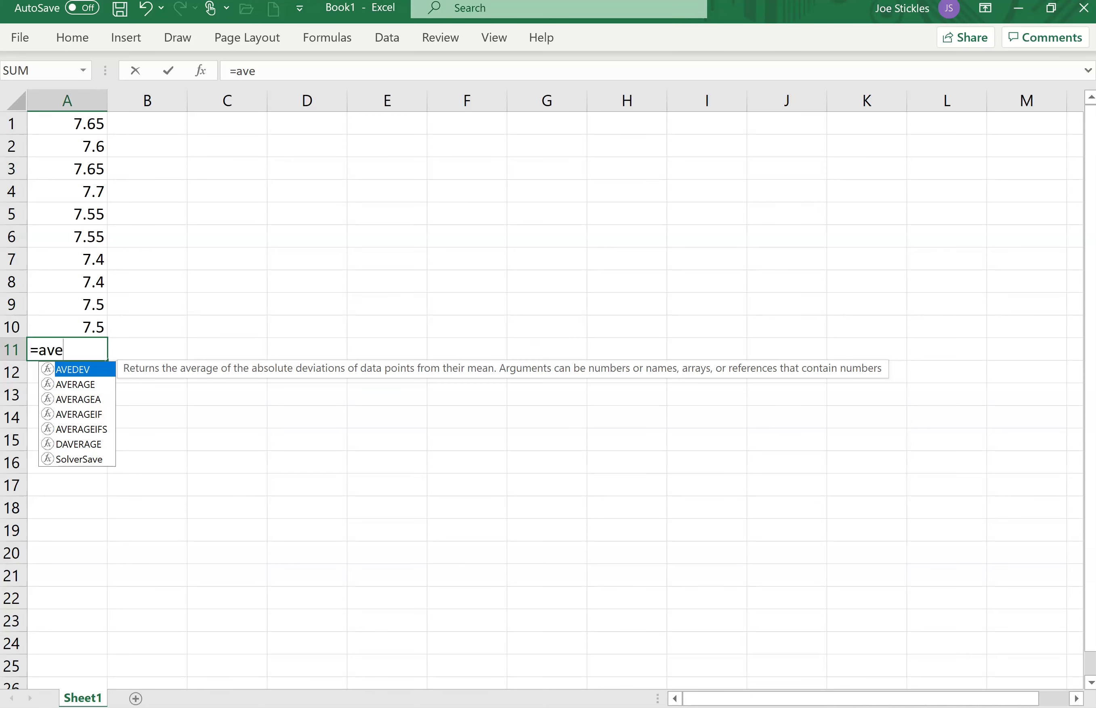
{"action": "key", "text": "Down"}
{"action": "key", "text": "Tab"}
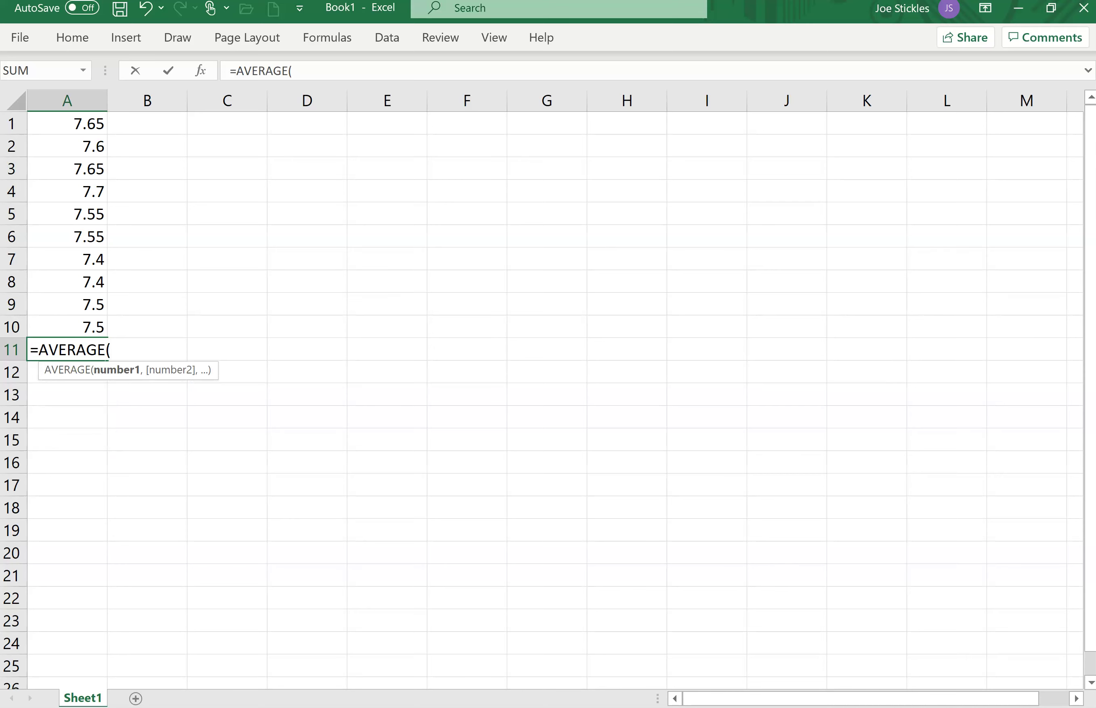
{"action": "type", "text": "a1.a1"}
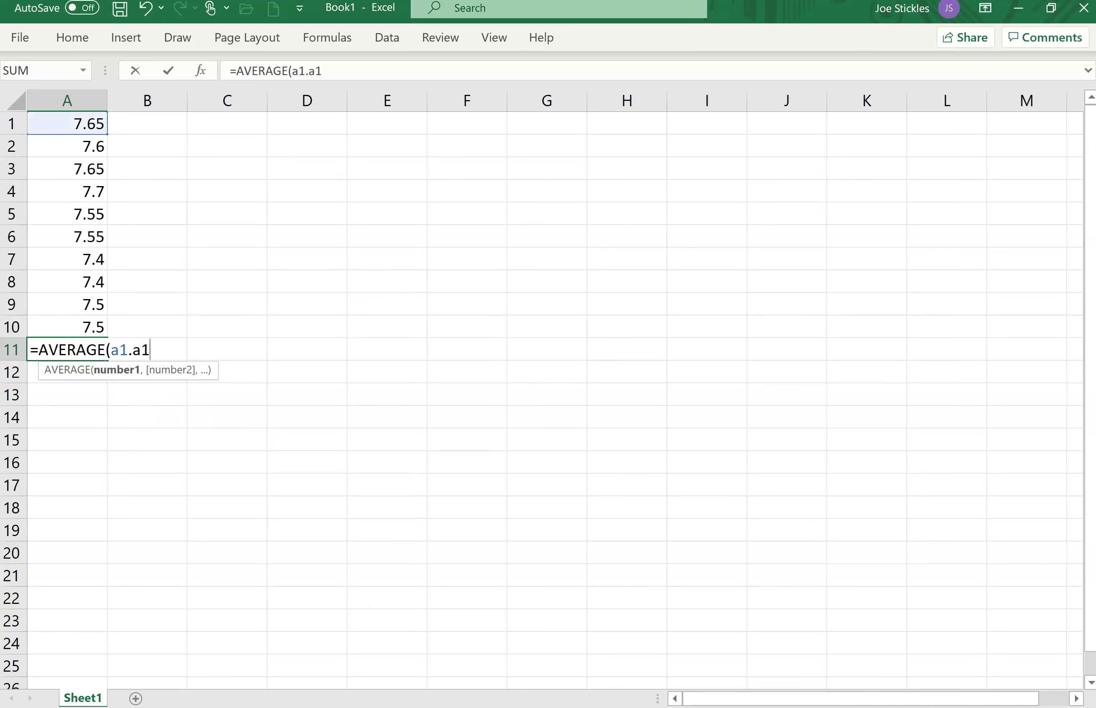
{"action": "type", "text": "0)"}
{"action": "key", "text": "Return"}
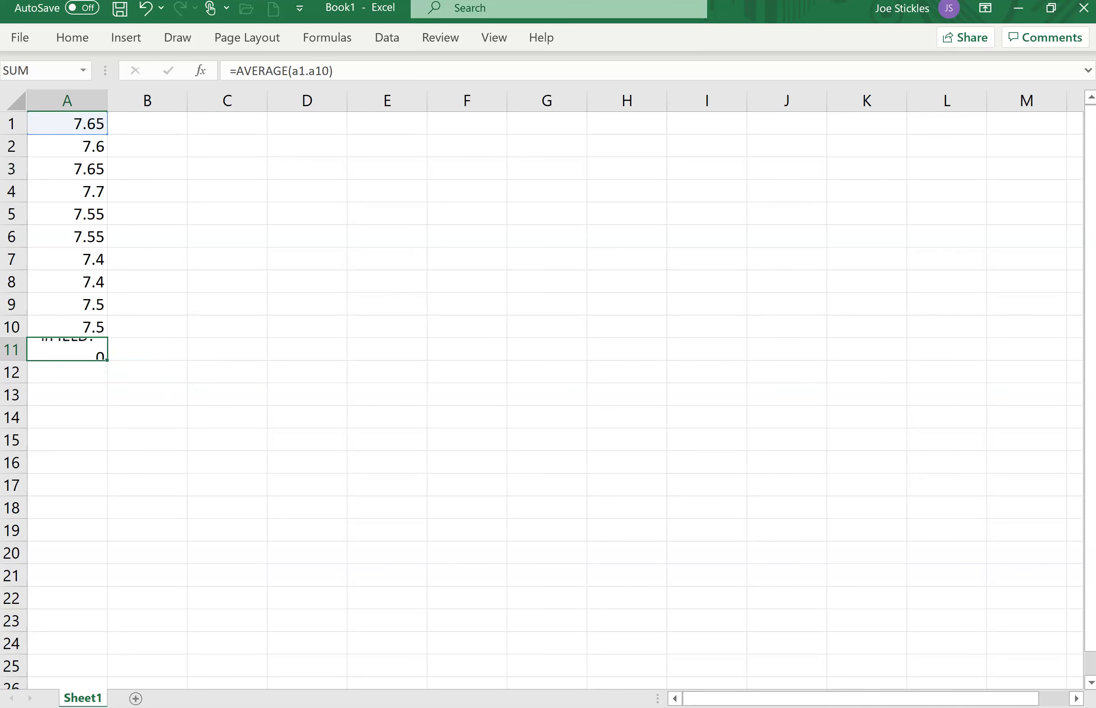
Correct the range reference in A11's AVERAGE formula so that it covers A1 through A10.
{"action": "key", "text": "shift+Up"}
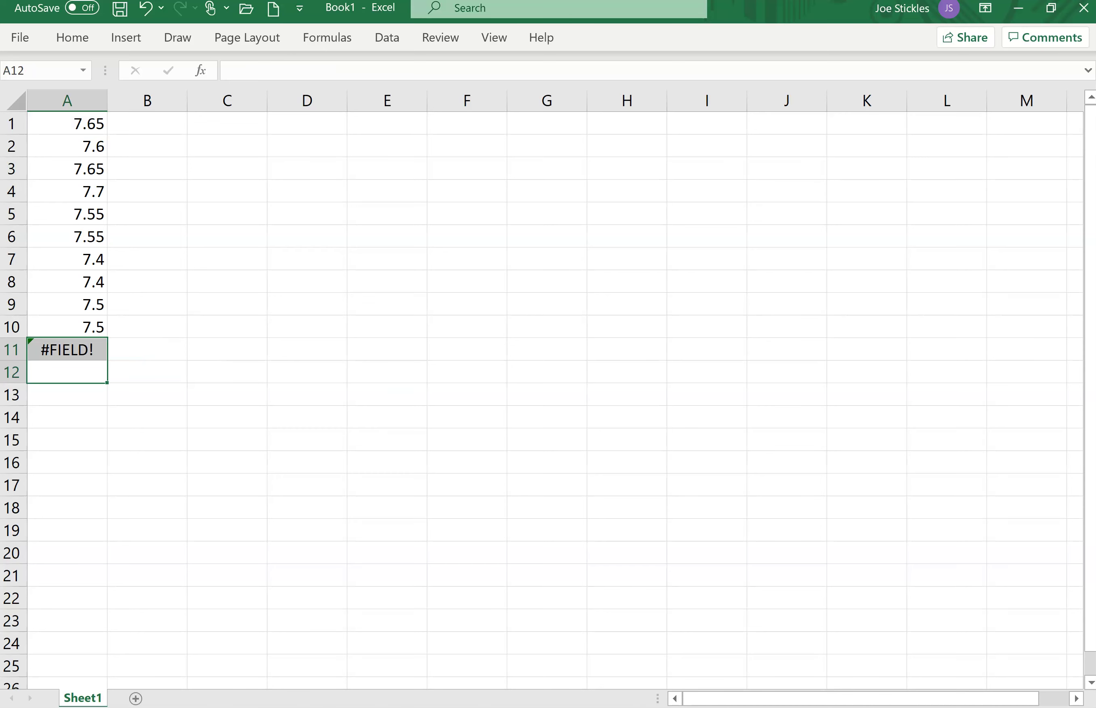
{"action": "key", "text": "Up"}
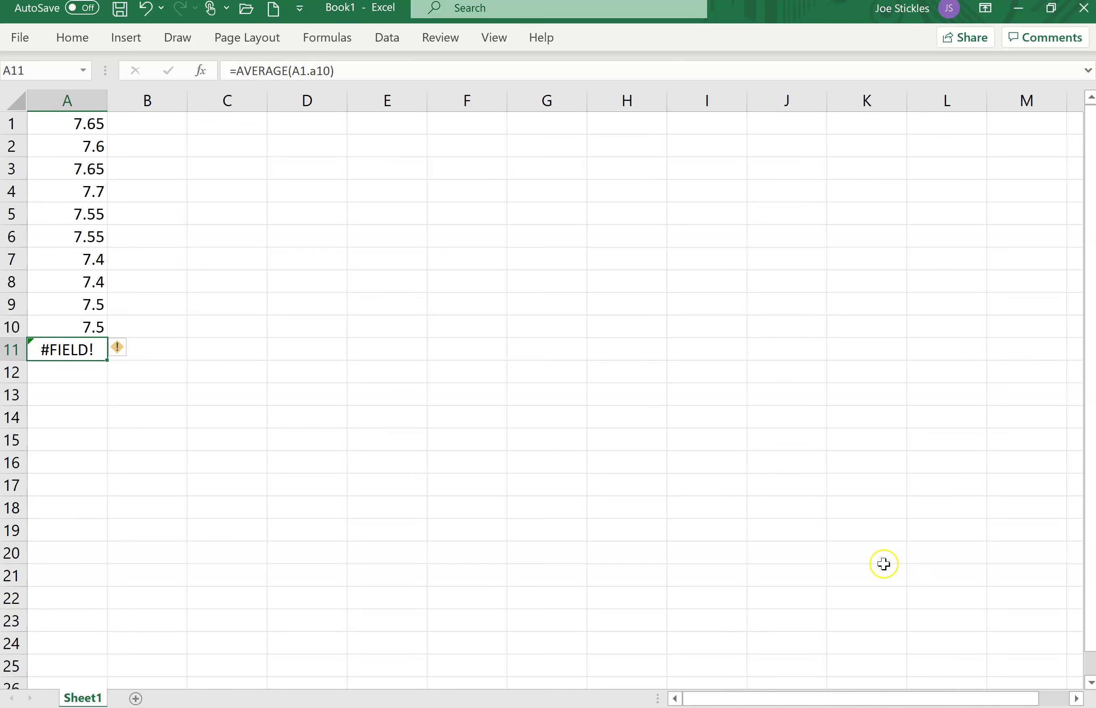
{"action": "left_click", "coordinate": [308, 73]}
{"action": "type", "text": "."}
{"action": "key", "text": "Return"}
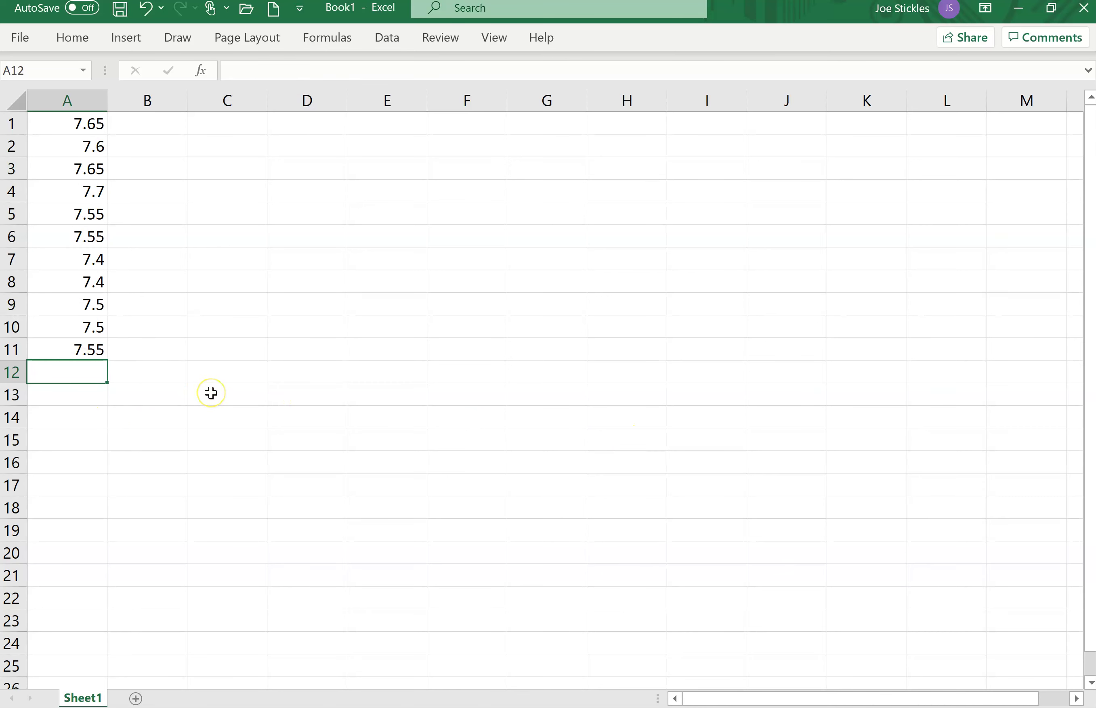
Label the average by entering mean in cell B11.
{"action": "left_click", "coordinate": [170, 351]}
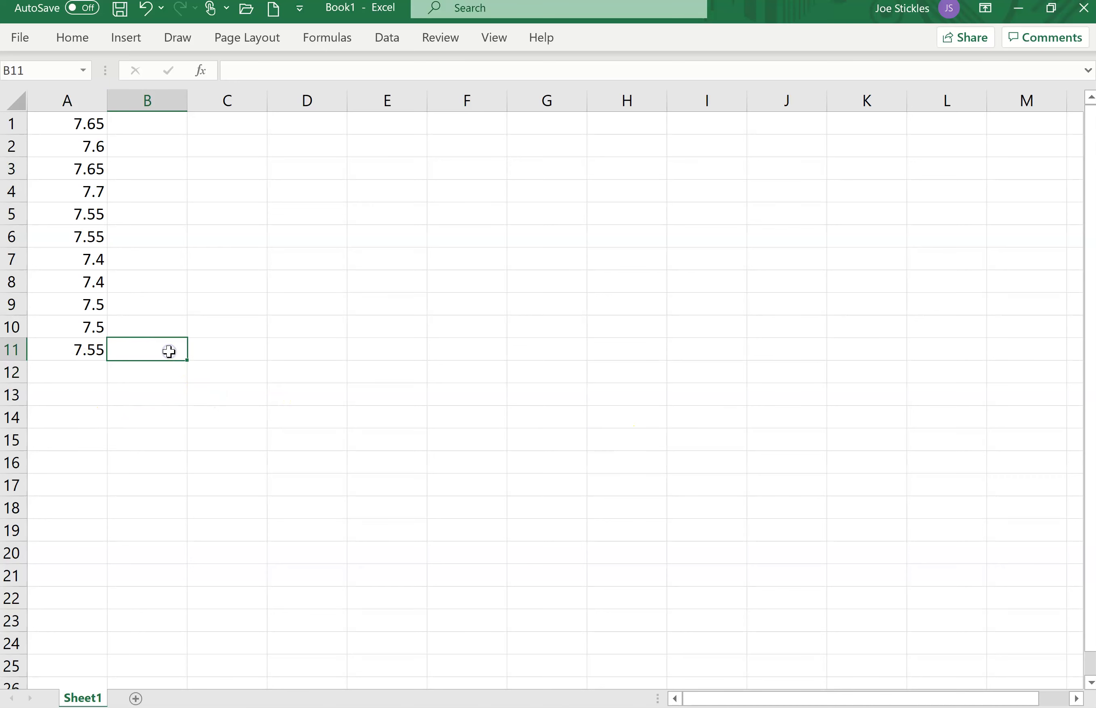
{"action": "type", "text": "mean"}
{"action": "key", "text": "Return"}
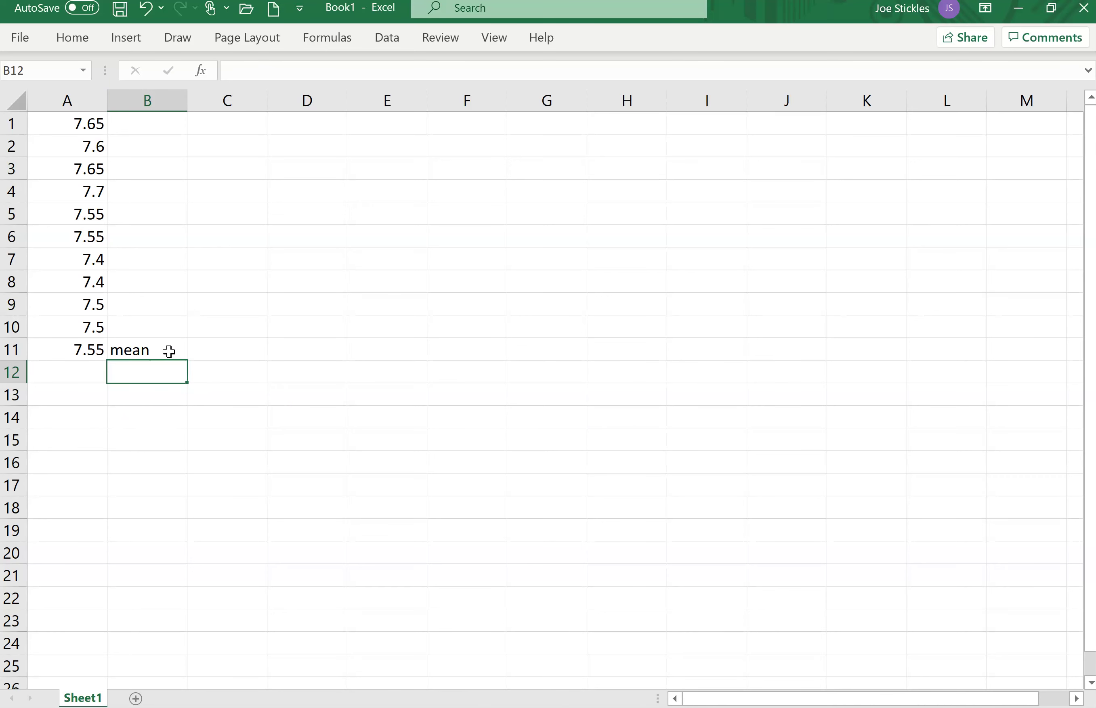
Calculate the sample standard deviation in cell A12 with the formula =STDEV.S(A1:A10).
{"action": "key", "text": "Left"}
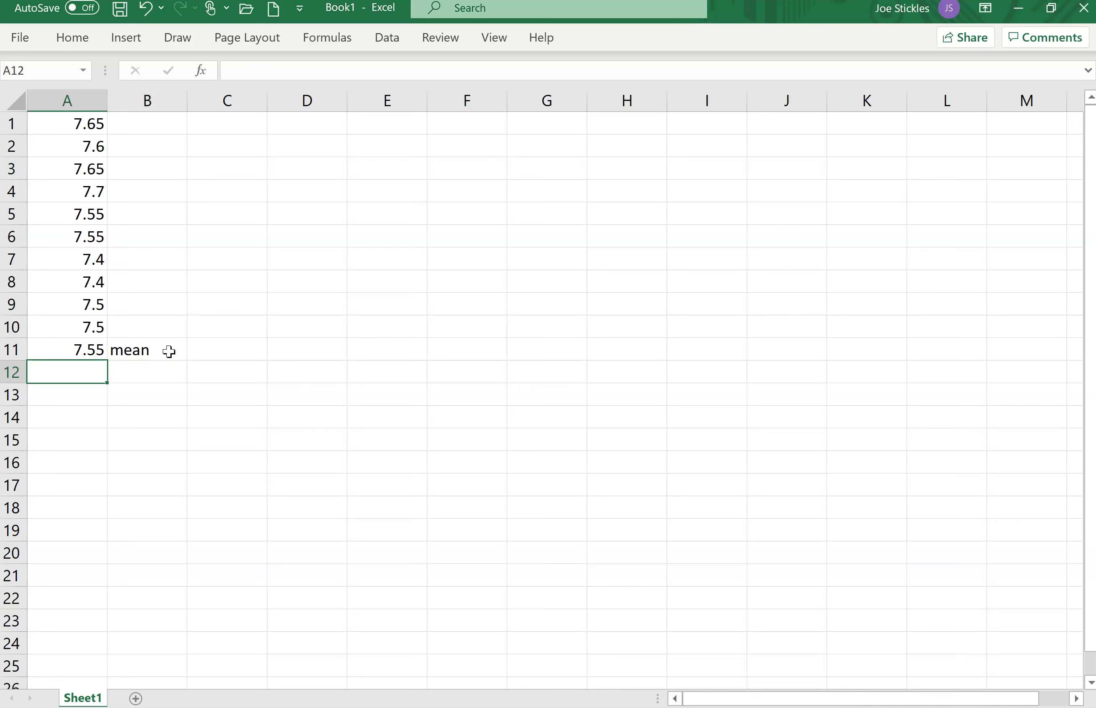
{"action": "type", "text": "=st"}
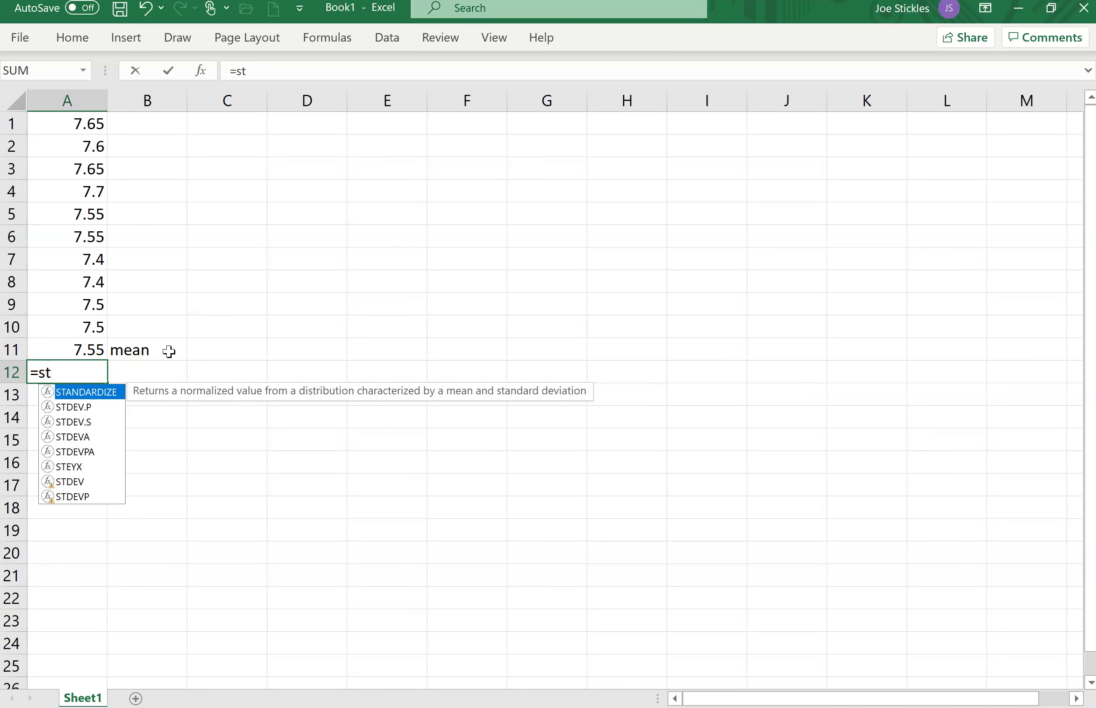
{"action": "key", "text": "Down"}
{"action": "key", "text": "Down"}
{"action": "key", "text": "Tab"}
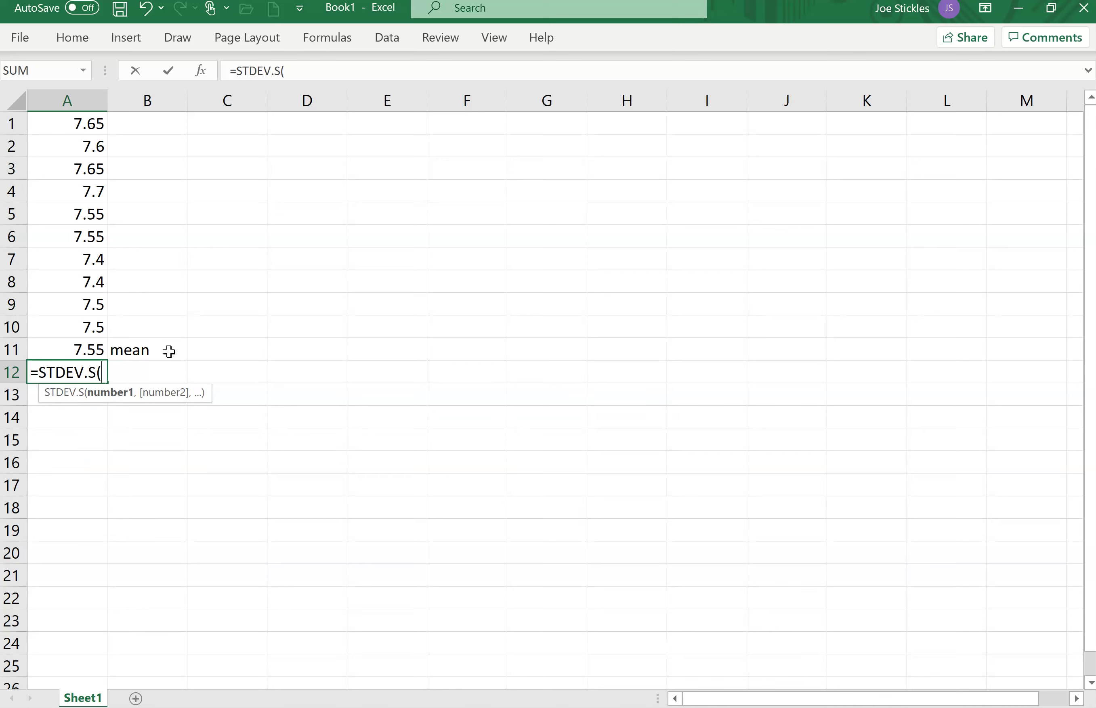
{"action": "left_click_drag", "start_coordinate": [76, 122], "coordinate": [80, 325]}
{"action": "type", "text": ")"}
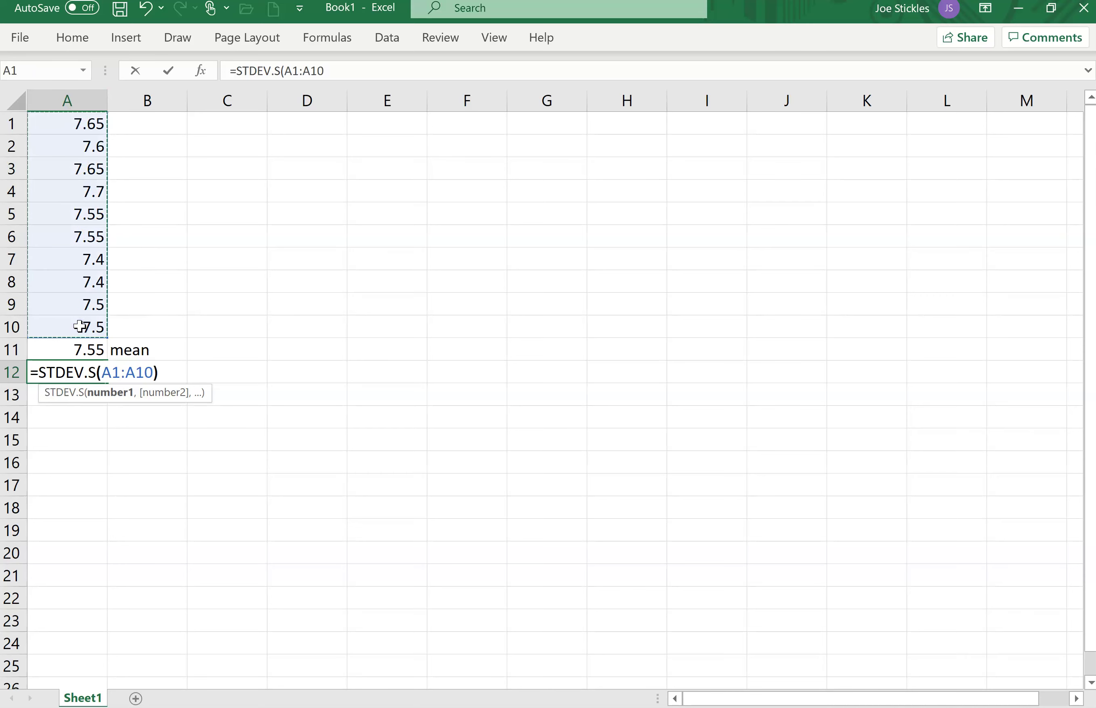
{"action": "key", "text": "Return"}
Enter =stand. dev. in cell B12 beside the standard deviation.
{"action": "key", "text": "Right"}
{"action": "key", "text": "Up"}
{"action": "type", "text": "=styan"}
{"action": "key", "text": "BackSpace"}
{"action": "key", "text": "BackSpace"}
{"action": "key", "text": "BackSpace"}
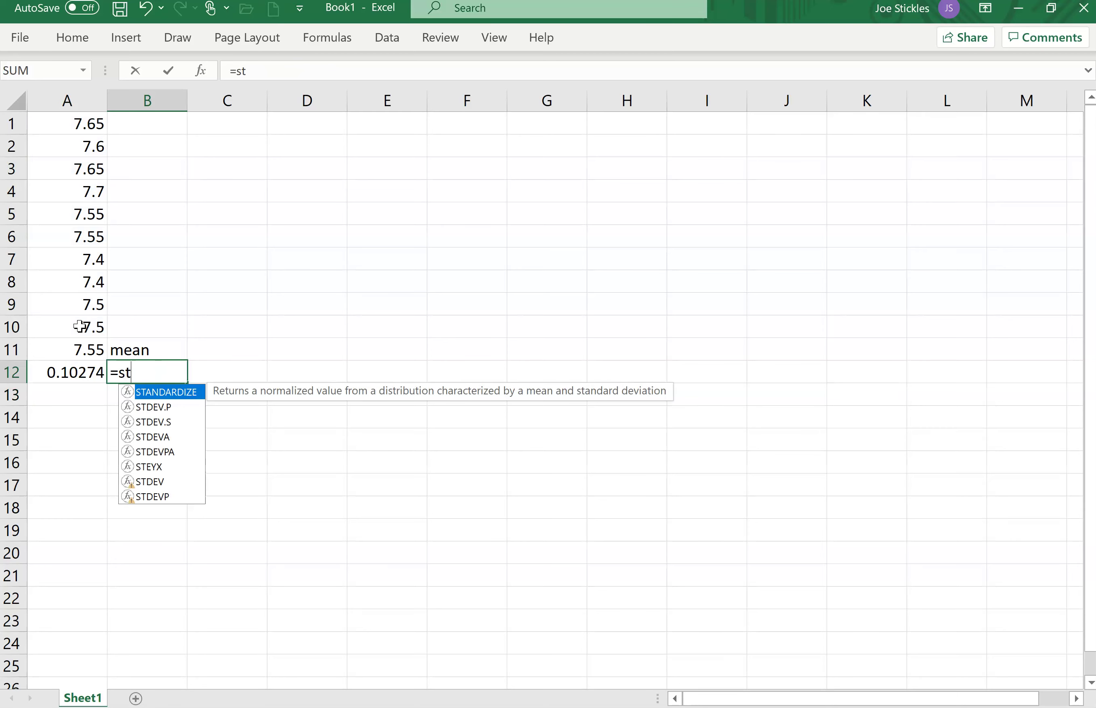
{"action": "type", "text": "and. "}
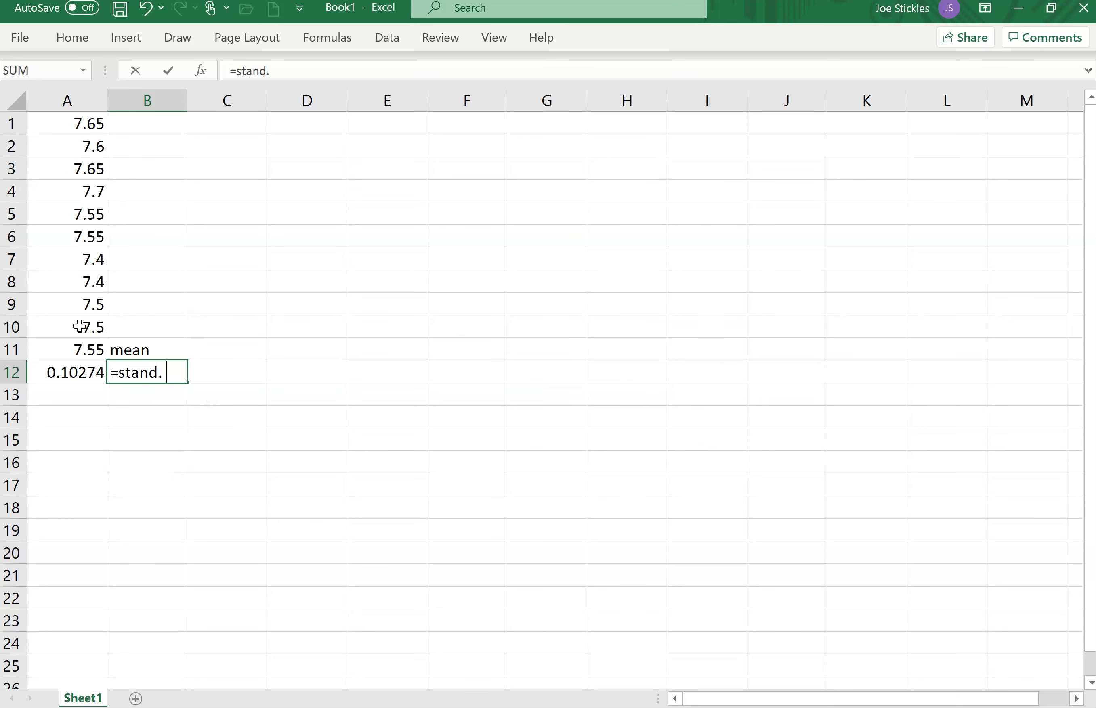
{"action": "type", "text": "dev."}
{"action": "key", "text": "BackSpace"}
{"action": "key", "text": "BackSpace"}
{"action": "key", "text": "BackSpace"}
{"action": "key", "text": "BackSpace"}
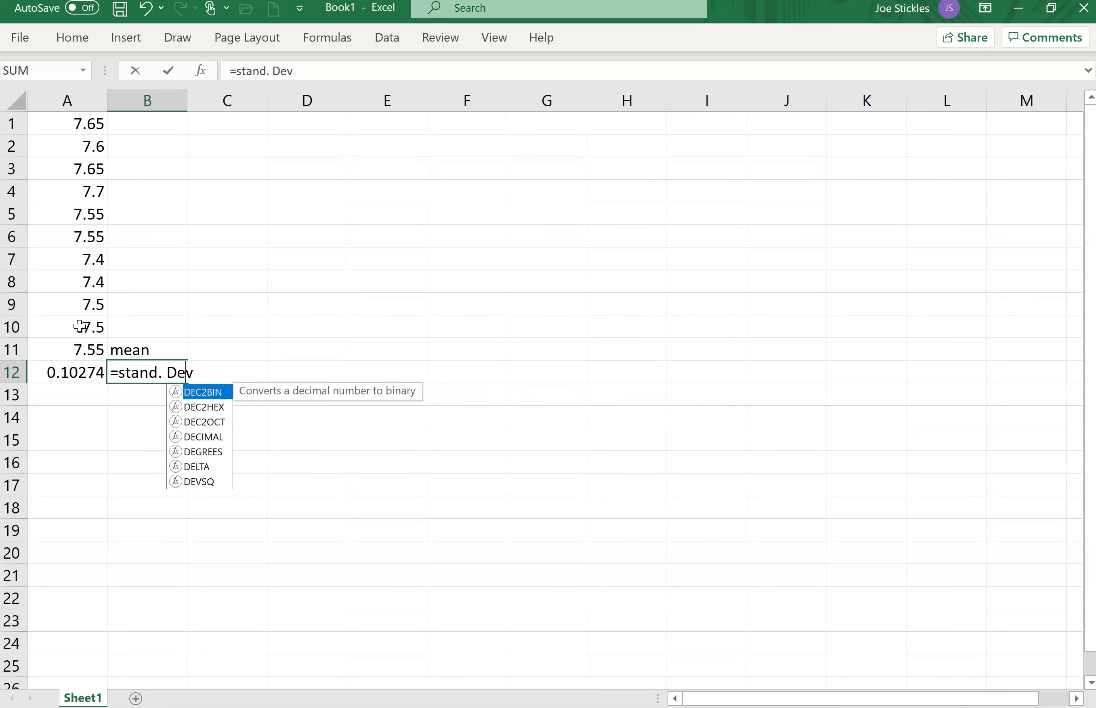
{"action": "type", "text": "dev."}
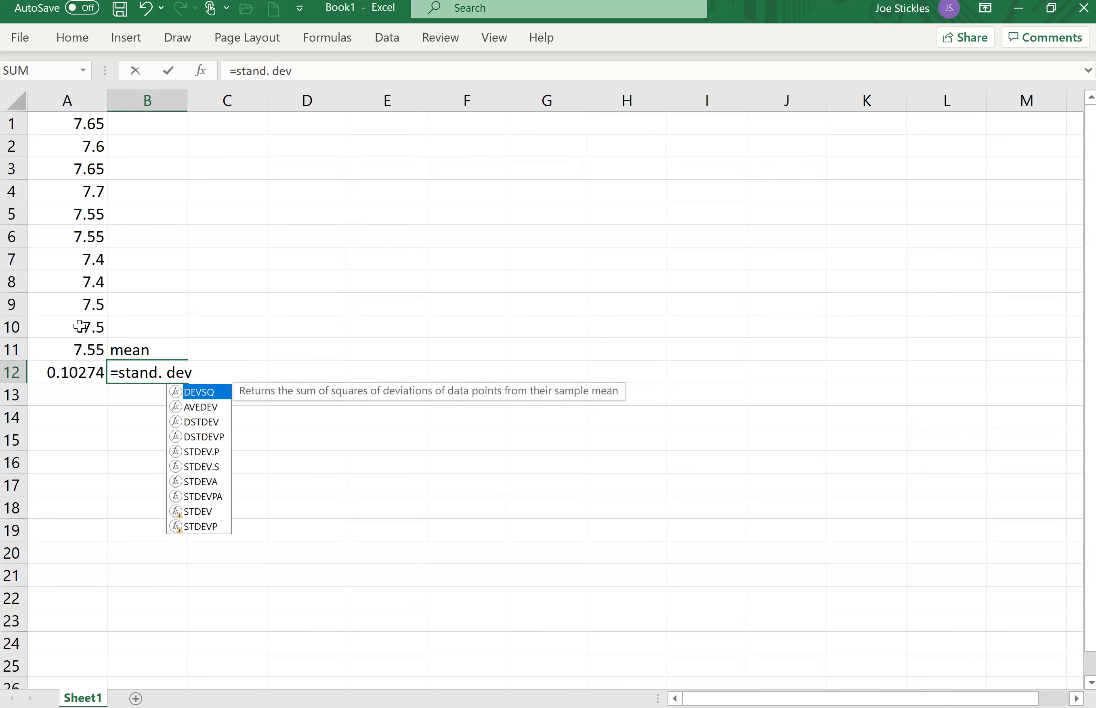
{"action": "key", "text": "Return"}
Remove the leading equals sign from cell B12 so the label reads stand. dev.
{"action": "key", "text": "Up"}
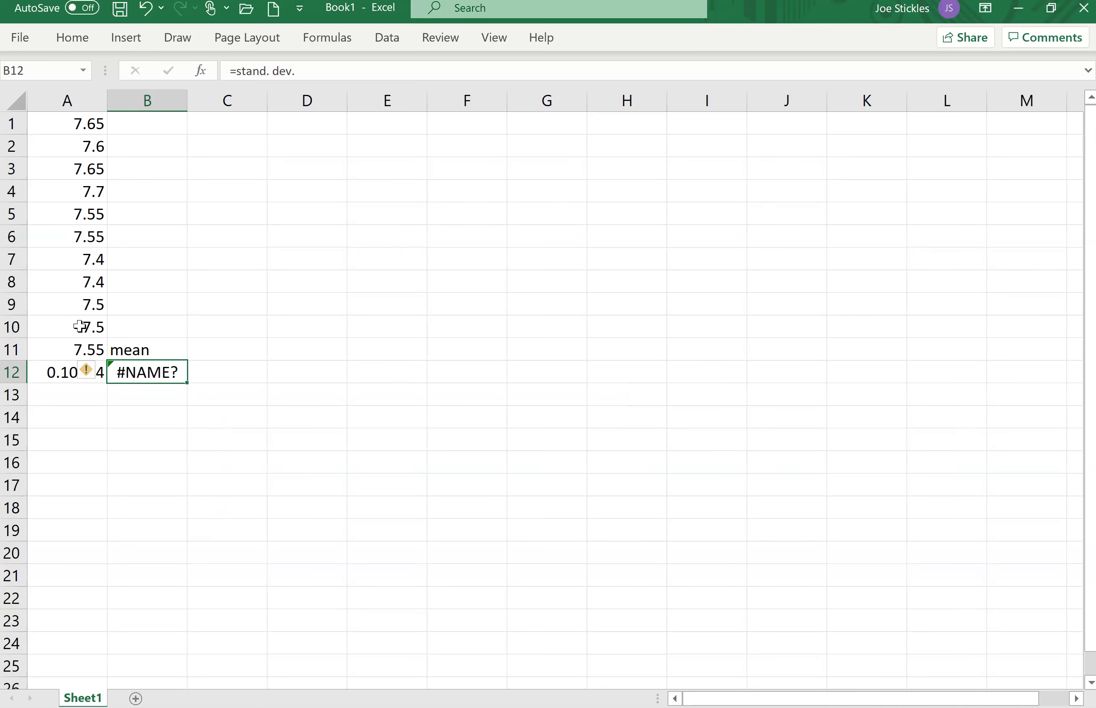
{"action": "left_click", "coordinate": [239, 63]}
{"action": "left_click", "coordinate": [239, 63]}
{"action": "key", "text": "BackSpace"}
{"action": "key", "text": "Return"}
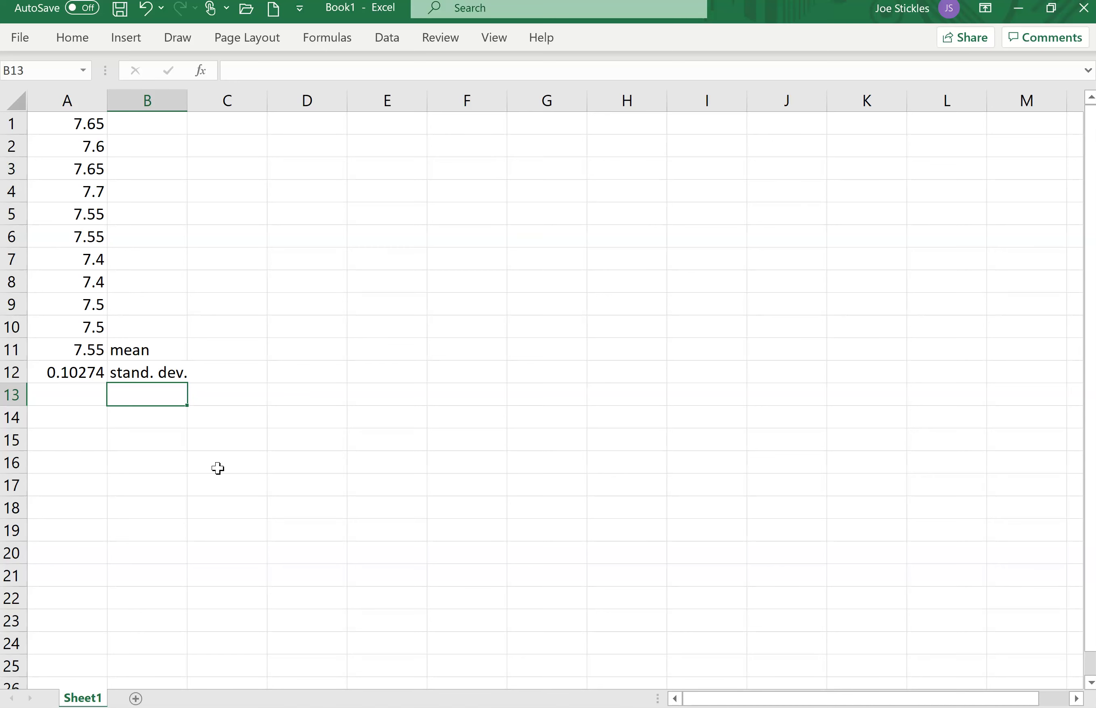
Calculate the critical t-value in cell A13 with T.INV, using probability 0.975 and 9 degrees of freedom.
{"action": "key", "text": "Left"}
{"action": "type", "text": "="}
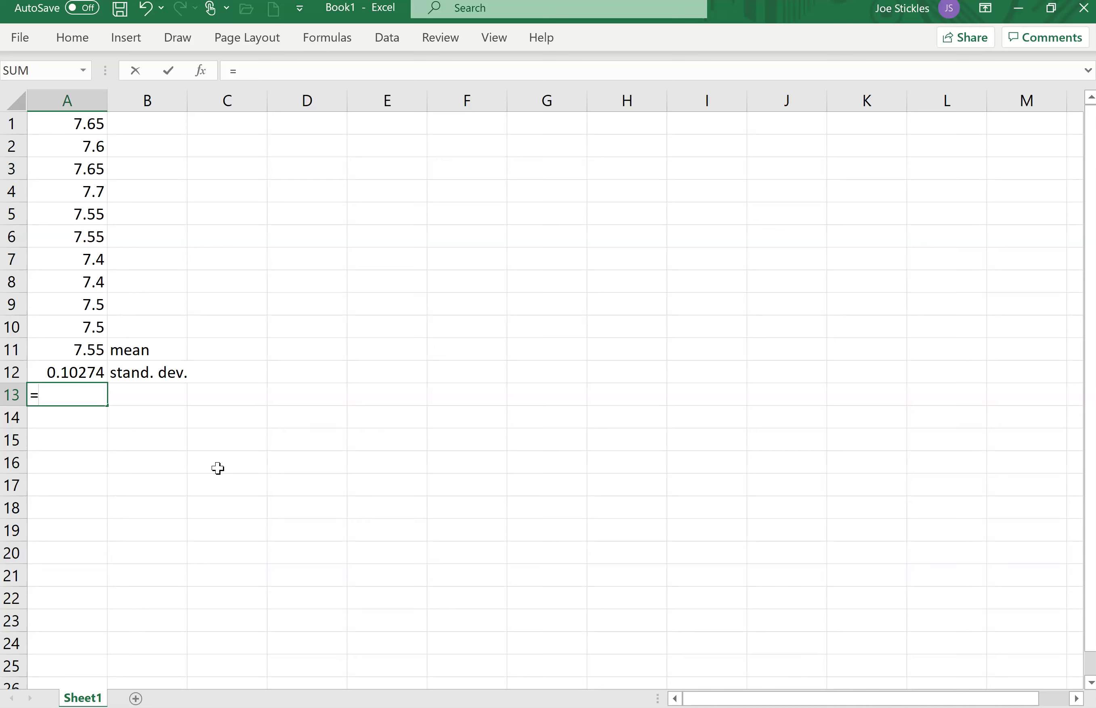
{"action": "type", "text": "t"}
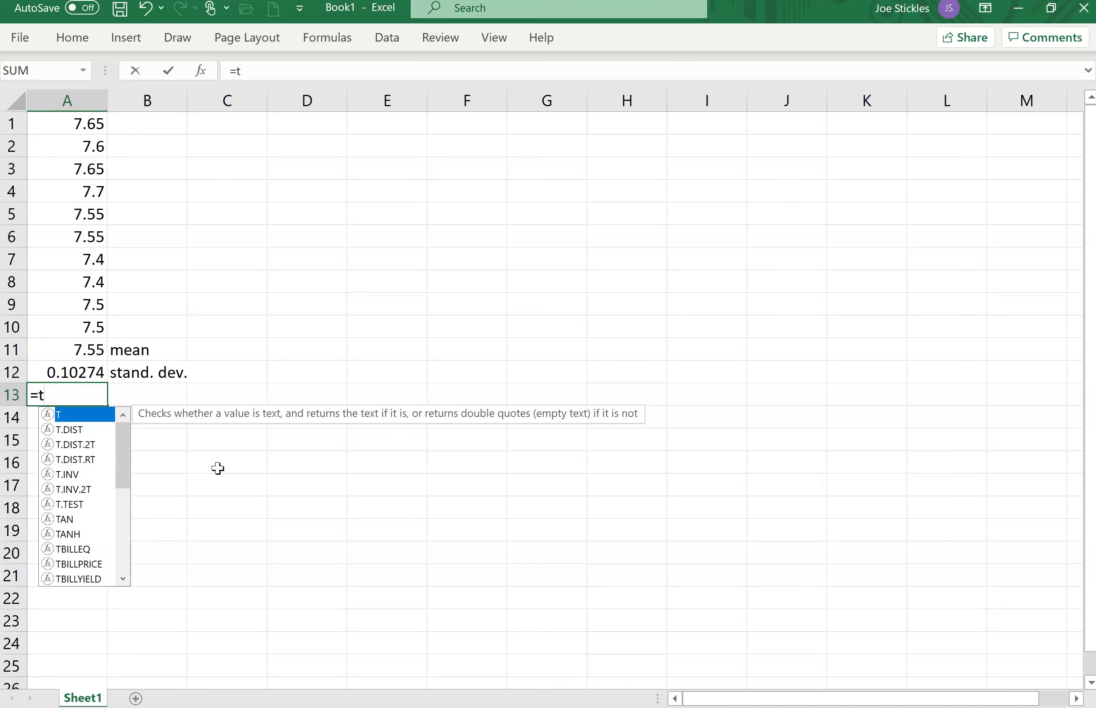
{"action": "key", "text": "Down"}
{"action": "key", "text": "Down"}
{"action": "key", "text": "Down"}
{"action": "key", "text": "Down"}
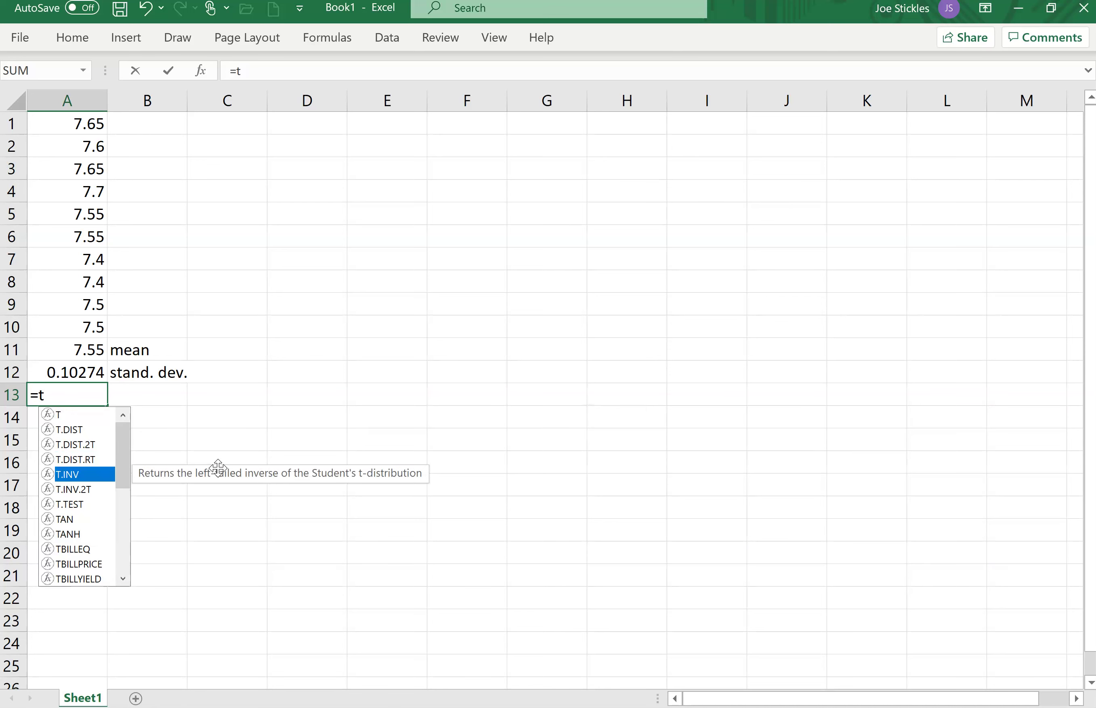
{"action": "key", "text": "Up"}
{"action": "key", "text": "Down"}
{"action": "key", "text": "Tab"}
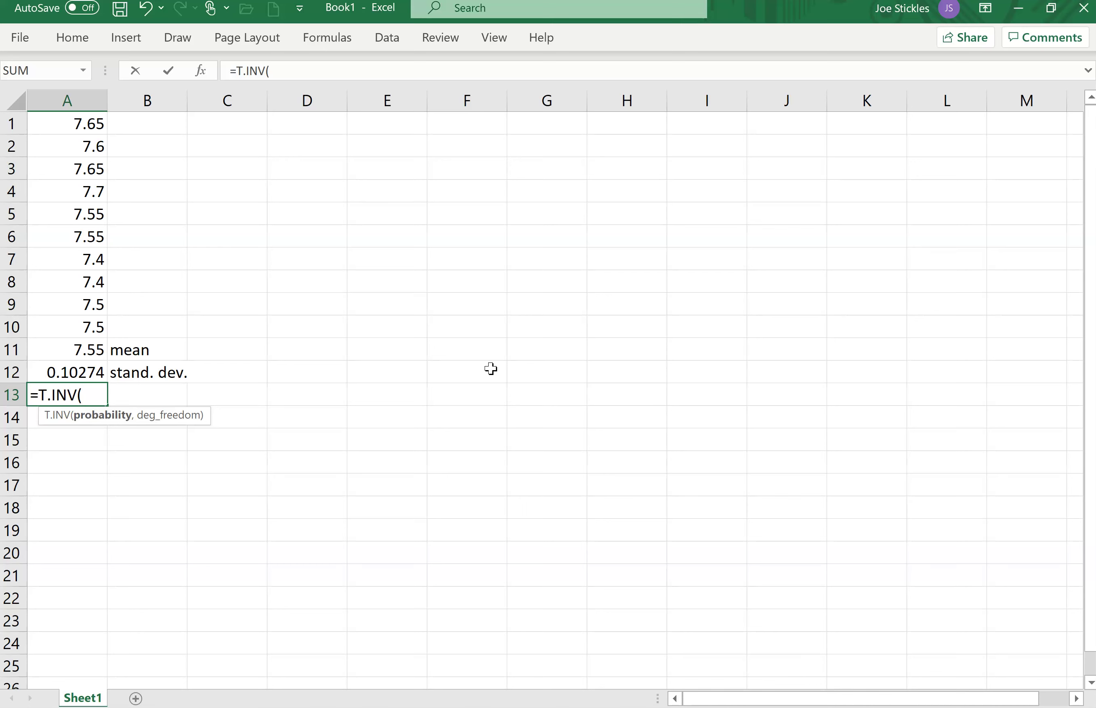
{"action": "type", "text": "0.975,"}
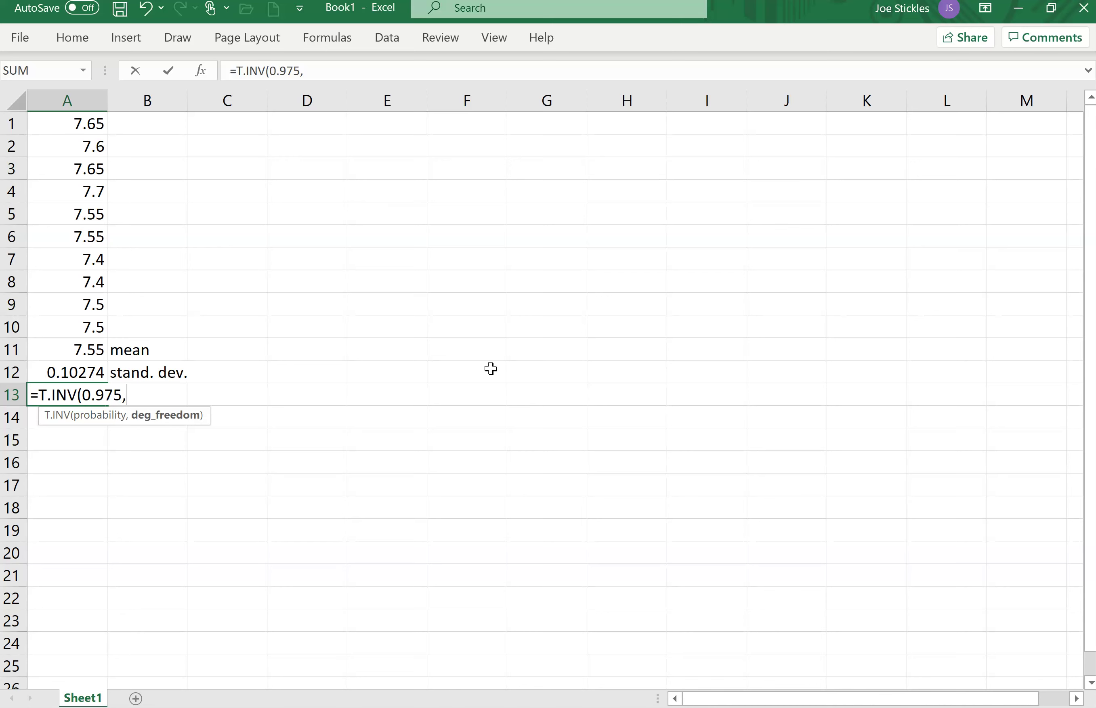
{"action": "type", "text": "9)"}
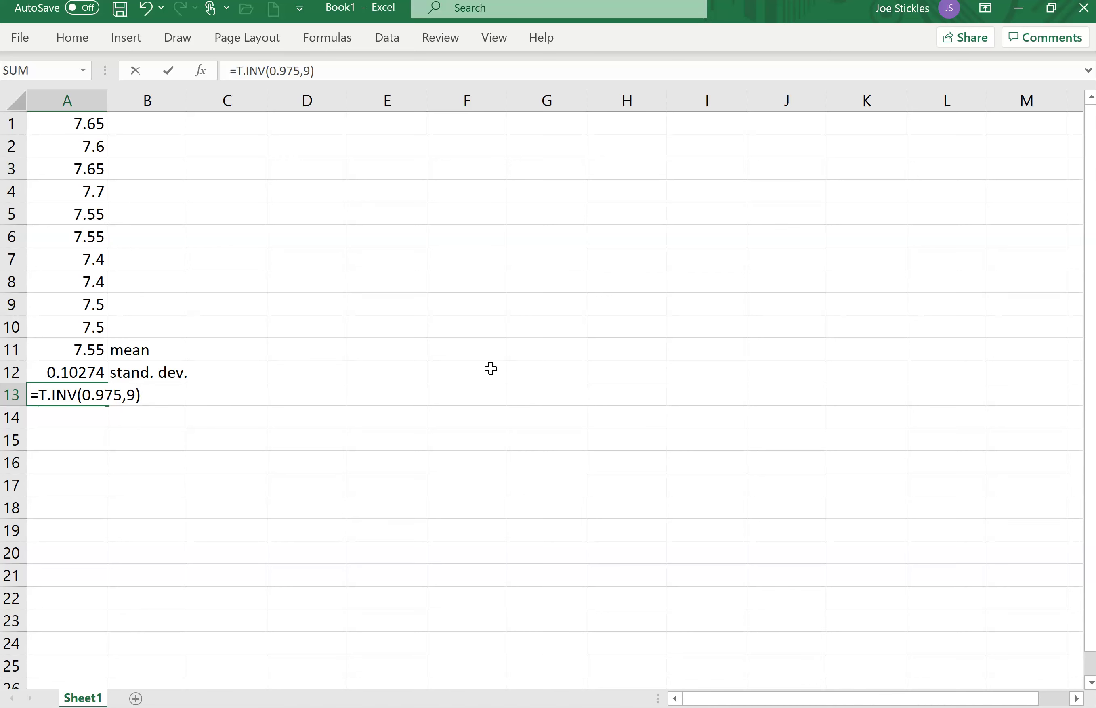
{"action": "key", "text": "Return"}
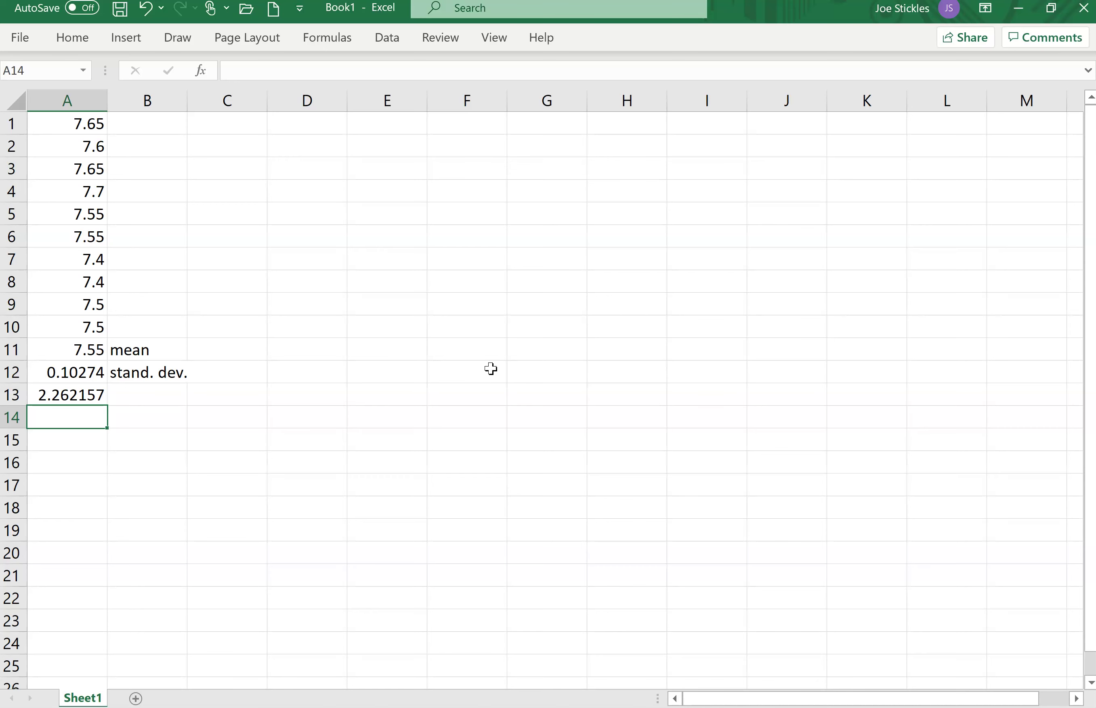
Label the T.INV result by entering t-value in cell B13.
{"action": "key", "text": "Up"}
{"action": "key", "text": "Right"}
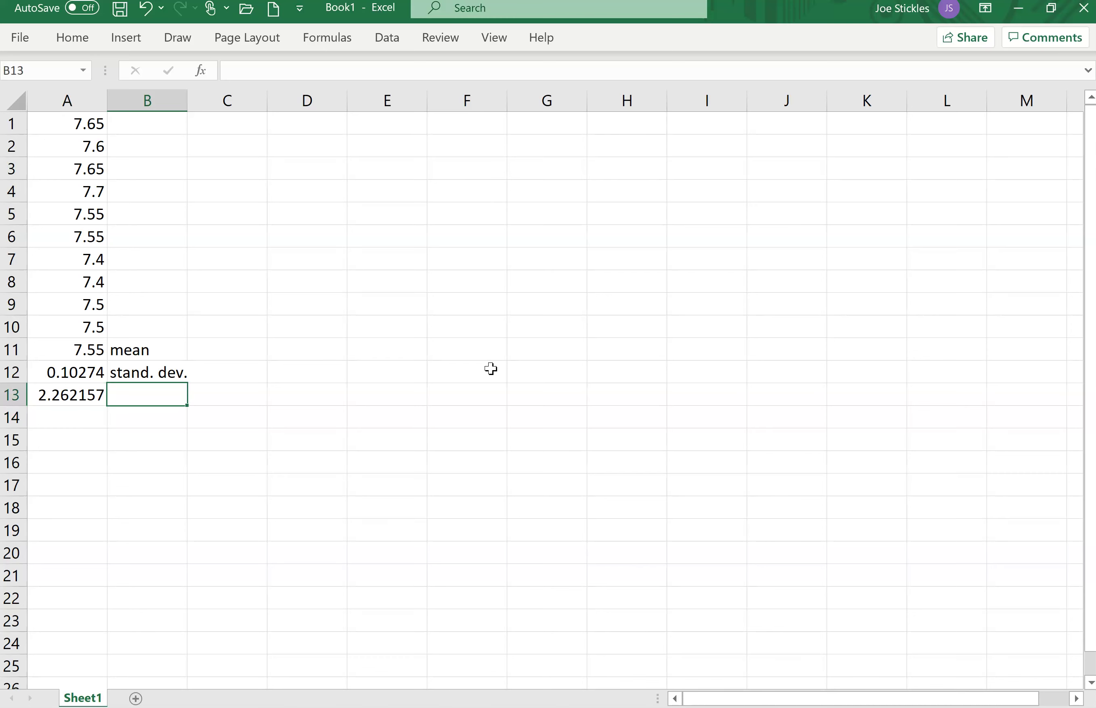
{"action": "type", "text": "t-value"}
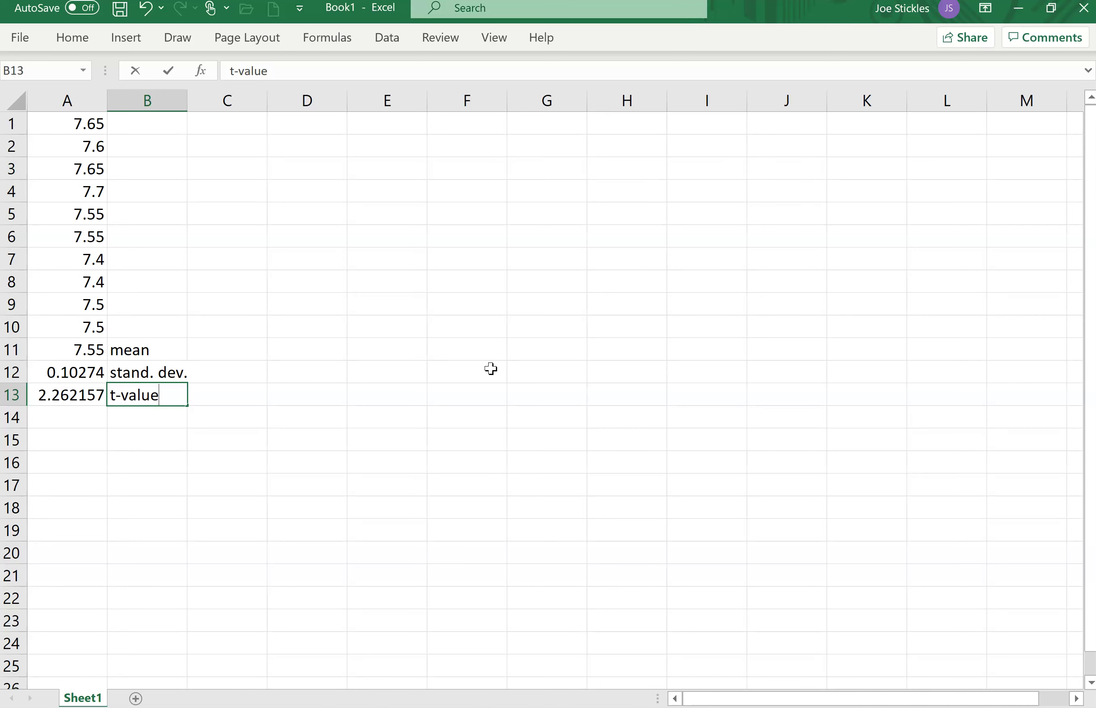
{"action": "key", "text": "Return"}
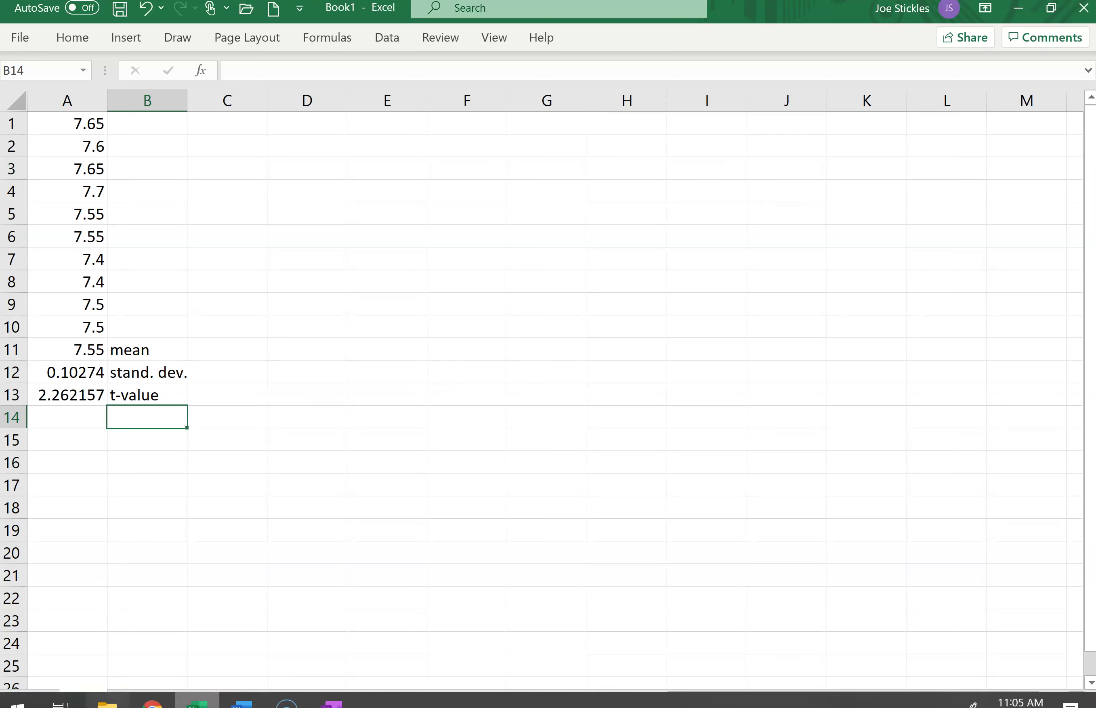
Switch to the blank OneNote page in full-screen view and handwrite the null hypothesis H0: μ = 7.5.
{"action": "left_click", "coordinate": [332, 703]}
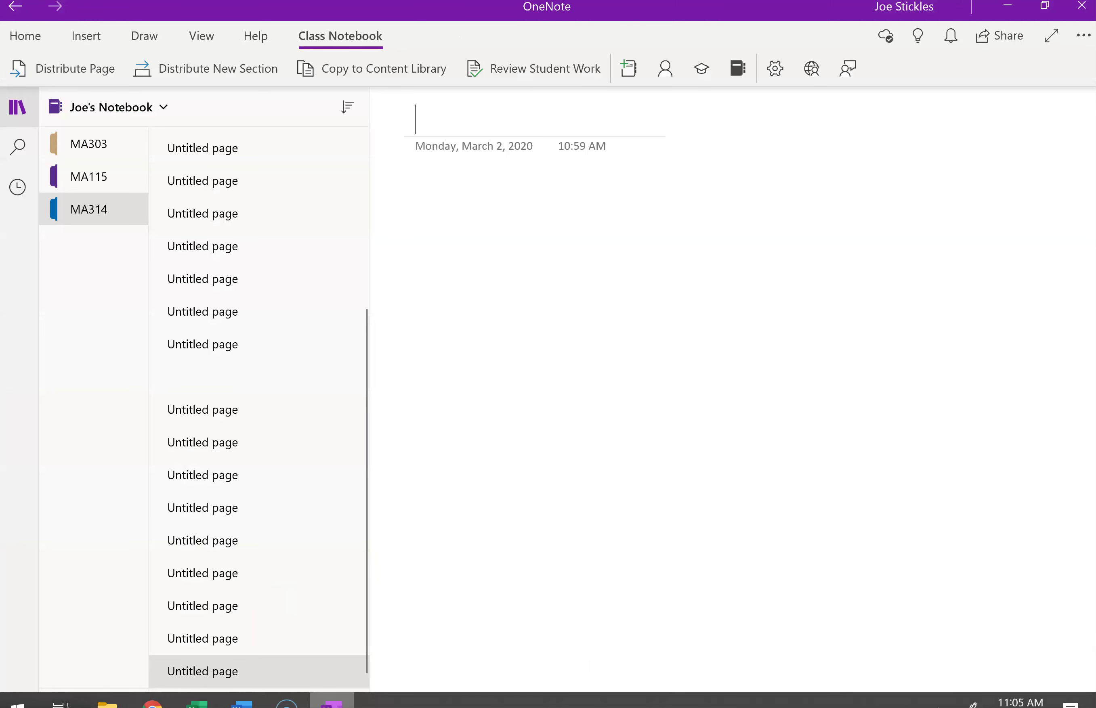
{"action": "left_click", "coordinate": [1050, 37]}
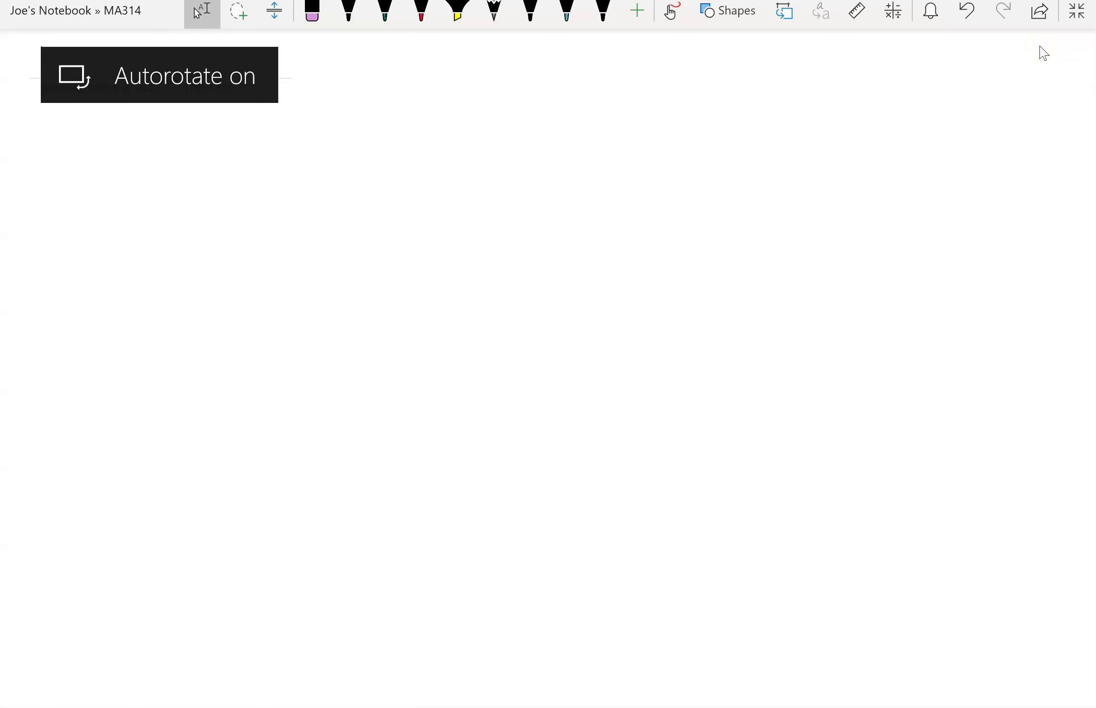
{"action": "mouse_move", "coordinate": [223, 118]}
{"action": "left_mouse_down"}
{"action": "mouse_move", "coordinate": [213, 171]}
{"action": "mouse_move", "coordinate": [247, 142]}
{"action": "left_mouse_up"}
{"action": "left_click_drag", "start_coordinate": [246, 151], "coordinate": [257, 147]}
{"action": "left_click", "coordinate": [266, 133]}
{"action": "left_click", "coordinate": [267, 148]}
{"action": "mouse_move", "coordinate": [284, 191]}
{"action": "left_mouse_down"}
{"action": "mouse_move", "coordinate": [341, 127]}
{"action": "mouse_move", "coordinate": [341, 150]}
{"action": "left_mouse_up"}
{"action": "left_click_drag", "start_coordinate": [359, 130], "coordinate": [371, 126]}
{"action": "mouse_move", "coordinate": [358, 145]}
{"action": "left_mouse_down"}
{"action": "mouse_move", "coordinate": [380, 135]}
{"action": "mouse_move", "coordinate": [427, 147]}
{"action": "left_mouse_up"}
{"action": "left_click", "coordinate": [415, 141]}
{"action": "left_click_drag", "start_coordinate": [429, 120], "coordinate": [458, 101]}
Handwrite the alternative hypothesis H1: μ ≠ 7.5 below the null hypothesis.
{"action": "mouse_move", "coordinate": [224, 200]}
{"action": "left_mouse_down"}
{"action": "mouse_move", "coordinate": [213, 255]}
{"action": "mouse_move", "coordinate": [246, 240]}
{"action": "left_mouse_up"}
{"action": "mouse_move", "coordinate": [221, 230]}
{"action": "left_mouse_down"}
{"action": "mouse_move", "coordinate": [250, 228]}
{"action": "mouse_move", "coordinate": [257, 256]}
{"action": "mouse_move", "coordinate": [351, 206]}
{"action": "mouse_move", "coordinate": [349, 229]}
{"action": "left_mouse_up"}
{"action": "left_click", "coordinate": [285, 213]}
{"action": "left_click", "coordinate": [284, 234]}
{"action": "mouse_move", "coordinate": [373, 210]}
{"action": "left_mouse_down"}
{"action": "mouse_move", "coordinate": [397, 205]}
{"action": "mouse_move", "coordinate": [401, 216]}
{"action": "left_mouse_up"}
{"action": "mouse_move", "coordinate": [400, 187]}
{"action": "left_mouse_down"}
{"action": "mouse_move", "coordinate": [372, 232]}
{"action": "mouse_move", "coordinate": [452, 214]}
{"action": "left_mouse_up"}
{"action": "left_click", "coordinate": [434, 217]}
{"action": "left_click_drag", "start_coordinate": [471, 184], "coordinate": [492, 176]}
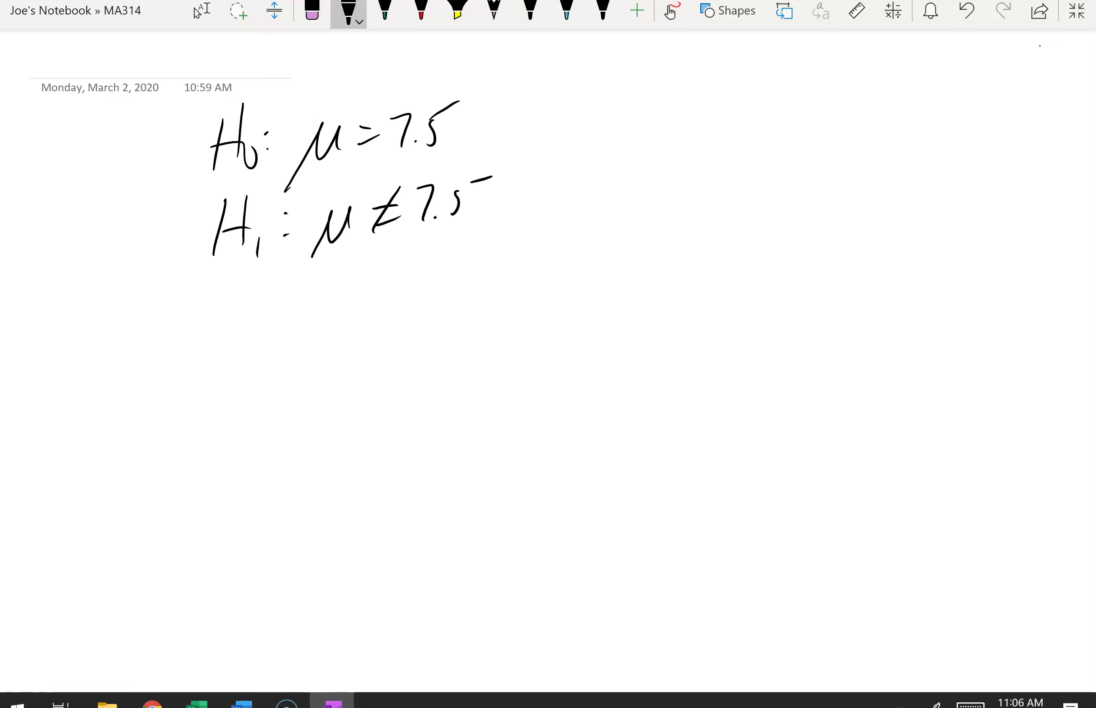
Sketch a bell-shaped distribution curve above a horizontal baseline to the right of the hypotheses.
{"action": "left_click", "coordinate": [202, 13]}
{"action": "scroll", "coordinate": [247, 167], "scroll_direction": "right", "scroll_amount": 2}
{"action": "left_click", "coordinate": [348, 12]}
{"action": "left_click_drag", "start_coordinate": [507, 288], "coordinate": [918, 303]}
{"action": "mouse_move", "coordinate": [522, 278]}
{"action": "left_mouse_down"}
{"action": "mouse_move", "coordinate": [768, 206]}
{"action": "mouse_move", "coordinate": [885, 299]}
{"action": "left_mouse_up"}
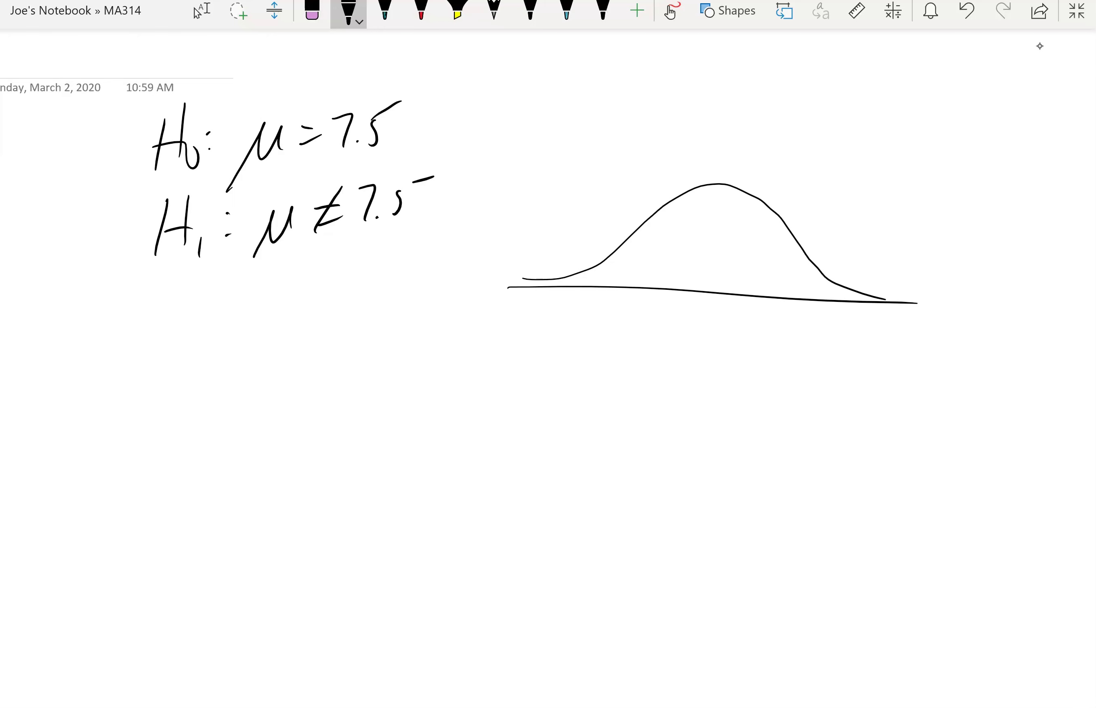
Mark the upper critical value on the curve's right tail and label it 2.26.
{"action": "mouse_move", "coordinate": [823, 272]}
{"action": "left_mouse_down"}
{"action": "mouse_move", "coordinate": [801, 361]}
{"action": "mouse_move", "coordinate": [813, 356]}
{"action": "left_mouse_up"}
{"action": "left_click", "coordinate": [823, 354]}
{"action": "mouse_move", "coordinate": [838, 332]}
{"action": "left_mouse_down"}
{"action": "mouse_move", "coordinate": [831, 358]}
{"action": "mouse_move", "coordinate": [859, 350]}
{"action": "left_mouse_up"}
Mark the lower critical value on the curve's left tail and label it -2.26 with the pen.
{"action": "left_click", "coordinate": [349, 11]}
{"action": "left_click_drag", "start_coordinate": [594, 267], "coordinate": [593, 296]}
{"action": "left_click_drag", "start_coordinate": [555, 340], "coordinate": [571, 336]}
{"action": "mouse_move", "coordinate": [578, 322]}
{"action": "left_mouse_down"}
{"action": "mouse_move", "coordinate": [591, 343]}
{"action": "mouse_move", "coordinate": [625, 337]}
{"action": "left_mouse_up"}
{"action": "left_click", "coordinate": [597, 341]}
{"action": "left_click_drag", "start_coordinate": [635, 318], "coordinate": [632, 333]}
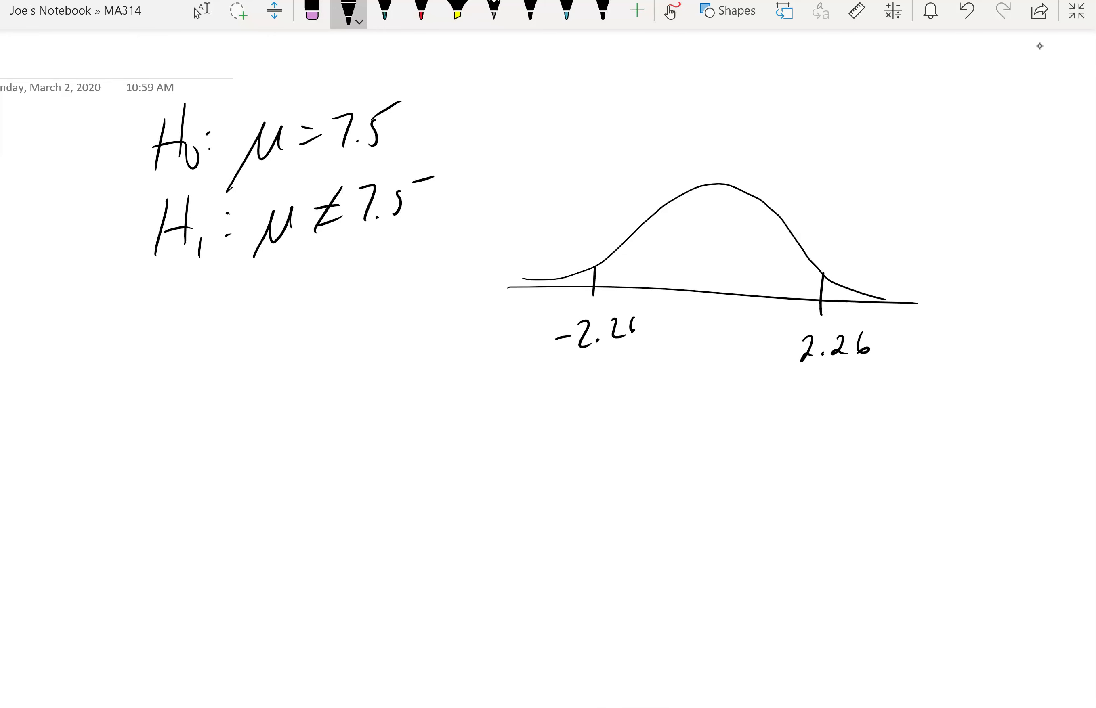
Handwrite the significance level α = 0.05 below the alternative hypothesis.
{"action": "left_click_drag", "start_coordinate": [162, 309], "coordinate": [167, 335]}
{"action": "left_click_drag", "start_coordinate": [172, 319], "coordinate": [195, 315]}
{"action": "mouse_move", "coordinate": [179, 331]}
{"action": "left_mouse_down"}
{"action": "mouse_move", "coordinate": [217, 305]}
{"action": "mouse_move", "coordinate": [259, 305]}
{"action": "mouse_move", "coordinate": [279, 322]}
{"action": "left_mouse_up"}
{"action": "left_click", "coordinate": [242, 318]}
{"action": "left_click_drag", "start_coordinate": [281, 299], "coordinate": [307, 289]}
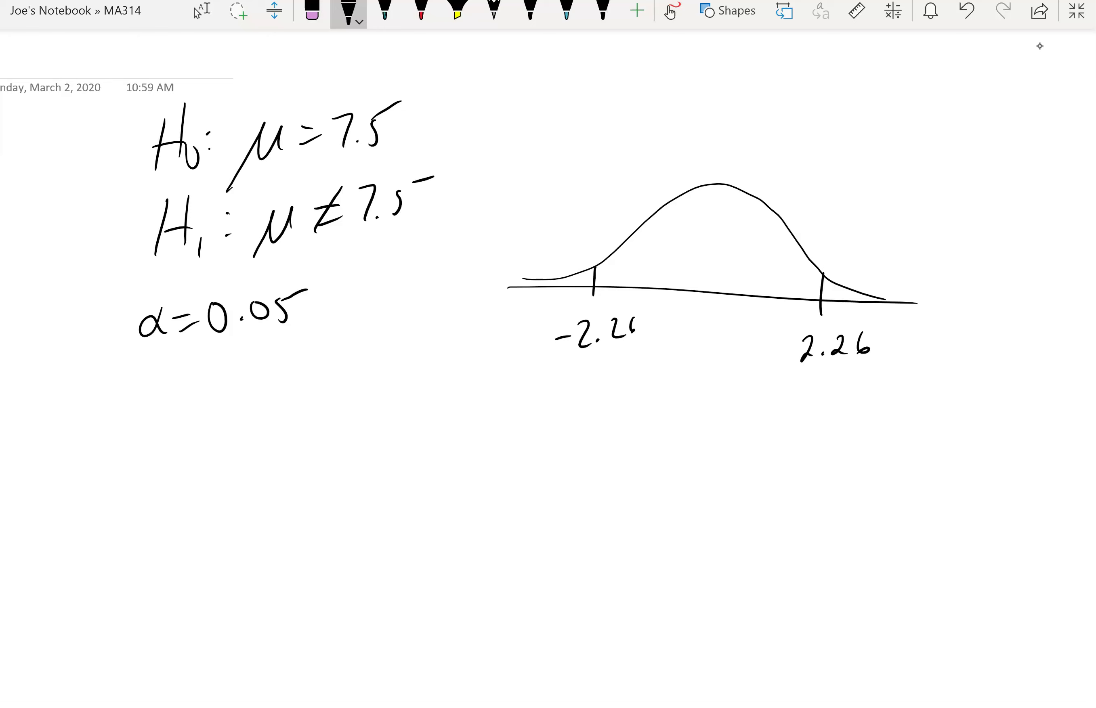
Draw an arrow to the curve's right tail and label its area 0.025.
{"action": "mouse_move", "coordinate": [894, 222]}
{"action": "left_mouse_down"}
{"action": "mouse_move", "coordinate": [858, 279]}
{"action": "mouse_move", "coordinate": [878, 271]}
{"action": "left_mouse_up"}
{"action": "mouse_move", "coordinate": [911, 190]}
{"action": "left_mouse_down"}
{"action": "mouse_move", "coordinate": [902, 202]}
{"action": "mouse_move", "coordinate": [911, 190]}
{"action": "left_mouse_up"}
{"action": "left_click", "coordinate": [922, 205]}
{"action": "left_click_drag", "start_coordinate": [936, 194], "coordinate": [964, 205]}
{"action": "mouse_move", "coordinate": [967, 192]}
{"action": "left_mouse_down"}
{"action": "mouse_move", "coordinate": [968, 208]}
{"action": "mouse_move", "coordinate": [989, 184]}
{"action": "left_mouse_up"}
Draw an arrow to the curve's left tail and handwrite 0.025 above it.
{"action": "mouse_move", "coordinate": [529, 224]}
{"action": "left_mouse_down"}
{"action": "mouse_move", "coordinate": [551, 269]}
{"action": "mouse_move", "coordinate": [556, 253]}
{"action": "left_mouse_up"}
{"action": "mouse_move", "coordinate": [503, 199]}
{"action": "left_mouse_down"}
{"action": "mouse_move", "coordinate": [523, 208]}
{"action": "mouse_move", "coordinate": [532, 190]}
{"action": "left_mouse_up"}
{"action": "left_click", "coordinate": [518, 208]}
{"action": "left_click_drag", "start_coordinate": [537, 185], "coordinate": [555, 193]}
{"action": "left_click_drag", "start_coordinate": [559, 173], "coordinate": [558, 187]}
{"action": "left_click_drag", "start_coordinate": [559, 166], "coordinate": [570, 158]}
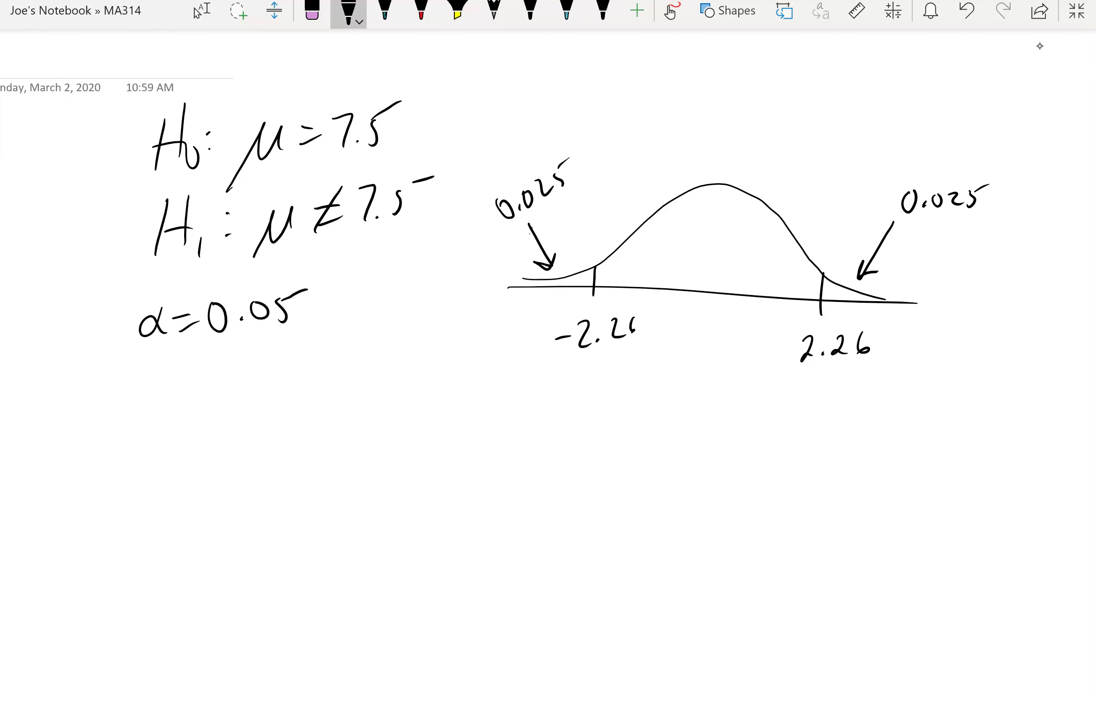
Handwrite the decision rule "Reject if |t| > 2.26" below the distribution curve.
{"action": "mouse_move", "coordinate": [434, 383]}
{"action": "left_mouse_down"}
{"action": "mouse_move", "coordinate": [430, 428]}
{"action": "mouse_move", "coordinate": [460, 415]}
{"action": "left_mouse_up"}
{"action": "mouse_move", "coordinate": [460, 414]}
{"action": "left_mouse_down"}
{"action": "mouse_move", "coordinate": [474, 407]}
{"action": "mouse_move", "coordinate": [483, 425]}
{"action": "left_mouse_up"}
{"action": "mouse_move", "coordinate": [498, 417]}
{"action": "left_mouse_down"}
{"action": "mouse_move", "coordinate": [500, 446]}
{"action": "mouse_move", "coordinate": [491, 444]}
{"action": "left_mouse_up"}
{"action": "left_click_drag", "start_coordinate": [510, 422], "coordinate": [552, 433]}
{"action": "left_click_drag", "start_coordinate": [567, 389], "coordinate": [572, 431]}
{"action": "mouse_move", "coordinate": [557, 409]}
{"action": "left_mouse_down"}
{"action": "mouse_move", "coordinate": [579, 406]}
{"action": "mouse_move", "coordinate": [627, 430]}
{"action": "left_mouse_up"}
{"action": "left_click_drag", "start_coordinate": [667, 376], "coordinate": [662, 436]}
{"action": "left_click_drag", "start_coordinate": [645, 414], "coordinate": [668, 411]}
{"action": "left_click_drag", "start_coordinate": [726, 388], "coordinate": [733, 441]}
{"action": "mouse_move", "coordinate": [712, 414]}
{"action": "left_mouse_down"}
{"action": "mouse_move", "coordinate": [787, 415]}
{"action": "mouse_move", "coordinate": [774, 428]}
{"action": "left_mouse_up"}
{"action": "left_click_drag", "start_coordinate": [749, 384], "coordinate": [743, 445]}
{"action": "left_click_drag", "start_coordinate": [705, 381], "coordinate": [699, 456]}
{"action": "left_click_drag", "start_coordinate": [812, 405], "coordinate": [827, 439]}
{"action": "left_click_drag", "start_coordinate": [839, 430], "coordinate": [880, 429]}
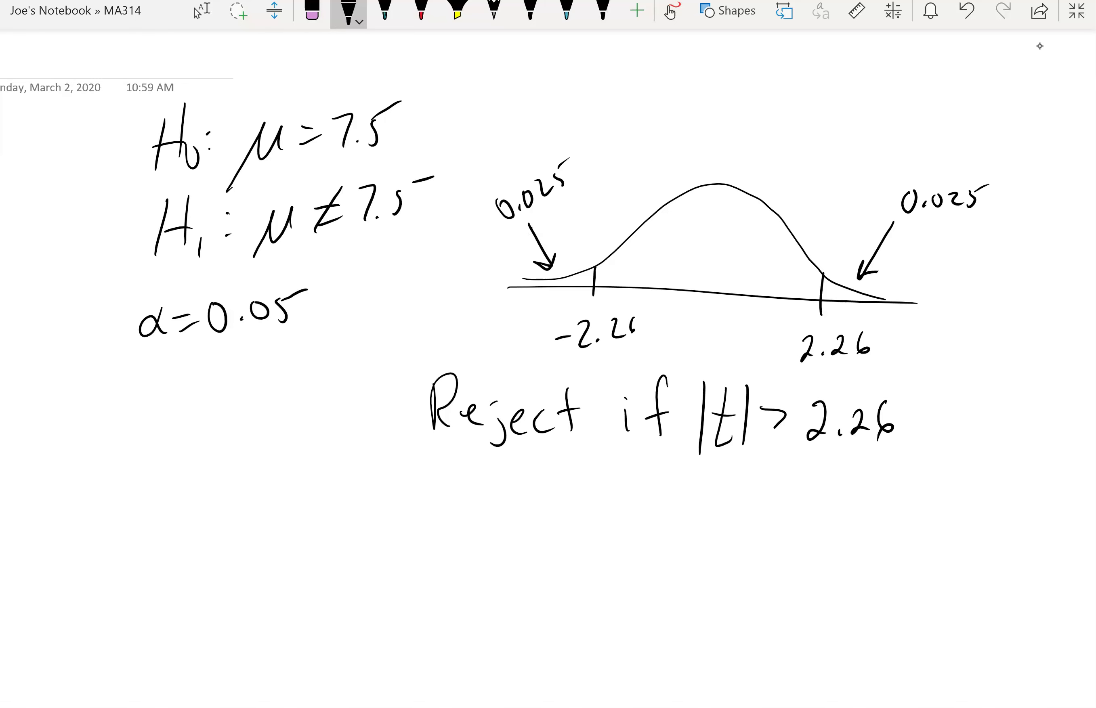
Handwrite the heading "Test statistic:" below the hypotheses and the decision rule.
{"action": "left_click_drag", "start_coordinate": [48, 503], "coordinate": [38, 556]}
{"action": "left_click_drag", "start_coordinate": [19, 526], "coordinate": [70, 497]}
{"action": "left_click_drag", "start_coordinate": [51, 546], "coordinate": [83, 555]}
{"action": "left_click_drag", "start_coordinate": [117, 499], "coordinate": [112, 547]}
{"action": "left_click_drag", "start_coordinate": [101, 538], "coordinate": [133, 528]}
{"action": "left_click_drag", "start_coordinate": [159, 526], "coordinate": [150, 543]}
{"action": "mouse_move", "coordinate": [187, 489]}
{"action": "left_mouse_down"}
{"action": "mouse_move", "coordinate": [183, 548]}
{"action": "mouse_move", "coordinate": [201, 525]}
{"action": "left_mouse_up"}
{"action": "left_click_drag", "start_coordinate": [205, 535], "coordinate": [207, 549]}
{"action": "mouse_move", "coordinate": [223, 491]}
{"action": "left_mouse_down"}
{"action": "mouse_move", "coordinate": [222, 551]}
{"action": "mouse_move", "coordinate": [236, 525]}
{"action": "left_mouse_up"}
{"action": "left_click", "coordinate": [243, 511]}
{"action": "mouse_move", "coordinate": [240, 525]}
{"action": "left_mouse_down"}
{"action": "mouse_move", "coordinate": [238, 548]}
{"action": "mouse_move", "coordinate": [259, 544]}
{"action": "mouse_move", "coordinate": [248, 546]}
{"action": "left_mouse_up"}
{"action": "left_click", "coordinate": [493, 10]}
{"action": "left_click", "coordinate": [348, 10]}
{"action": "mouse_move", "coordinate": [286, 500]}
{"action": "left_mouse_down"}
{"action": "mouse_move", "coordinate": [282, 550]}
{"action": "mouse_move", "coordinate": [294, 527]}
{"action": "left_mouse_up"}
{"action": "mouse_move", "coordinate": [298, 524]}
{"action": "left_mouse_down"}
{"action": "mouse_move", "coordinate": [299, 539]}
{"action": "mouse_move", "coordinate": [317, 539]}
{"action": "left_mouse_up"}
{"action": "left_click", "coordinate": [351, 508]}
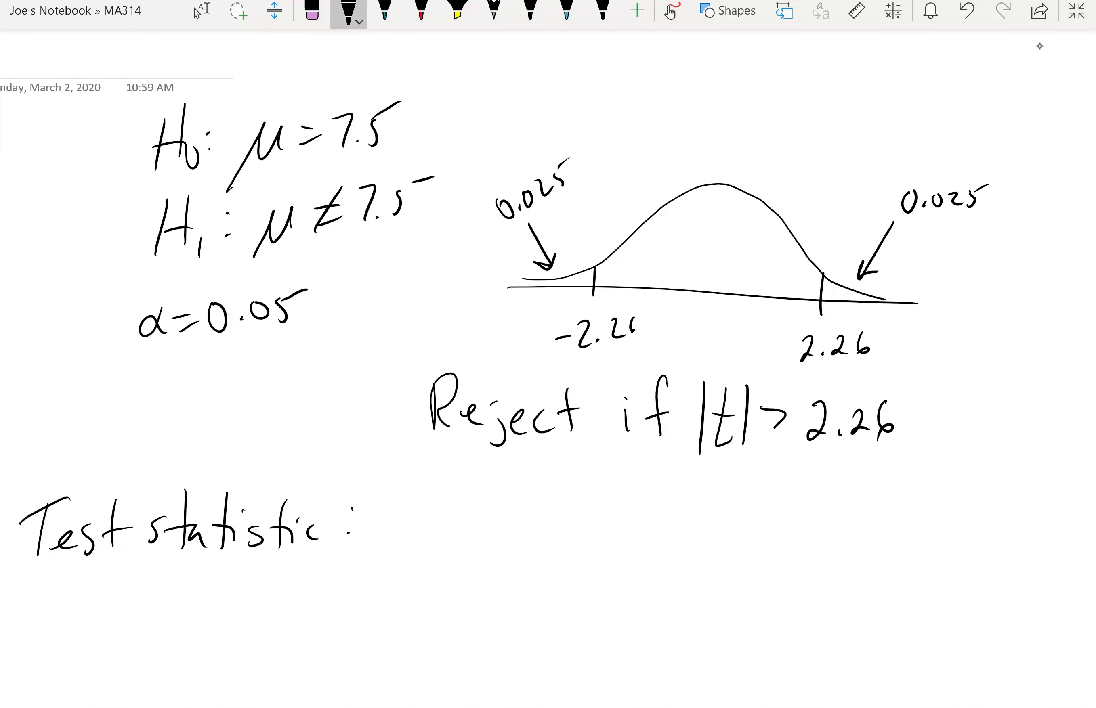
Handwrite the formula t = (x̄ − μ) / (s/√n) beside the "Test statistic:" heading.
{"action": "mouse_move", "coordinate": [428, 516]}
{"action": "left_mouse_down"}
{"action": "mouse_move", "coordinate": [424, 583]}
{"action": "mouse_move", "coordinate": [426, 555]}
{"action": "left_mouse_up"}
{"action": "mouse_move", "coordinate": [444, 562]}
{"action": "left_mouse_down"}
{"action": "mouse_move", "coordinate": [461, 559]}
{"action": "mouse_move", "coordinate": [465, 572]}
{"action": "left_mouse_up"}
{"action": "mouse_move", "coordinate": [504, 516]}
{"action": "left_mouse_down"}
{"action": "mouse_move", "coordinate": [521, 541]}
{"action": "mouse_move", "coordinate": [505, 542]}
{"action": "left_mouse_up"}
{"action": "mouse_move", "coordinate": [497, 509]}
{"action": "left_mouse_down"}
{"action": "mouse_move", "coordinate": [518, 509]}
{"action": "mouse_move", "coordinate": [553, 536]}
{"action": "mouse_move", "coordinate": [611, 541]}
{"action": "left_mouse_up"}
{"action": "left_click_drag", "start_coordinate": [494, 569], "coordinate": [630, 567]}
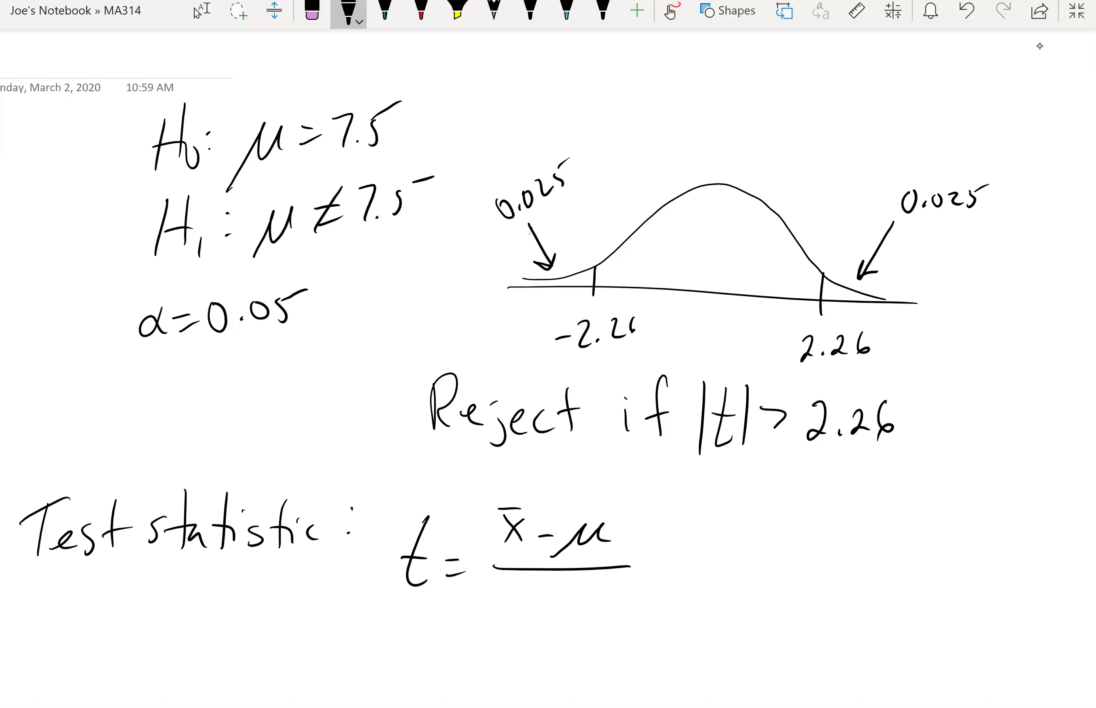
{"action": "mouse_move", "coordinate": [554, 585]}
{"action": "left_mouse_down"}
{"action": "mouse_move", "coordinate": [532, 607]}
{"action": "mouse_move", "coordinate": [581, 613]}
{"action": "left_mouse_up"}
{"action": "mouse_move", "coordinate": [523, 645]}
{"action": "left_mouse_down"}
{"action": "mouse_move", "coordinate": [566, 627]}
{"action": "mouse_move", "coordinate": [572, 662]}
{"action": "left_mouse_up"}
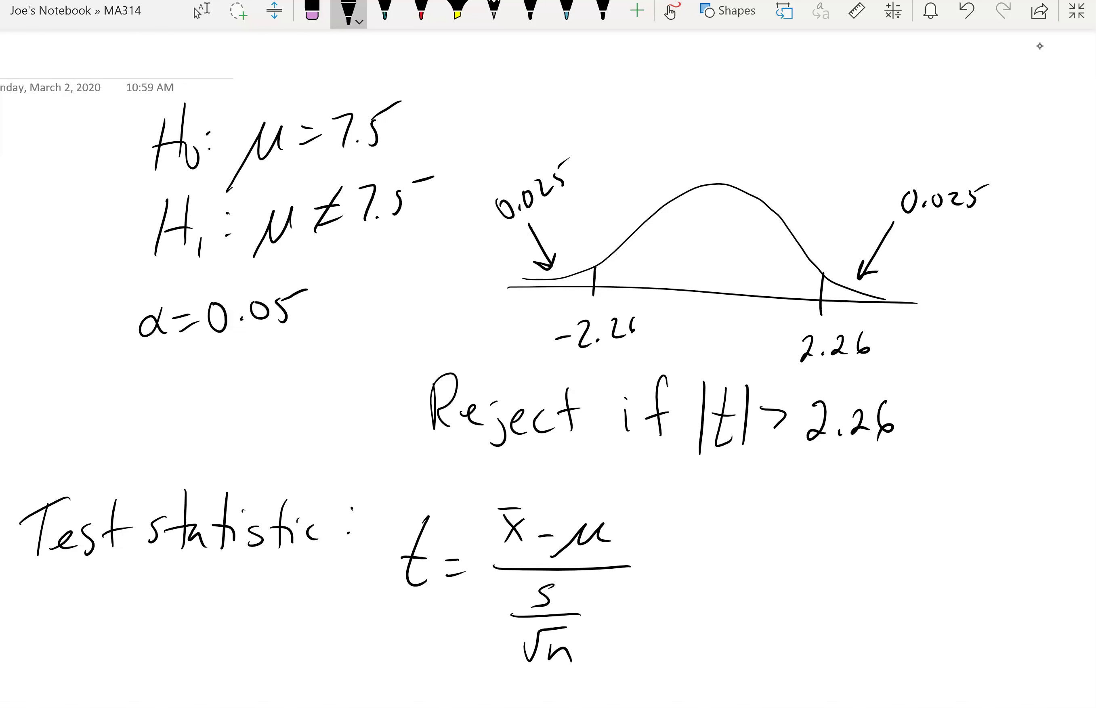
Write an equals sign after the t formula and the numerator 7.55 − 7.5 with a fraction line under it.
{"action": "left_click_drag", "start_coordinate": [652, 574], "coordinate": [676, 580]}
{"action": "left_click", "coordinate": [752, 551]}
{"action": "mouse_move", "coordinate": [711, 525]}
{"action": "left_mouse_down"}
{"action": "mouse_move", "coordinate": [729, 552]}
{"action": "mouse_move", "coordinate": [761, 557]}
{"action": "left_mouse_up"}
{"action": "left_click", "coordinate": [797, 531]}
{"action": "mouse_move", "coordinate": [764, 535]}
{"action": "left_mouse_down"}
{"action": "mouse_move", "coordinate": [788, 532]}
{"action": "mouse_move", "coordinate": [794, 553]}
{"action": "left_mouse_up"}
{"action": "mouse_move", "coordinate": [796, 532]}
{"action": "left_mouse_down"}
{"action": "mouse_move", "coordinate": [821, 528]}
{"action": "mouse_move", "coordinate": [836, 545]}
{"action": "mouse_move", "coordinate": [880, 529]}
{"action": "mouse_move", "coordinate": [872, 558]}
{"action": "left_mouse_up"}
{"action": "left_click", "coordinate": [889, 554]}
{"action": "mouse_move", "coordinate": [900, 537]}
{"action": "left_mouse_down"}
{"action": "mouse_move", "coordinate": [904, 556]}
{"action": "mouse_move", "coordinate": [937, 526]}
{"action": "left_mouse_up"}
{"action": "left_click_drag", "start_coordinate": [713, 578], "coordinate": [940, 576]}
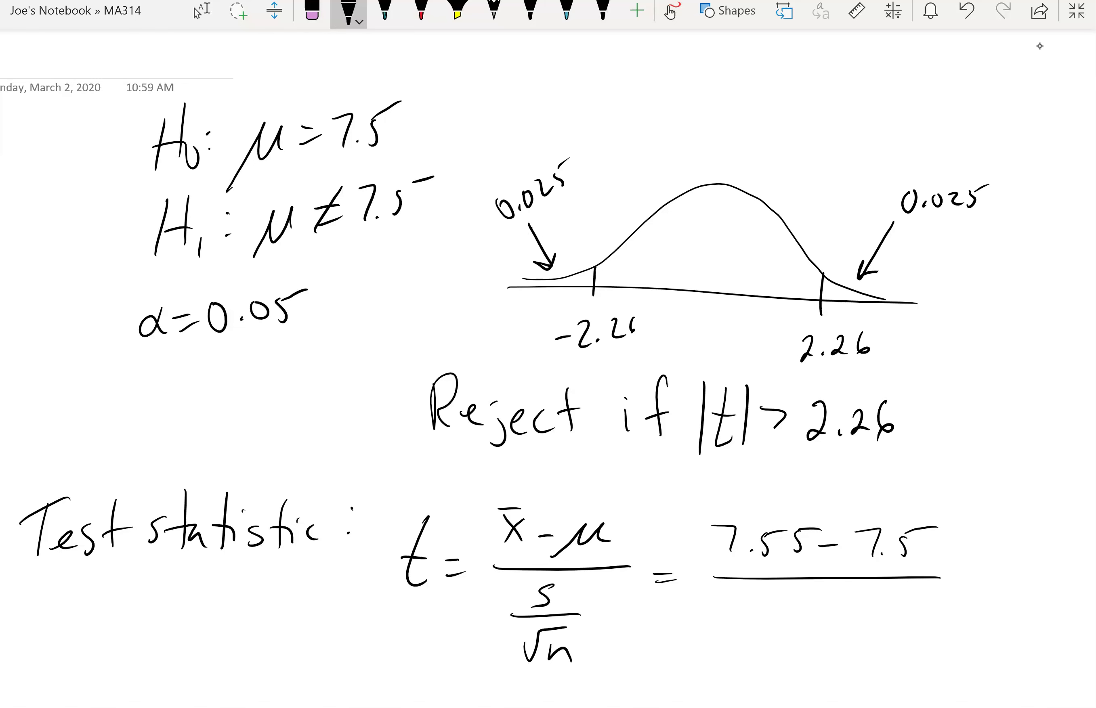
Handwrite the denominator 0.10/√10 under the 7.55 − 7.5 numerator.
{"action": "left_click_drag", "start_coordinate": [765, 601], "coordinate": [767, 599]}
{"action": "left_click_drag", "start_coordinate": [782, 612], "coordinate": [787, 613]}
{"action": "left_click_drag", "start_coordinate": [831, 598], "coordinate": [833, 600]}
{"action": "left_click_drag", "start_coordinate": [759, 635], "coordinate": [880, 632]}
{"action": "mouse_move", "coordinate": [792, 663]}
{"action": "left_mouse_down"}
{"action": "mouse_move", "coordinate": [802, 684]}
{"action": "mouse_move", "coordinate": [845, 639]}
{"action": "mouse_move", "coordinate": [811, 683]}
{"action": "left_mouse_up"}
{"action": "left_click_drag", "start_coordinate": [829, 663], "coordinate": [827, 665]}
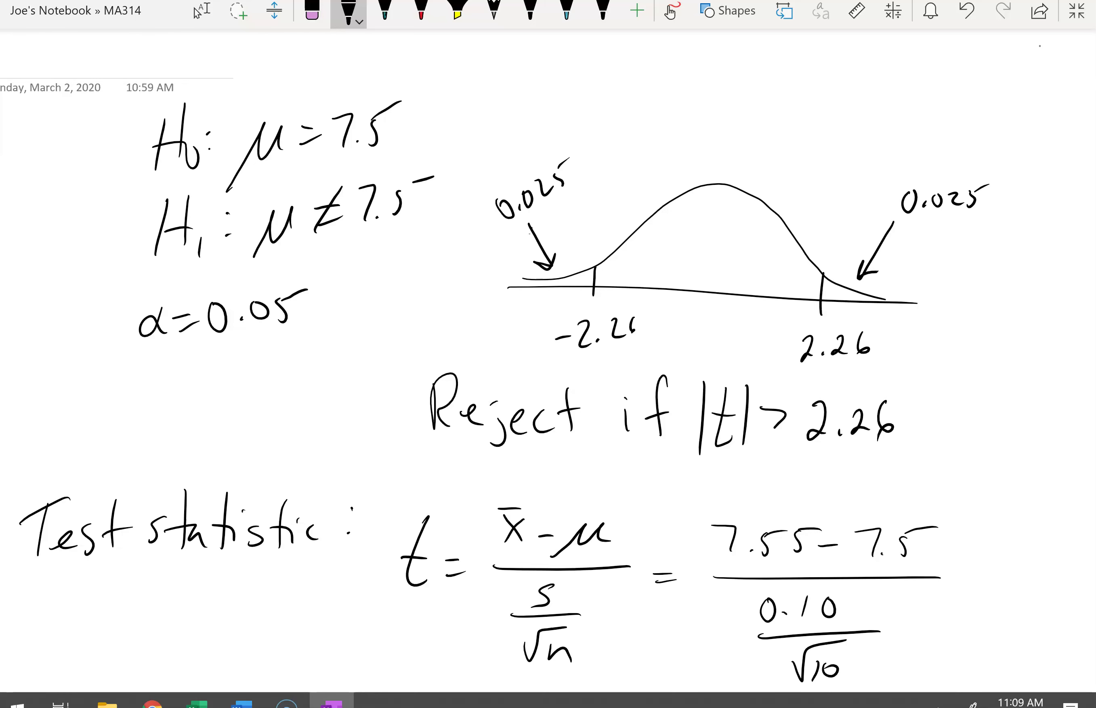
Switch to the Excel workbook and enter the label "test stat." in cell B15.
{"action": "left_click", "coordinate": [201, 12]}
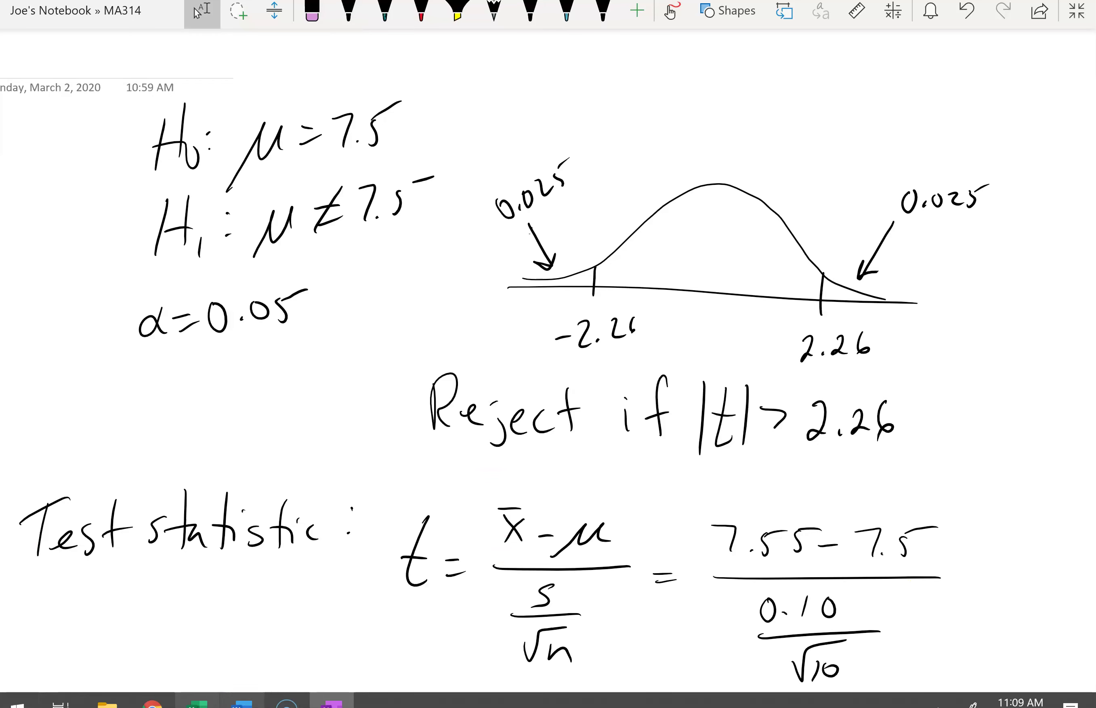
{"action": "left_click", "coordinate": [197, 702]}
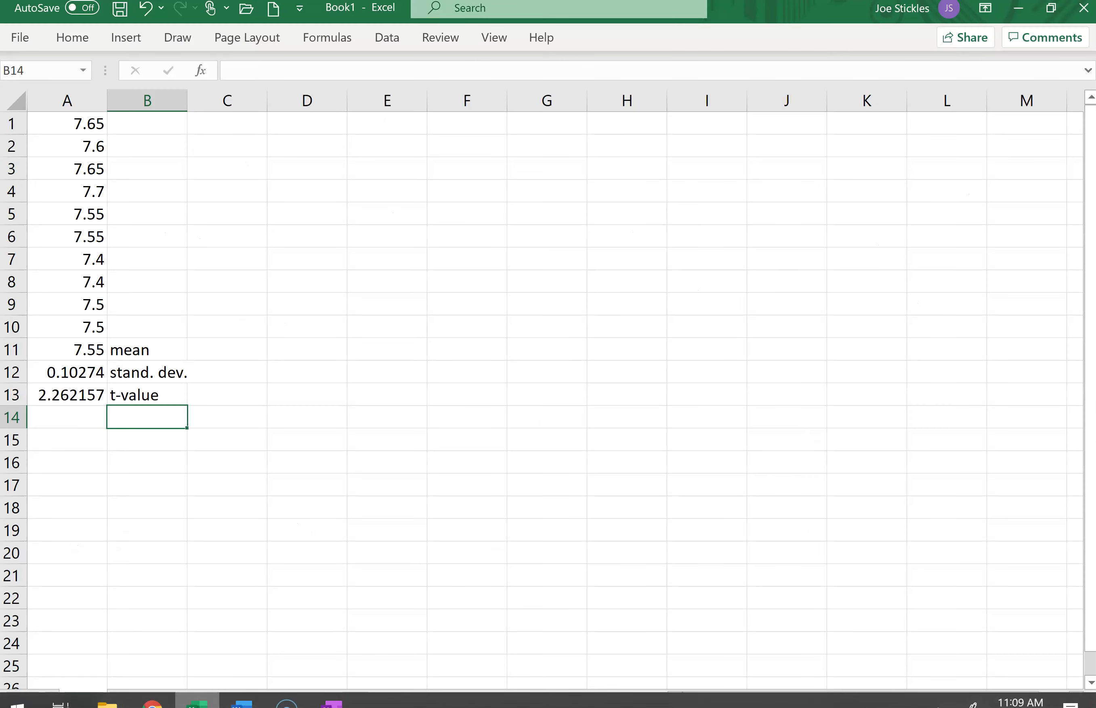
{"action": "left_click", "coordinate": [147, 439]}
{"action": "type", "text": "te"}
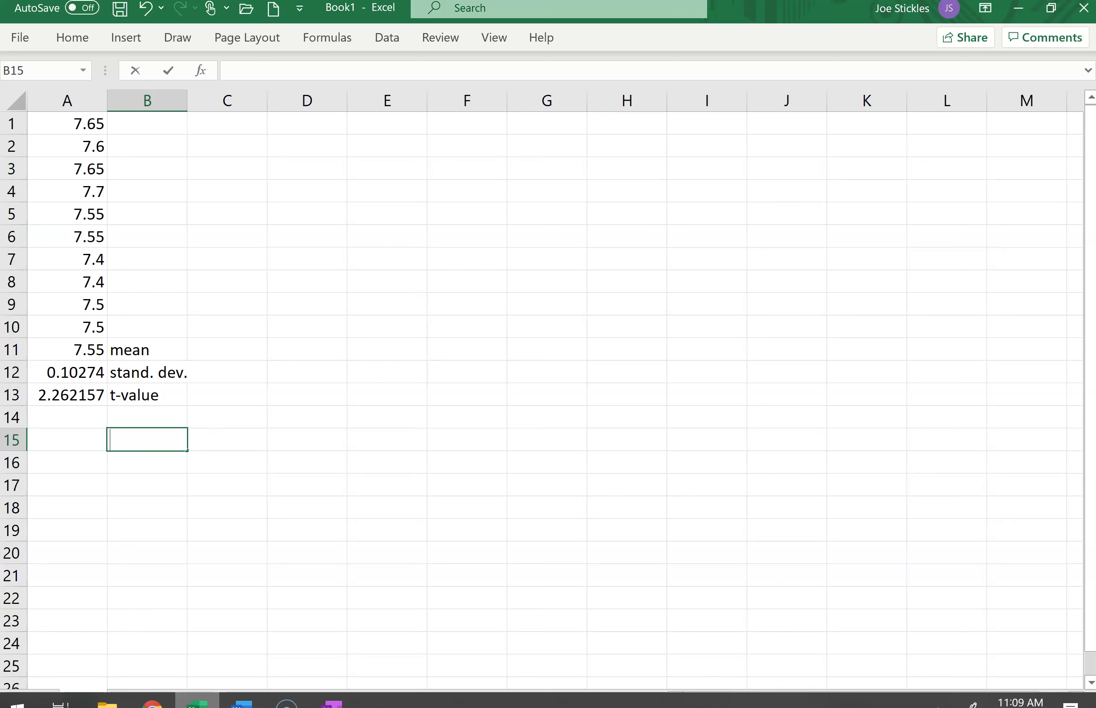
{"action": "type", "text": "st stat."}
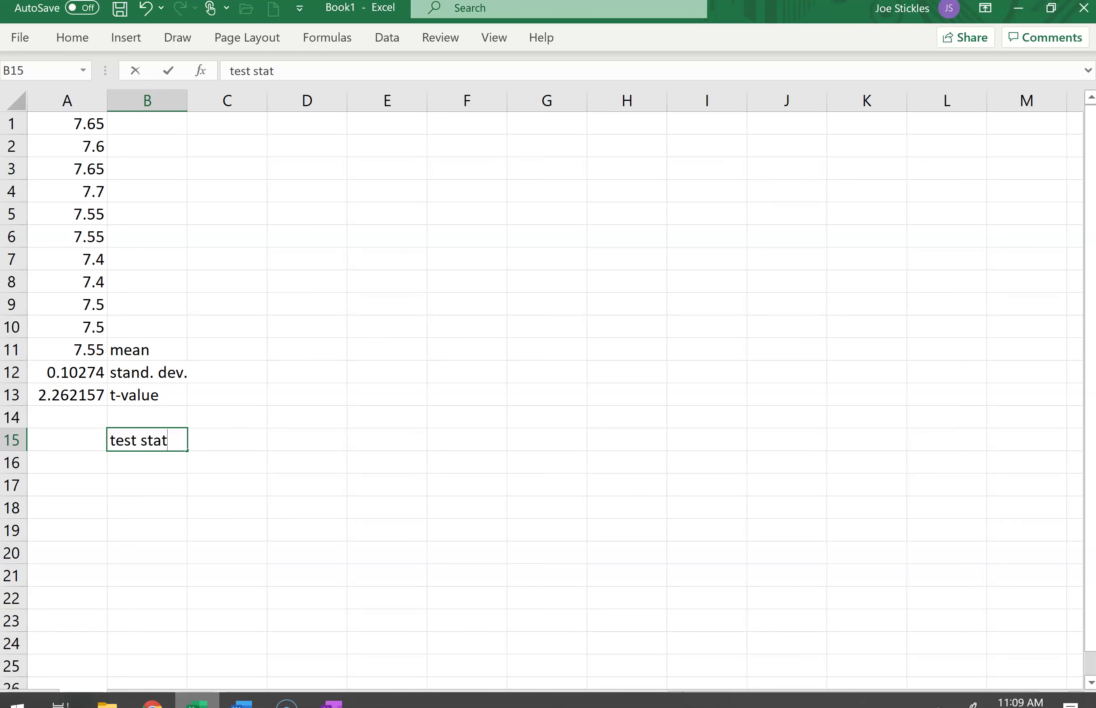
Calculate the test statistic in cell A15 with =(A11-7.5)/(A12/sqrt(10)).
{"action": "left_click", "coordinate": [66, 439]}
{"action": "type", "text": "=("}
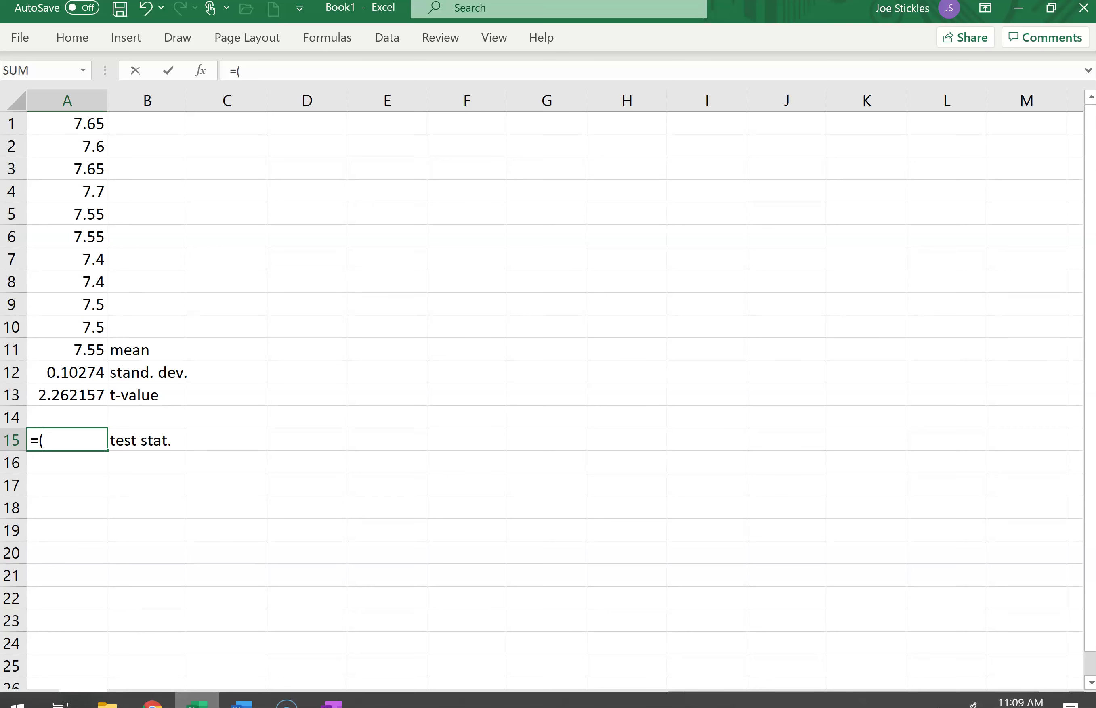
{"action": "left_click", "coordinate": [77, 347]}
{"action": "type", "text": "-7.5)/("}
{"action": "left_click", "coordinate": [79, 371]}
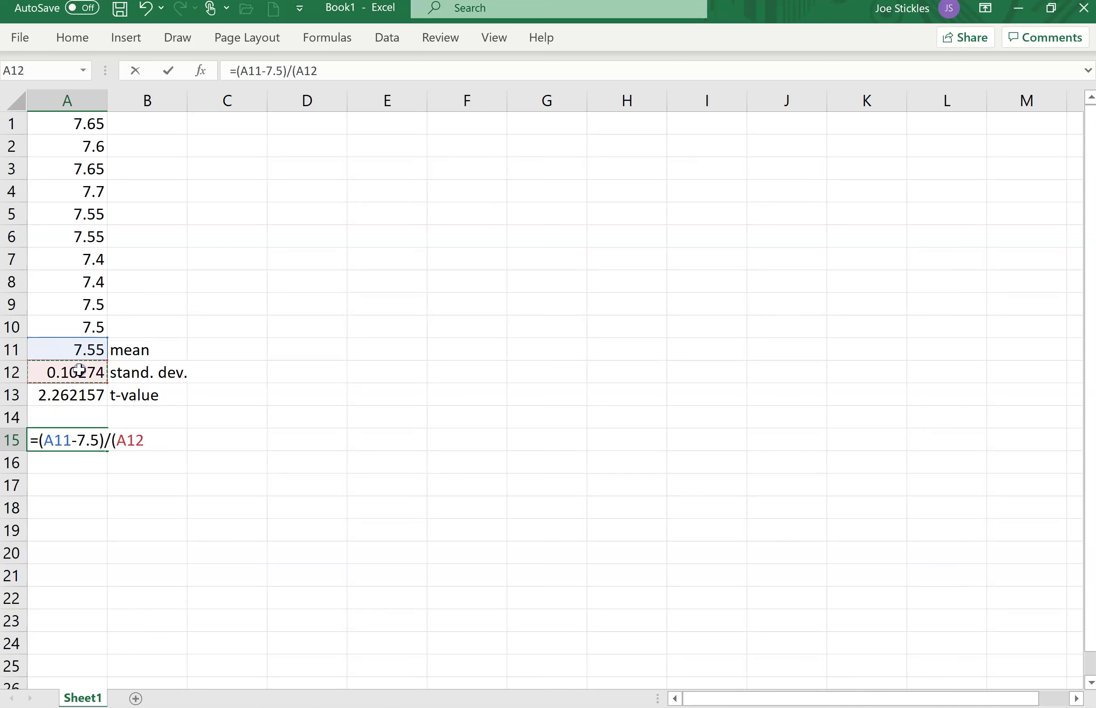
{"action": "type", "text": "/sq"}
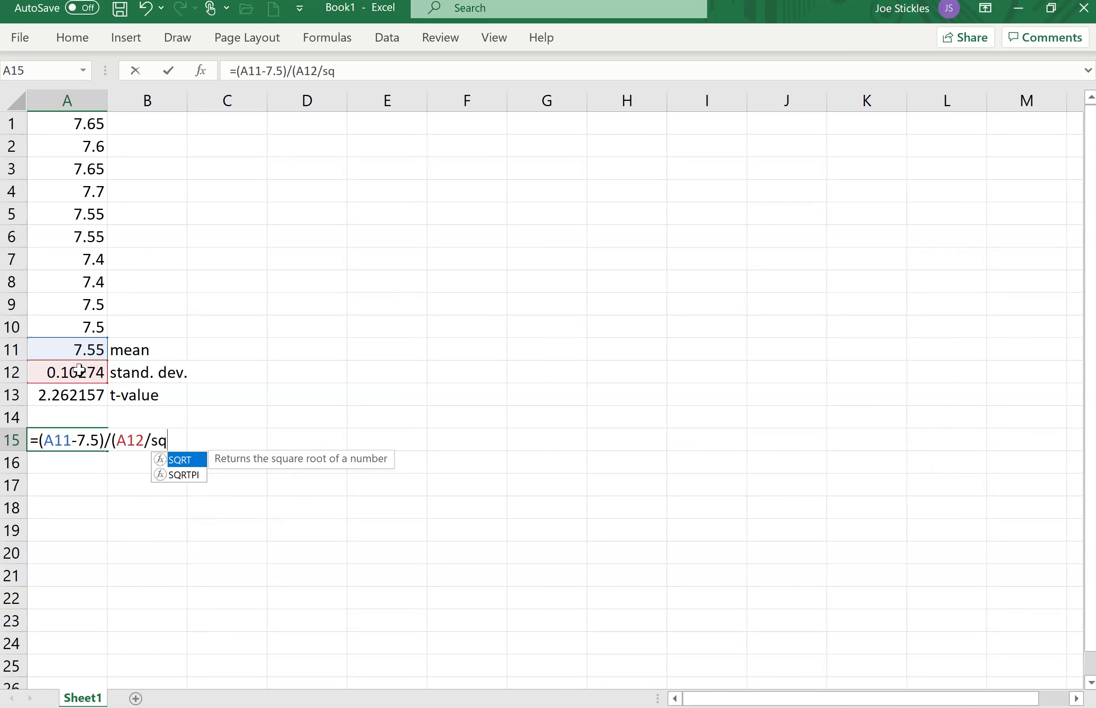
{"action": "type", "text": "rt(10))"}
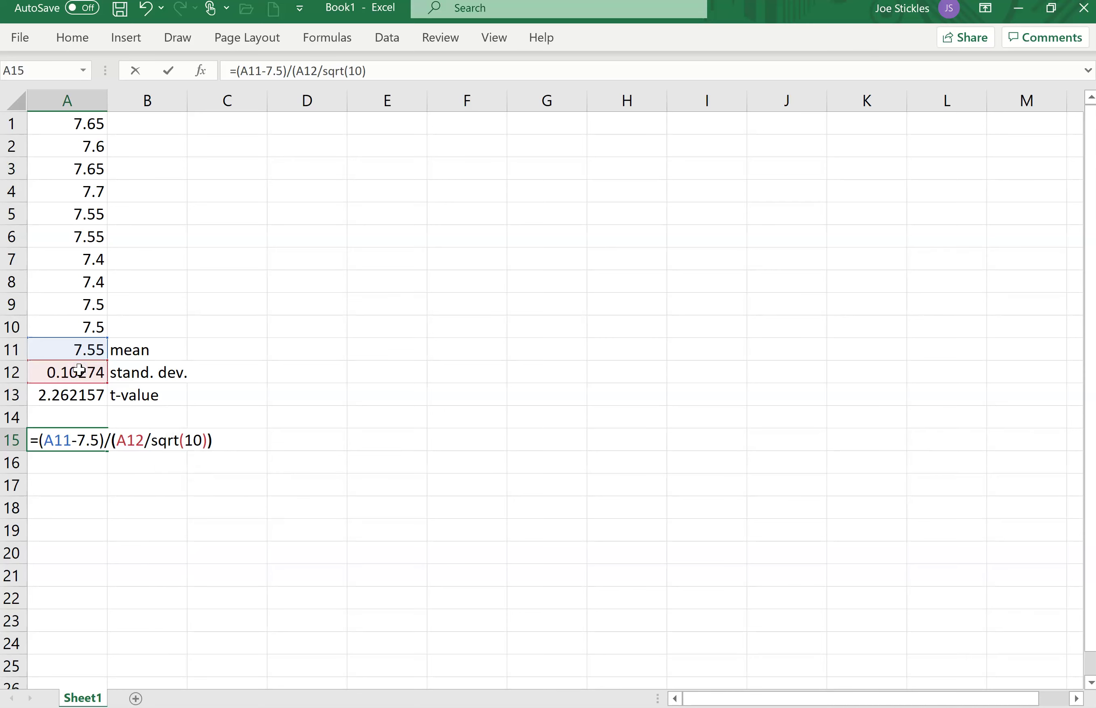
{"action": "key", "text": "Return"}
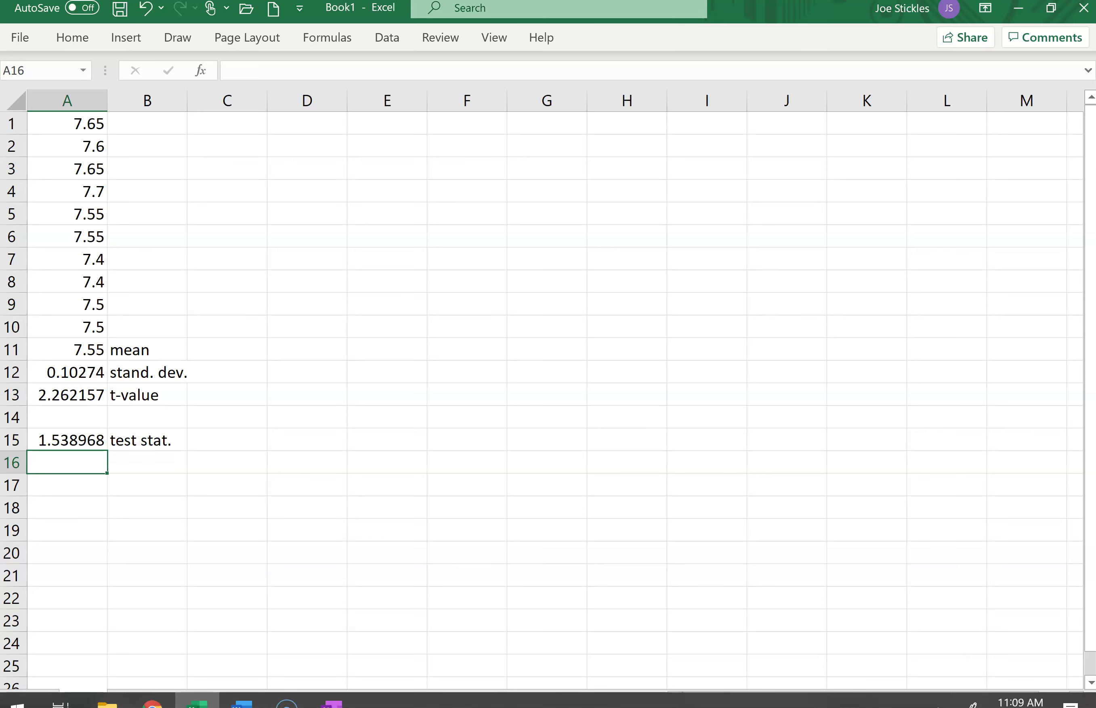
Switch back to the OneNote page and handwrite ≈ 1.538 after the substituted test statistic fraction.
{"action": "left_click", "coordinate": [332, 702]}
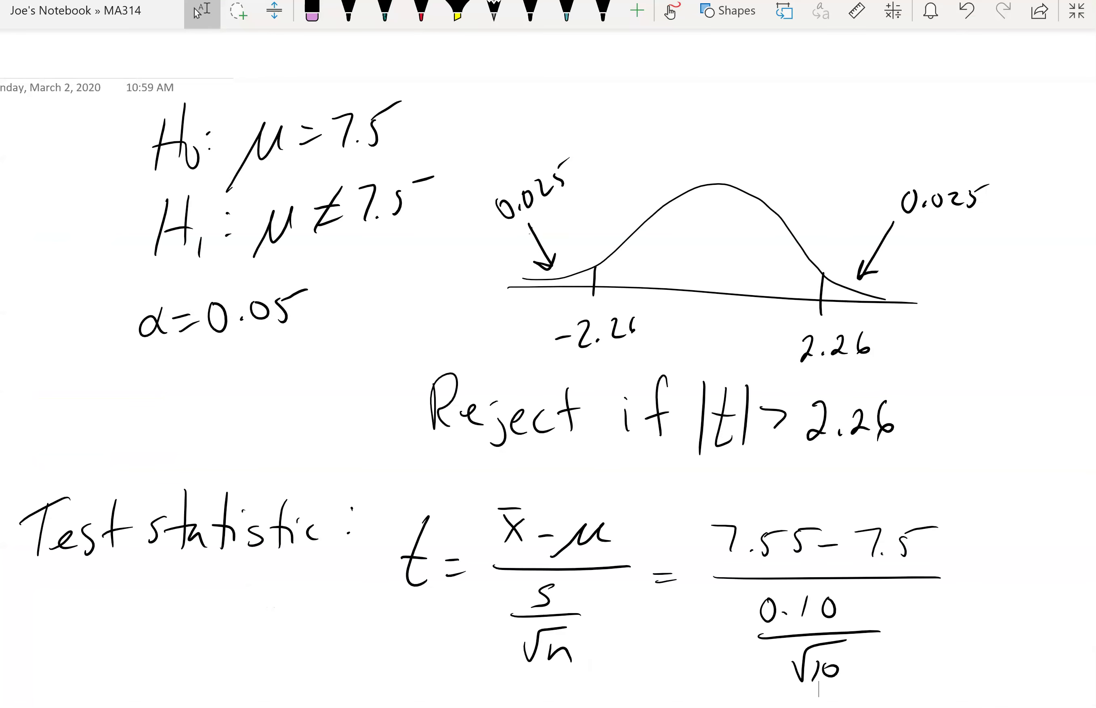
{"action": "left_click", "coordinate": [348, 10]}
{"action": "mouse_move", "coordinate": [950, 590]}
{"action": "left_mouse_down"}
{"action": "mouse_move", "coordinate": [975, 583]}
{"action": "mouse_move", "coordinate": [976, 597]}
{"action": "mouse_move", "coordinate": [1014, 597]}
{"action": "left_mouse_up"}
{"action": "left_click", "coordinate": [1003, 594]}
{"action": "mouse_move", "coordinate": [1016, 578]}
{"action": "left_mouse_down"}
{"action": "mouse_move", "coordinate": [1033, 567]}
{"action": "mouse_move", "coordinate": [1037, 595]}
{"action": "mouse_move", "coordinate": [1068, 570]}
{"action": "left_mouse_up"}
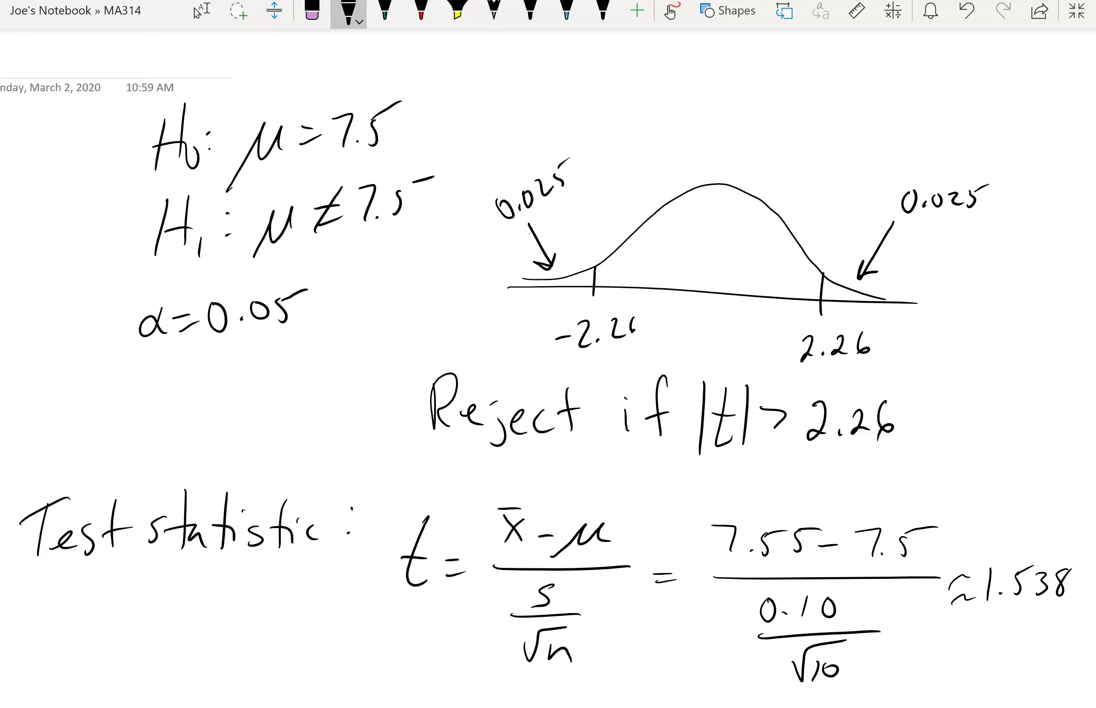
Handwrite the conclusion "Do not reject H0." below the test statistic calculation.
{"action": "scroll", "coordinate": [197, 13], "scroll_direction": "down", "scroll_amount": 3}
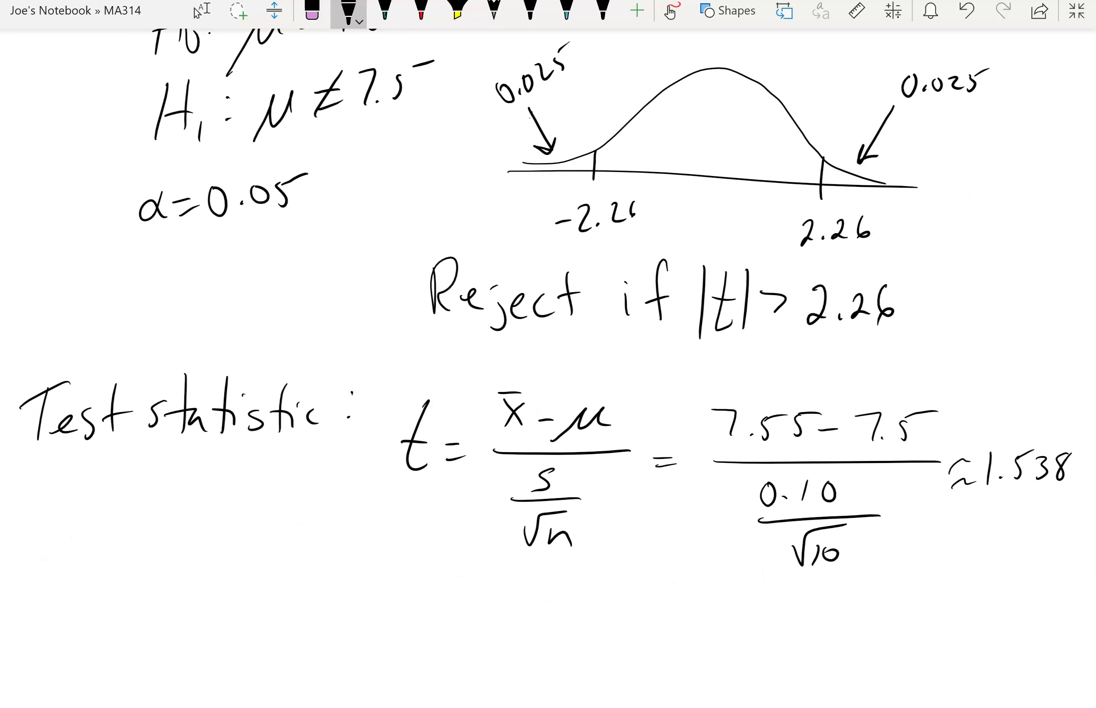
{"action": "left_click", "coordinate": [201, 10]}
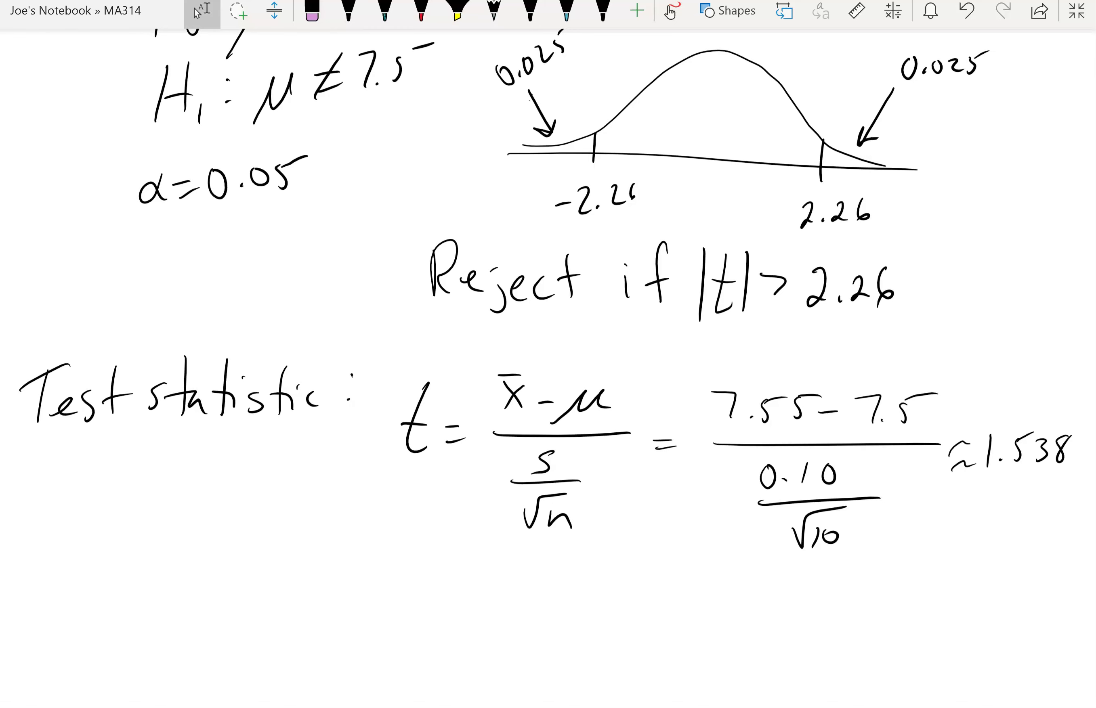
{"action": "left_click", "coordinate": [349, 10]}
{"action": "left_click_drag", "start_coordinate": [131, 605], "coordinate": [134, 629]}
{"action": "left_click_drag", "start_coordinate": [107, 593], "coordinate": [136, 620]}
{"action": "mouse_move", "coordinate": [202, 612]}
{"action": "left_mouse_down"}
{"action": "mouse_move", "coordinate": [185, 613]}
{"action": "mouse_move", "coordinate": [264, 618]}
{"action": "mouse_move", "coordinate": [281, 607]}
{"action": "left_mouse_up"}
{"action": "left_click_drag", "start_coordinate": [308, 580], "coordinate": [295, 599]}
{"action": "mouse_move", "coordinate": [357, 589]}
{"action": "left_mouse_down"}
{"action": "mouse_move", "coordinate": [358, 612]}
{"action": "mouse_move", "coordinate": [393, 601]}
{"action": "left_mouse_up"}
{"action": "left_click_drag", "start_coordinate": [383, 604], "coordinate": [407, 641]}
{"action": "left_click_drag", "start_coordinate": [428, 601], "coordinate": [451, 612]}
{"action": "mouse_move", "coordinate": [479, 595]}
{"action": "left_mouse_down"}
{"action": "mouse_move", "coordinate": [481, 617]}
{"action": "mouse_move", "coordinate": [498, 612]}
{"action": "left_mouse_up"}
{"action": "left_click_drag", "start_coordinate": [484, 600], "coordinate": [507, 595]}
{"action": "left_click_drag", "start_coordinate": [571, 561], "coordinate": [565, 611]}
{"action": "mouse_move", "coordinate": [605, 558]}
{"action": "left_mouse_down"}
{"action": "mouse_move", "coordinate": [597, 608]}
{"action": "mouse_move", "coordinate": [600, 586]}
{"action": "left_mouse_up"}
{"action": "left_click_drag", "start_coordinate": [607, 590], "coordinate": [604, 595]}
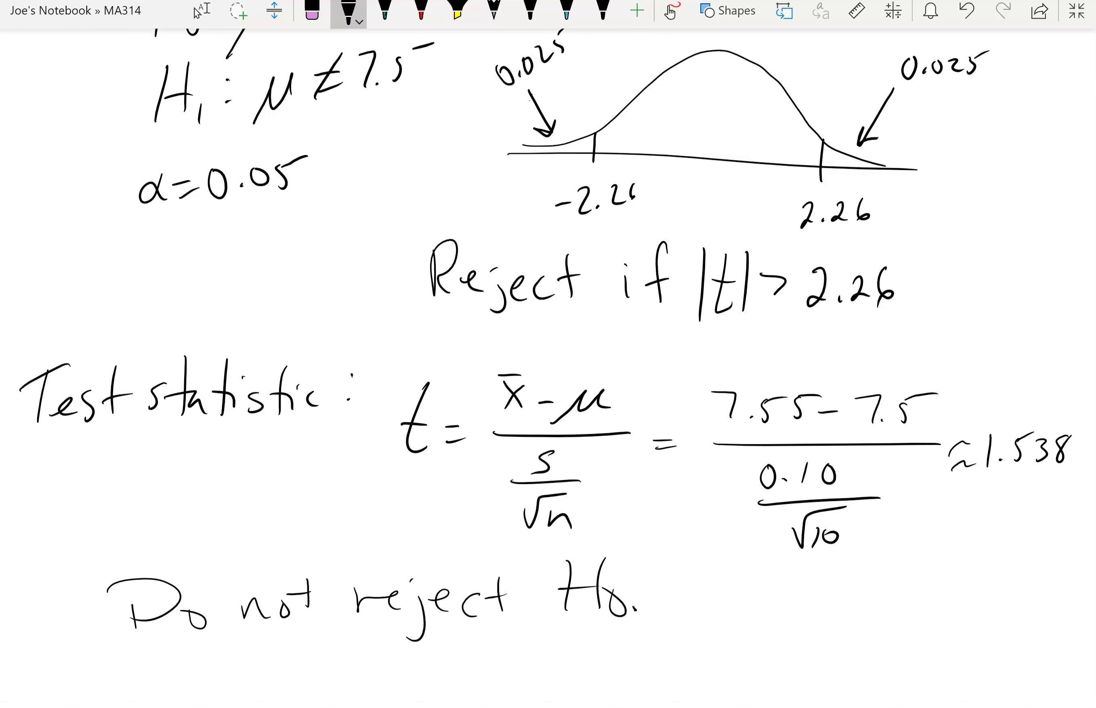
Put the pen away and switch to the Excel workbook holding the test statistic.
{"action": "left_click", "coordinate": [201, 12]}
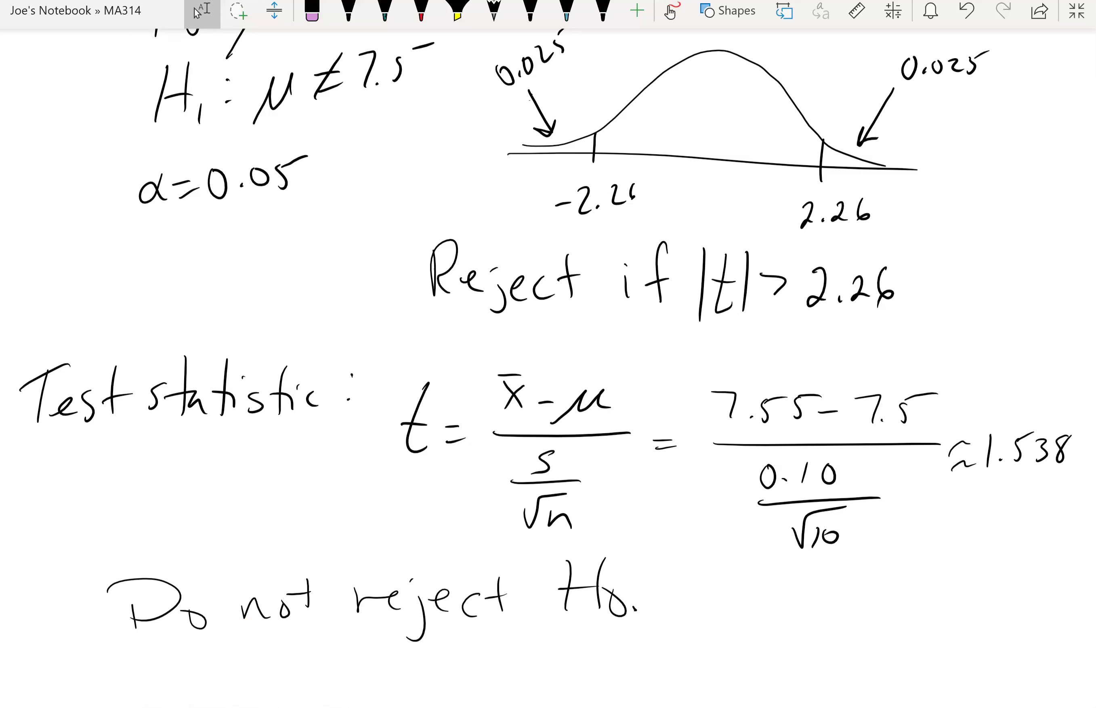
{"action": "mouse_move", "coordinate": [242, 705]}
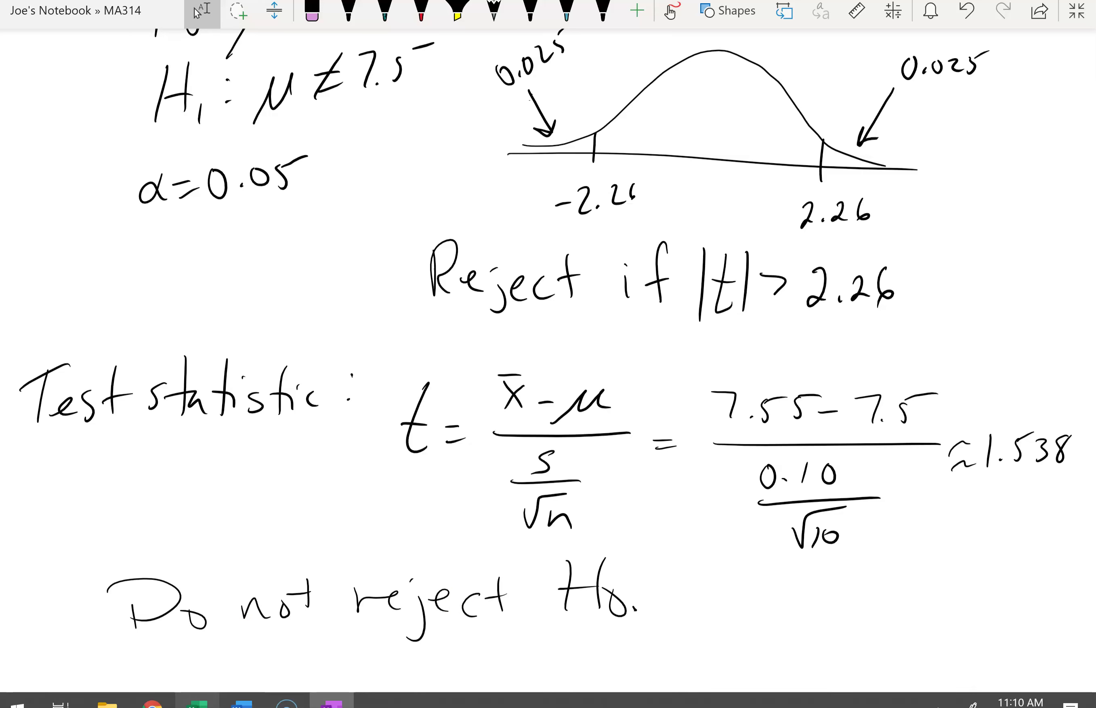
{"action": "left_click", "coordinate": [197, 703]}
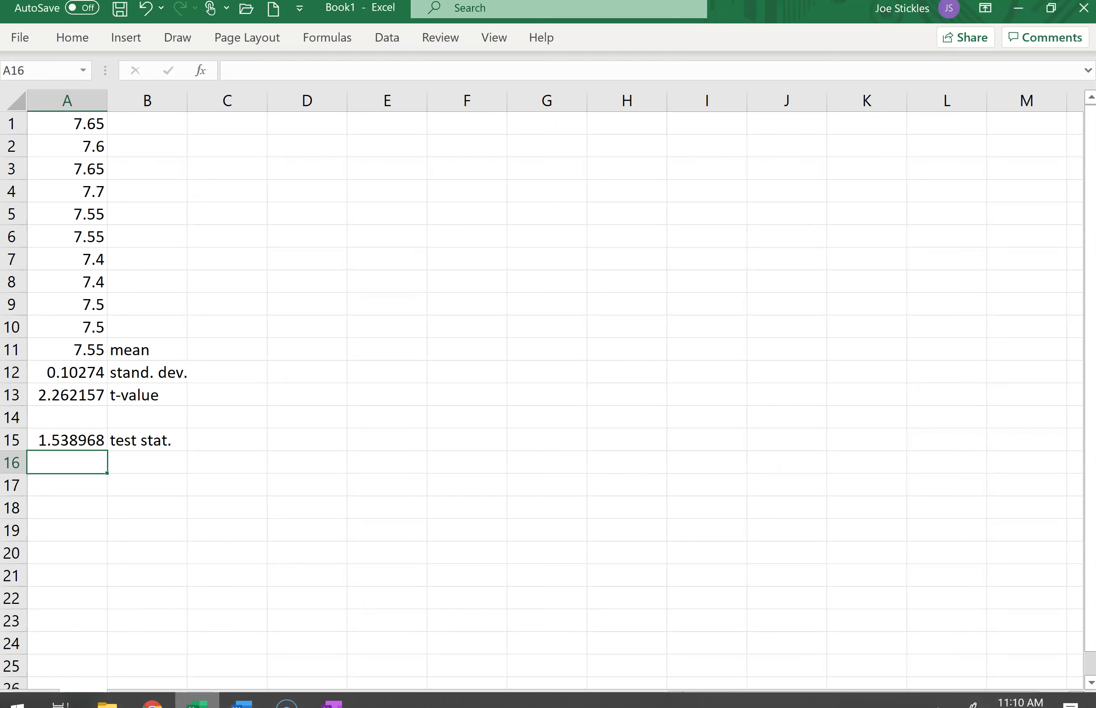
{"action": "type", "text": "="}
{"action": "type", "text": "t"}
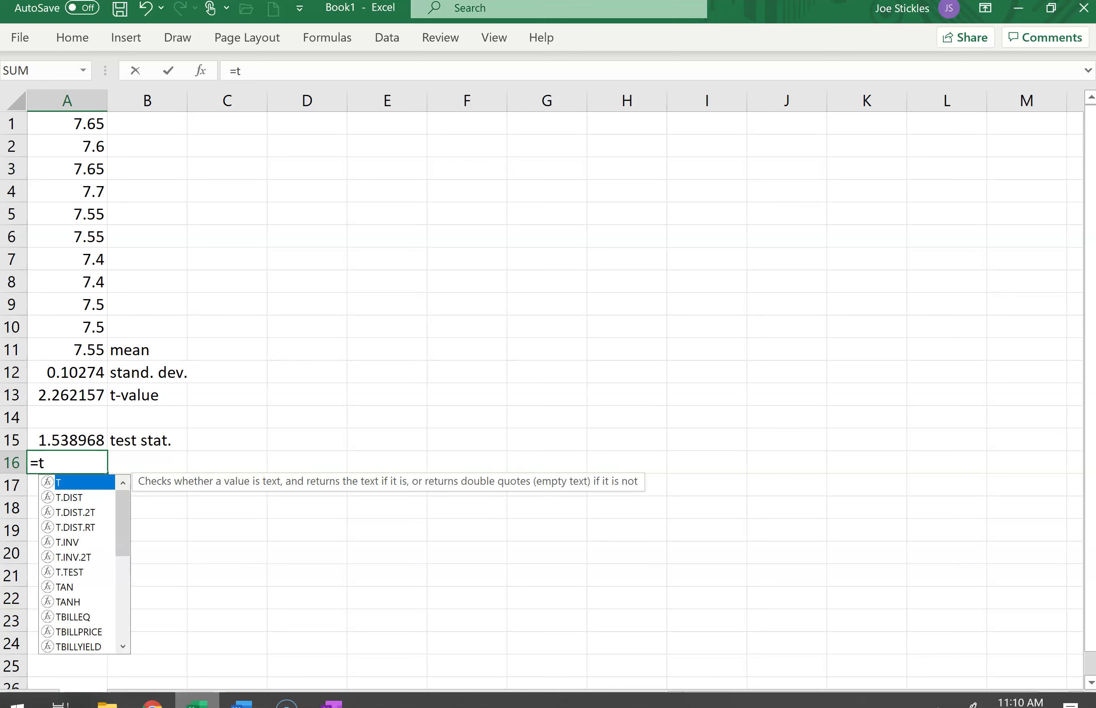
{"action": "key", "text": "Down"}
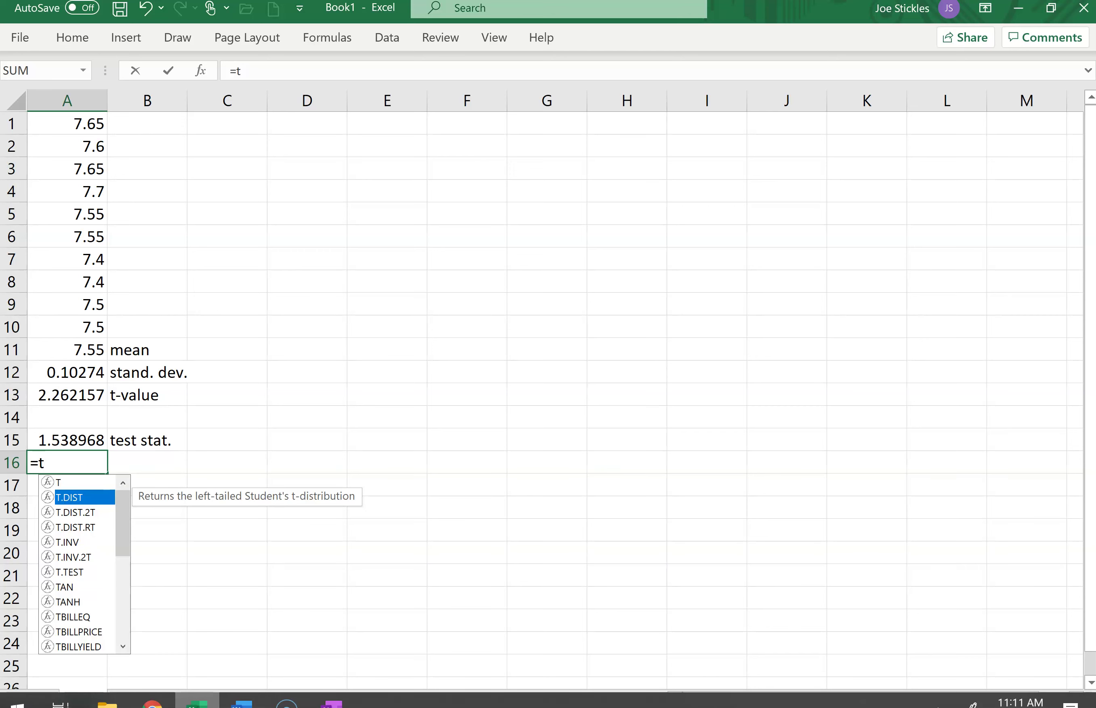
{"action": "key", "text": "Up"}
{"action": "key", "text": "Down"}
{"action": "key", "text": "Down"}
{"action": "key", "text": "Down"}
{"action": "key", "text": "Down"}
{"action": "key", "text": "Tab"}
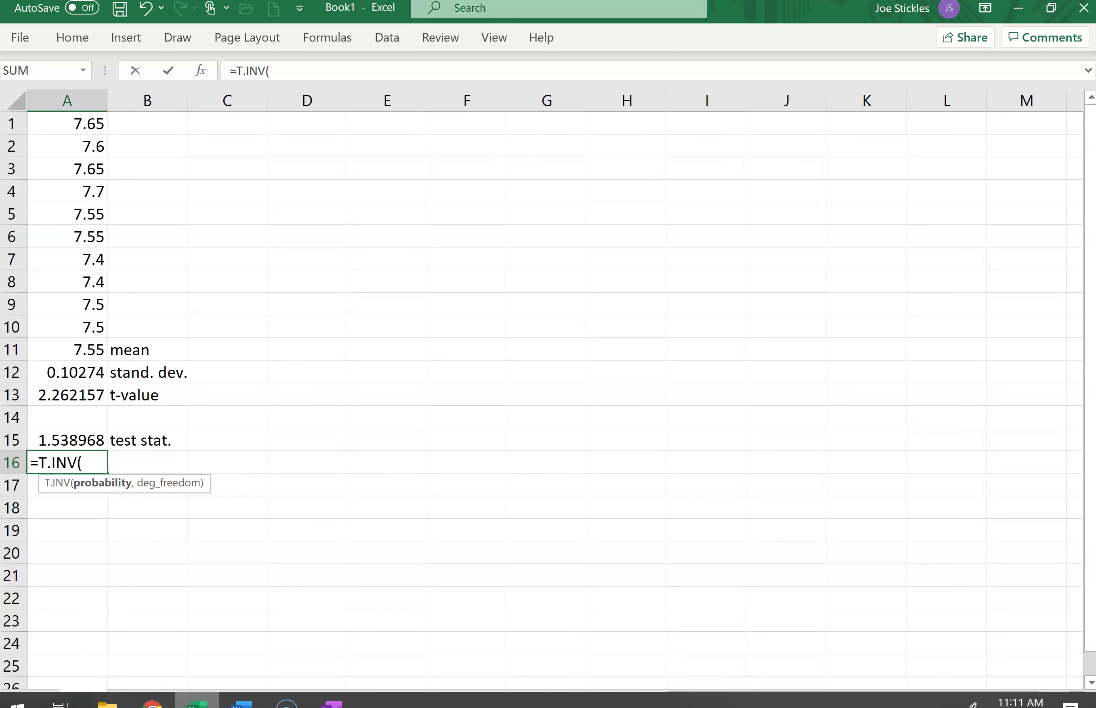
{"action": "key", "text": "Up"}
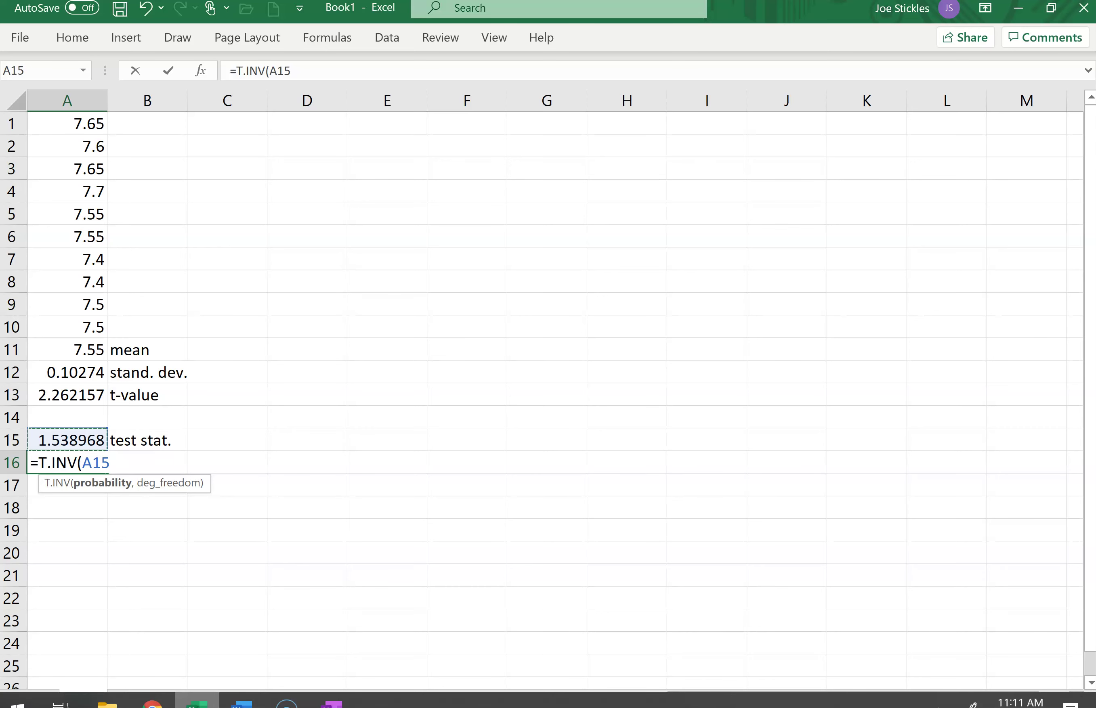
{"action": "key", "text": "BackSpace"}
{"action": "key", "text": "BackSpace"}
{"action": "key", "text": "BackSpace"}
{"action": "key", "text": "BackSpace"}
{"action": "key", "text": "BackSpace"}
{"action": "key", "text": "BackSpace"}
{"action": "key", "text": "BackSpace"}
{"action": "key", "text": "BackSpace"}
{"action": "key", "text": "BackSpace"}
{"action": "key", "text": "BackSpace"}
{"action": "type", "text": "1-"}
{"action": "left_click", "coordinate": [67, 440]}
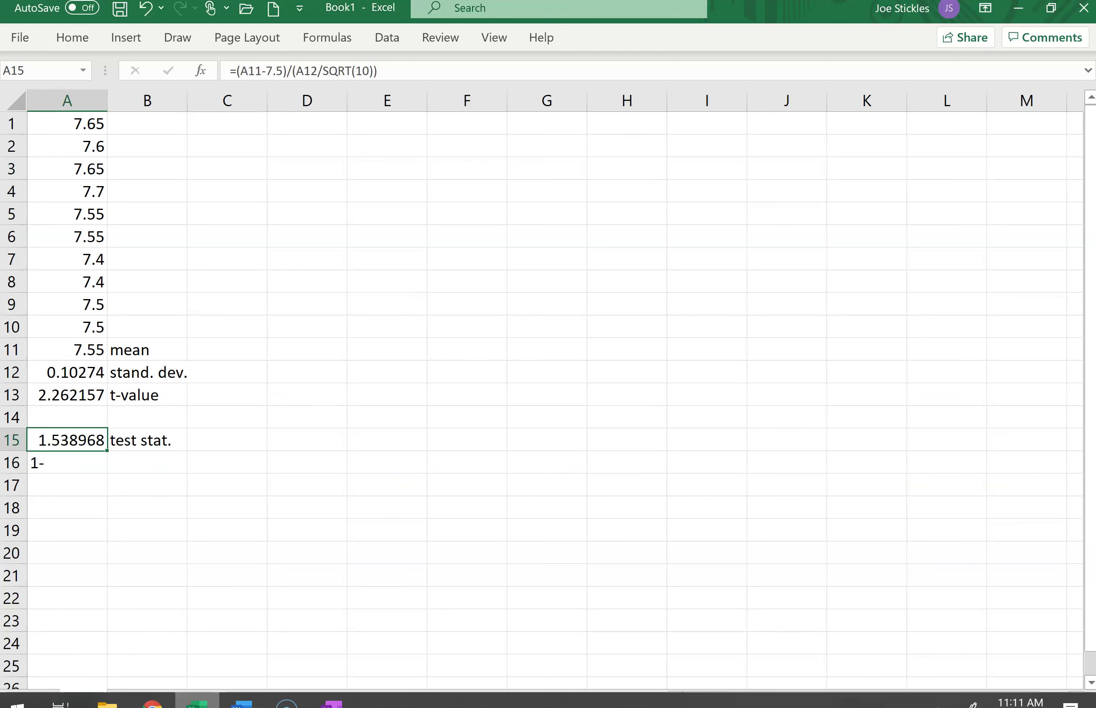
{"action": "left_click", "coordinate": [67, 462]}
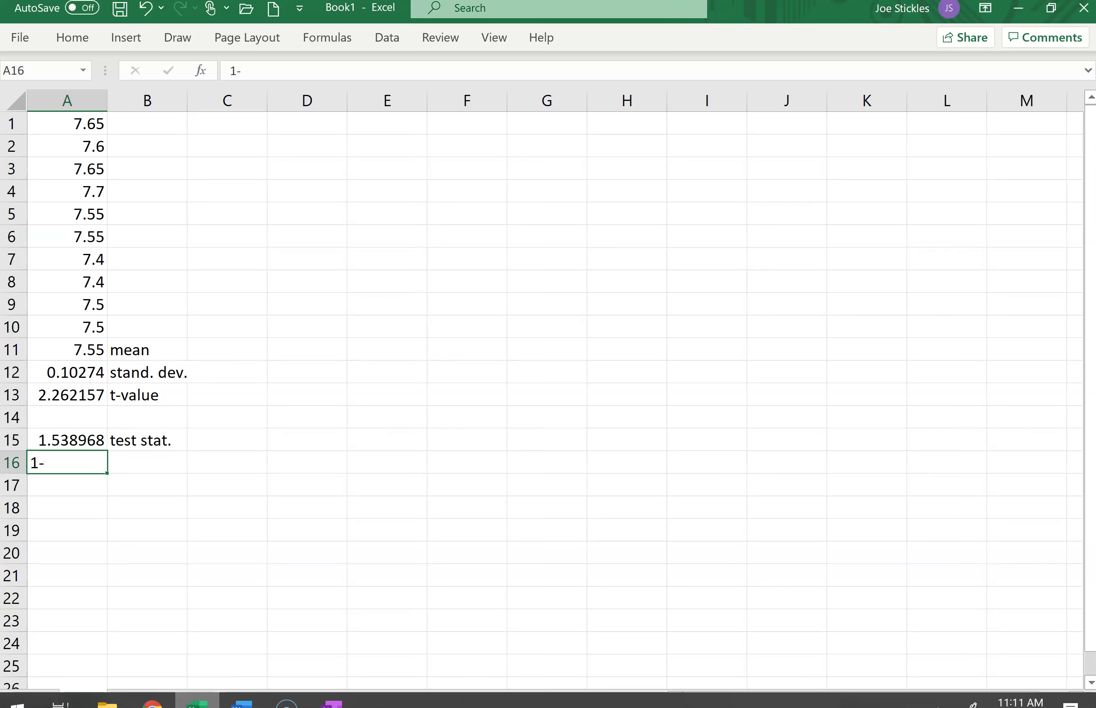
{"action": "type", "text": "=1-t"}
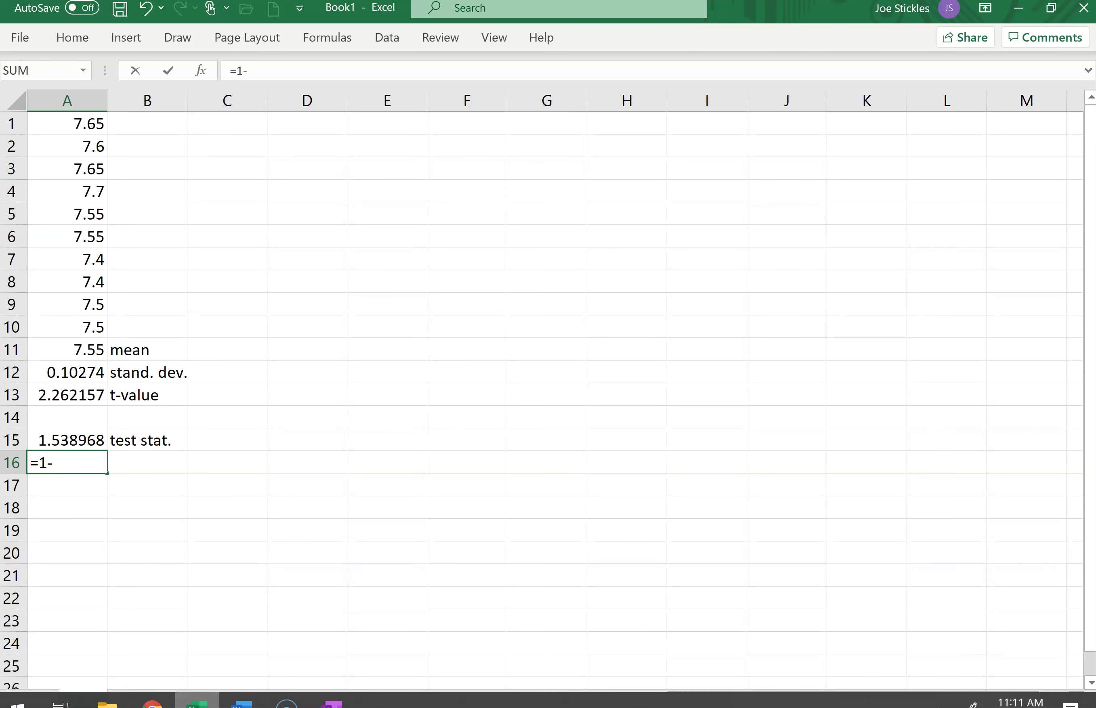
{"action": "type", "text": "."}
{"action": "key", "text": "Down"}
{"action": "key", "text": "Down"}
{"action": "key", "text": "Down"}
{"action": "key", "text": "Down"}
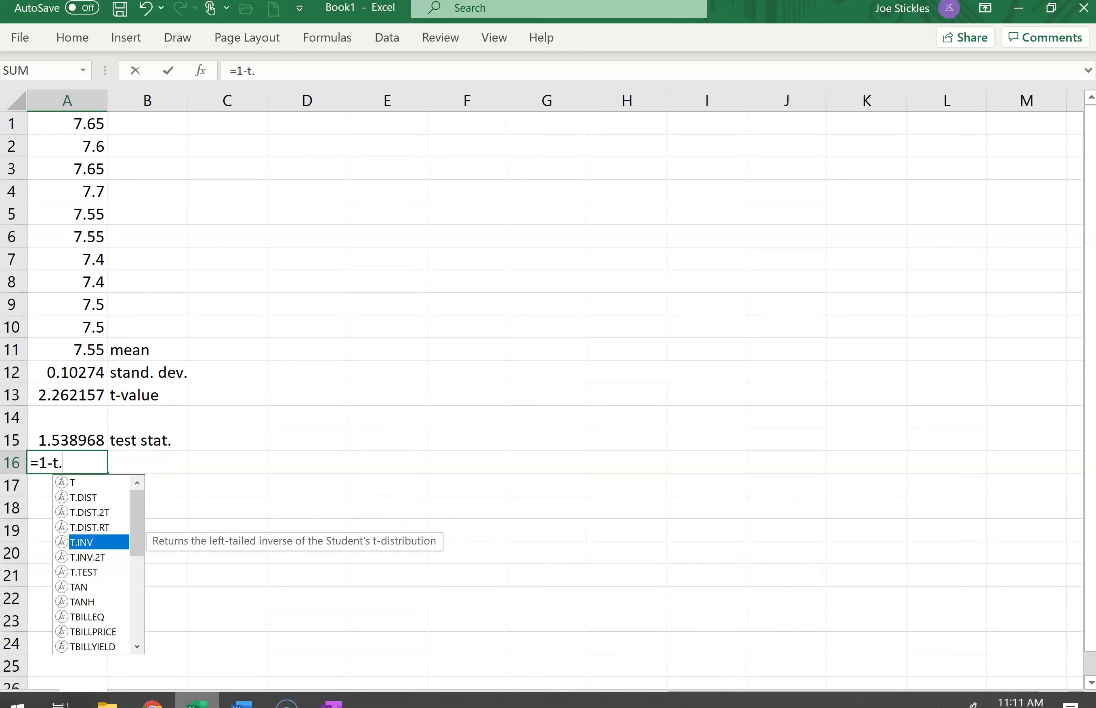
{"action": "key", "text": "Tab"}
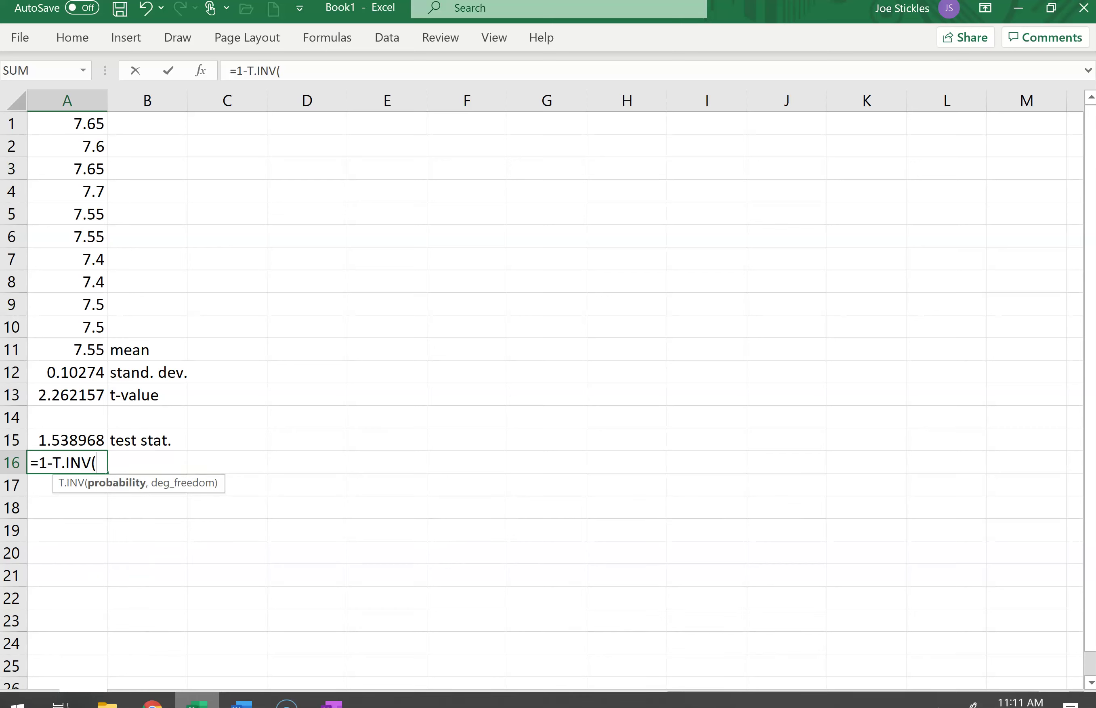
{"action": "key", "text": "BackSpace"}
{"action": "key", "text": "BackSpace"}
{"action": "key", "text": "BackSpace"}
{"action": "key", "text": "BackSpace"}
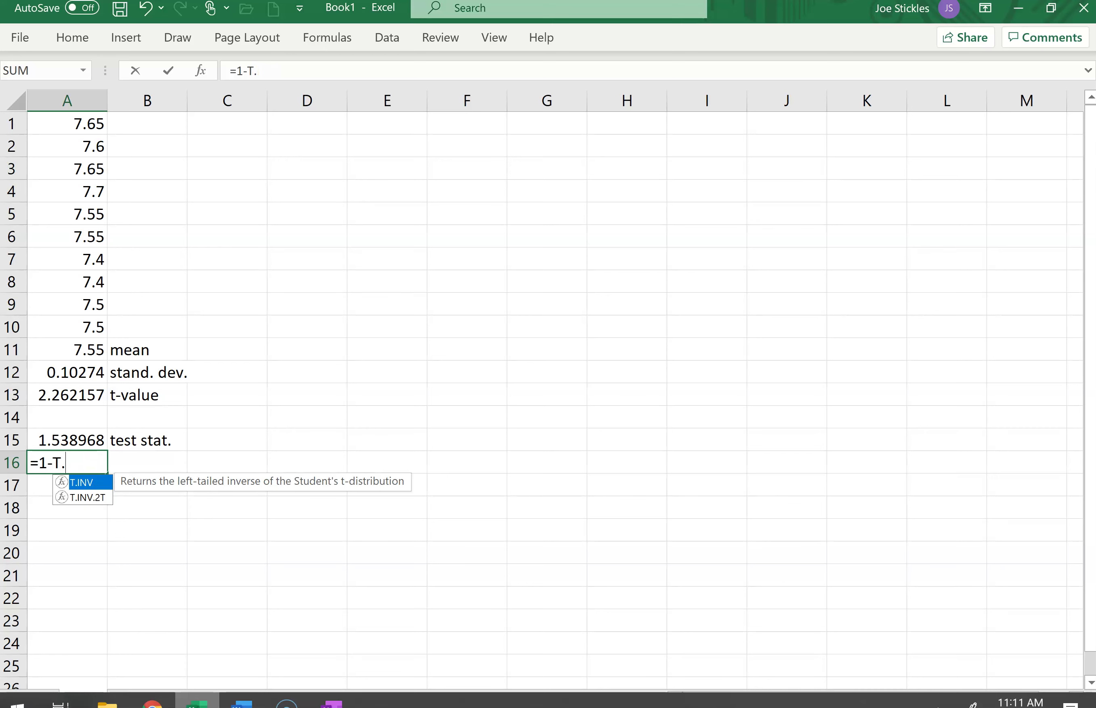
{"action": "key", "text": "BackSpace"}
{"action": "key", "text": "Down"}
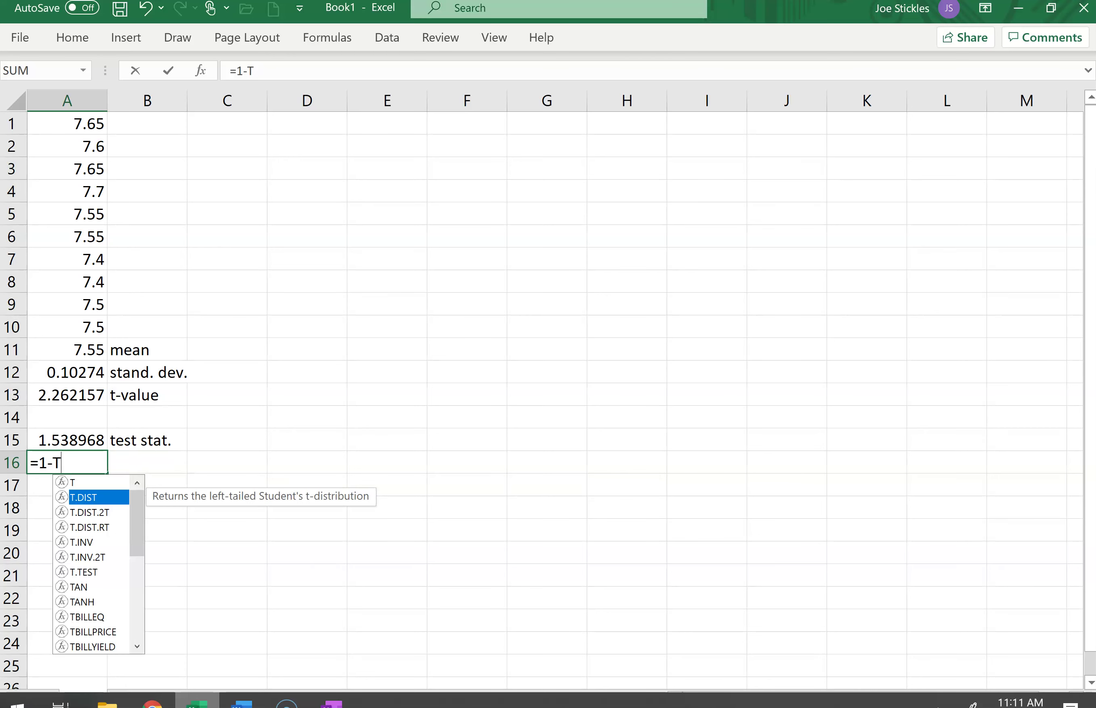
{"action": "key", "text": "Down"}
{"action": "key", "text": "Down"}
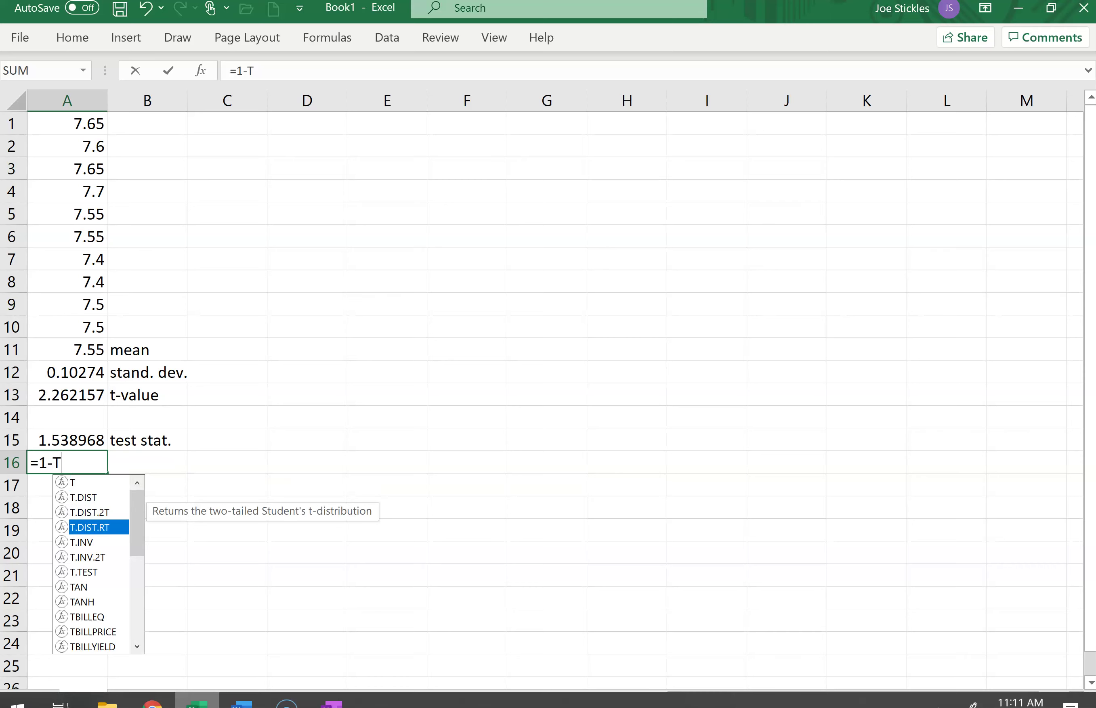
{"action": "key", "text": "BackSpace"}
{"action": "key", "text": "BackSpace"}
{"action": "key", "text": "BackSpace"}
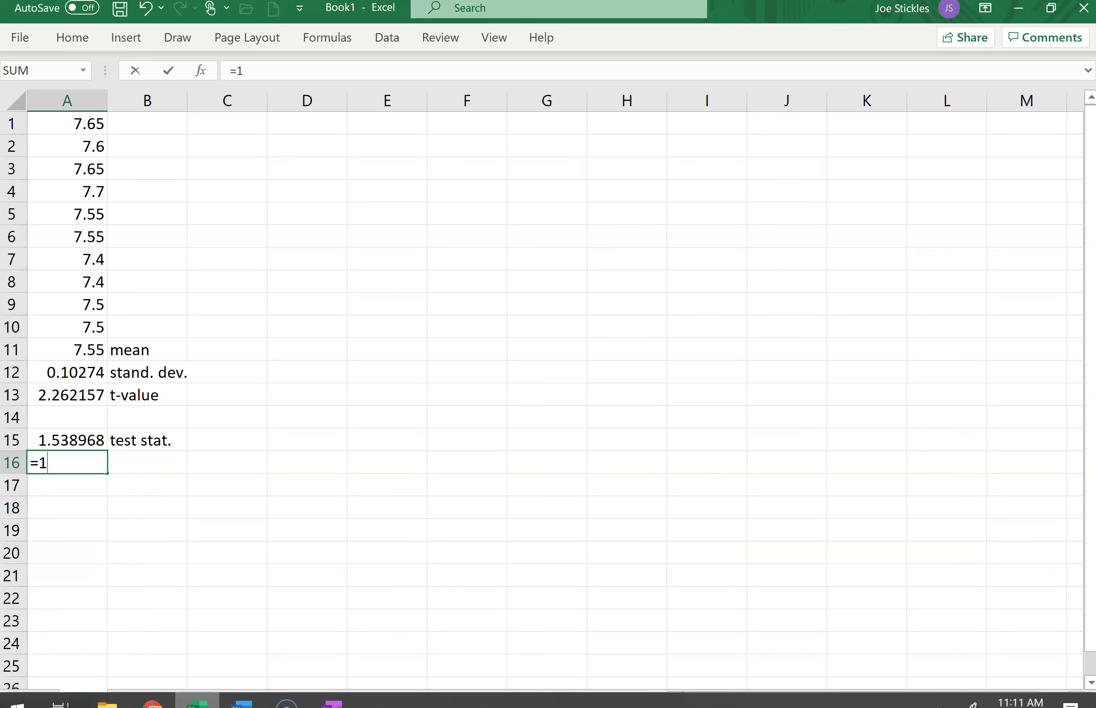
Calculate the right-tail probability of the test statistic in cell A16 with =T.DIST.RT(A15,9).
{"action": "type", "text": "t"}
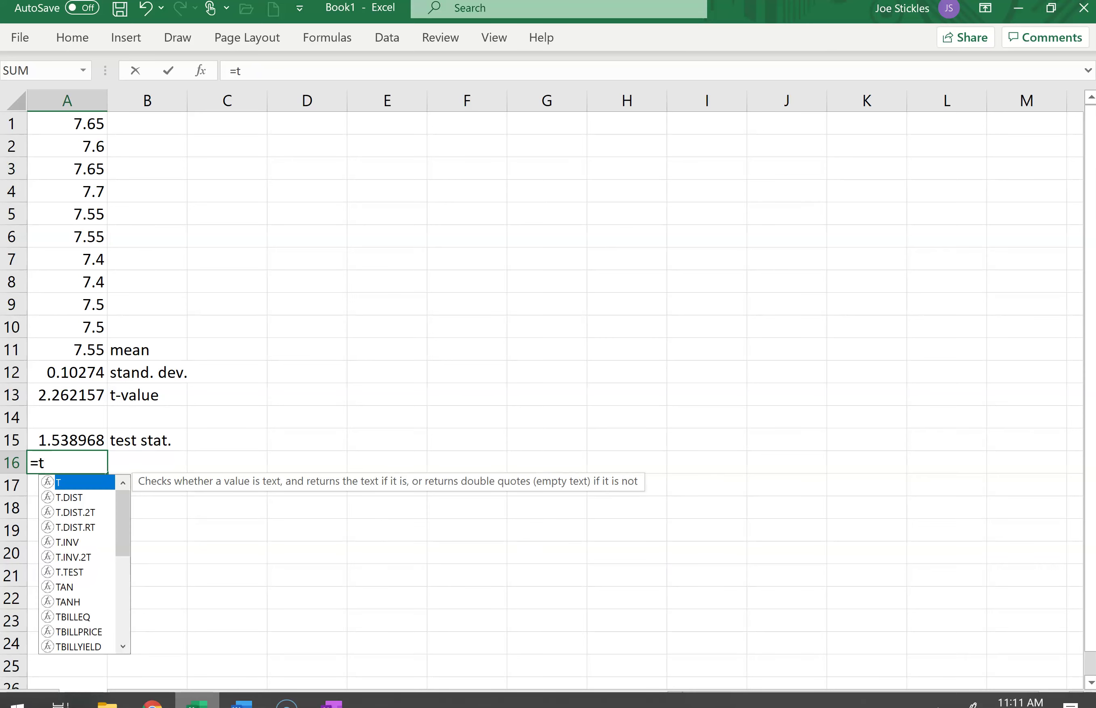
{"action": "key", "text": "Down"}
{"action": "key", "text": "Down"}
{"action": "key", "text": "Down"}
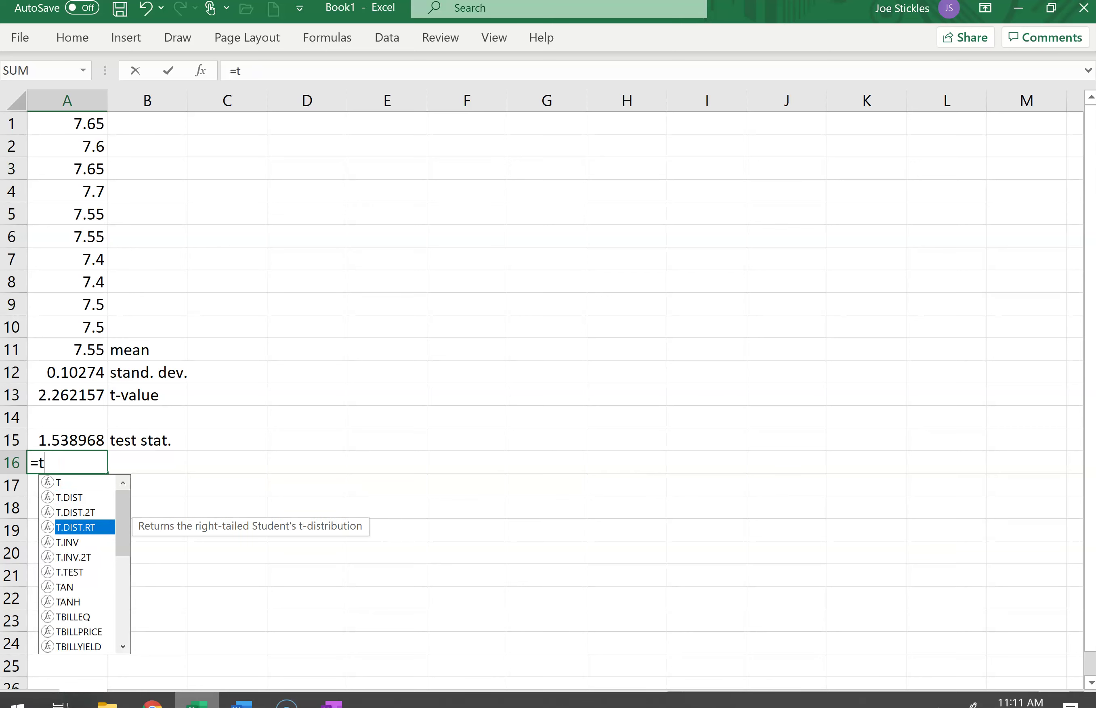
{"action": "key", "text": "Tab"}
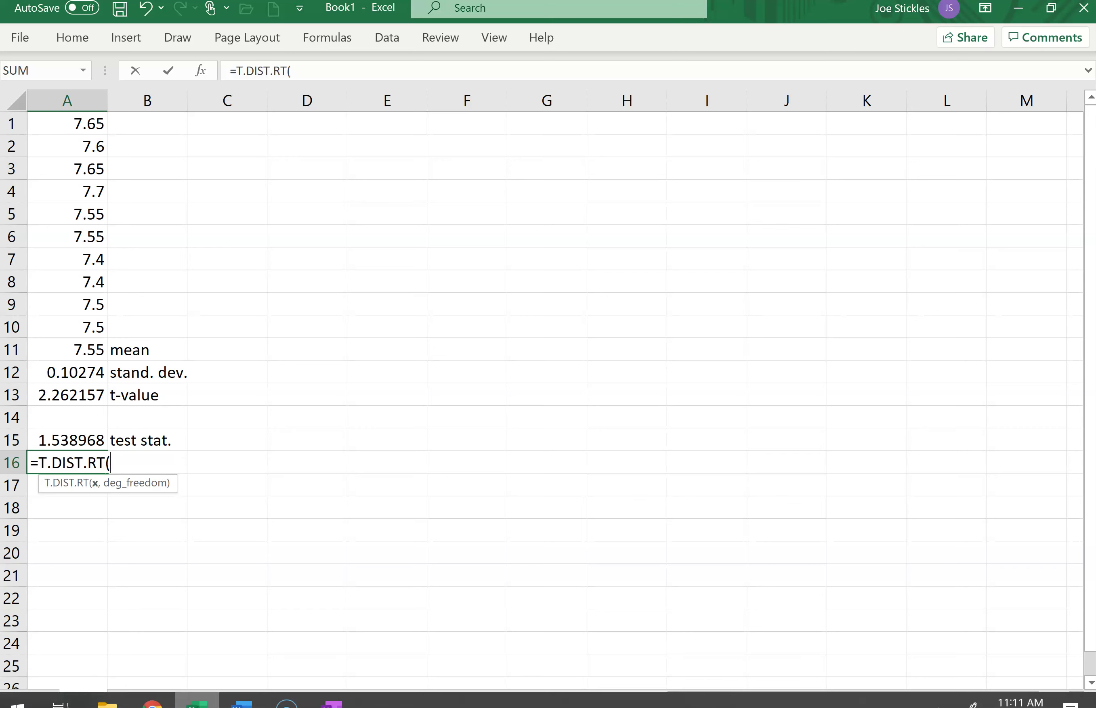
{"action": "left_click", "coordinate": [82, 439]}
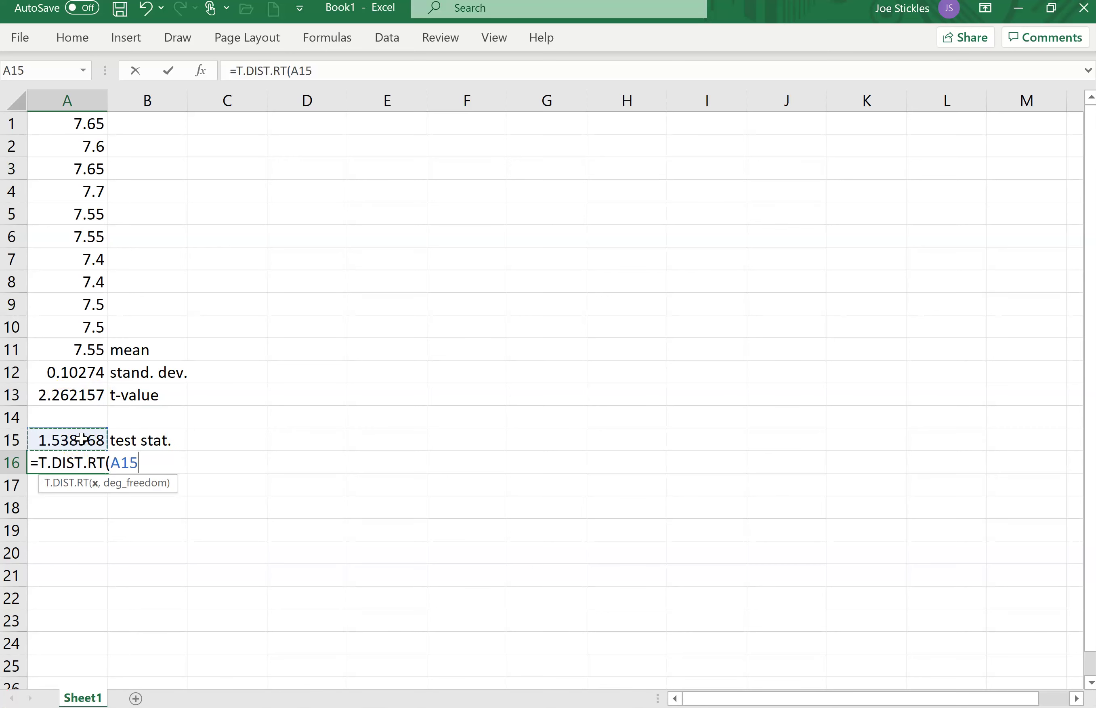
{"action": "type", "text": ",9)"}
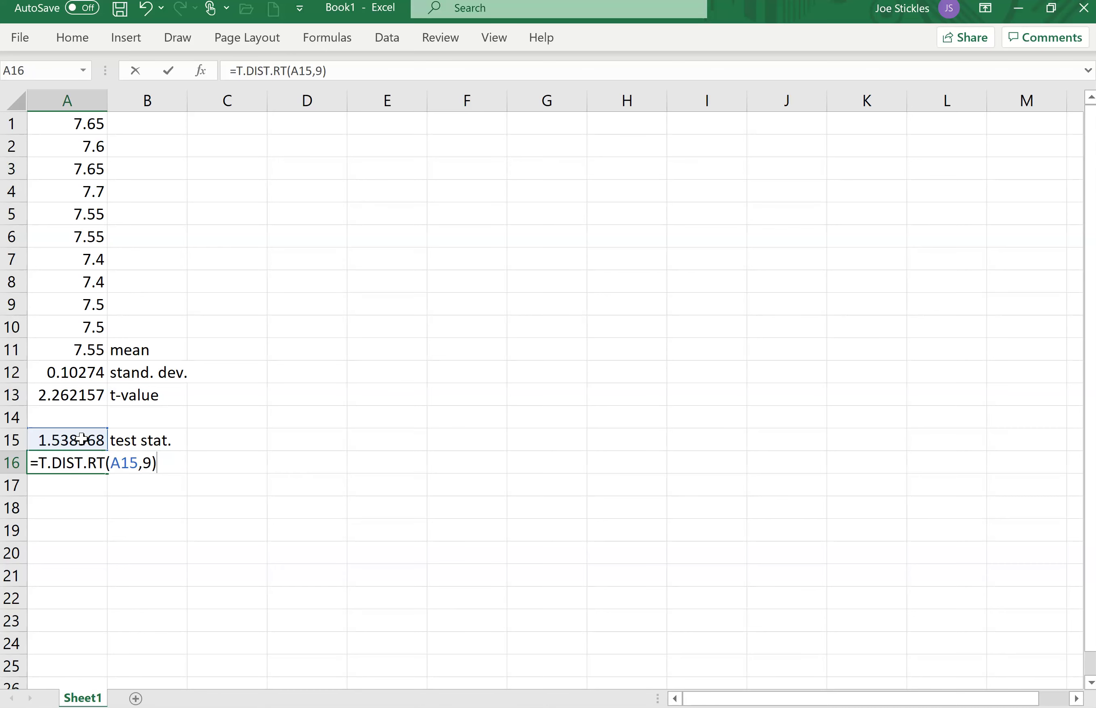
{"action": "key", "text": "Return"}
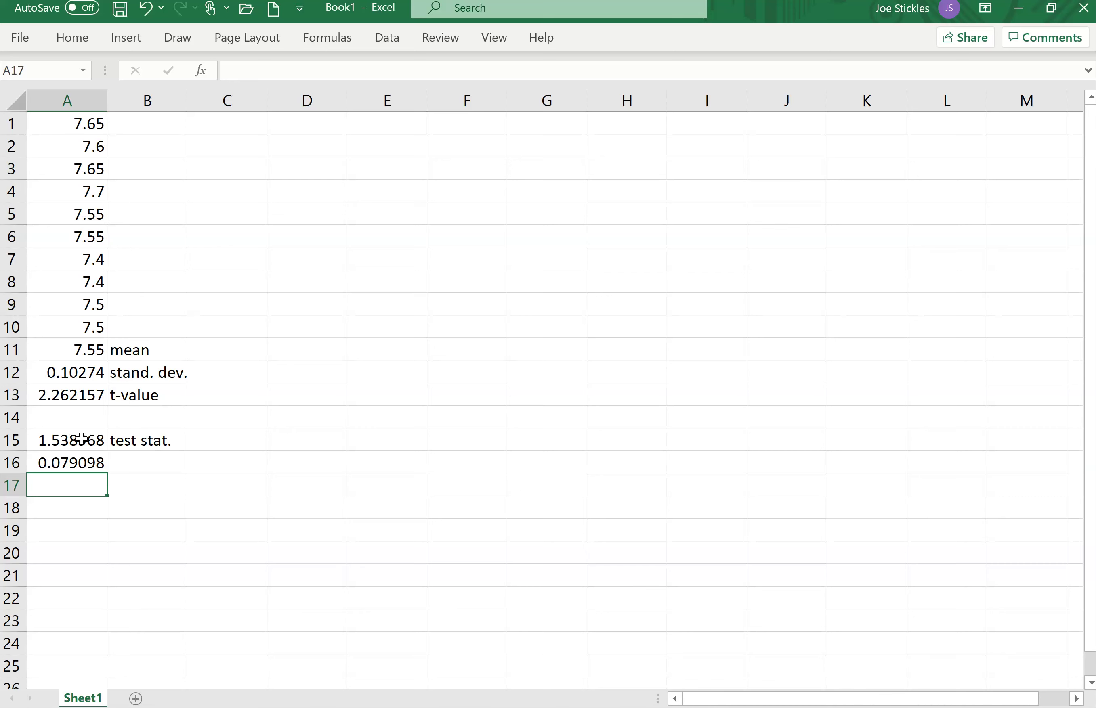
Double the tail probability in cell A17 with =A16*2.
{"action": "type", "text": "="}
{"action": "key", "text": "Up"}
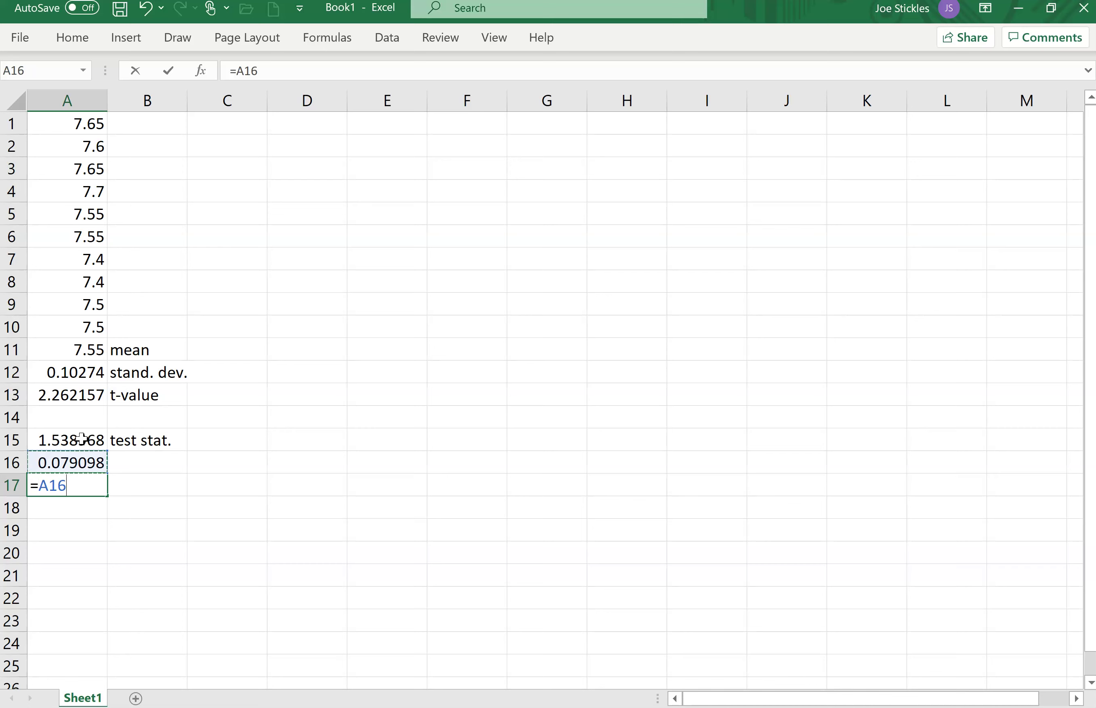
{"action": "type", "text": "*2"}
{"action": "key", "text": "Return"}
Label the doubled tail probability by entering "p-value" in cell B17.
{"action": "key", "text": "Up"}
{"action": "key", "text": "Right"}
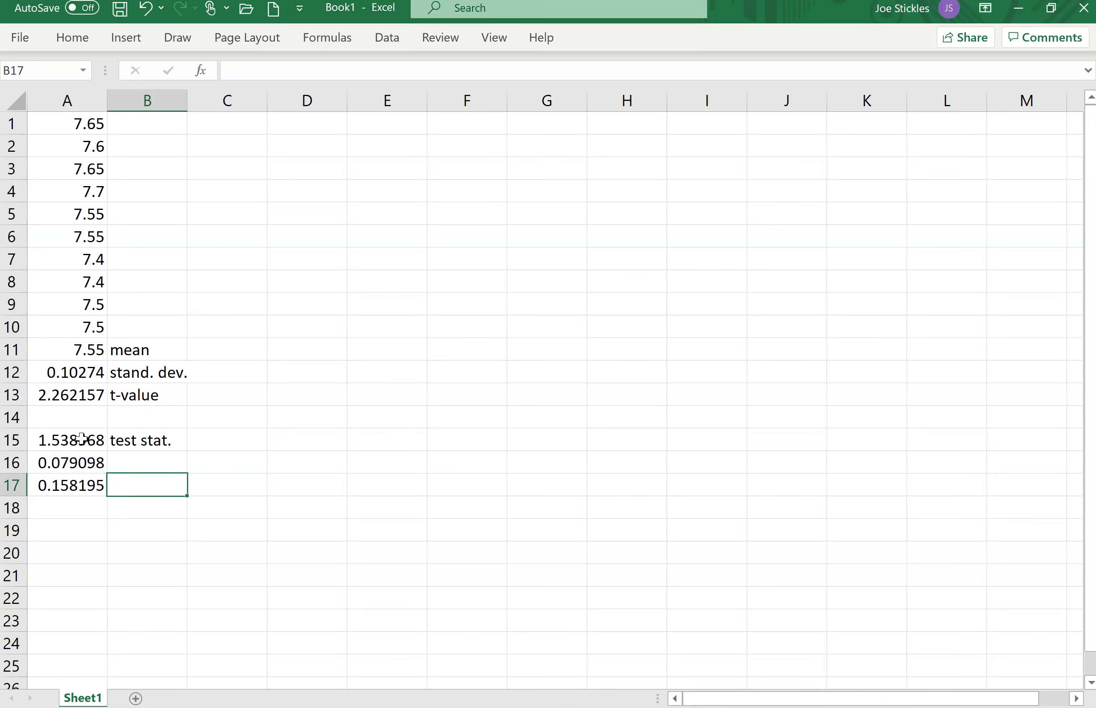
{"action": "type", "text": "p-vaule"}
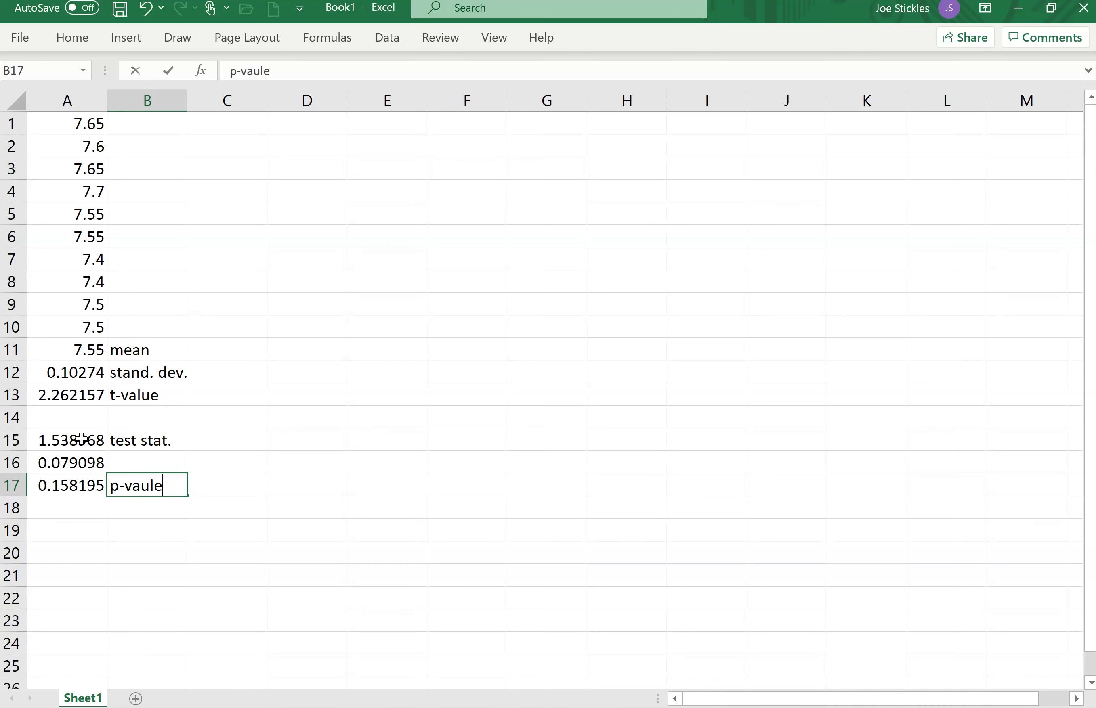
{"action": "type", "text": "\\\\\\"}
{"action": "key", "text": "BackSpace"}
{"action": "key", "text": "BackSpace"}
{"action": "key", "text": "BackSpace"}
{"action": "key", "text": "BackSpace"}
{"action": "key", "text": "BackSpace"}
{"action": "key", "text": "BackSpace"}
{"action": "type", "text": "lue"}
{"action": "key", "text": "Return"}
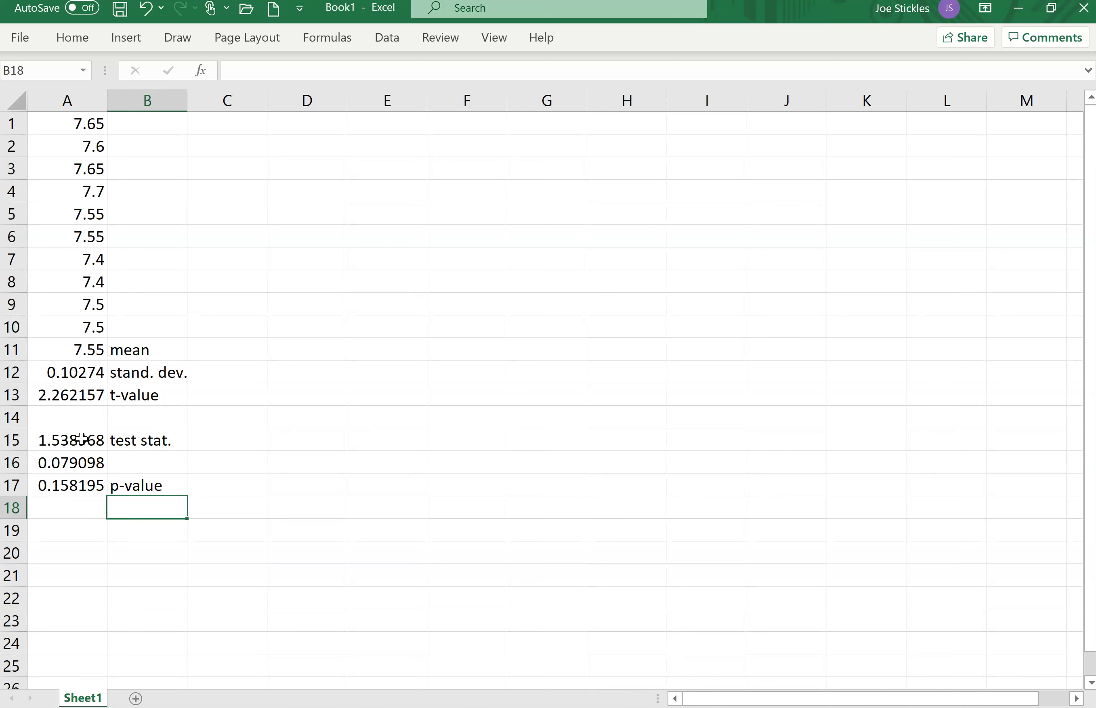
{"action": "key", "text": "Up"}
{"action": "key", "text": "Left"}
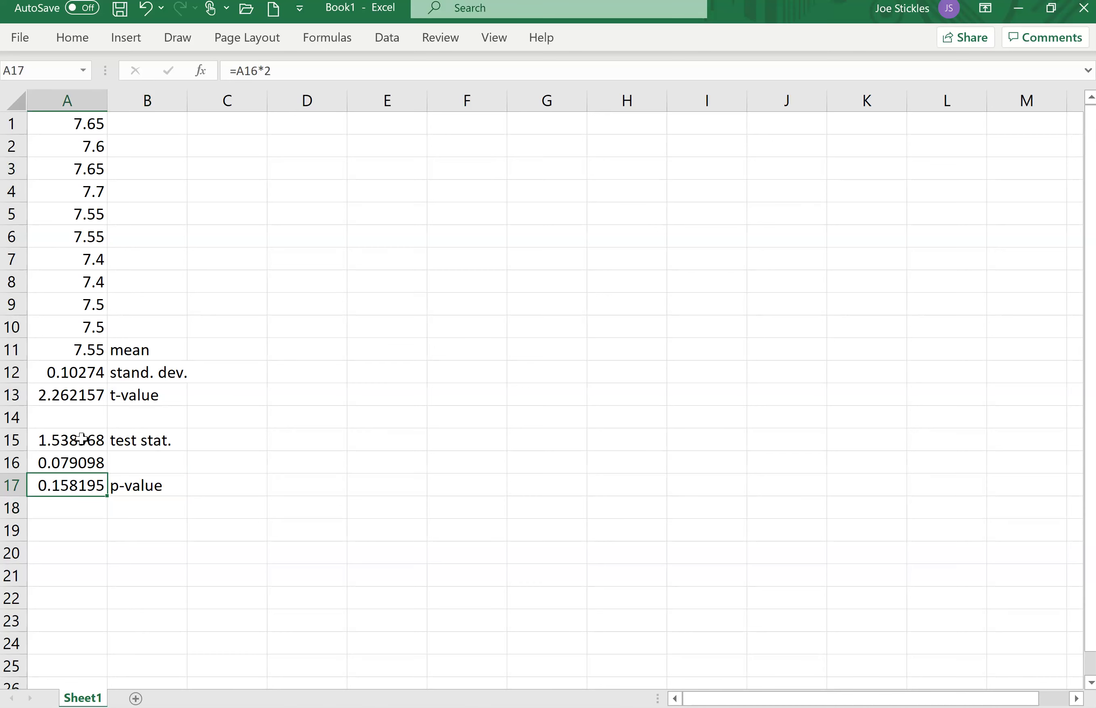
{"action": "key", "text": "Up"}
{"action": "key", "text": "Down"}
Switch to the OneNote page and draw a bell curve over a horizontal axis below "Do not reject H0.".
{"action": "mouse_move", "coordinate": [152, 705]}
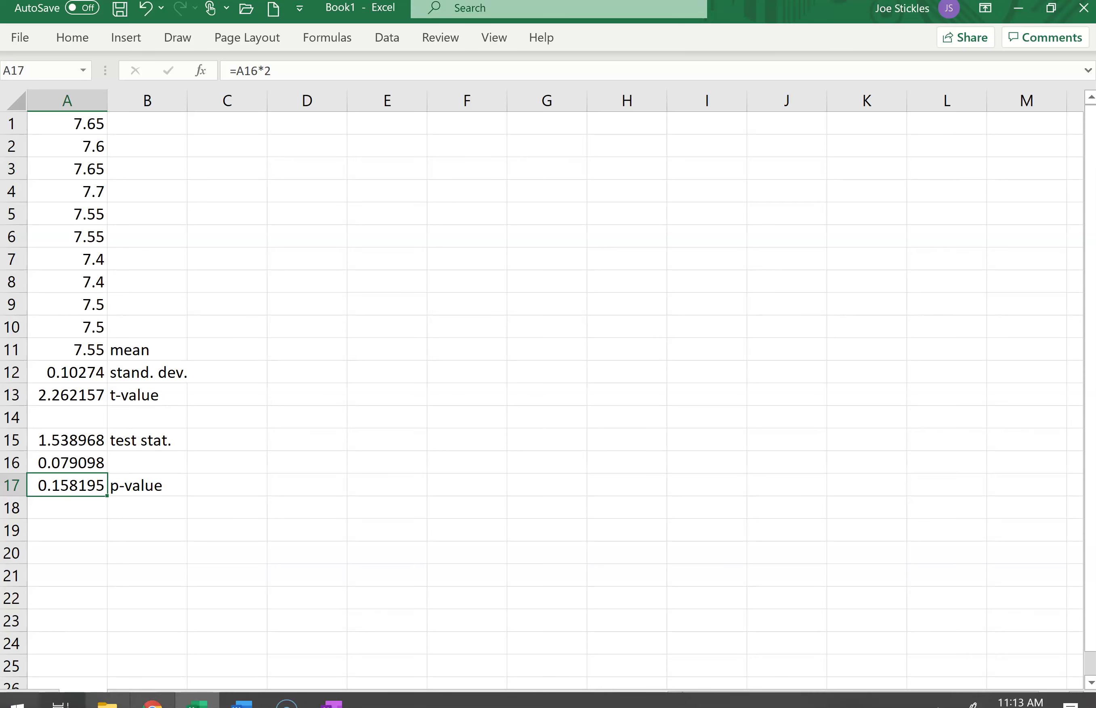
{"action": "left_click", "coordinate": [332, 704]}
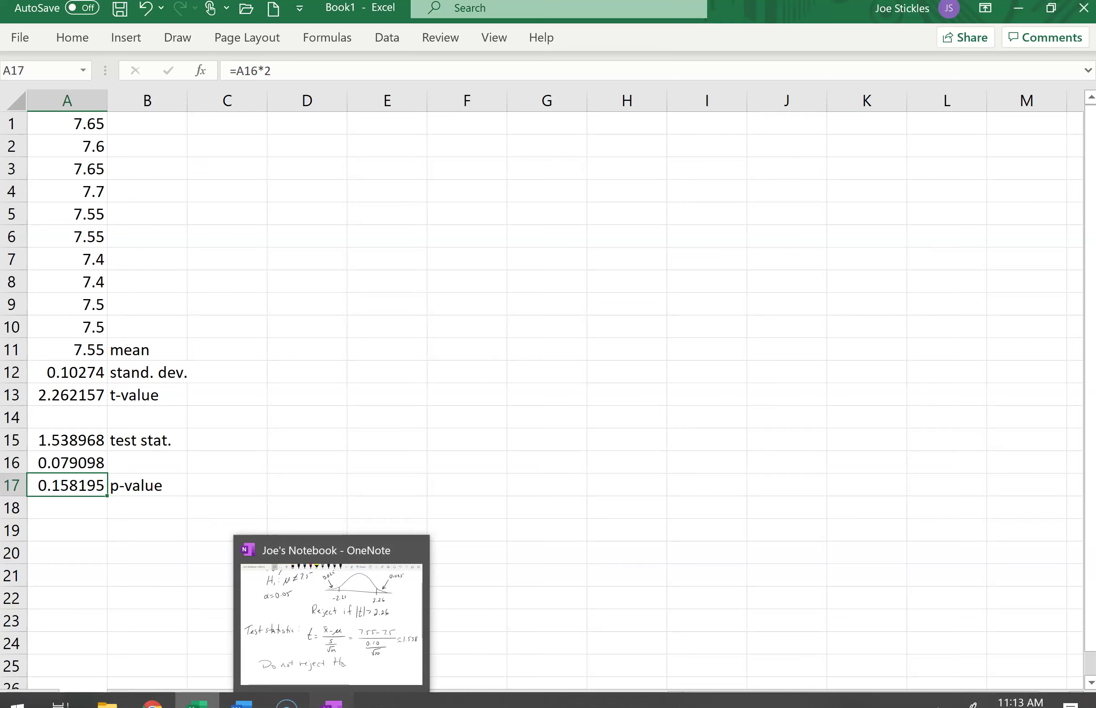
{"action": "scroll", "coordinate": [197, 11], "scroll_direction": "down", "scroll_amount": 7}
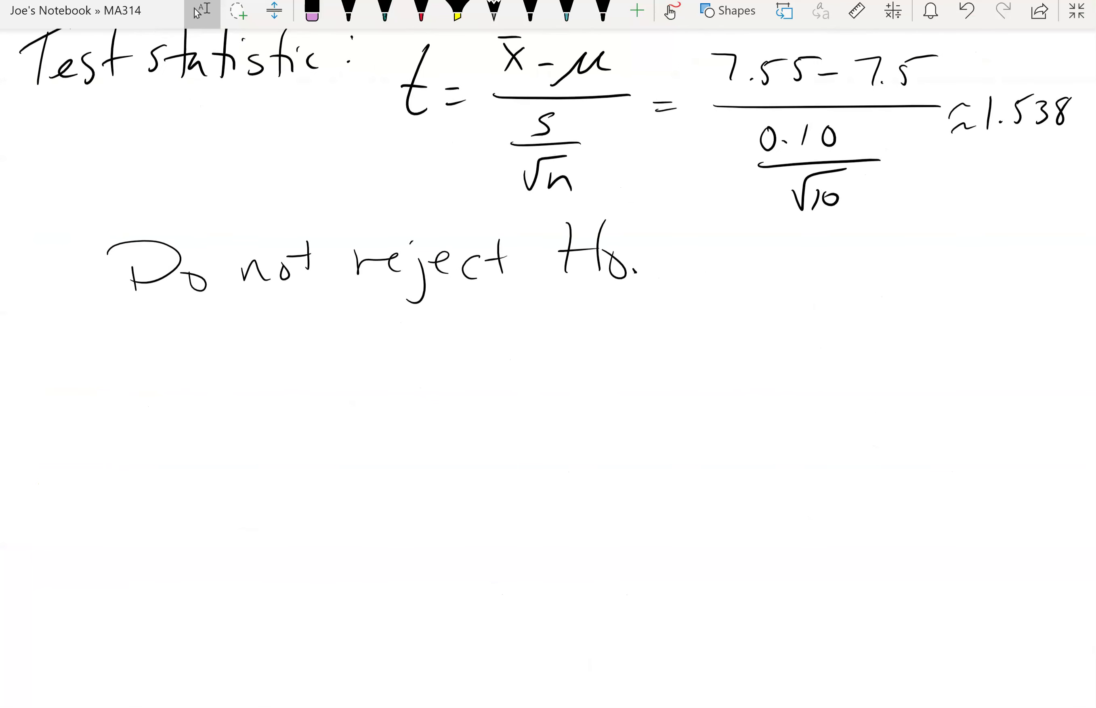
{"action": "left_click", "coordinate": [348, 12]}
{"action": "left_click_drag", "start_coordinate": [349, 505], "coordinate": [891, 496]}
{"action": "mouse_move", "coordinate": [370, 491]}
{"action": "left_mouse_down"}
{"action": "mouse_move", "coordinate": [436, 476]}
{"action": "mouse_move", "coordinate": [624, 318]}
{"action": "mouse_move", "coordinate": [877, 491]}
{"action": "left_mouse_up"}
Draw a vertical line through the right side of the bell curve and label it 1.538 below the axis.
{"action": "left_click_drag", "start_coordinate": [733, 422], "coordinate": [728, 510]}
{"action": "left_click_drag", "start_coordinate": [699, 541], "coordinate": [696, 568]}
{"action": "left_click", "coordinate": [714, 560]}
{"action": "mouse_move", "coordinate": [732, 548]}
{"action": "left_mouse_down"}
{"action": "mouse_move", "coordinate": [725, 567]}
{"action": "mouse_move", "coordinate": [738, 539]}
{"action": "left_mouse_up"}
{"action": "mouse_move", "coordinate": [755, 540]}
{"action": "left_mouse_down"}
{"action": "mouse_move", "coordinate": [759, 559]}
{"action": "mouse_move", "coordinate": [801, 528]}
{"action": "left_mouse_up"}
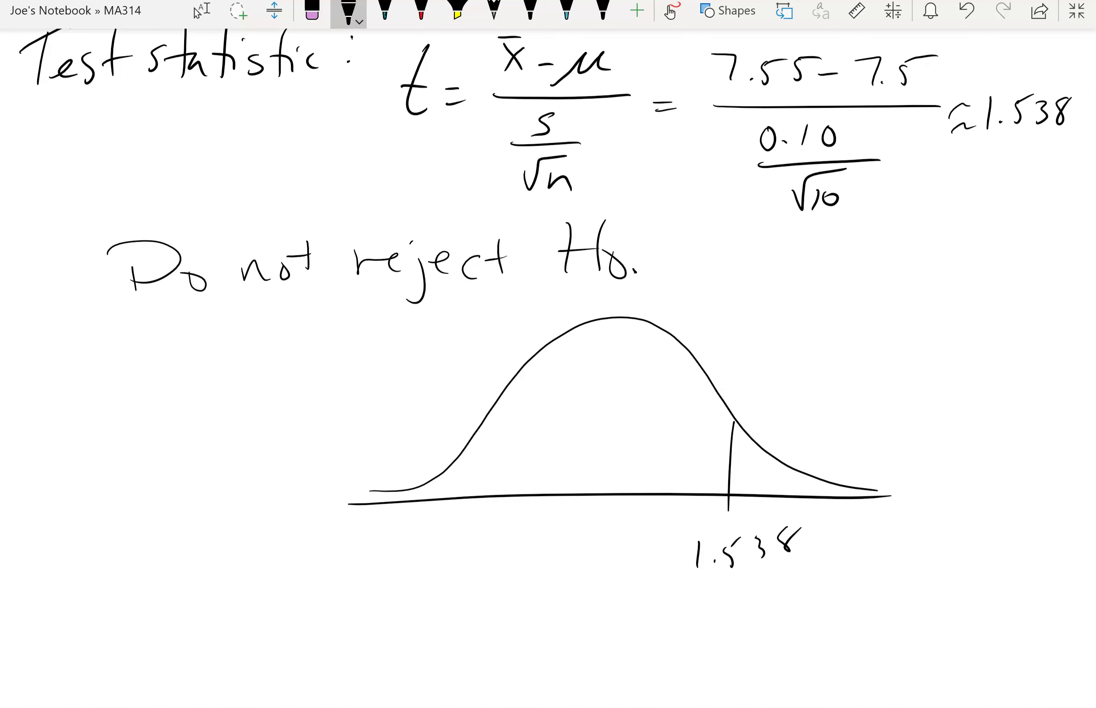
Hatch the right tail beyond 1.538 and handwrite its area 0.079 above it.
{"action": "mouse_move", "coordinate": [734, 458]}
{"action": "left_mouse_down"}
{"action": "mouse_move", "coordinate": [750, 445]}
{"action": "mouse_move", "coordinate": [761, 453]}
{"action": "left_mouse_up"}
{"action": "mouse_move", "coordinate": [748, 472]}
{"action": "left_mouse_down"}
{"action": "mouse_move", "coordinate": [766, 459]}
{"action": "mouse_move", "coordinate": [772, 469]}
{"action": "left_mouse_up"}
{"action": "left_click_drag", "start_coordinate": [772, 483], "coordinate": [814, 476]}
{"action": "mouse_move", "coordinate": [813, 437]}
{"action": "left_mouse_down"}
{"action": "mouse_move", "coordinate": [822, 426]}
{"action": "mouse_move", "coordinate": [824, 443]}
{"action": "mouse_move", "coordinate": [855, 453]}
{"action": "left_mouse_up"}
{"action": "left_click", "coordinate": [839, 443]}
{"action": "mouse_move", "coordinate": [862, 437]}
{"action": "left_mouse_down"}
{"action": "mouse_move", "coordinate": [876, 435]}
{"action": "mouse_move", "coordinate": [871, 456]}
{"action": "mouse_move", "coordinate": [895, 456]}
{"action": "left_mouse_up"}
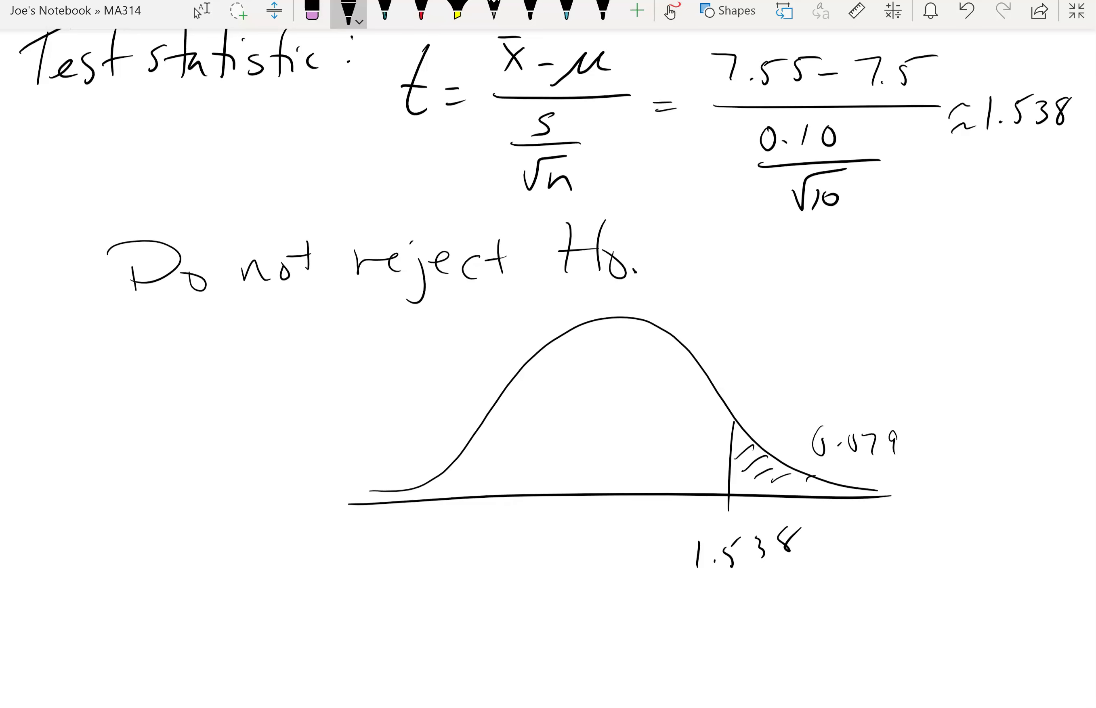
Draw a matching vertical line on the curve's left side labelled −1.538 and hatch the left tail.
{"action": "scroll", "coordinate": [548, 323], "scroll_direction": "up", "scroll_amount": 1}
{"action": "left_click_drag", "start_coordinate": [490, 445], "coordinate": [492, 545]}
{"action": "left_click_drag", "start_coordinate": [443, 597], "coordinate": [461, 591]}
{"action": "mouse_move", "coordinate": [472, 569]}
{"action": "left_mouse_down"}
{"action": "mouse_move", "coordinate": [475, 599]}
{"action": "mouse_move", "coordinate": [512, 581]}
{"action": "left_mouse_up"}
{"action": "left_click", "coordinate": [480, 589]}
{"action": "left_click_drag", "start_coordinate": [521, 551], "coordinate": [525, 573]}
{"action": "left_click_drag", "start_coordinate": [472, 477], "coordinate": [475, 522]}
{"action": "left_click_drag", "start_coordinate": [458, 504], "coordinate": [458, 534]}
{"action": "mouse_move", "coordinate": [421, 524]}
{"action": "left_mouse_down"}
{"action": "mouse_move", "coordinate": [420, 548]}
{"action": "mouse_move", "coordinate": [390, 545]}
{"action": "left_mouse_up"}
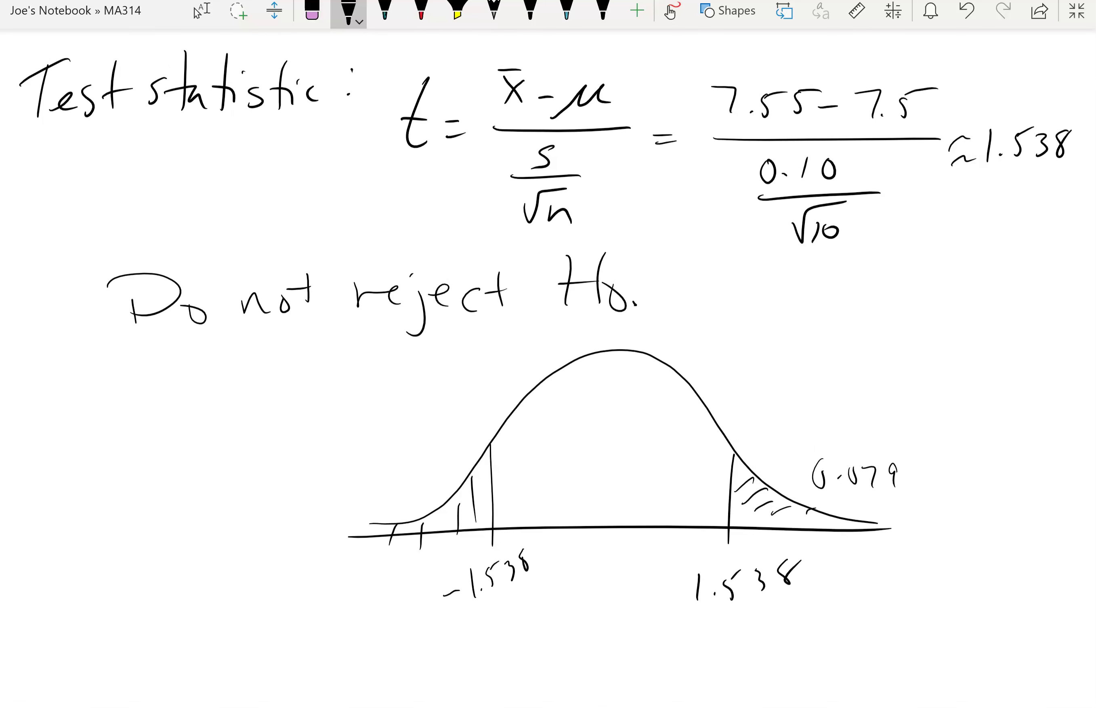
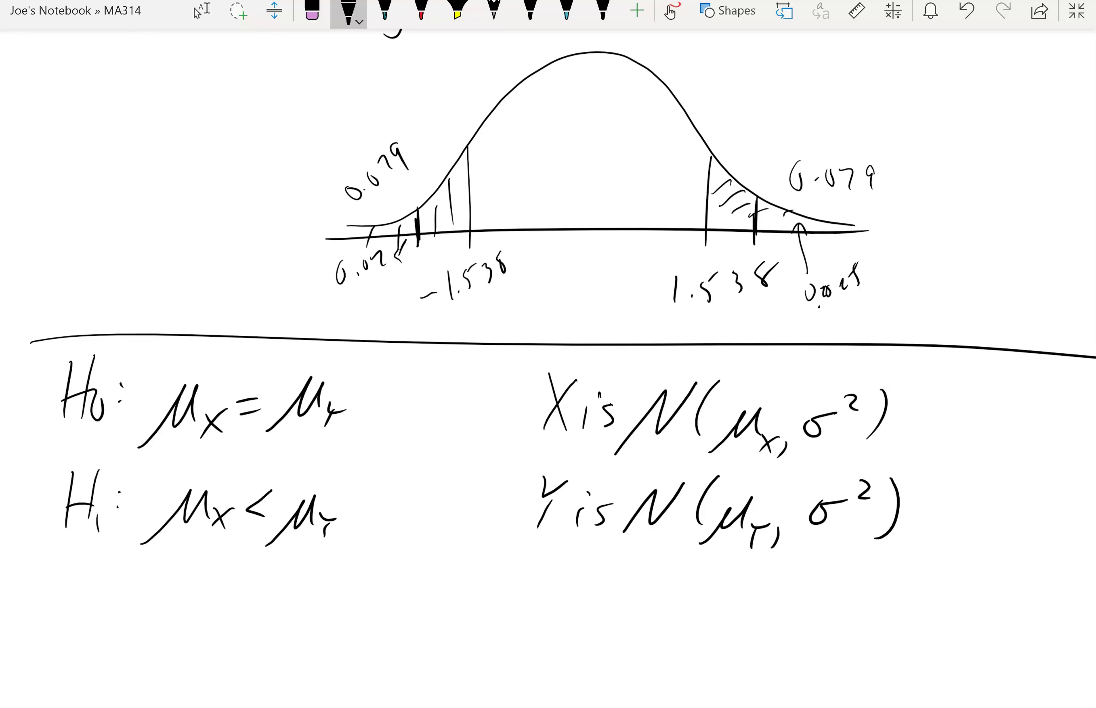
Handwrite the sample sizes n = m = 10 below the hypotheses for μX and μY.
{"action": "scroll", "coordinate": [561, 289], "scroll_direction": "down", "scroll_amount": 3}
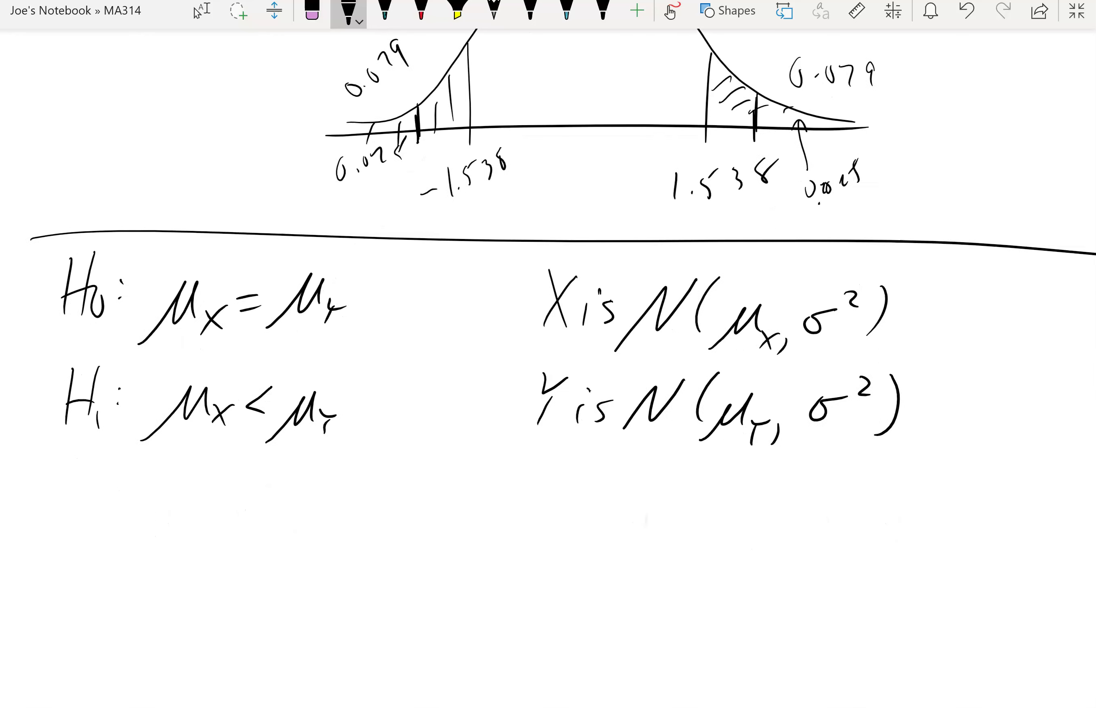
{"action": "left_click", "coordinate": [197, 10]}
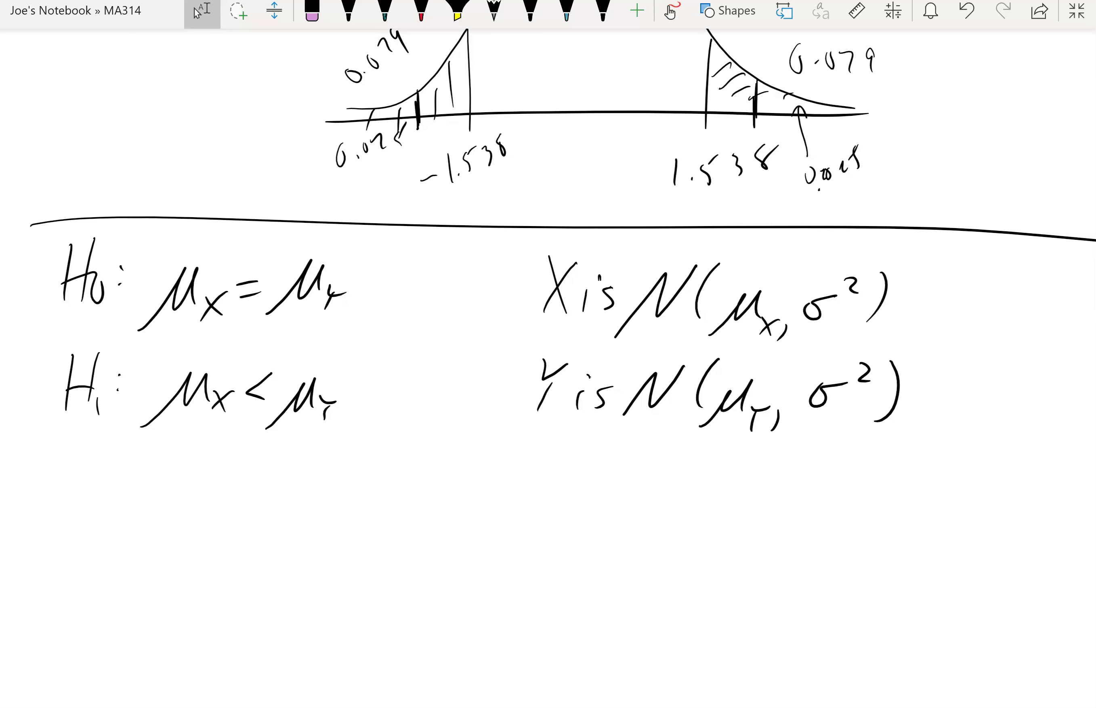
{"action": "left_click_drag", "start_coordinate": [66, 523], "coordinate": [114, 497]}
{"action": "mouse_move", "coordinate": [97, 511]}
{"action": "left_mouse_down"}
{"action": "mouse_move", "coordinate": [139, 494]}
{"action": "mouse_move", "coordinate": [170, 512]}
{"action": "mouse_move", "coordinate": [213, 495]}
{"action": "left_mouse_up"}
{"action": "left_click_drag", "start_coordinate": [192, 509], "coordinate": [216, 508]}
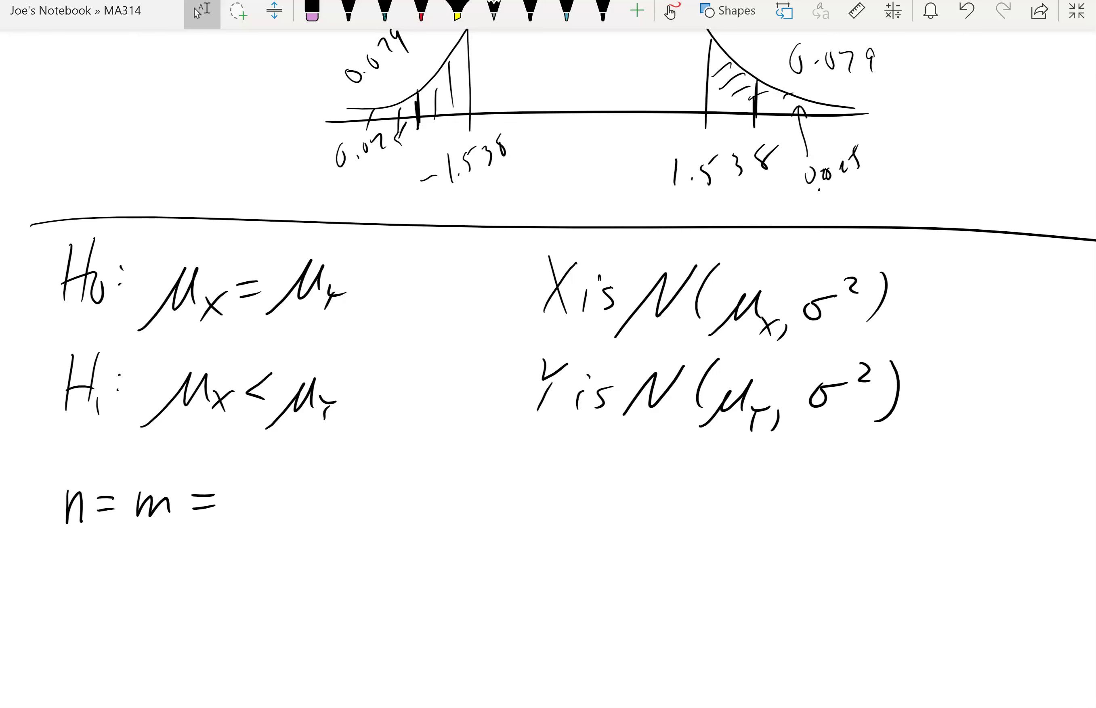
{"action": "left_click_drag", "start_coordinate": [263, 485], "coordinate": [243, 523]}
{"action": "mouse_move", "coordinate": [282, 484]}
{"action": "left_mouse_down"}
{"action": "mouse_move", "coordinate": [274, 523]}
{"action": "mouse_move", "coordinate": [282, 488]}
{"action": "left_mouse_up"}
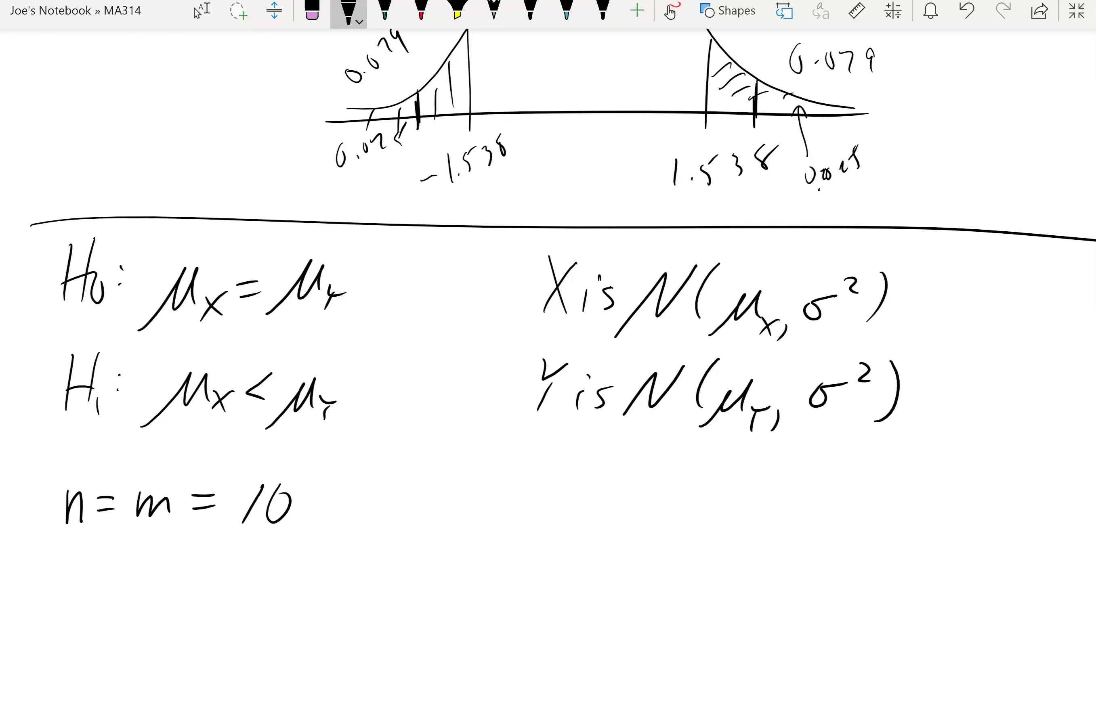
Handwrite "standard deviation for μX − μY" below and to the right of the sample sizes.
{"action": "left_click_drag", "start_coordinate": [441, 545], "coordinate": [421, 577]}
{"action": "left_click_drag", "start_coordinate": [470, 525], "coordinate": [464, 576]}
{"action": "mouse_move", "coordinate": [448, 558]}
{"action": "left_mouse_down"}
{"action": "mouse_move", "coordinate": [472, 553]}
{"action": "mouse_move", "coordinate": [489, 574]}
{"action": "left_mouse_up"}
{"action": "mouse_move", "coordinate": [502, 574]}
{"action": "left_mouse_down"}
{"action": "mouse_move", "coordinate": [512, 555]}
{"action": "mouse_move", "coordinate": [519, 574]}
{"action": "left_mouse_up"}
{"action": "mouse_move", "coordinate": [535, 557]}
{"action": "left_mouse_down"}
{"action": "mouse_move", "coordinate": [545, 534]}
{"action": "mouse_move", "coordinate": [575, 571]}
{"action": "mouse_move", "coordinate": [647, 532]}
{"action": "mouse_move", "coordinate": [705, 530]}
{"action": "mouse_move", "coordinate": [726, 566]}
{"action": "left_mouse_up"}
{"action": "mouse_move", "coordinate": [733, 558]}
{"action": "left_mouse_down"}
{"action": "mouse_move", "coordinate": [738, 570]}
{"action": "mouse_move", "coordinate": [747, 556]}
{"action": "left_mouse_up"}
{"action": "mouse_move", "coordinate": [757, 556]}
{"action": "left_mouse_down"}
{"action": "mouse_move", "coordinate": [759, 565]}
{"action": "mouse_move", "coordinate": [767, 542]}
{"action": "left_mouse_up"}
{"action": "left_click_drag", "start_coordinate": [786, 550], "coordinate": [794, 564]}
{"action": "left_click_drag", "start_coordinate": [833, 528], "coordinate": [818, 561]}
{"action": "mouse_move", "coordinate": [817, 550]}
{"action": "left_mouse_down"}
{"action": "mouse_move", "coordinate": [834, 547]}
{"action": "mouse_move", "coordinate": [843, 565]}
{"action": "mouse_move", "coordinate": [867, 550]}
{"action": "mouse_move", "coordinate": [901, 562]}
{"action": "left_mouse_up"}
{"action": "left_click_drag", "start_coordinate": [467, 594], "coordinate": [451, 640]}
{"action": "left_click_drag", "start_coordinate": [434, 623], "coordinate": [471, 621]}
{"action": "left_click_drag", "start_coordinate": [498, 640], "coordinate": [513, 619]}
{"action": "mouse_move", "coordinate": [538, 666]}
{"action": "left_mouse_down"}
{"action": "mouse_move", "coordinate": [565, 632]}
{"action": "mouse_move", "coordinate": [586, 627]}
{"action": "left_mouse_up"}
{"action": "left_click_drag", "start_coordinate": [591, 644], "coordinate": [594, 659]}
{"action": "mouse_move", "coordinate": [612, 644]}
{"action": "left_mouse_down"}
{"action": "mouse_move", "coordinate": [666, 638]}
{"action": "mouse_move", "coordinate": [691, 657]}
{"action": "left_mouse_up"}
{"action": "left_click_drag", "start_coordinate": [693, 648], "coordinate": [712, 650]}
{"action": "left_click_drag", "start_coordinate": [698, 659], "coordinate": [696, 674]}
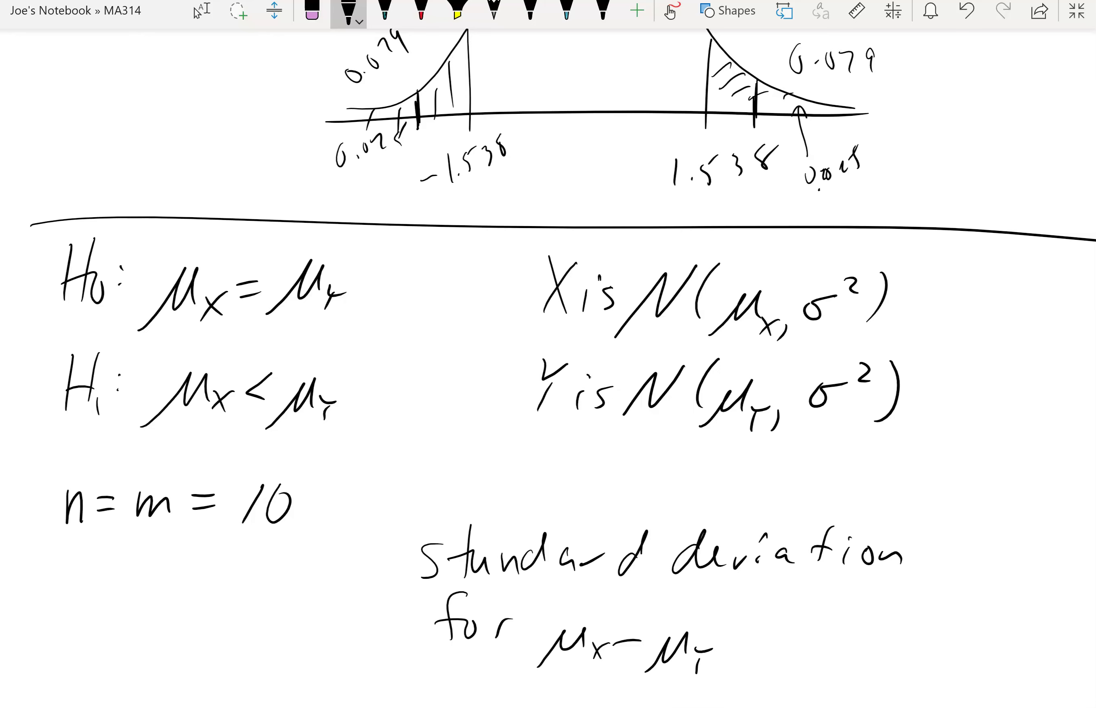
Handwrite the formula √(Sp²(1/n + 1/m)) below the standard deviation note.
{"action": "scroll", "coordinate": [561, 322], "scroll_direction": "down", "scroll_amount": 3}
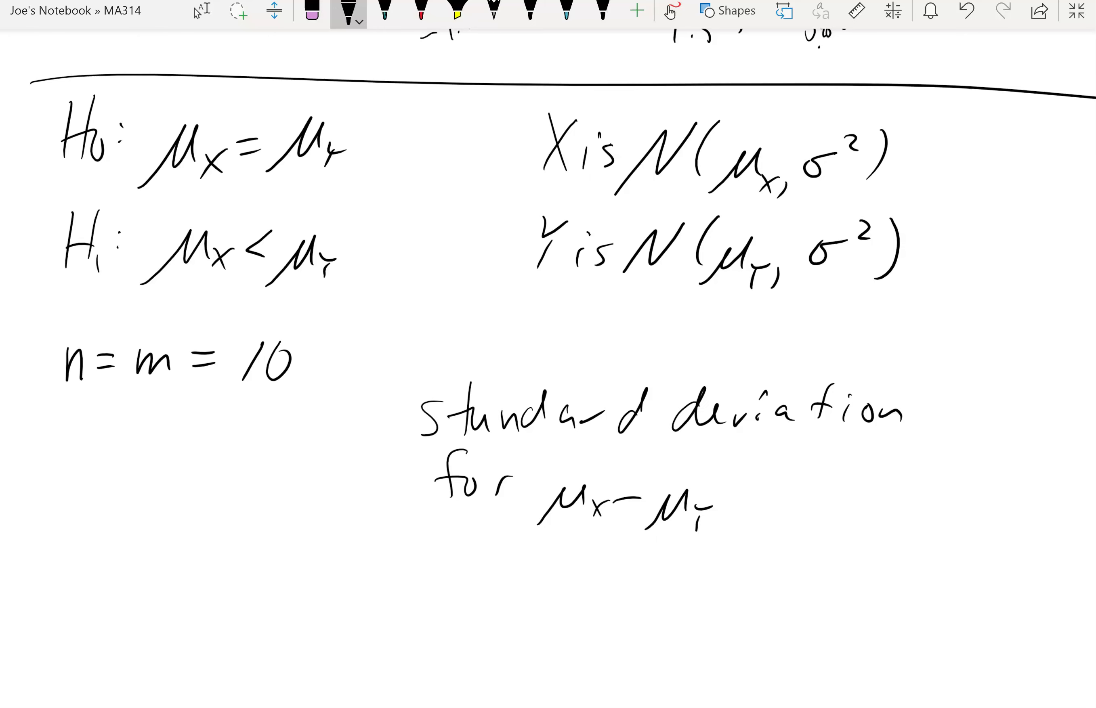
{"action": "mouse_move", "coordinate": [542, 618]}
{"action": "left_mouse_down"}
{"action": "mouse_move", "coordinate": [578, 568]}
{"action": "mouse_move", "coordinate": [869, 547]}
{"action": "left_mouse_up"}
{"action": "mouse_move", "coordinate": [626, 599]}
{"action": "left_mouse_down"}
{"action": "mouse_move", "coordinate": [597, 640]}
{"action": "mouse_move", "coordinate": [632, 645]}
{"action": "left_mouse_up"}
{"action": "left_click_drag", "start_coordinate": [666, 587], "coordinate": [698, 634]}
{"action": "mouse_move", "coordinate": [752, 576]}
{"action": "left_mouse_down"}
{"action": "mouse_move", "coordinate": [750, 609]}
{"action": "mouse_move", "coordinate": [765, 611]}
{"action": "left_mouse_up"}
{"action": "left_click_drag", "start_coordinate": [733, 646], "coordinate": [753, 646]}
{"action": "left_click_drag", "start_coordinate": [790, 607], "coordinate": [787, 626]}
{"action": "left_click_drag", "start_coordinate": [775, 624], "coordinate": [799, 620]}
{"action": "mouse_move", "coordinate": [832, 574]}
{"action": "left_mouse_down"}
{"action": "mouse_move", "coordinate": [827, 607]}
{"action": "mouse_move", "coordinate": [843, 613]}
{"action": "left_mouse_up"}
{"action": "mouse_move", "coordinate": [820, 632]}
{"action": "left_mouse_down"}
{"action": "mouse_move", "coordinate": [819, 647]}
{"action": "mouse_move", "coordinate": [846, 653]}
{"action": "left_mouse_up"}
{"action": "left_click_drag", "start_coordinate": [866, 580], "coordinate": [865, 666]}
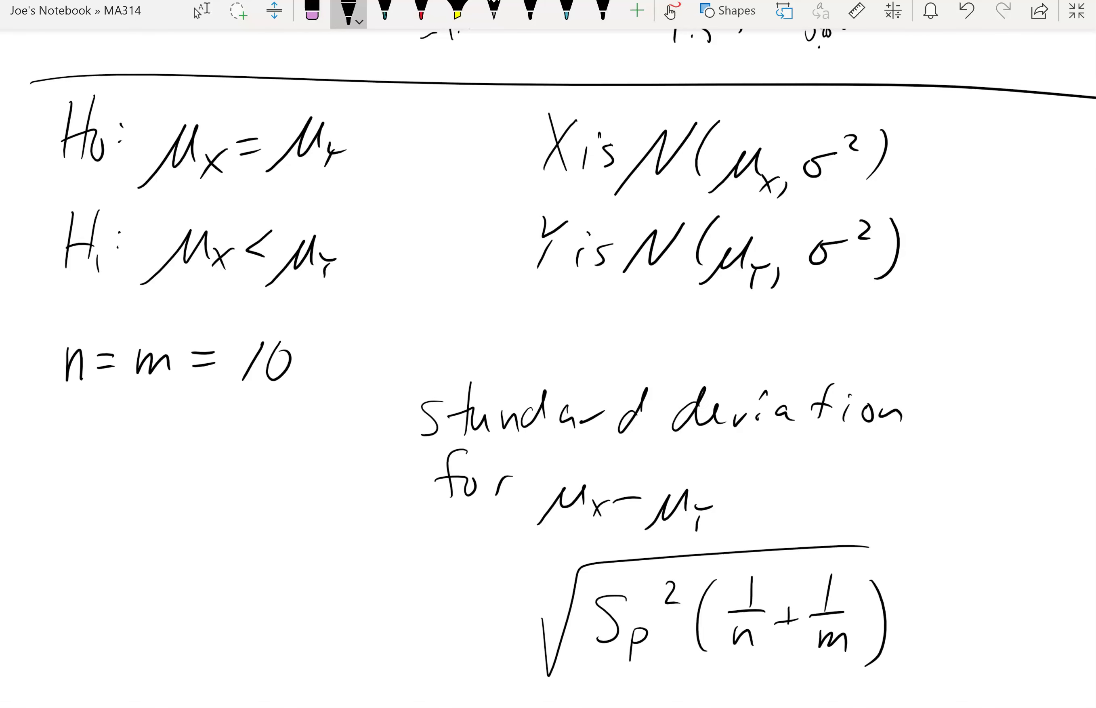
Add the handwritten word "estimate" after μX − μY in the standard deviation note.
{"action": "left_click_drag", "start_coordinate": [768, 506], "coordinate": [792, 512]}
{"action": "left_click_drag", "start_coordinate": [828, 479], "coordinate": [809, 509]}
{"action": "left_click_drag", "start_coordinate": [848, 460], "coordinate": [853, 504]}
{"action": "left_click_drag", "start_coordinate": [834, 483], "coordinate": [919, 497]}
{"action": "left_click_drag", "start_coordinate": [939, 468], "coordinate": [944, 504]}
{"action": "left_click_drag", "start_coordinate": [927, 492], "coordinate": [977, 504]}
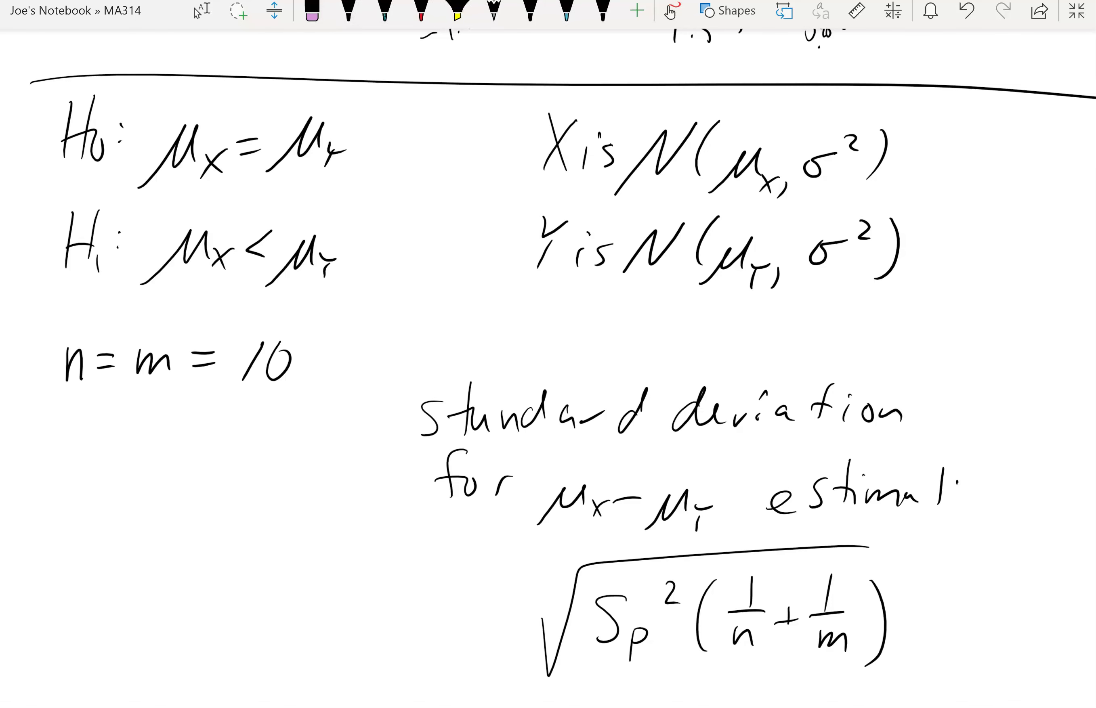
{"action": "key", "text": "ctrl+y"}
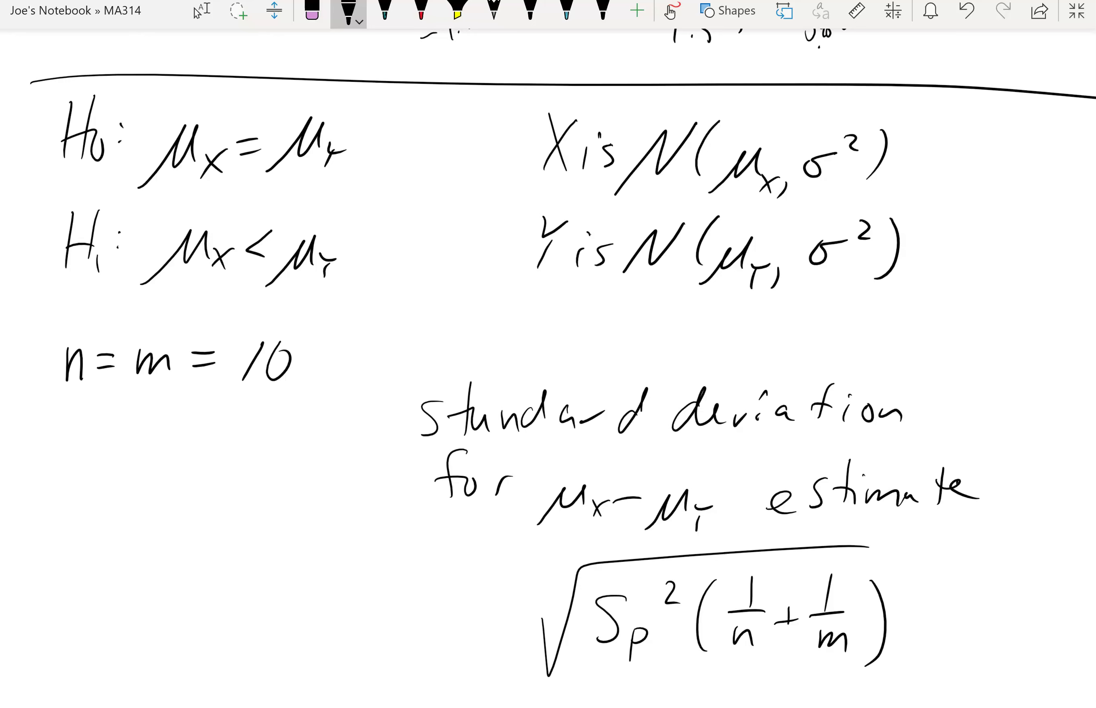
Handwrite the label "test statistic:" below the sample sizes, correcting the misspelled ending of the word.
{"action": "left_click", "coordinate": [197, 12]}
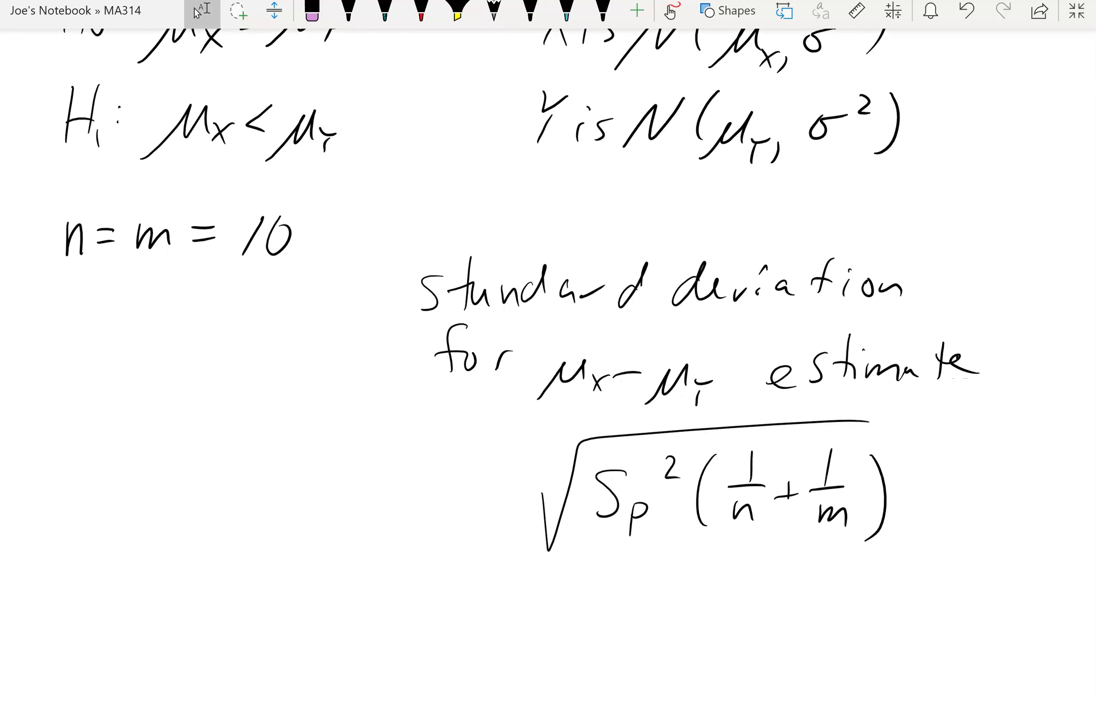
{"action": "left_click", "coordinate": [349, 12]}
{"action": "left_click_drag", "start_coordinate": [58, 554], "coordinate": [46, 613]}
{"action": "mouse_move", "coordinate": [32, 588]}
{"action": "left_mouse_down"}
{"action": "mouse_move", "coordinate": [67, 589]}
{"action": "mouse_move", "coordinate": [92, 610]}
{"action": "left_mouse_up"}
{"action": "left_click_drag", "start_coordinate": [111, 584], "coordinate": [98, 610]}
{"action": "left_click_drag", "start_coordinate": [141, 560], "coordinate": [134, 606]}
{"action": "mouse_move", "coordinate": [118, 595]}
{"action": "left_mouse_down"}
{"action": "mouse_move", "coordinate": [144, 590]}
{"action": "mouse_move", "coordinate": [173, 608]}
{"action": "left_mouse_up"}
{"action": "left_click_drag", "start_coordinate": [215, 556], "coordinate": [210, 609]}
{"action": "mouse_move", "coordinate": [194, 586]}
{"action": "left_mouse_down"}
{"action": "mouse_move", "coordinate": [235, 591]}
{"action": "mouse_move", "coordinate": [237, 610]}
{"action": "left_mouse_up"}
{"action": "mouse_move", "coordinate": [263, 583]}
{"action": "left_mouse_down"}
{"action": "mouse_move", "coordinate": [268, 561]}
{"action": "mouse_move", "coordinate": [275, 604]}
{"action": "left_mouse_up"}
{"action": "left_click_drag", "start_coordinate": [297, 588], "coordinate": [295, 610]}
{"action": "left_click", "coordinate": [494, 12]}
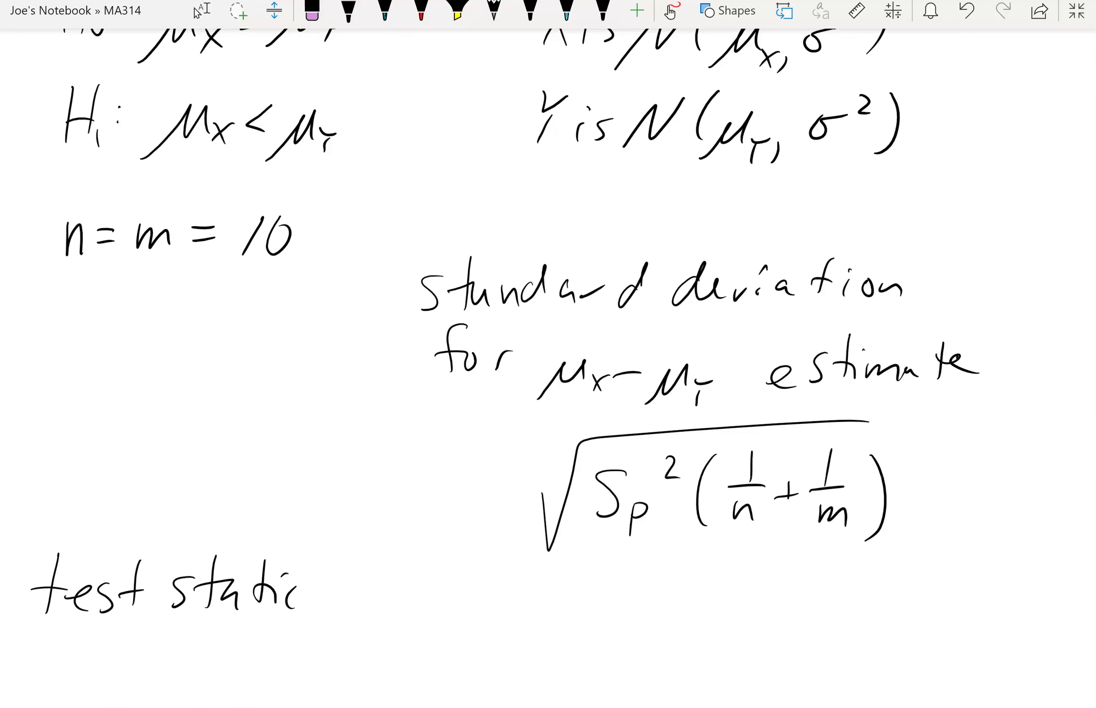
{"action": "key", "text": "ctrl+z"}
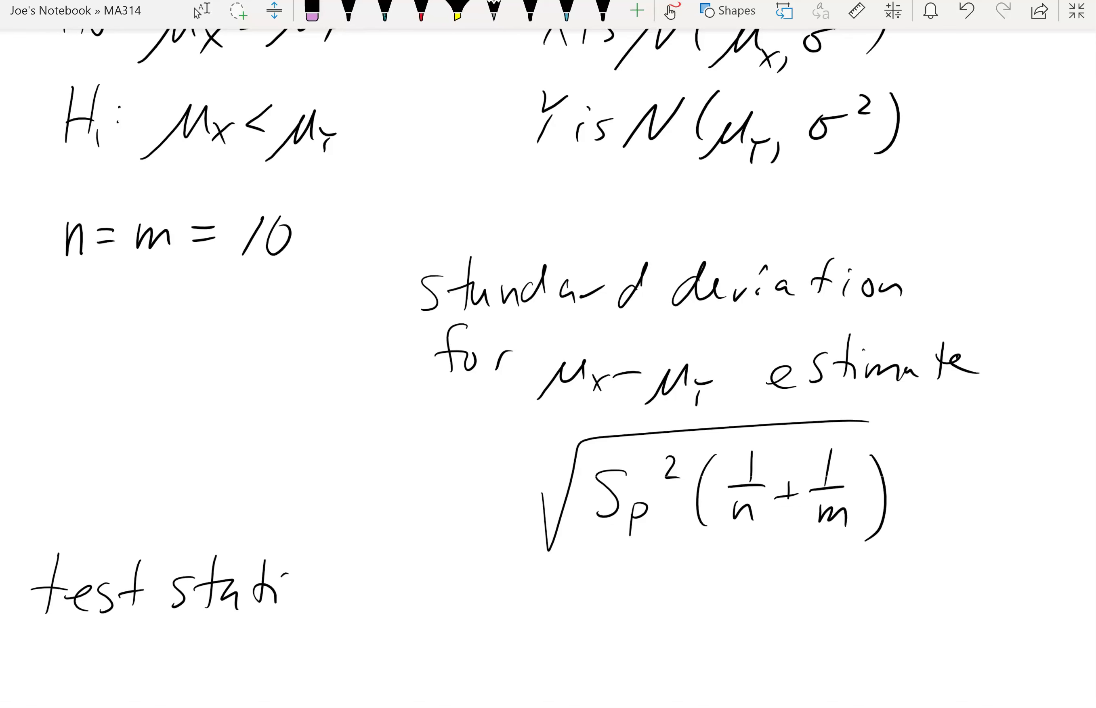
{"action": "left_click", "coordinate": [349, 12]}
{"action": "left_click_drag", "start_coordinate": [310, 592], "coordinate": [292, 600]}
{"action": "left_click_drag", "start_coordinate": [322, 560], "coordinate": [318, 602]}
{"action": "left_click_drag", "start_coordinate": [313, 581], "coordinate": [336, 579]}
{"action": "mouse_move", "coordinate": [343, 582]}
{"action": "left_mouse_down"}
{"action": "mouse_move", "coordinate": [341, 603]}
{"action": "mouse_move", "coordinate": [369, 603]}
{"action": "left_mouse_up"}
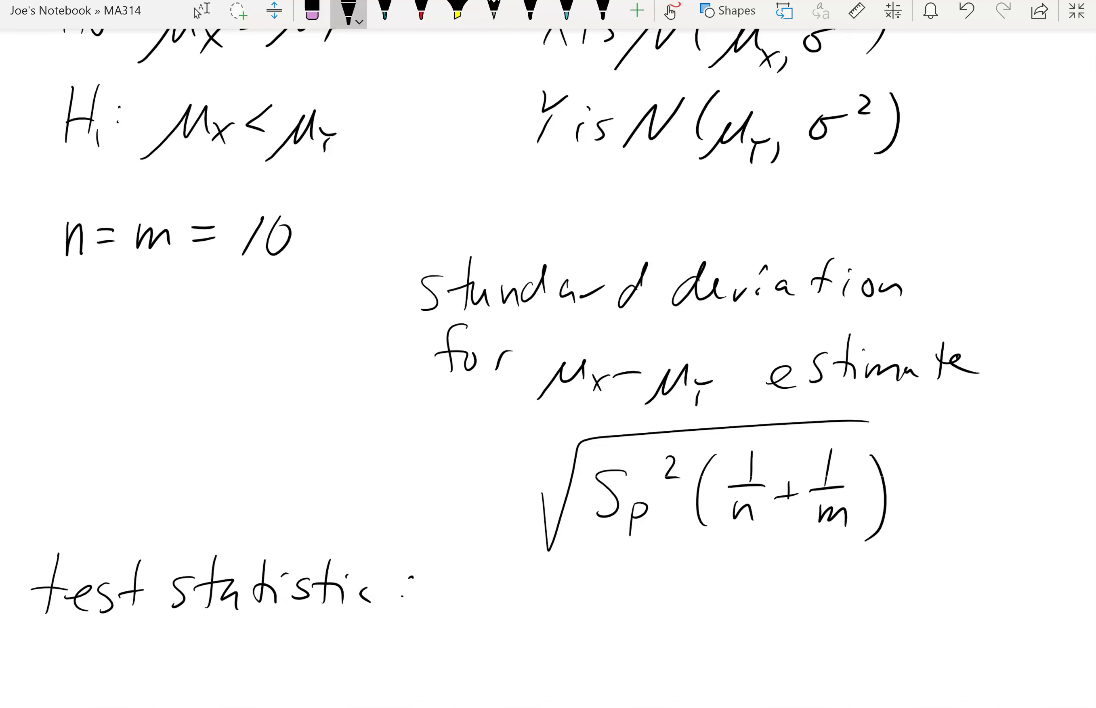
Handwrite the start of the confidence interval formula, (x̄ − ȳ) ±, to the right of the test statistic label.
{"action": "mouse_move", "coordinate": [623, 609]}
{"action": "left_mouse_down"}
{"action": "mouse_move", "coordinate": [644, 640]}
{"action": "mouse_move", "coordinate": [629, 643]}
{"action": "mouse_move", "coordinate": [650, 610]}
{"action": "mouse_move", "coordinate": [673, 624]}
{"action": "left_mouse_up"}
{"action": "left_click_drag", "start_coordinate": [681, 617], "coordinate": [687, 634]}
{"action": "mouse_move", "coordinate": [698, 616]}
{"action": "left_mouse_down"}
{"action": "mouse_move", "coordinate": [686, 646]}
{"action": "mouse_move", "coordinate": [696, 602]}
{"action": "mouse_move", "coordinate": [725, 625]}
{"action": "left_mouse_up"}
{"action": "mouse_move", "coordinate": [716, 616]}
{"action": "left_mouse_down"}
{"action": "mouse_move", "coordinate": [735, 614]}
{"action": "mouse_move", "coordinate": [733, 630]}
{"action": "left_mouse_up"}
{"action": "left_click_drag", "start_coordinate": [695, 588], "coordinate": [686, 657]}
{"action": "left_click_drag", "start_coordinate": [630, 597], "coordinate": [617, 654]}
Complete the confidence interval formula by handwriting t with subscript α/2 times √(Sp²(1/n + 1/m)).
{"action": "left_click_drag", "start_coordinate": [764, 590], "coordinate": [775, 632]}
{"action": "mouse_move", "coordinate": [751, 617]}
{"action": "left_mouse_down"}
{"action": "mouse_move", "coordinate": [777, 614]}
{"action": "mouse_move", "coordinate": [782, 656]}
{"action": "mouse_move", "coordinate": [809, 663]}
{"action": "mouse_move", "coordinate": [1004, 581]}
{"action": "left_mouse_up"}
{"action": "mouse_move", "coordinate": [911, 607]}
{"action": "left_mouse_down"}
{"action": "mouse_move", "coordinate": [889, 619]}
{"action": "mouse_move", "coordinate": [883, 641]}
{"action": "left_mouse_up"}
{"action": "mouse_move", "coordinate": [905, 631]}
{"action": "left_mouse_down"}
{"action": "mouse_move", "coordinate": [897, 663]}
{"action": "mouse_move", "coordinate": [906, 643]}
{"action": "left_mouse_up"}
{"action": "left_click_drag", "start_coordinate": [938, 607], "coordinate": [952, 619]}
{"action": "left_click_drag", "start_coordinate": [972, 605], "coordinate": [954, 647]}
{"action": "left_click_drag", "start_coordinate": [1000, 594], "coordinate": [1000, 617]}
{"action": "mouse_move", "coordinate": [973, 644]}
{"action": "left_mouse_down"}
{"action": "mouse_move", "coordinate": [980, 631]}
{"action": "mouse_move", "coordinate": [990, 644]}
{"action": "mouse_move", "coordinate": [1018, 629]}
{"action": "left_mouse_up"}
{"action": "left_click_drag", "start_coordinate": [1011, 622], "coordinate": [1010, 639]}
{"action": "left_click_drag", "start_coordinate": [1045, 600], "coordinate": [1041, 627]}
{"action": "left_click_drag", "start_coordinate": [1025, 646], "coordinate": [1050, 650]}
{"action": "left_click_drag", "start_coordinate": [1059, 607], "coordinate": [1047, 666]}
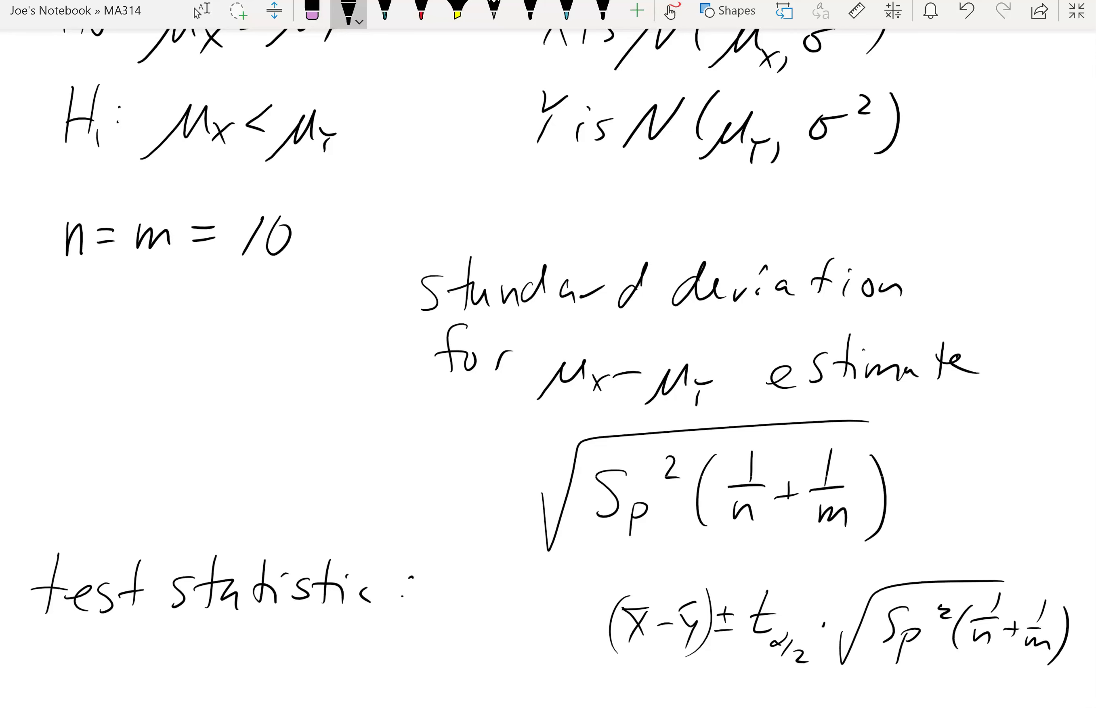
Handwrite "t =" with the numerator x̄ − ȳ below the test statistic label.
{"action": "scroll", "coordinate": [197, 12], "scroll_direction": "down", "scroll_amount": 3}
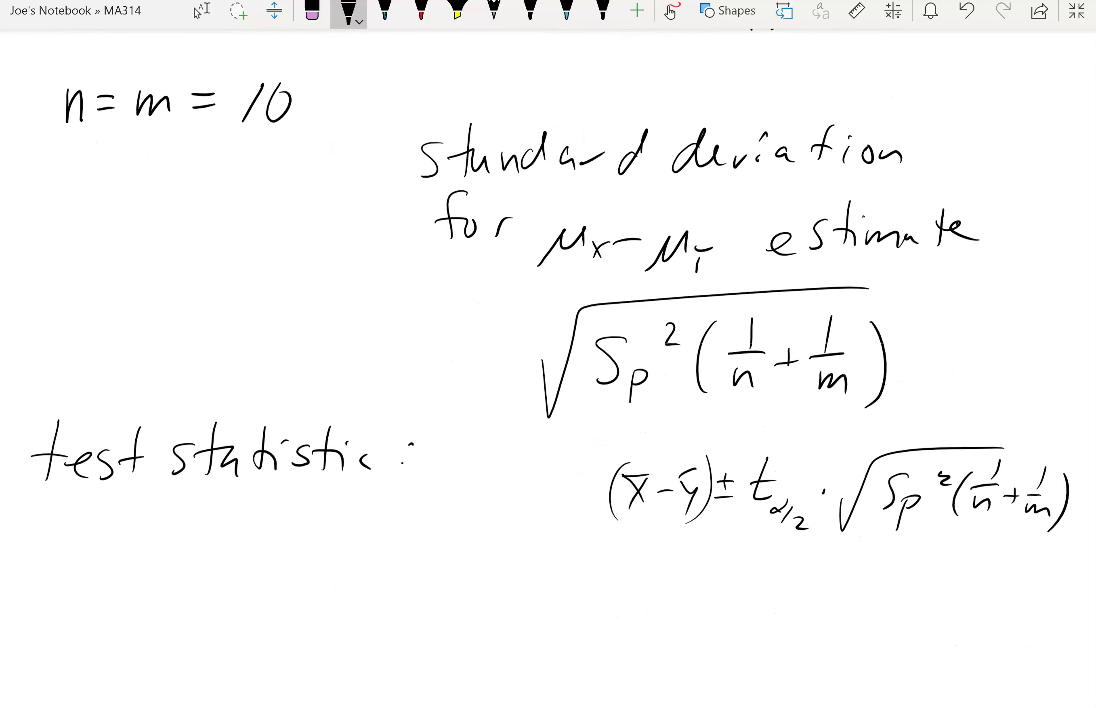
{"action": "left_click", "coordinate": [196, 12]}
{"action": "scroll", "coordinate": [196, 13], "scroll_direction": "up", "scroll_amount": 5}
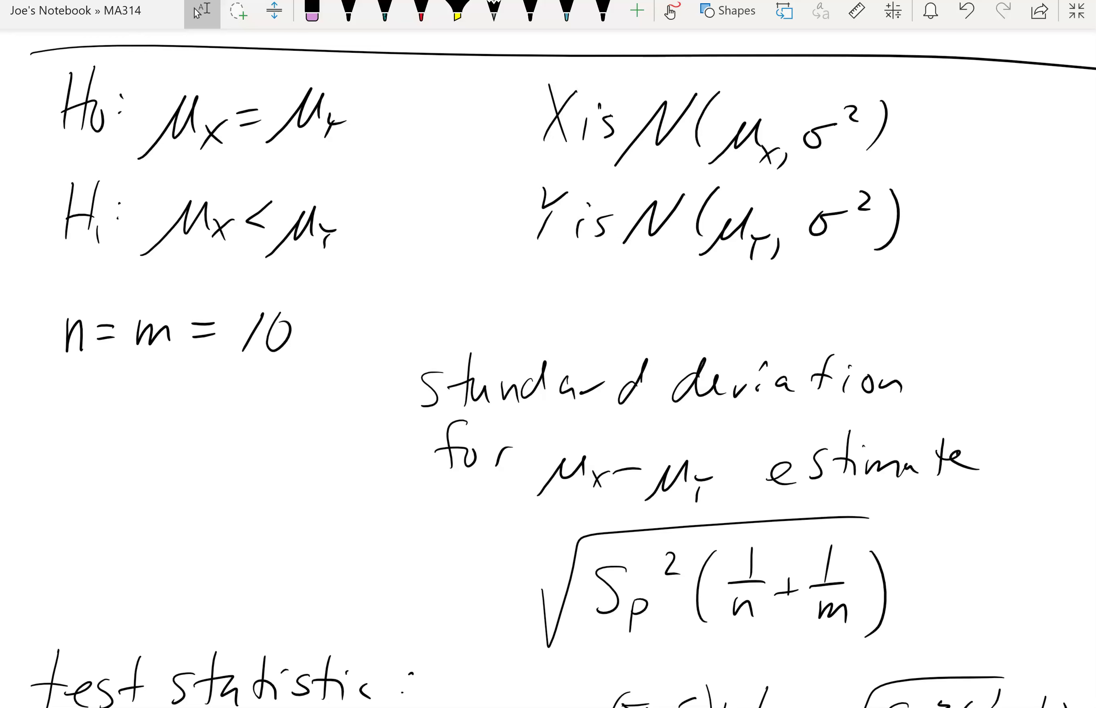
{"action": "scroll", "coordinate": [548, 368], "scroll_direction": "down", "scroll_amount": 5}
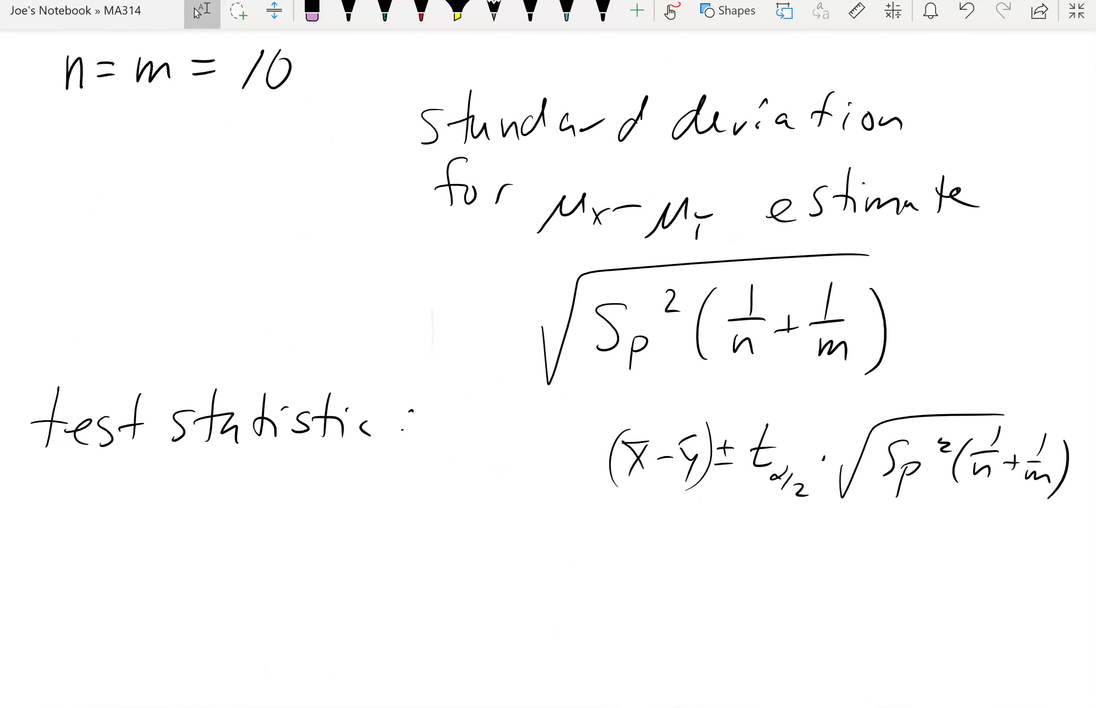
{"action": "left_click", "coordinate": [349, 10]}
{"action": "mouse_move", "coordinate": [151, 529]}
{"action": "left_mouse_down"}
{"action": "mouse_move", "coordinate": [154, 584]}
{"action": "mouse_move", "coordinate": [184, 559]}
{"action": "left_mouse_up"}
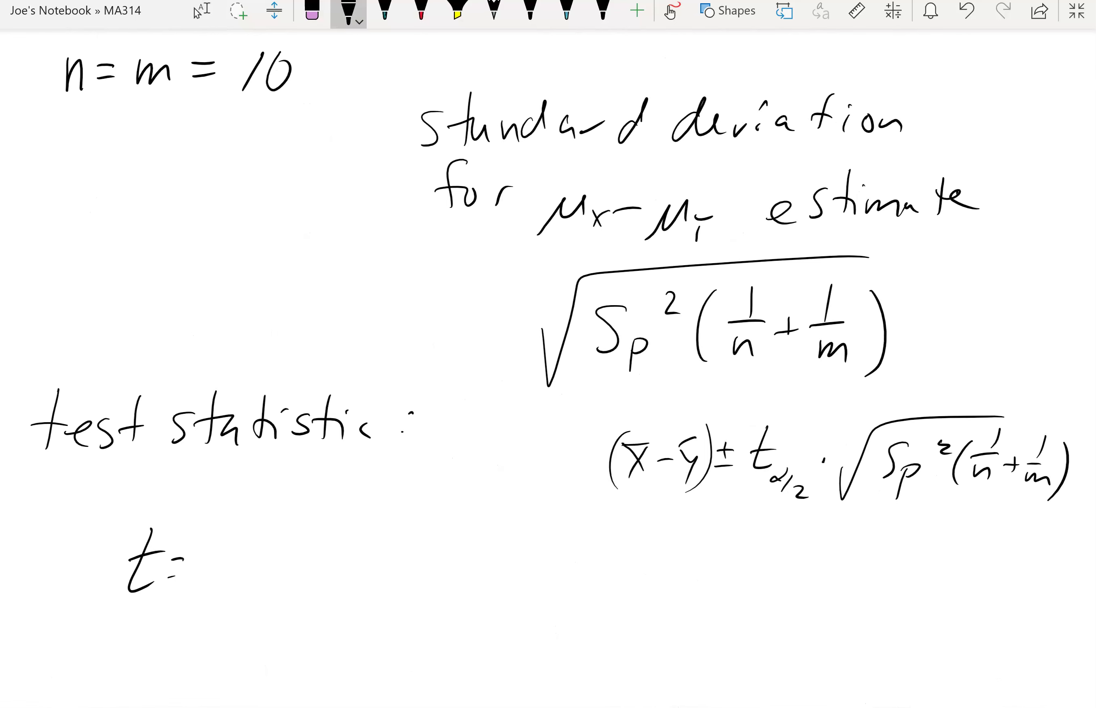
{"action": "left_click_drag", "start_coordinate": [240, 525], "coordinate": [262, 549]}
{"action": "mouse_move", "coordinate": [258, 525]}
{"action": "left_mouse_down"}
{"action": "mouse_move", "coordinate": [242, 551]}
{"action": "mouse_move", "coordinate": [265, 511]}
{"action": "left_mouse_up"}
{"action": "left_click_drag", "start_coordinate": [277, 534], "coordinate": [292, 533]}
{"action": "mouse_move", "coordinate": [293, 562]}
{"action": "left_mouse_down"}
{"action": "mouse_move", "coordinate": [324, 530]}
{"action": "mouse_move", "coordinate": [314, 568]}
{"action": "left_mouse_up"}
{"action": "key", "text": "ctrl+z"}
{"action": "left_click", "coordinate": [349, 10]}
{"action": "left_click_drag", "start_coordinate": [305, 521], "coordinate": [319, 517]}
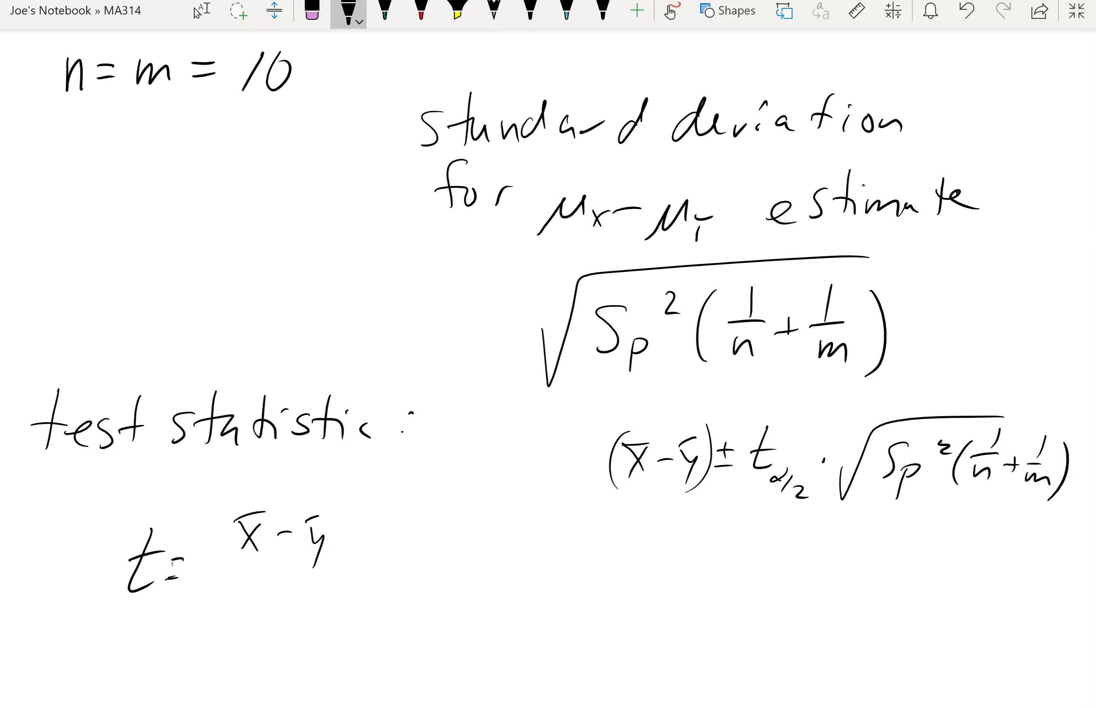
Draw the fraction bar under x̄ − ȳ and box the square-root term in the confidence interval formula.
{"action": "scroll", "coordinate": [548, 368], "scroll_direction": "up", "scroll_amount": 6}
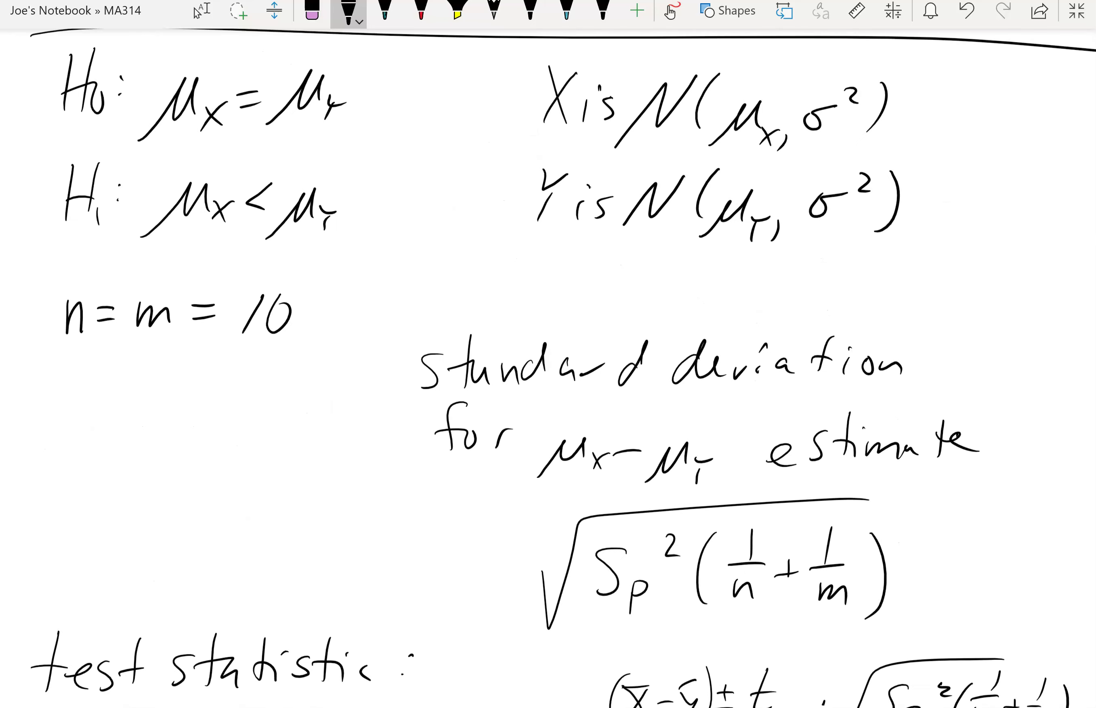
{"action": "left_click", "coordinate": [202, 14]}
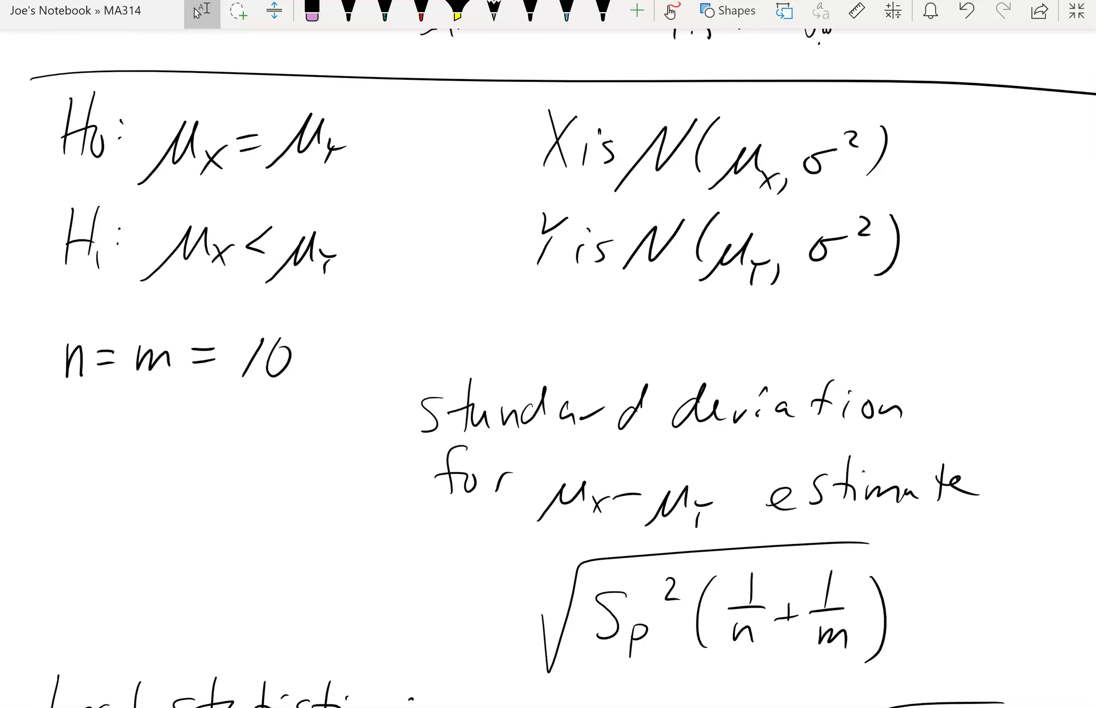
{"action": "scroll", "coordinate": [196, 12], "scroll_direction": "down", "scroll_amount": 7}
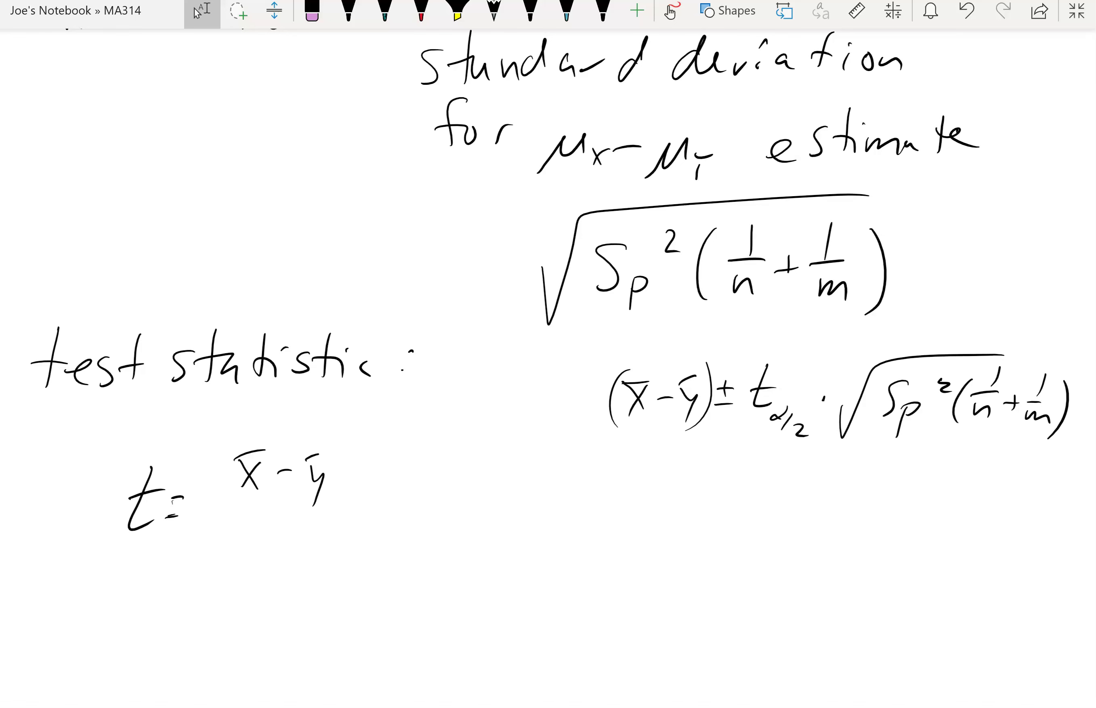
{"action": "left_click", "coordinate": [348, 10]}
{"action": "left_click_drag", "start_coordinate": [210, 512], "coordinate": [452, 522]}
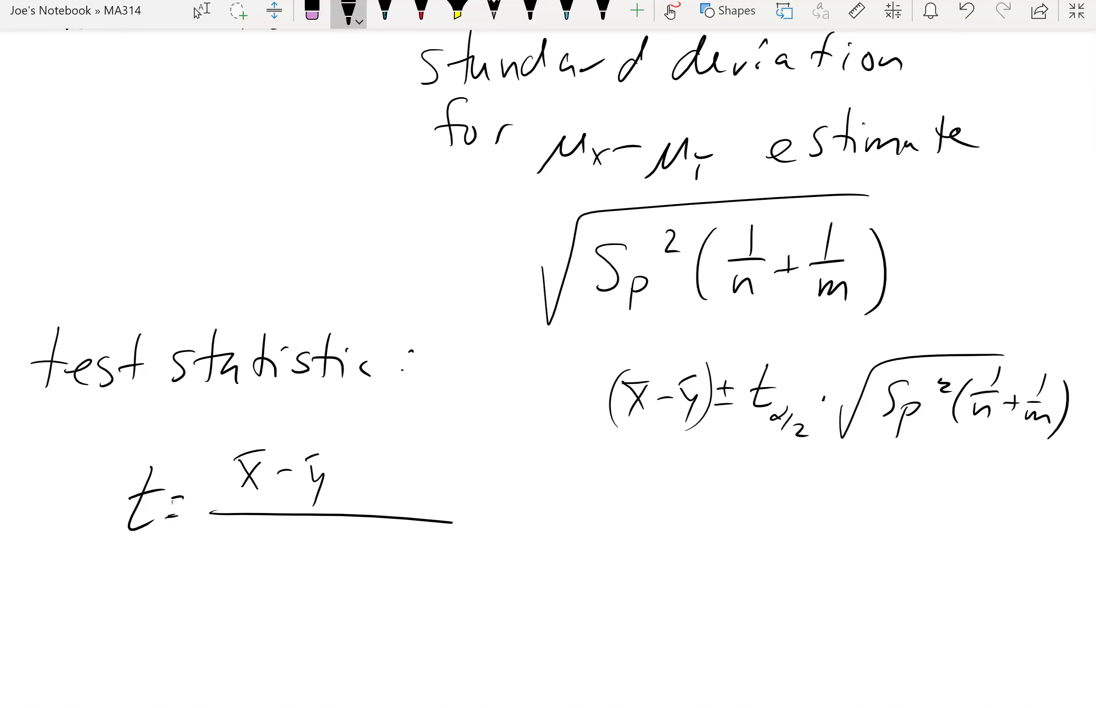
{"action": "left_click_drag", "start_coordinate": [830, 453], "coordinate": [1002, 463]}
{"action": "mouse_move", "coordinate": [817, 456]}
{"action": "left_mouse_down"}
{"action": "mouse_move", "coordinate": [846, 357]}
{"action": "mouse_move", "coordinate": [1090, 350]}
{"action": "mouse_move", "coordinate": [872, 457]}
{"action": "left_mouse_up"}
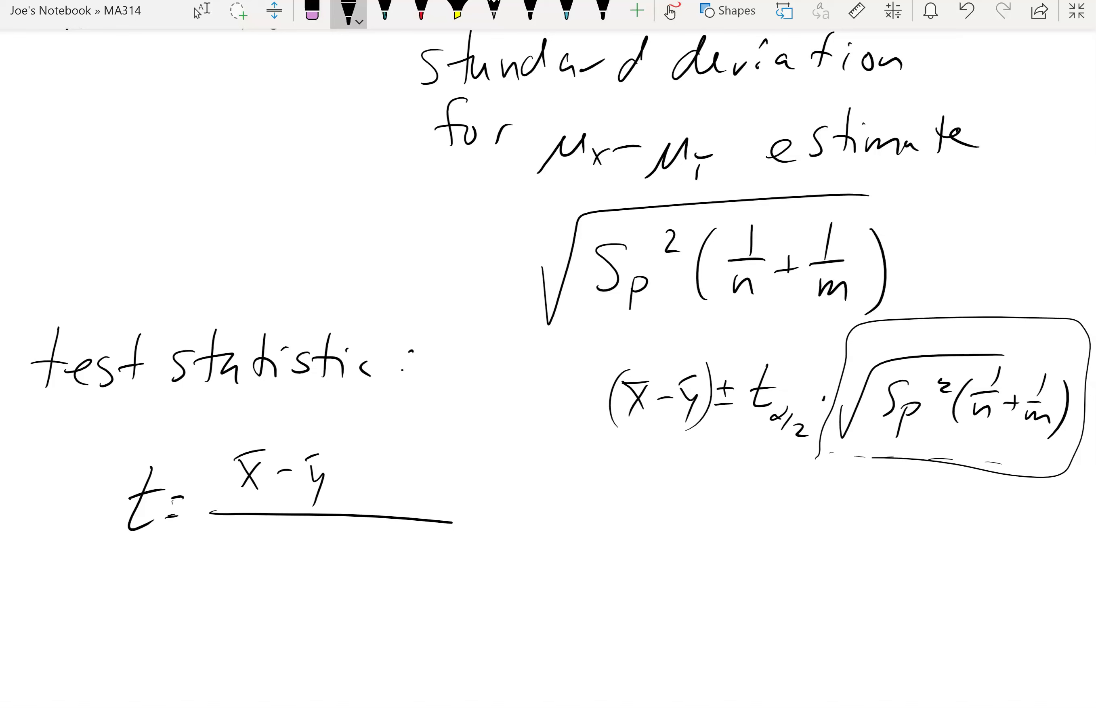
Handwrite the denominator √(Sp²(1/n + 1/m)) under the fraction bar of the test statistic.
{"action": "mouse_move", "coordinate": [204, 563]}
{"action": "left_mouse_down"}
{"action": "mouse_move", "coordinate": [335, 533]}
{"action": "mouse_move", "coordinate": [431, 543]}
{"action": "left_mouse_up"}
{"action": "mouse_move", "coordinate": [263, 563]}
{"action": "left_mouse_down"}
{"action": "mouse_move", "coordinate": [249, 565]}
{"action": "mouse_move", "coordinate": [244, 598]}
{"action": "mouse_move", "coordinate": [264, 620]}
{"action": "left_mouse_up"}
{"action": "mouse_move", "coordinate": [263, 599]}
{"action": "left_mouse_down"}
{"action": "mouse_move", "coordinate": [305, 575]}
{"action": "mouse_move", "coordinate": [324, 617]}
{"action": "left_mouse_up"}
{"action": "mouse_move", "coordinate": [360, 555]}
{"action": "left_mouse_down"}
{"action": "mouse_move", "coordinate": [364, 576]}
{"action": "mouse_move", "coordinate": [380, 579]}
{"action": "left_mouse_up"}
{"action": "left_click_drag", "start_coordinate": [349, 609], "coordinate": [367, 609]}
{"action": "left_click_drag", "start_coordinate": [384, 586], "coordinate": [403, 583]}
{"action": "left_click_drag", "start_coordinate": [400, 577], "coordinate": [399, 592]}
{"action": "left_click_drag", "start_coordinate": [436, 553], "coordinate": [434, 588]}
{"action": "mouse_move", "coordinate": [416, 590]}
{"action": "left_mouse_down"}
{"action": "mouse_move", "coordinate": [456, 583]}
{"action": "mouse_move", "coordinate": [453, 616]}
{"action": "left_mouse_up"}
{"action": "left_click_drag", "start_coordinate": [472, 559], "coordinate": [454, 627]}
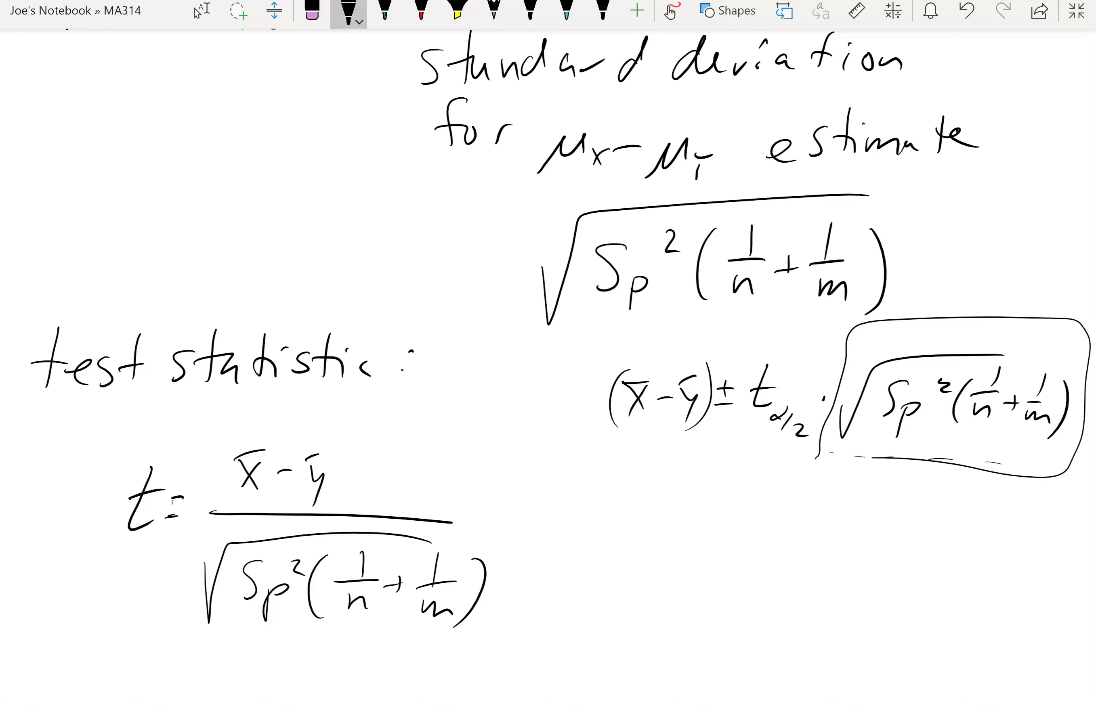
Handwrite "Sp² =" to the right of the test statistic formula.
{"action": "left_click_drag", "start_coordinate": [648, 525], "coordinate": [652, 571]}
{"action": "mouse_move", "coordinate": [675, 562]}
{"action": "left_mouse_down"}
{"action": "mouse_move", "coordinate": [681, 604]}
{"action": "mouse_move", "coordinate": [681, 583]}
{"action": "left_mouse_up"}
{"action": "left_click_drag", "start_coordinate": [704, 531], "coordinate": [744, 554]}
{"action": "left_click_drag", "start_coordinate": [729, 569], "coordinate": [746, 566]}
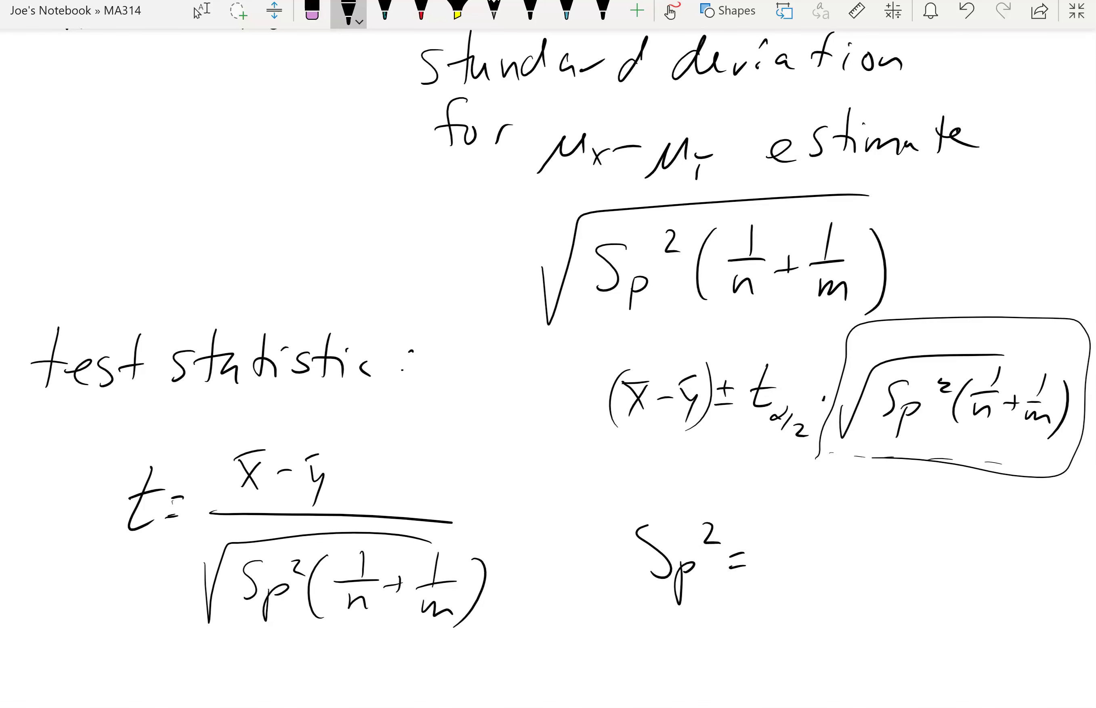
Handwrite the pooled variance numerator (n − 1)Sx² + (m − 1)Sy² after the equals sign.
{"action": "mouse_move", "coordinate": [786, 498]}
{"action": "left_mouse_down"}
{"action": "mouse_move", "coordinate": [775, 536]}
{"action": "mouse_move", "coordinate": [798, 535]}
{"action": "left_mouse_up"}
{"action": "left_click_drag", "start_coordinate": [806, 525], "coordinate": [833, 534]}
{"action": "mouse_move", "coordinate": [838, 503]}
{"action": "left_mouse_down"}
{"action": "mouse_move", "coordinate": [841, 534]}
{"action": "mouse_move", "coordinate": [890, 542]}
{"action": "left_mouse_up"}
{"action": "left_click_drag", "start_coordinate": [890, 527], "coordinate": [876, 541]}
{"action": "left_click_drag", "start_coordinate": [901, 496], "coordinate": [935, 524]}
{"action": "mouse_move", "coordinate": [928, 516]}
{"action": "left_mouse_down"}
{"action": "mouse_move", "coordinate": [928, 540]}
{"action": "mouse_move", "coordinate": [953, 543]}
{"action": "left_mouse_up"}
{"action": "left_click_drag", "start_coordinate": [961, 525], "coordinate": [987, 538]}
{"action": "left_click_drag", "start_coordinate": [990, 529], "coordinate": [1013, 540]}
{"action": "mouse_move", "coordinate": [1020, 508]}
{"action": "left_mouse_down"}
{"action": "mouse_move", "coordinate": [1023, 544]}
{"action": "mouse_move", "coordinate": [1059, 535]}
{"action": "left_mouse_up"}
{"action": "mouse_move", "coordinate": [1051, 545]}
{"action": "left_mouse_down"}
{"action": "mouse_move", "coordinate": [1049, 556]}
{"action": "mouse_move", "coordinate": [1084, 531]}
{"action": "left_mouse_up"}
Add a fraction bar and the denominator n + m − 2 to the pooled variance formula.
{"action": "left_click_drag", "start_coordinate": [788, 561], "coordinate": [1055, 564]}
{"action": "left_click_drag", "start_coordinate": [844, 595], "coordinate": [880, 610]}
{"action": "left_click_drag", "start_coordinate": [874, 597], "coordinate": [896, 595]}
{"action": "mouse_move", "coordinate": [906, 592]}
{"action": "left_mouse_down"}
{"action": "mouse_move", "coordinate": [902, 607]}
{"action": "mouse_move", "coordinate": [965, 595]}
{"action": "left_mouse_up"}
{"action": "left_click_drag", "start_coordinate": [977, 586], "coordinate": [1008, 613]}
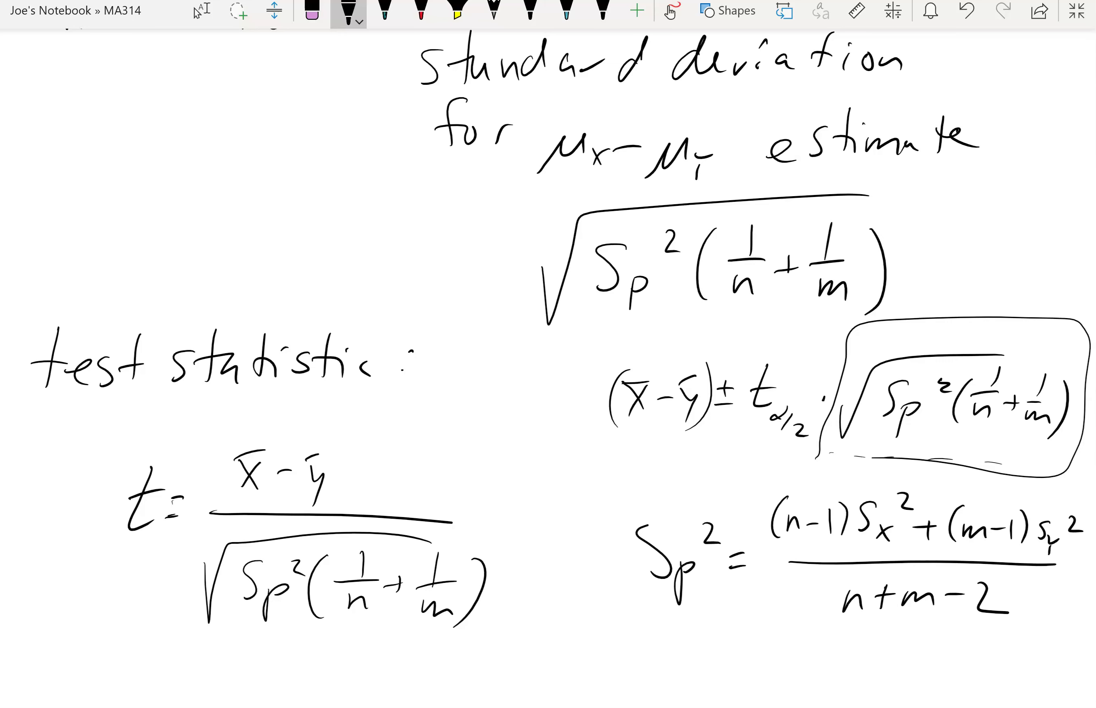
Draw a bell curve over a horizontal axis below the pooled variance formula.
{"action": "scroll", "coordinate": [552, 368], "scroll_direction": "down", "scroll_amount": 3}
{"action": "left_click", "coordinate": [199, 11]}
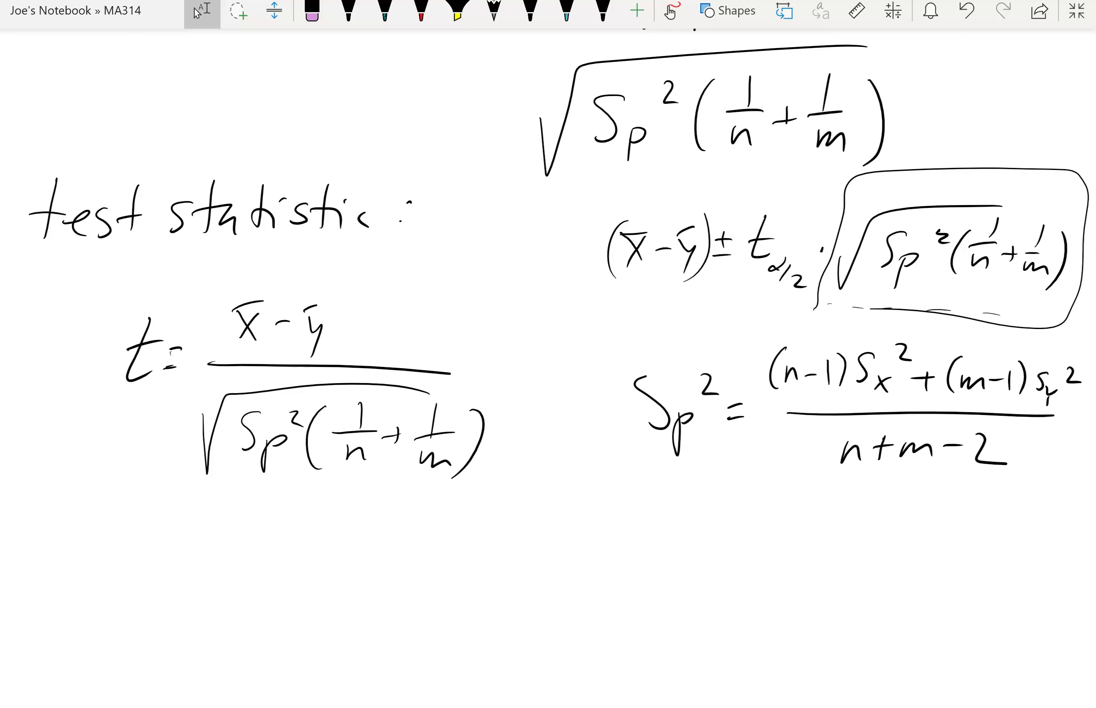
{"action": "scroll", "coordinate": [552, 323], "scroll_direction": "down", "scroll_amount": 3}
{"action": "left_click", "coordinate": [349, 12]}
{"action": "left_click_drag", "start_coordinate": [496, 608], "coordinate": [962, 596]}
{"action": "mouse_move", "coordinate": [505, 599]}
{"action": "left_mouse_down"}
{"action": "mouse_move", "coordinate": [636, 551]}
{"action": "mouse_move", "coordinate": [754, 442]}
{"action": "mouse_move", "coordinate": [877, 559]}
{"action": "mouse_move", "coordinate": [945, 577]}
{"action": "left_mouse_up"}
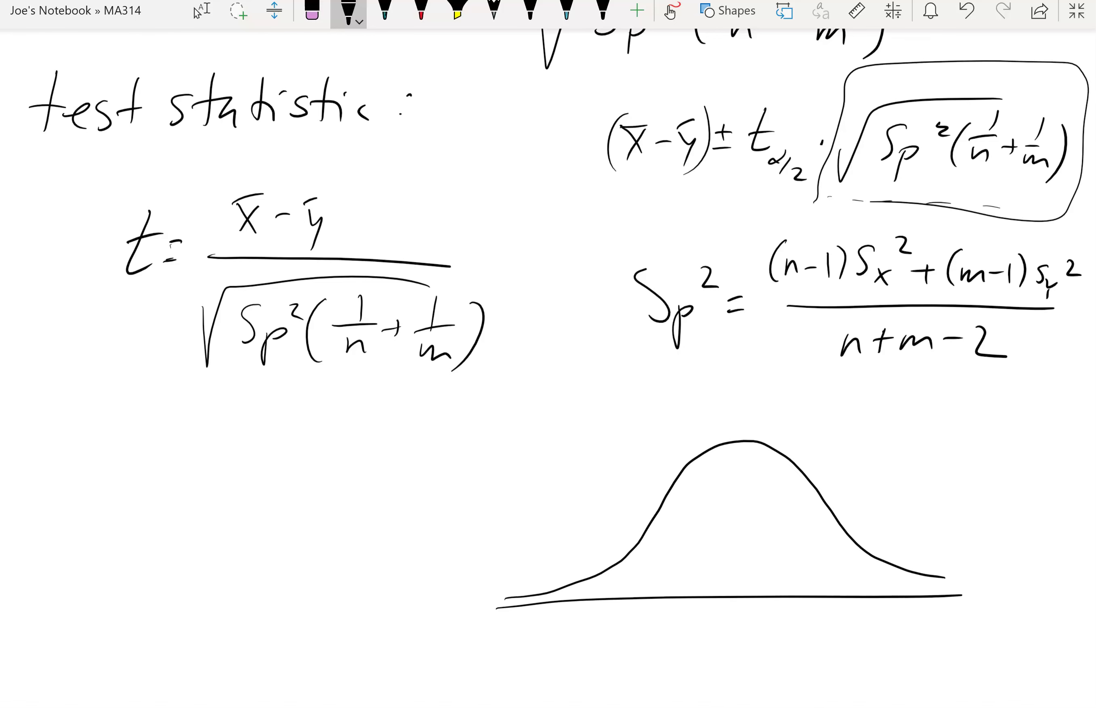
Mark a cutoff labelled t on the lower side of the bell curve and shade its left tail.
{"action": "left_click_drag", "start_coordinate": [610, 568], "coordinate": [613, 622]}
{"action": "left_click_drag", "start_coordinate": [610, 576], "coordinate": [583, 596]}
{"action": "left_click_drag", "start_coordinate": [599, 581], "coordinate": [565, 596]}
{"action": "left_click_drag", "start_coordinate": [566, 589], "coordinate": [537, 595]}
{"action": "mouse_move", "coordinate": [612, 629]}
{"action": "left_mouse_down"}
{"action": "mouse_move", "coordinate": [601, 664]}
{"action": "mouse_move", "coordinate": [621, 661]}
{"action": "left_mouse_up"}
{"action": "left_click_drag", "start_coordinate": [591, 648], "coordinate": [613, 646]}
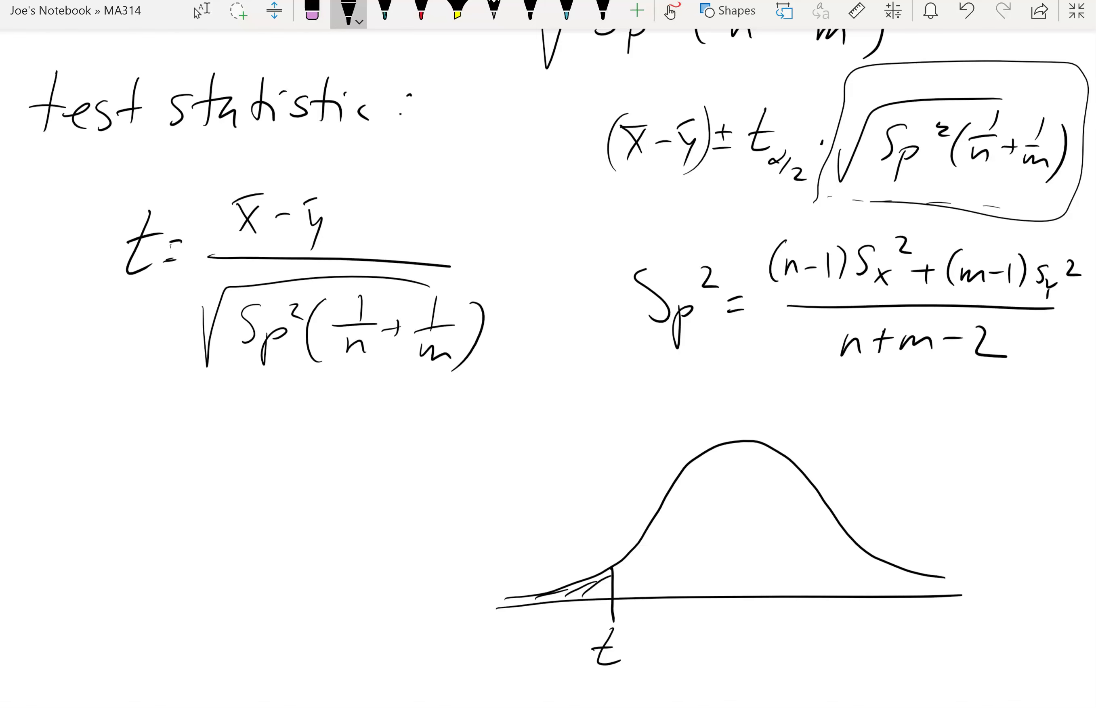
Handwrite the critical value notation t with subscript 0.05 and (18) below the right half of the bell curve.
{"action": "mouse_move", "coordinate": [799, 633]}
{"action": "left_mouse_down"}
{"action": "mouse_move", "coordinate": [788, 657]}
{"action": "mouse_move", "coordinate": [801, 679]}
{"action": "left_mouse_up"}
{"action": "mouse_move", "coordinate": [772, 659]}
{"action": "left_mouse_down"}
{"action": "mouse_move", "coordinate": [805, 652]}
{"action": "mouse_move", "coordinate": [807, 679]}
{"action": "mouse_move", "coordinate": [838, 696]}
{"action": "left_mouse_up"}
{"action": "left_click", "coordinate": [818, 689]}
{"action": "mouse_move", "coordinate": [837, 677]}
{"action": "left_mouse_down"}
{"action": "mouse_move", "coordinate": [891, 678]}
{"action": "mouse_move", "coordinate": [911, 644]}
{"action": "mouse_move", "coordinate": [914, 692]}
{"action": "left_mouse_up"}
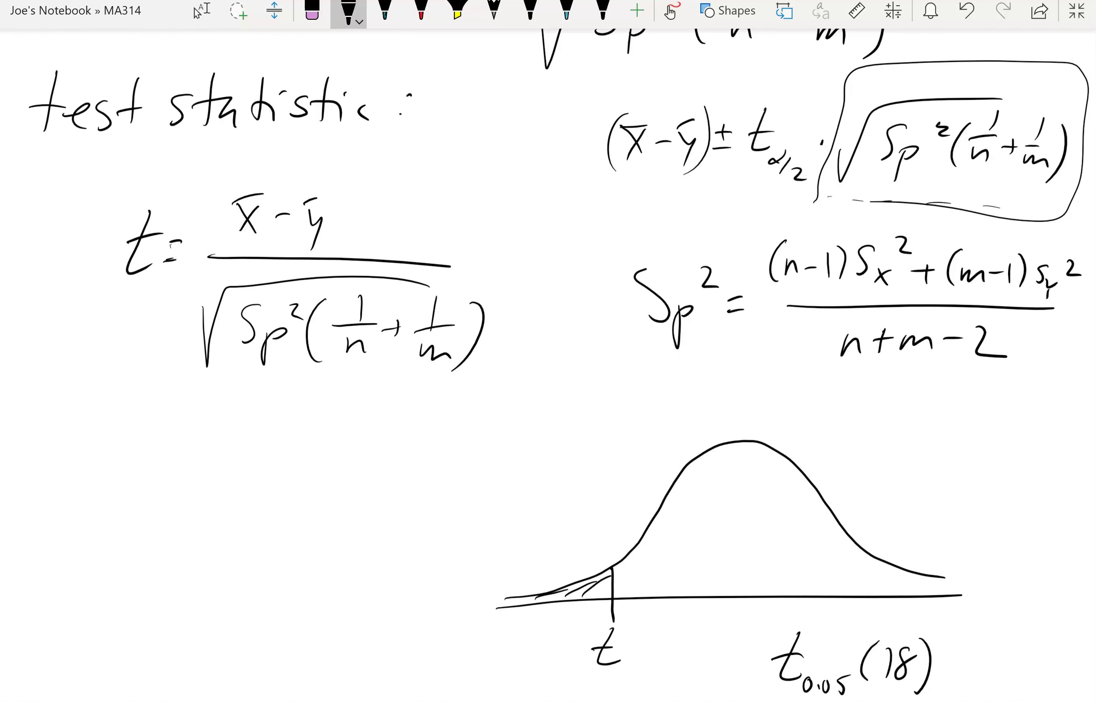
Switch to the Book1 workbook in Excel and add a new worksheet after Sheet1.
{"action": "left_click", "coordinate": [201, 14]}
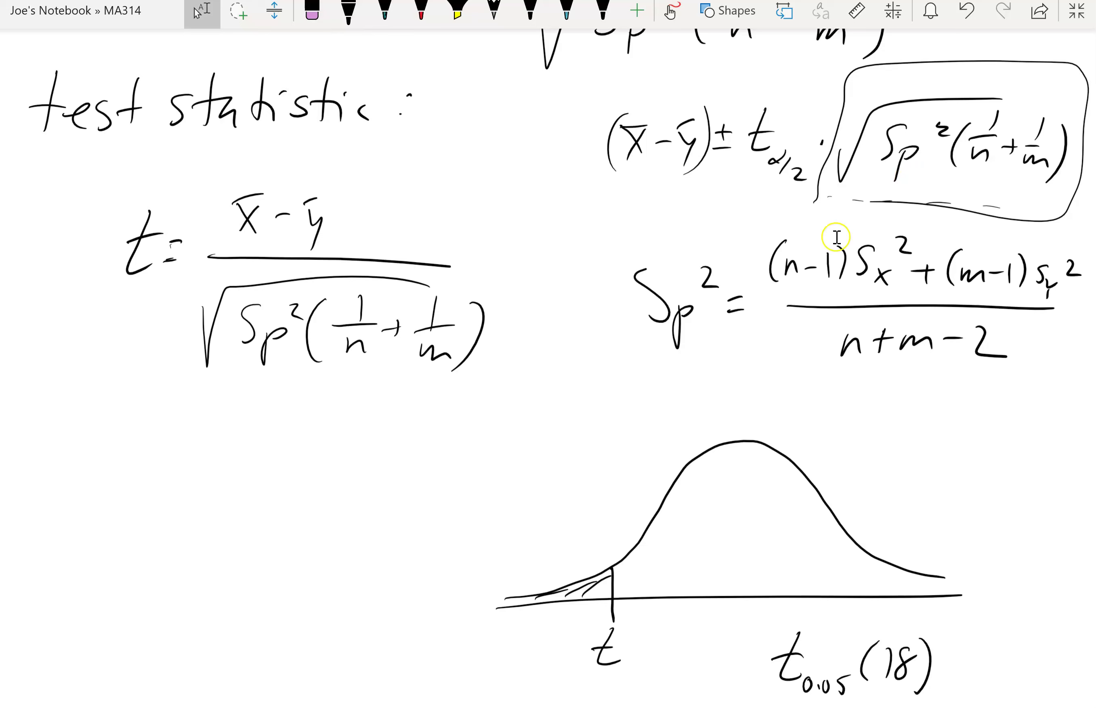
{"action": "mouse_move", "coordinate": [168, 691]}
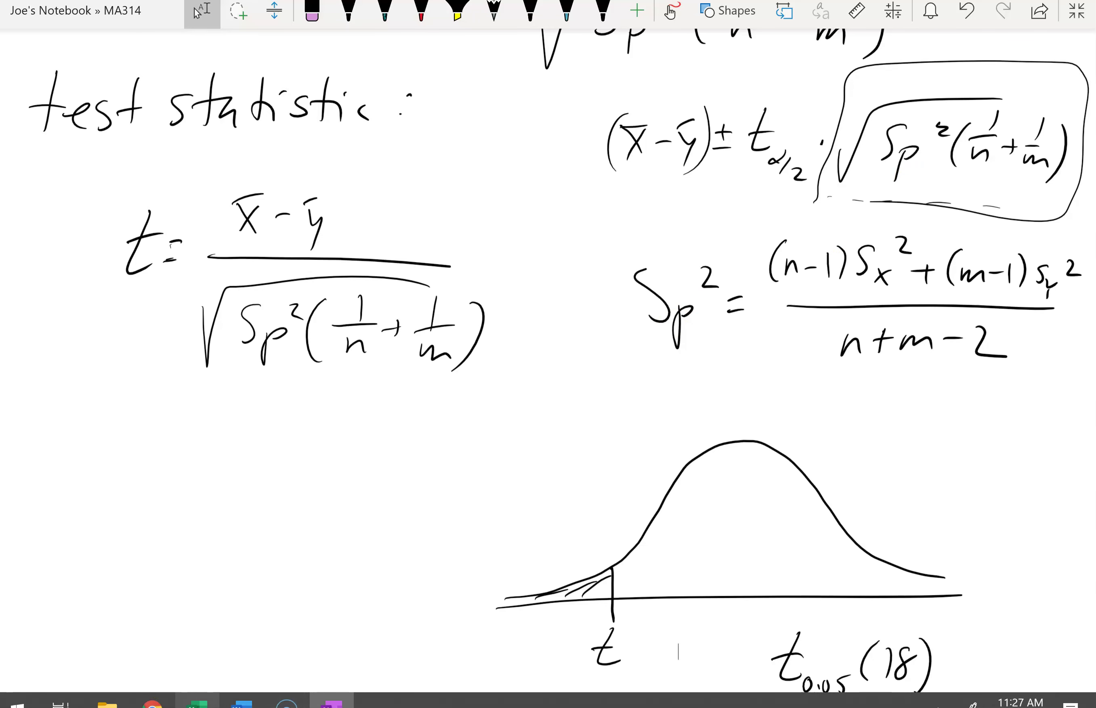
{"action": "left_click", "coordinate": [198, 701]}
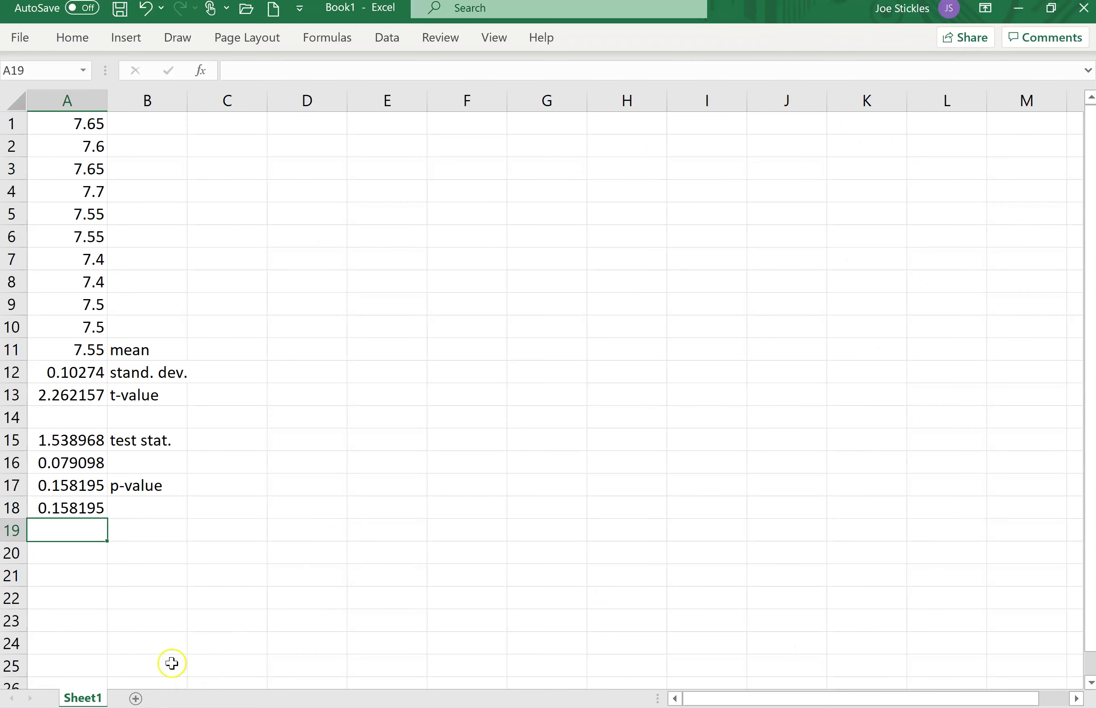
{"action": "left_click", "coordinate": [136, 698]}
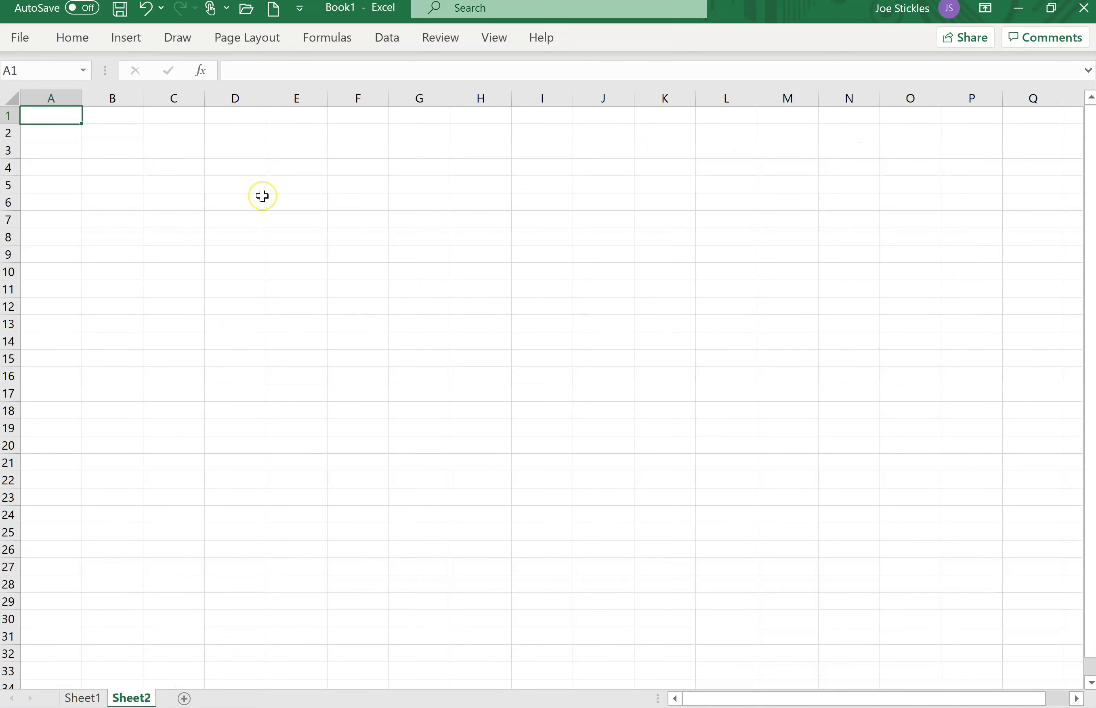
Enter the label "critical t-value" in cell B1 of the new worksheet.
{"action": "key", "text": "Right"}
{"action": "type", "text": "c"}
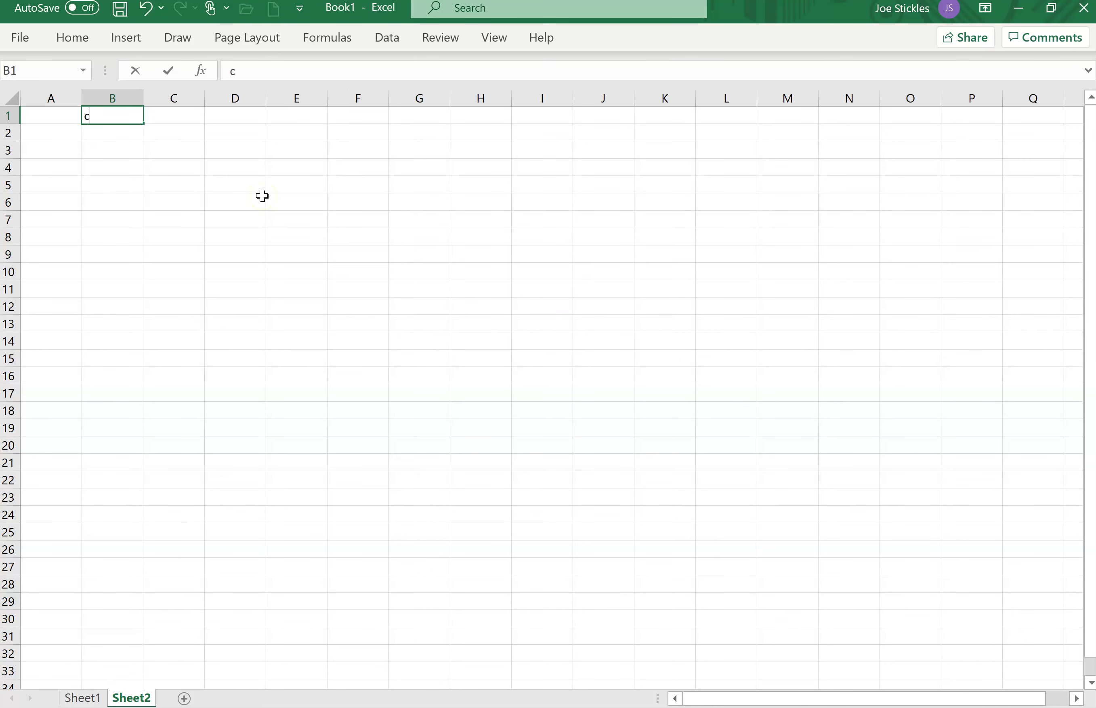
{"action": "type", "text": "ritical t-value"}
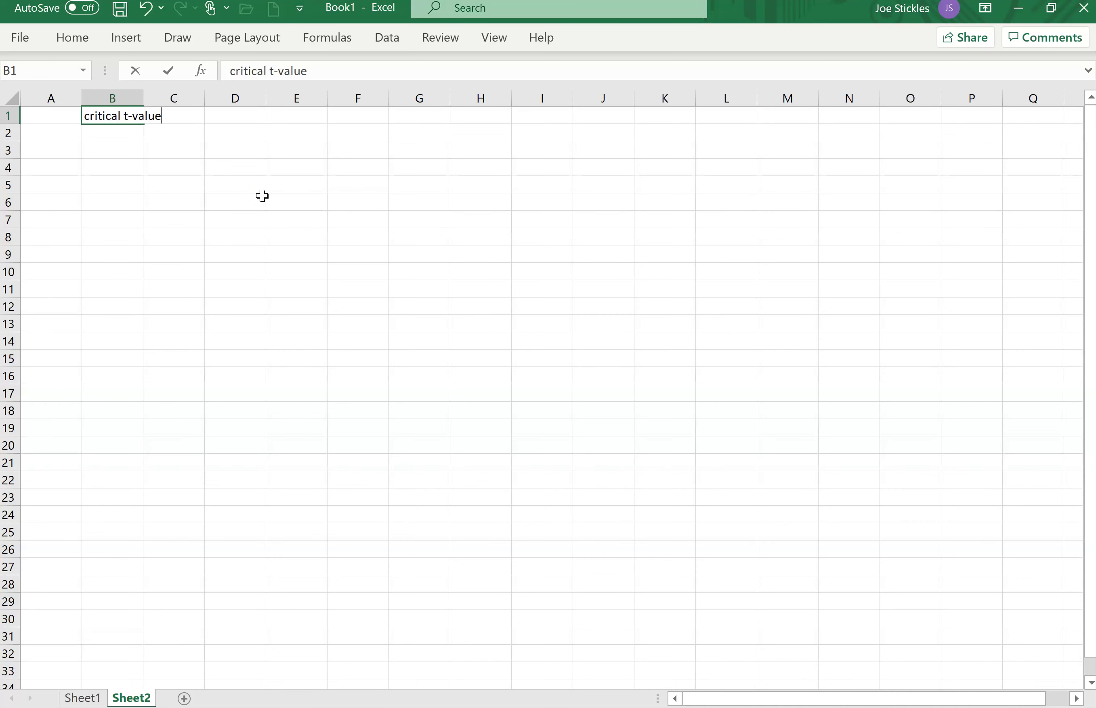
{"action": "key", "text": "Left"}
Calculate the left-tail critical t-value in cell A1 with the formula =T.INV(0.05,18).
{"action": "mouse_move", "coordinate": [1059, 702]}
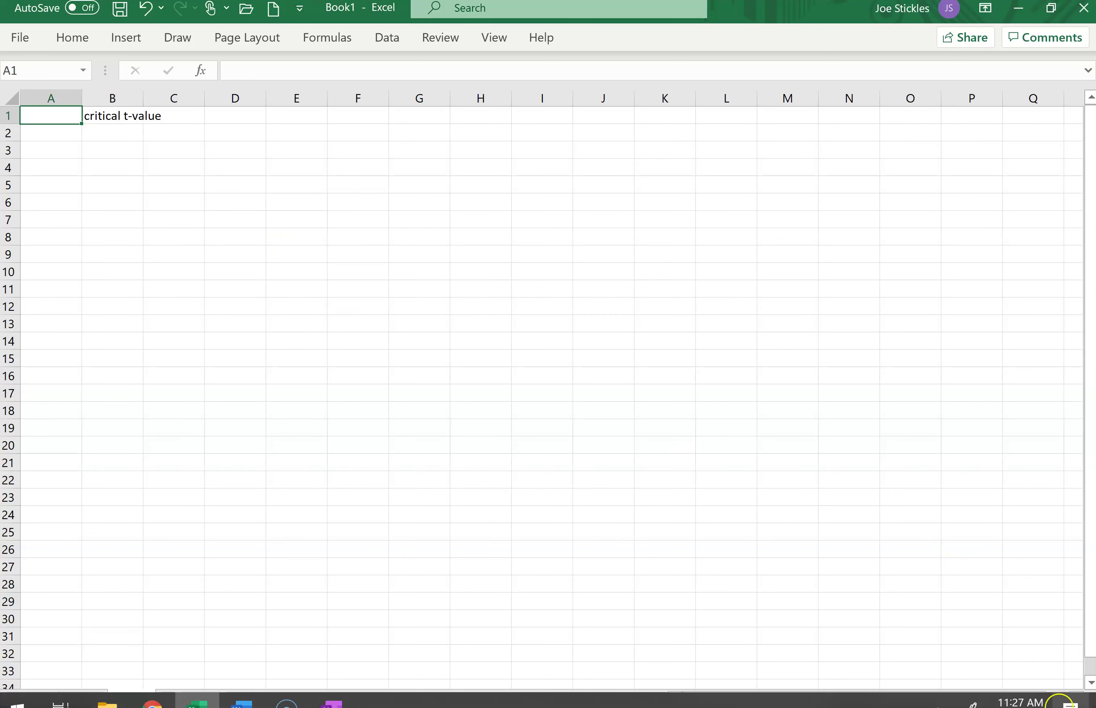
{"action": "scroll", "coordinate": [1054, 653], "scroll_direction": "up", "scroll_amount": 2}
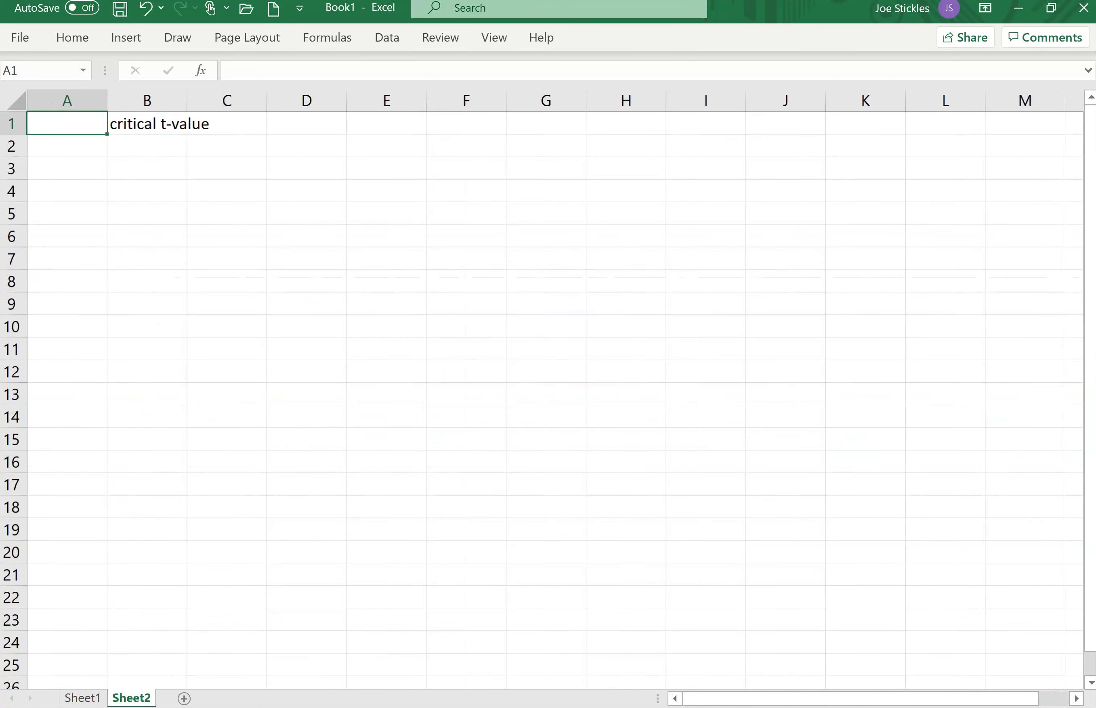
{"action": "type", "text": "=t."}
{"action": "key", "text": "Down"}
{"action": "key", "text": "Down"}
{"action": "key", "text": "Down"}
{"action": "key", "text": "Down"}
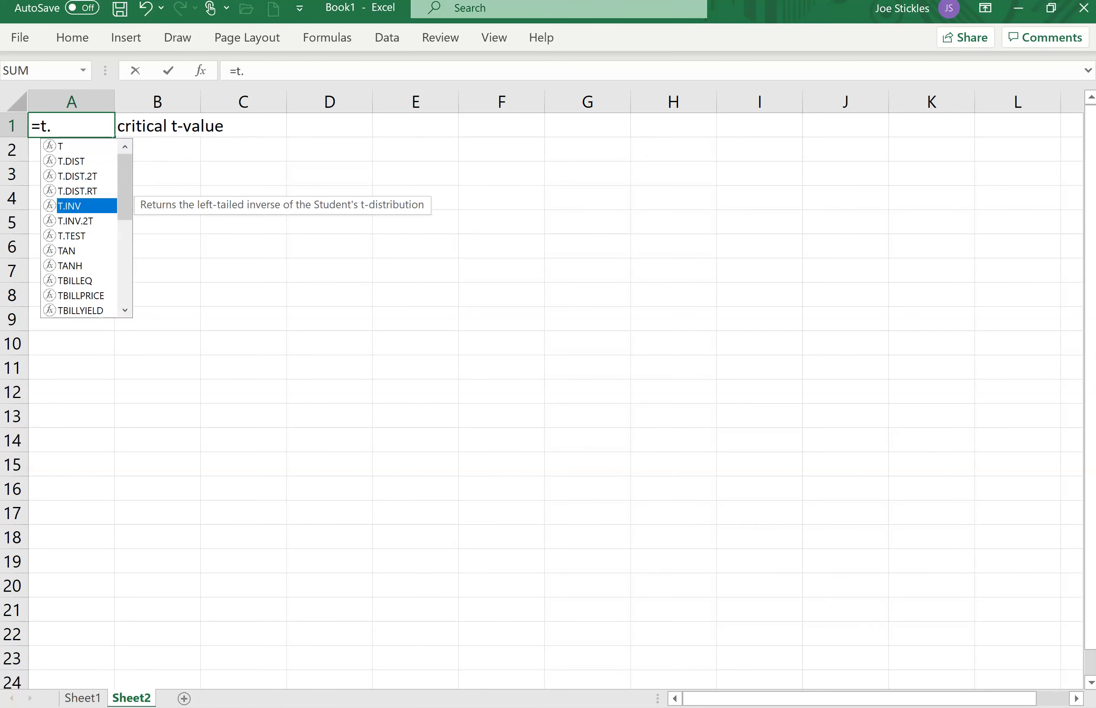
{"action": "key", "text": "Tab"}
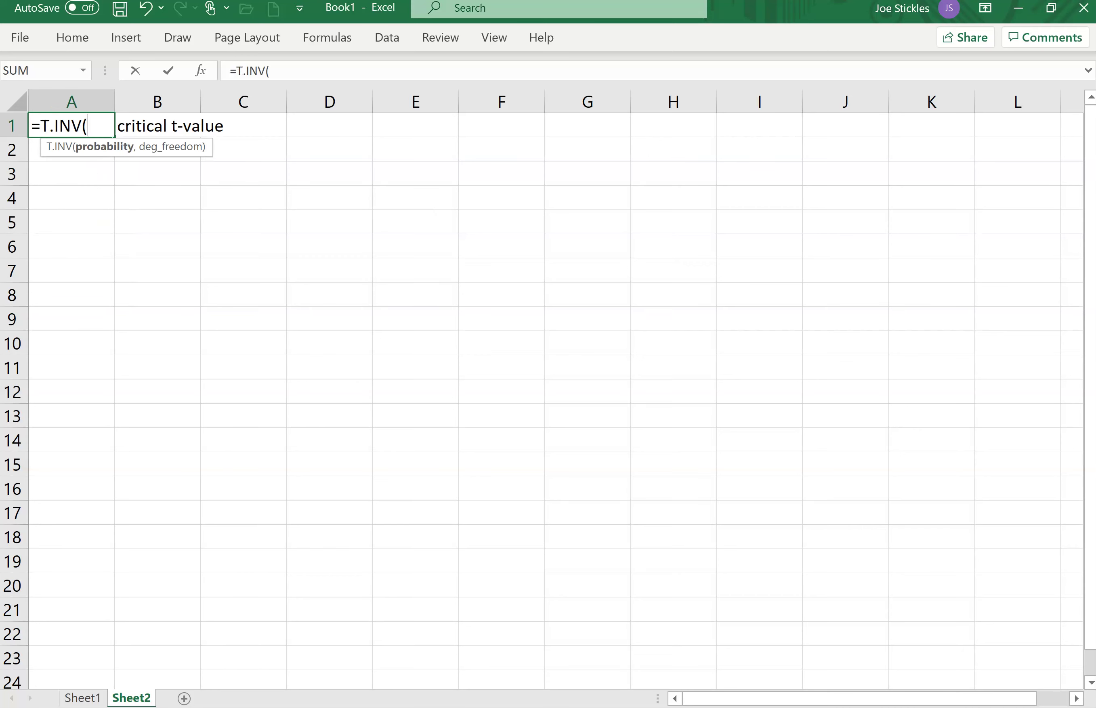
{"action": "type", "text": "0.05"}
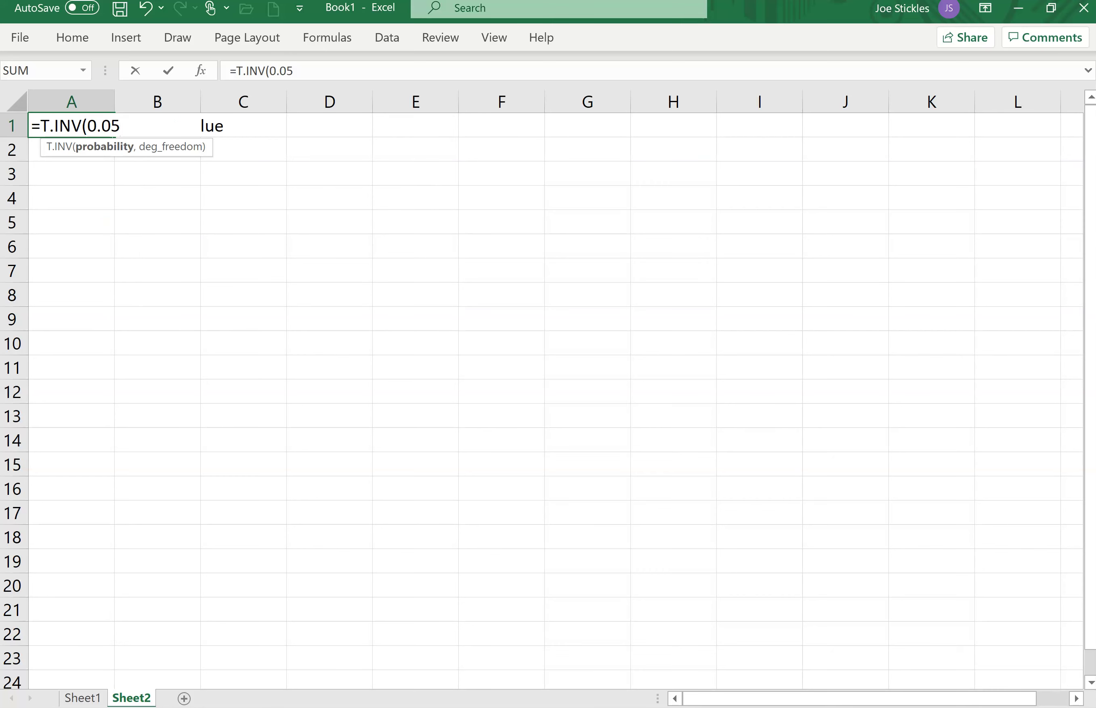
{"action": "type", "text": ",18"}
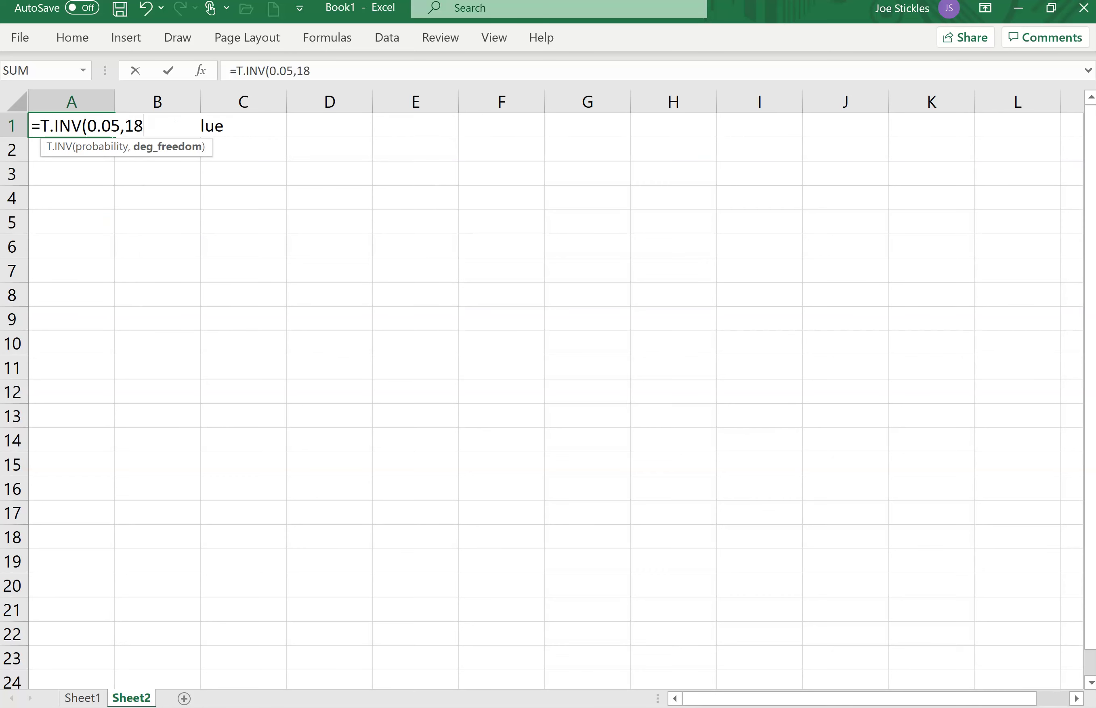
{"action": "type", "text": ")"}
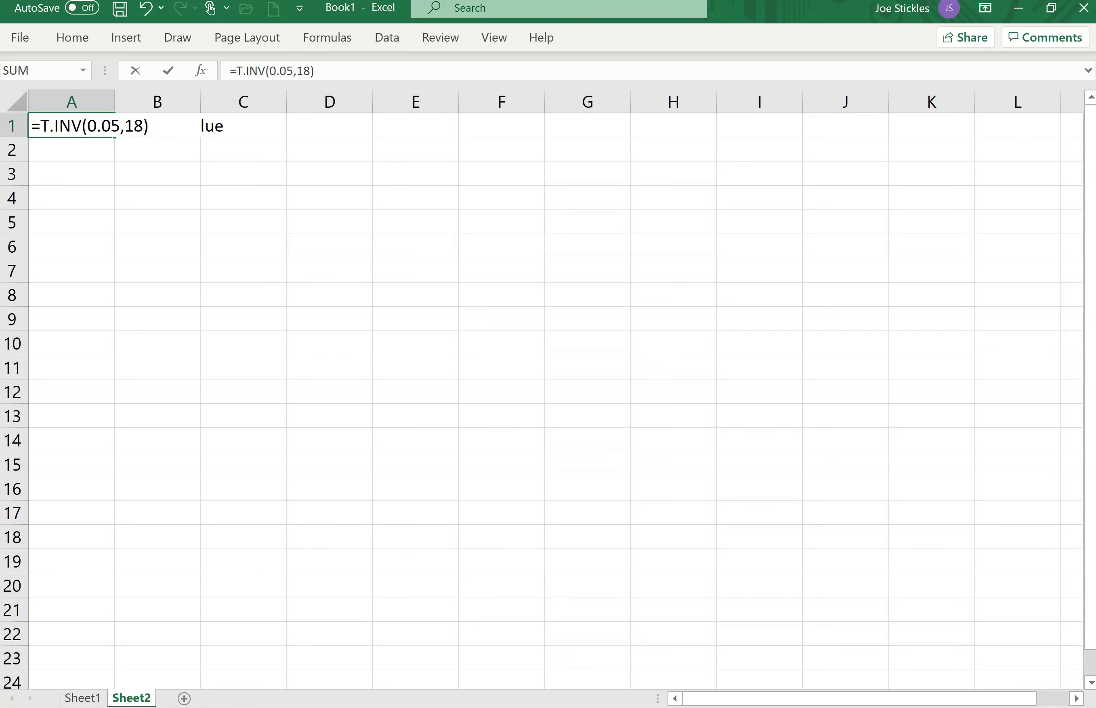
{"action": "key", "text": "Return"}
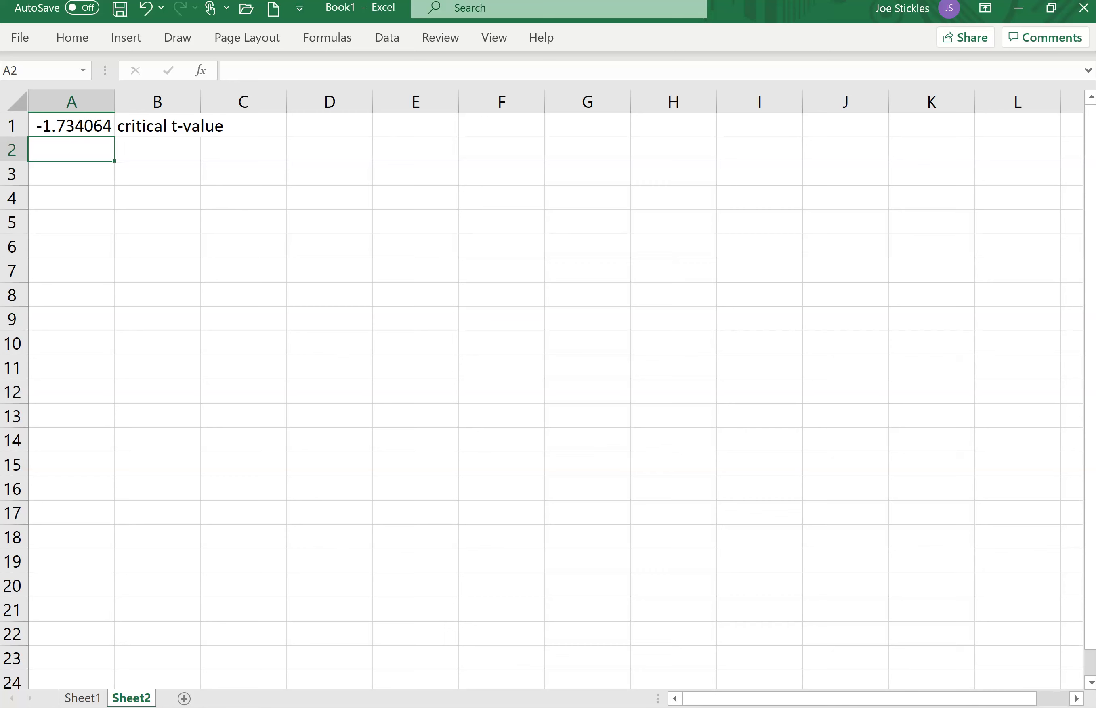
Enter the first sample's values 2.6, 2.6 and 2.1 in cells A1 to A3.
{"action": "type", "text": "2.1"}
{"action": "left_click", "coordinate": [71, 126]}
{"action": "type", "text": "2.6"}
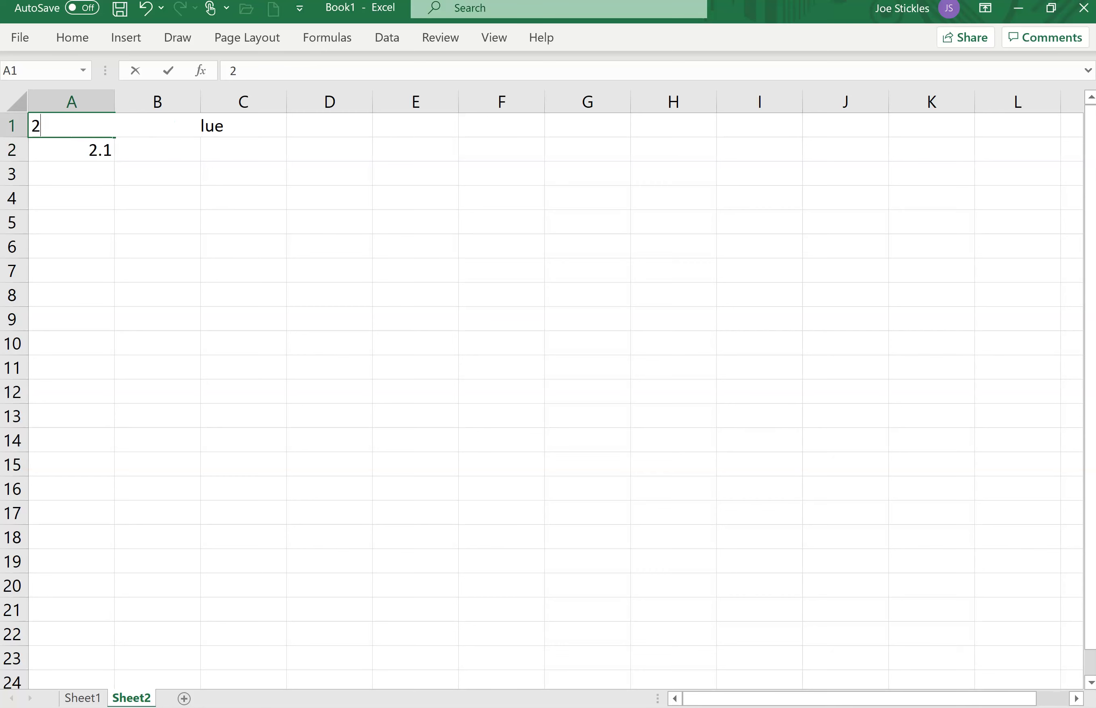
{"action": "key", "text": "Return"}
{"action": "type", "text": "2.6"}
{"action": "key", "text": "Return"}
{"action": "left_click", "coordinate": [71, 150]}
{"action": "left_click", "coordinate": [72, 125]}
{"action": "left_click", "coordinate": [71, 149]}
{"action": "left_click", "coordinate": [72, 173]}
{"action": "type", "text": "2.1"}
{"action": "key", "text": "Return"}
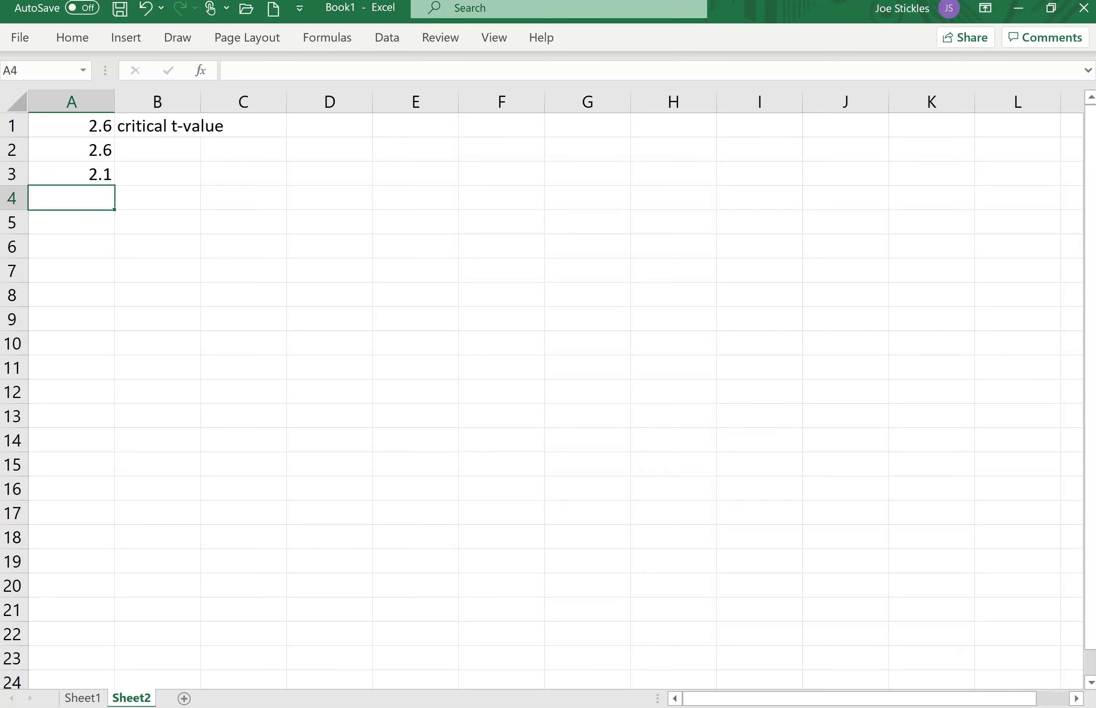
Continue the first sample in column A with 3.4, 2.1 and 1.7 in cells A4 to A6.
{"action": "type", "text": "4"}
{"action": "key", "text": "BackSpace"}
{"action": "type", "text": "3.4"}
{"action": "key", "text": "Return"}
{"action": "type", "text": "2.1"}
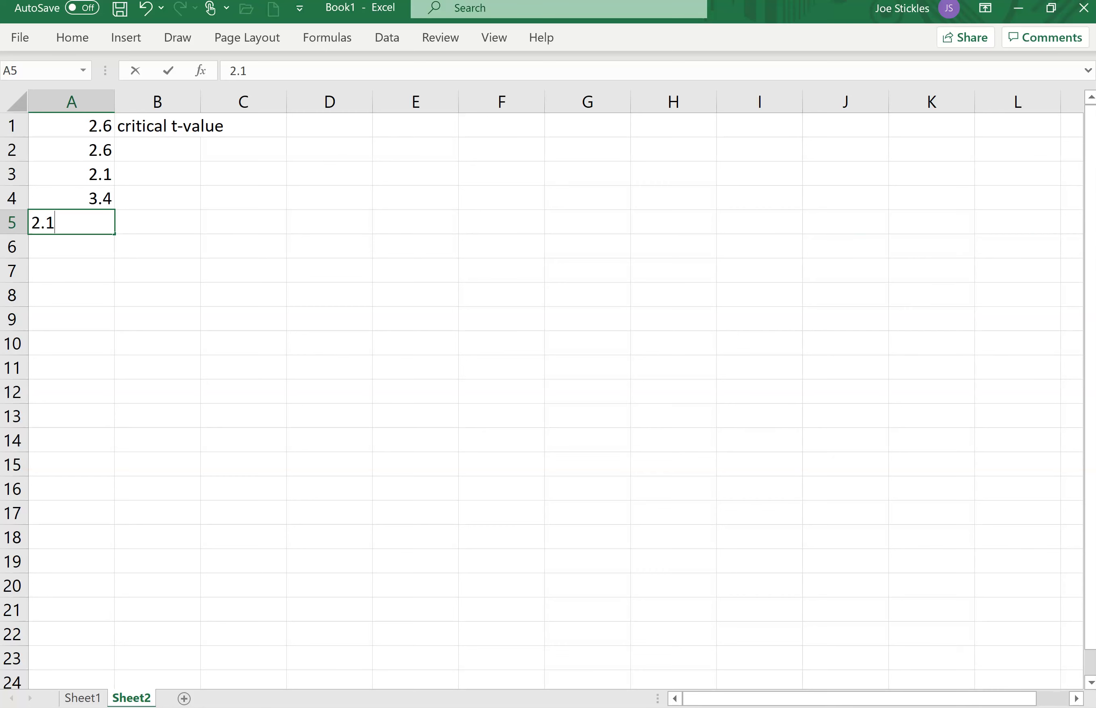
{"action": "key", "text": "Return"}
{"action": "type", "text": "1.7"}
{"action": "key", "text": "Return"}
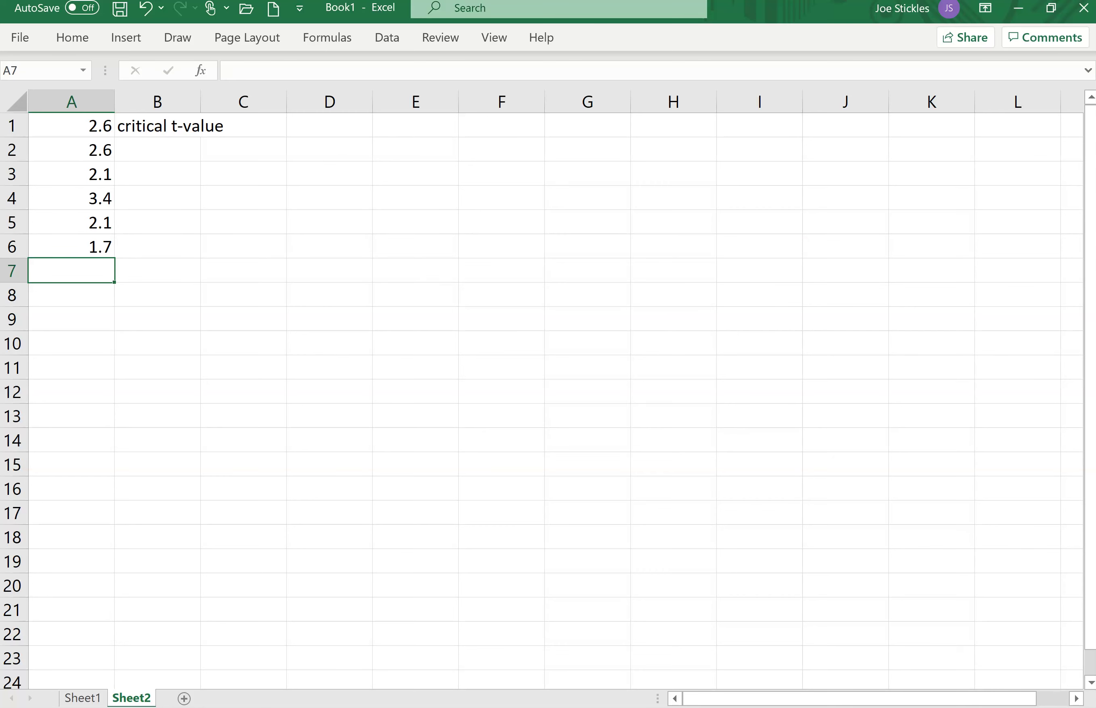
Copy the sample values in A1:A6 and paste them one row down, starting at cell A2.
{"action": "key", "text": "Up"}
{"action": "key", "text": "Up"}
{"action": "key", "text": "Up"}
{"action": "key", "text": "Up"}
{"action": "key", "text": "Up"}
{"action": "key", "text": "Up"}
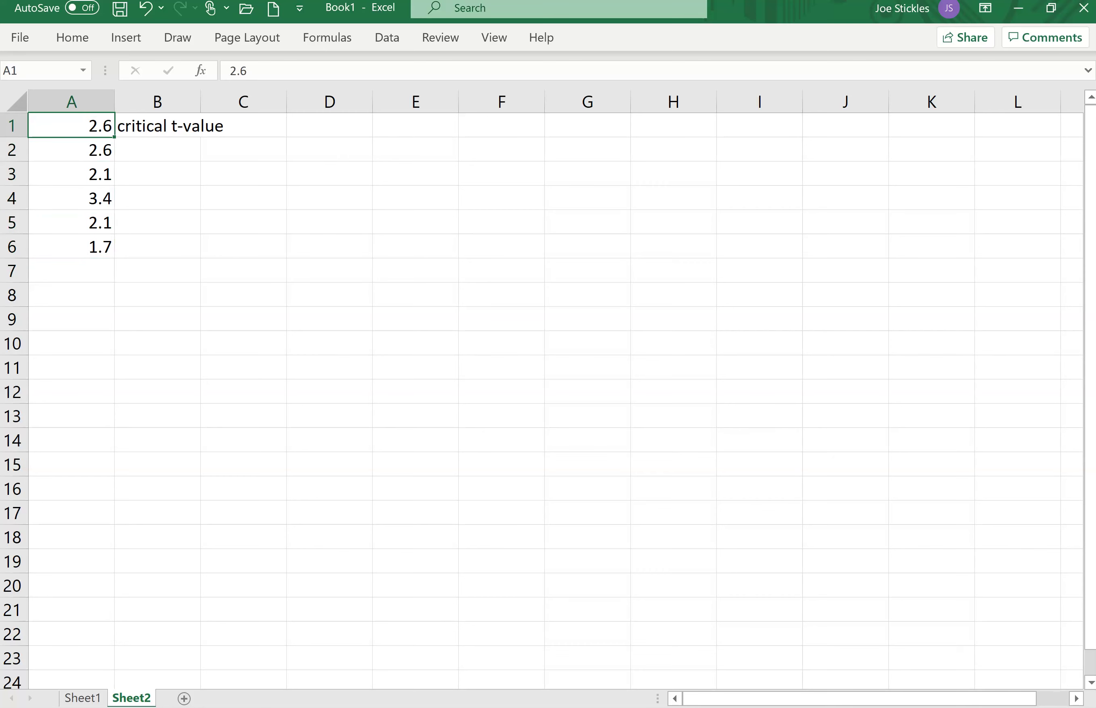
{"action": "key", "text": "shift+Down"}
{"action": "key", "text": "shift+Down"}
{"action": "key", "text": "shift+Down"}
{"action": "key", "text": "shift+Down"}
{"action": "key", "text": "shift+Down"}
{"action": "key", "text": "ctrl+c"}
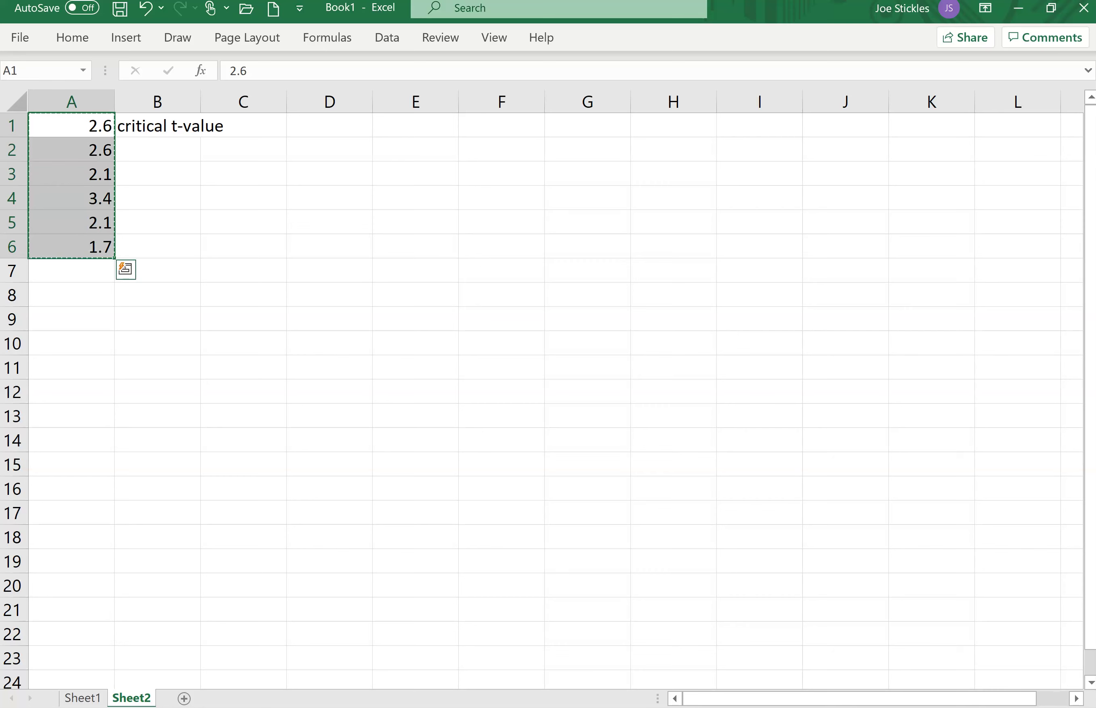
{"action": "key", "text": "Down"}
{"action": "key", "text": "Down"}
{"action": "key", "text": "Down"}
{"action": "key", "text": "Down"}
{"action": "key", "text": "Down"}
{"action": "key", "text": "Down"}
{"action": "key", "text": "Down"}
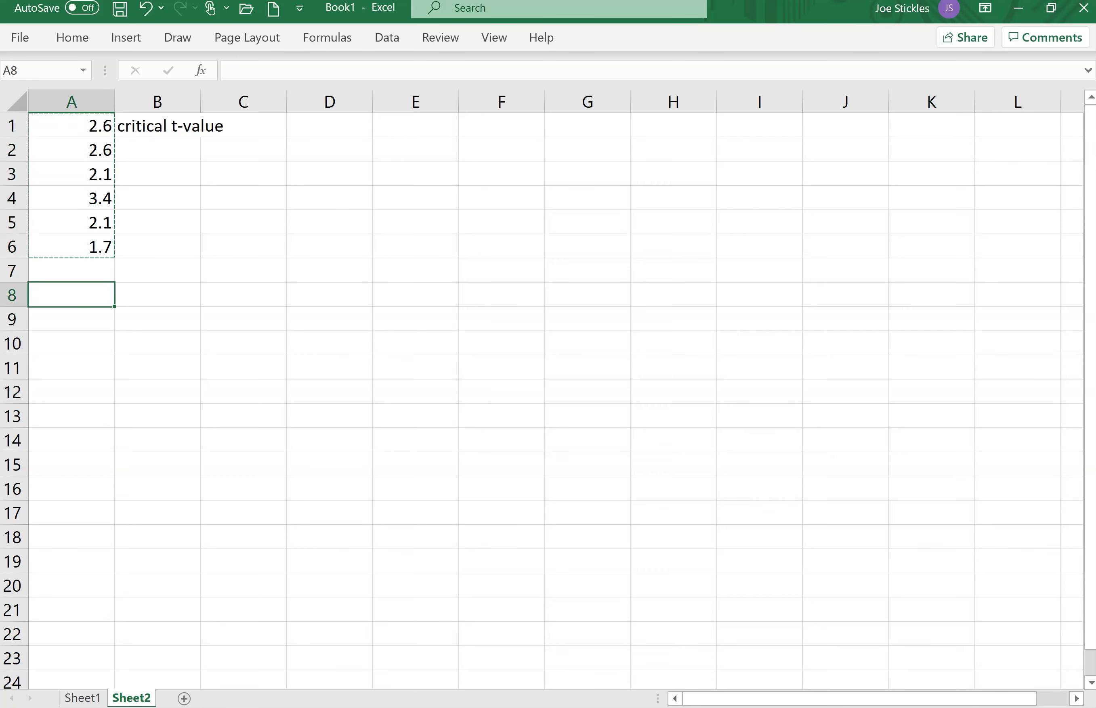
{"action": "key", "text": "Up"}
{"action": "key", "text": "Up"}
{"action": "key", "text": "Up"}
{"action": "key", "text": "Up"}
{"action": "key", "text": "Up"}
{"action": "key", "text": "Up"}
{"action": "key", "text": "ctrl+v"}
Re-enter the critical value formula =T.INV(0.05,18) in cell A1 beside its label.
{"action": "key", "text": "Up"}
{"action": "type", "text": "=t."}
{"action": "key", "text": "Down"}
{"action": "key", "text": "Down"}
{"action": "key", "text": "Down"}
{"action": "key", "text": "Down"}
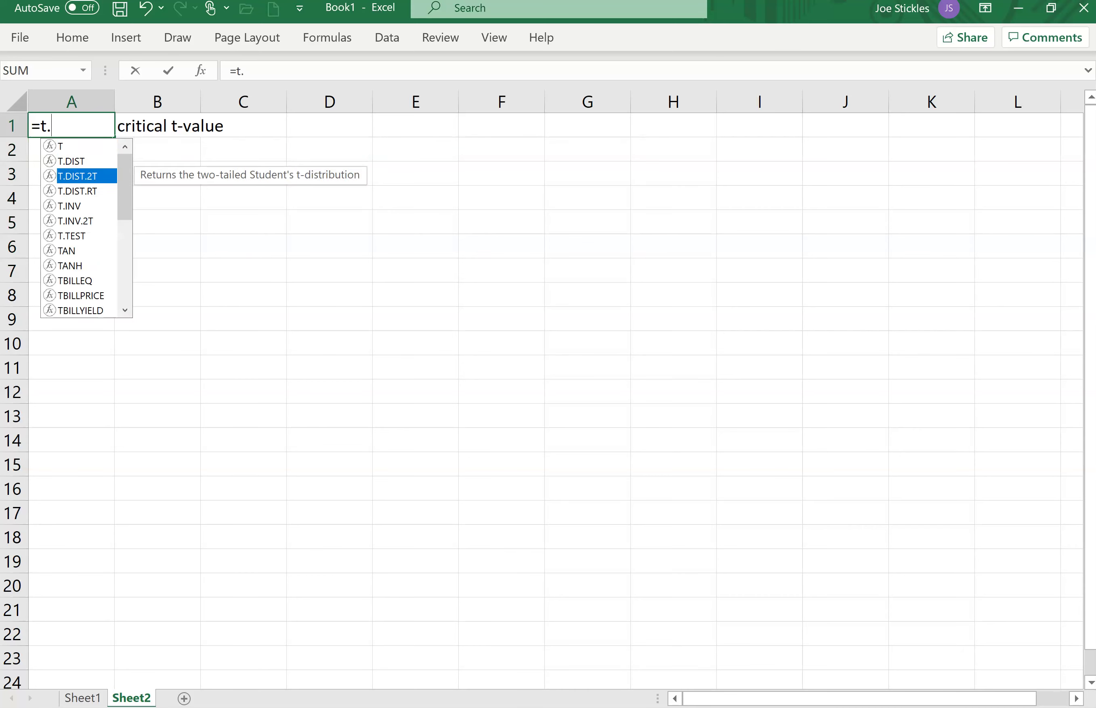
{"action": "key", "text": "Tab"}
{"action": "type", "text": "0.05,"}
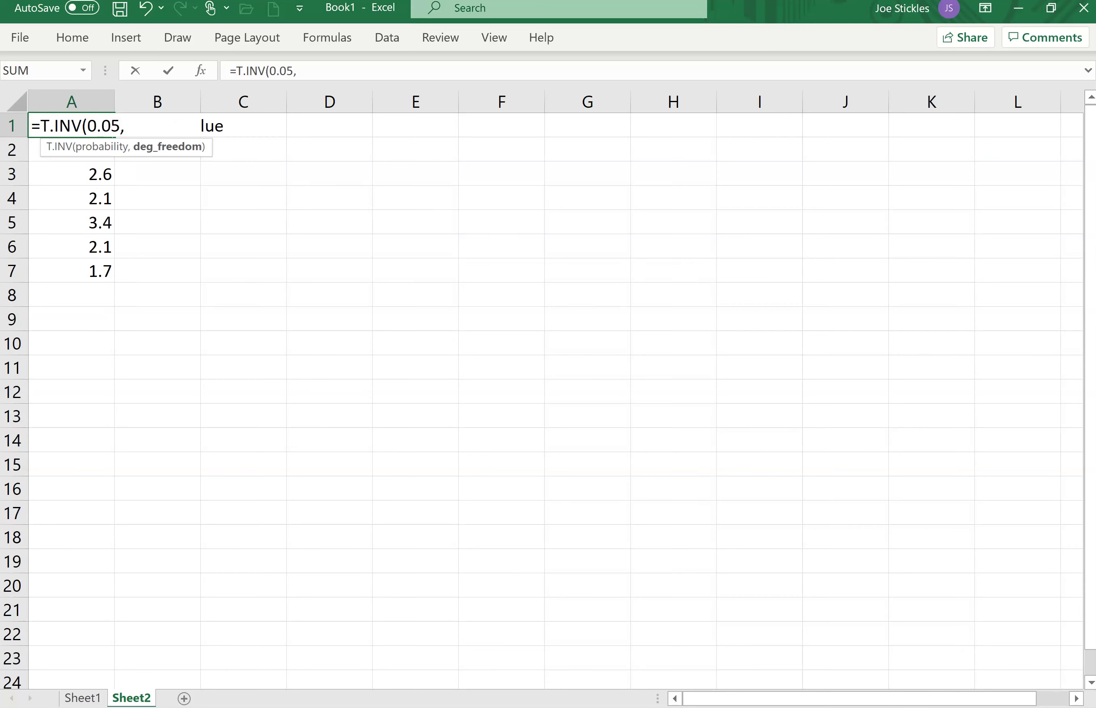
{"action": "type", "text": "18"}
{"action": "key", "text": "Return"}
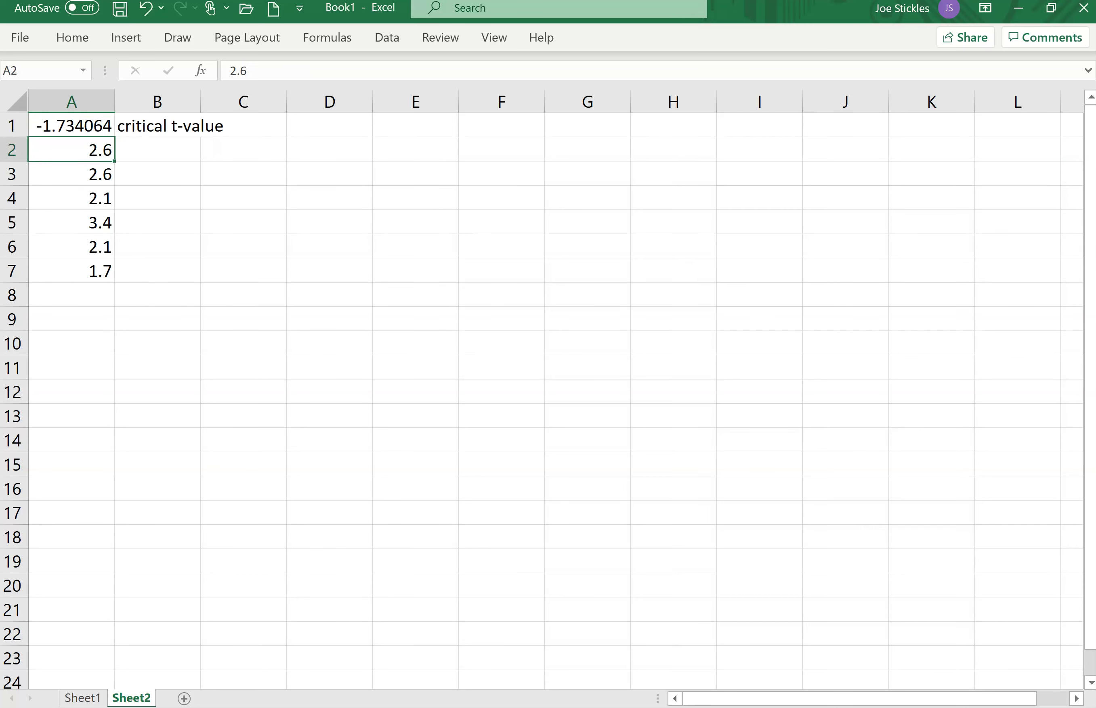
Complete the first sample by entering 2.6, 2.6, 2.2 and 1.2 in cells A8 to A11.
{"action": "key", "text": "Down"}
{"action": "key", "text": "Down"}
{"action": "key", "text": "Down"}
{"action": "key", "text": "Down"}
{"action": "key", "text": "Down"}
{"action": "key", "text": "Down"}
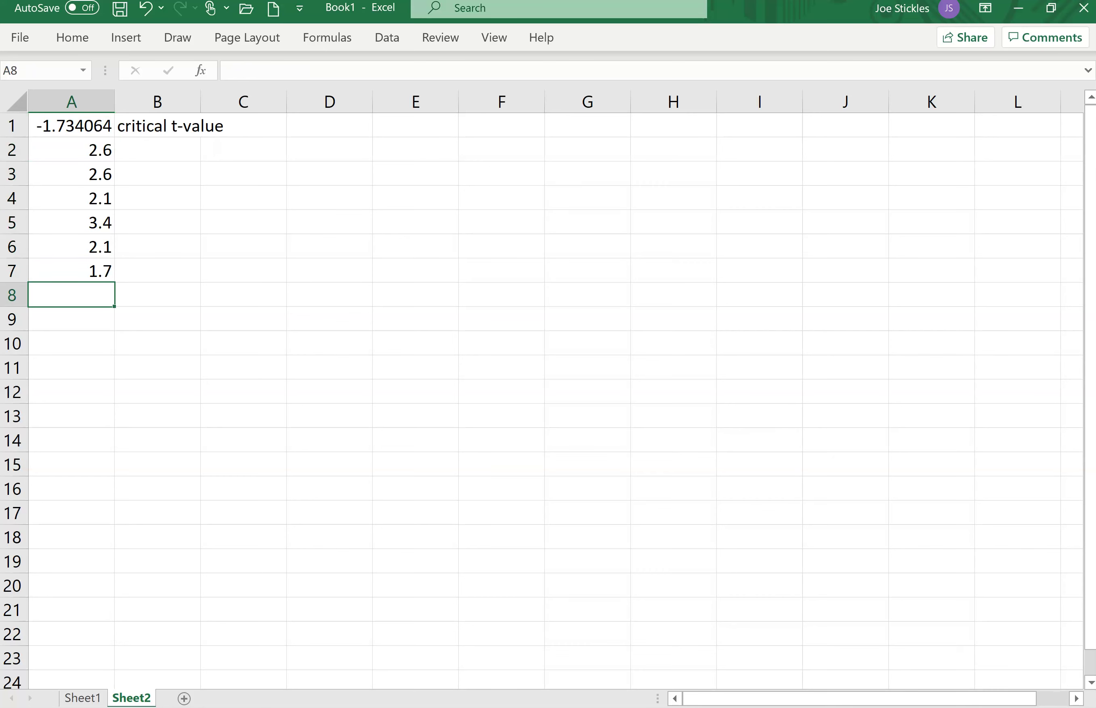
{"action": "type", "text": "2.6"}
{"action": "key", "text": "Return"}
{"action": "type", "text": "2.6"}
{"action": "key", "text": "Return"}
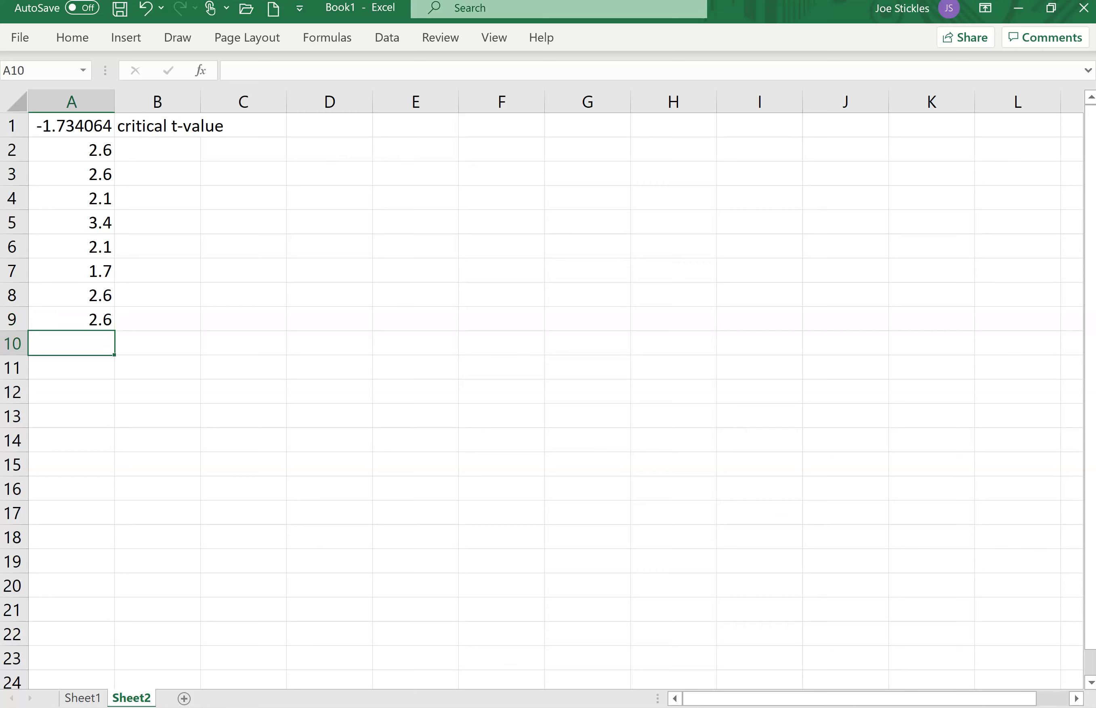
{"action": "type", "text": "2.2"}
{"action": "key", "text": "Return"}
{"action": "type", "text": "1.2"}
{"action": "key", "text": "Return"}
Enter the second sample's values 3.5, 3.9, 3, 2.3, 2.1 and 3.1 in cells B2 to B7.
{"action": "key", "text": "Right"}
{"action": "key", "text": "Up"}
{"action": "key", "text": "Up"}
{"action": "key", "text": "Up"}
{"action": "key", "text": "Up"}
{"action": "key", "text": "Up"}
{"action": "key", "text": "Up"}
{"action": "key", "text": "Up"}
{"action": "key", "text": "Up"}
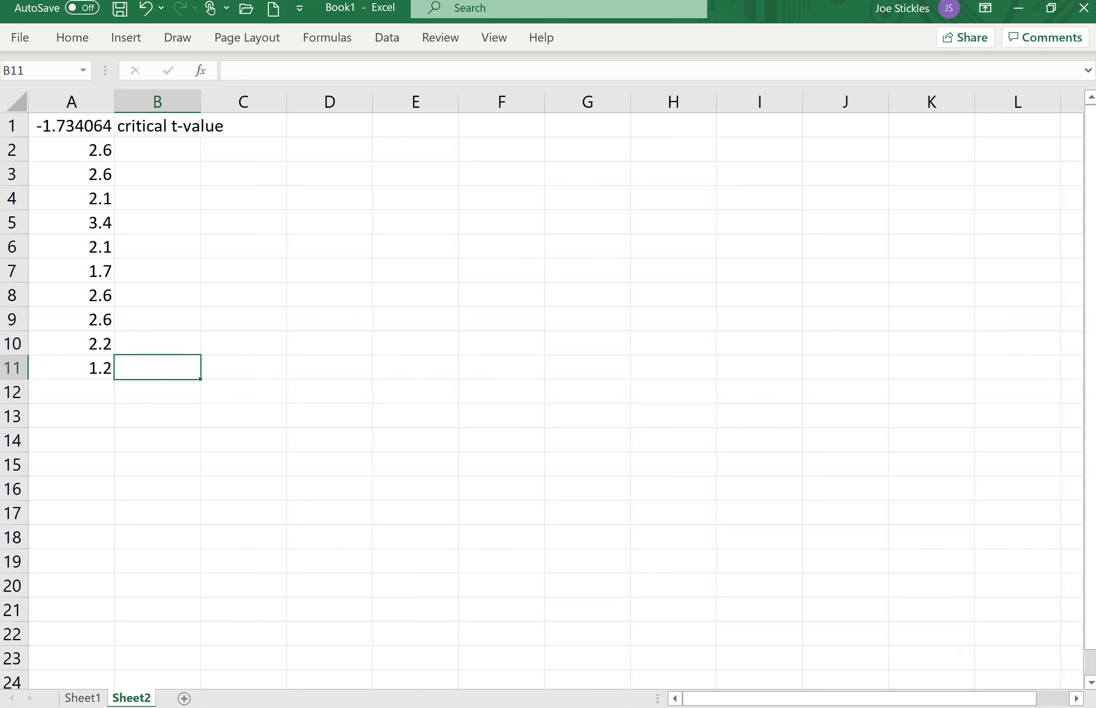
{"action": "key", "text": "Up"}
{"action": "key", "text": "Up"}
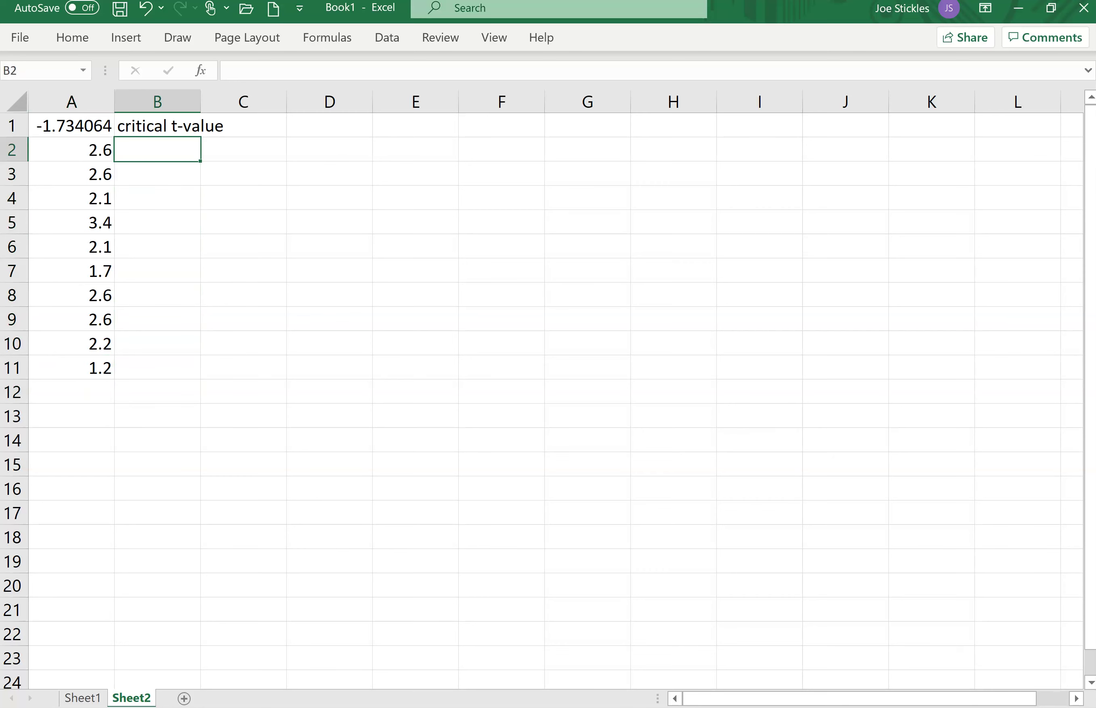
{"action": "type", "text": "3.5"}
{"action": "key", "text": "Return"}
{"action": "type", "text": "3.9"}
{"action": "key", "text": "Return"}
{"action": "type", "text": "3"}
{"action": "key", "text": "Return"}
{"action": "type", "text": "2.3"}
{"action": "key", "text": "Return"}
{"action": "type", "text": "2.1"}
{"action": "key", "text": "Return"}
{"action": "type", "text": "3.1"}
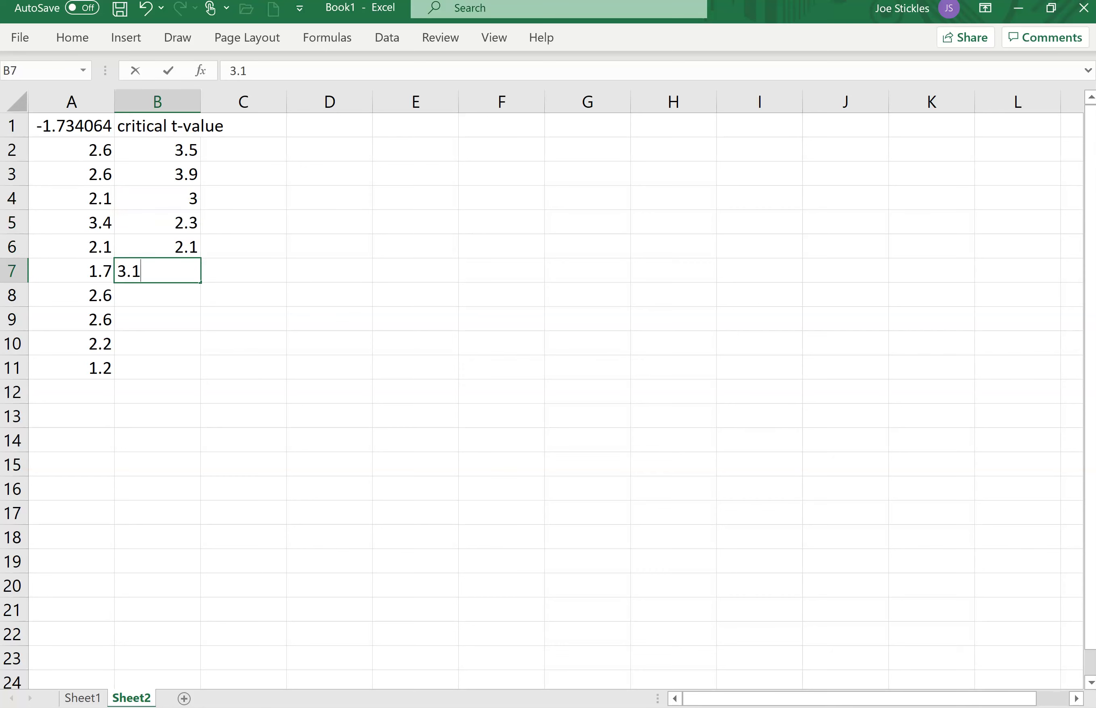
{"action": "key", "text": "Return"}
Complete the second sample by entering 3.6, 1.8, 2.9 and 3.3 in cells B8 to B11.
{"action": "type", "text": "3.6"}
{"action": "key", "text": "Return"}
{"action": "type", "text": "1.8"}
{"action": "key", "text": "Return"}
{"action": "type", "text": "2.9"}
{"action": "key", "text": "Return"}
{"action": "type", "text": "3.3"}
{"action": "key", "text": "Return"}
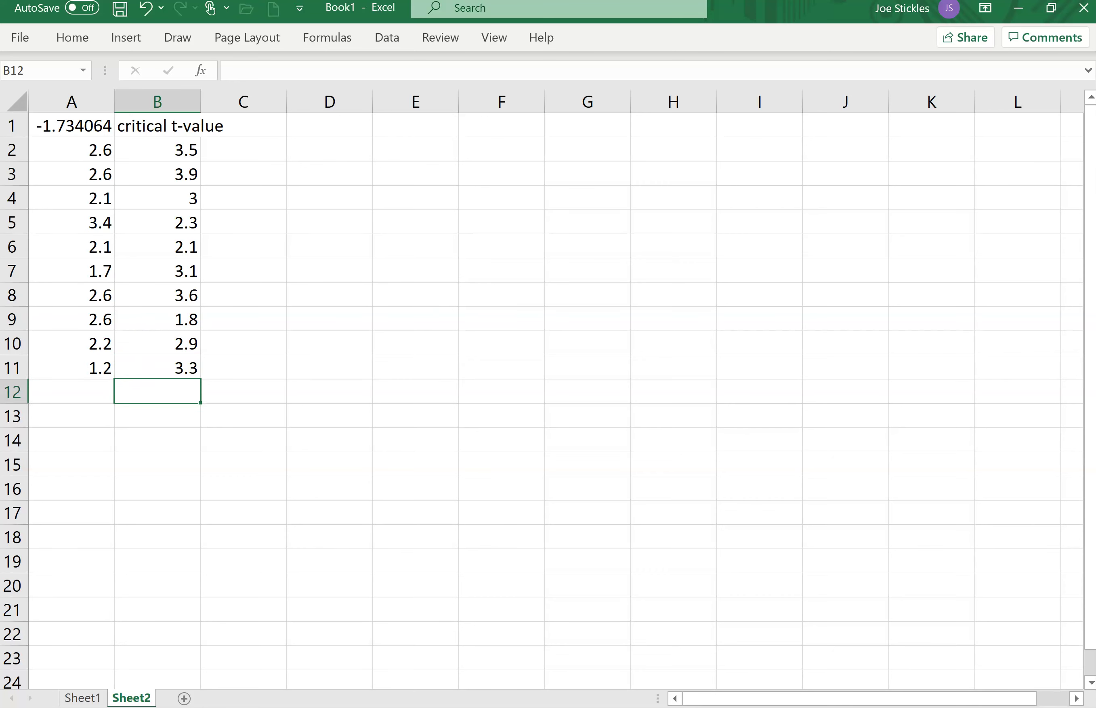
Try to average the first sample in cell A12 with the formula =AVERAGE(a2.a11).
{"action": "left_click", "coordinate": [72, 391]}
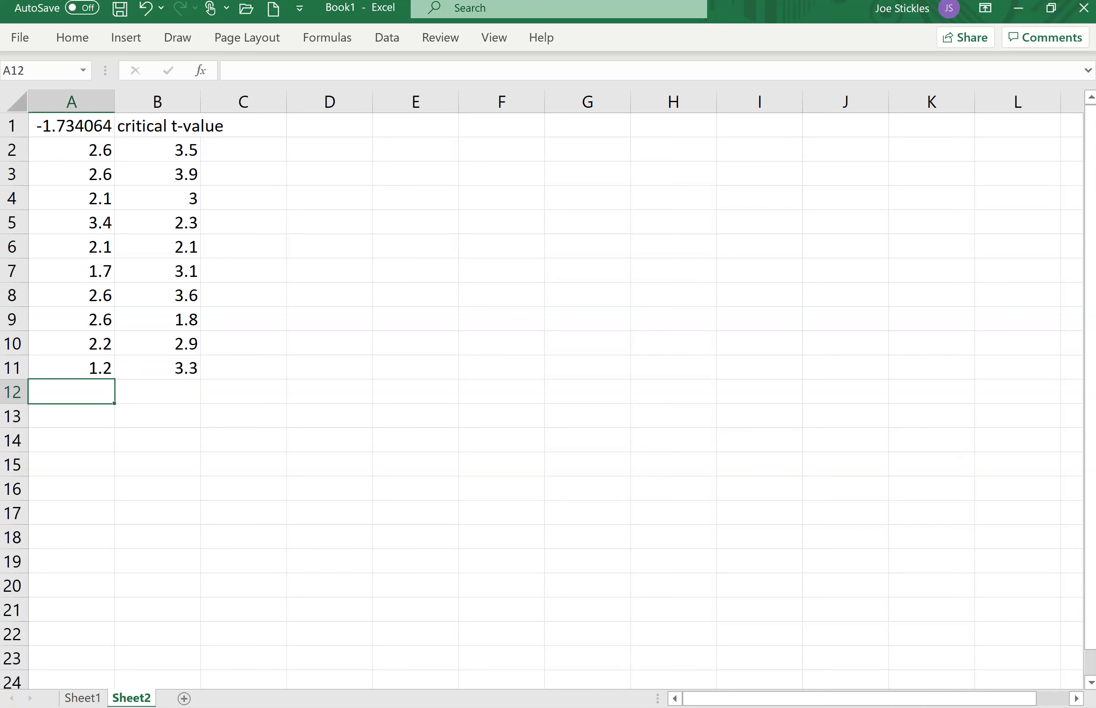
{"action": "type", "text": "=ave"}
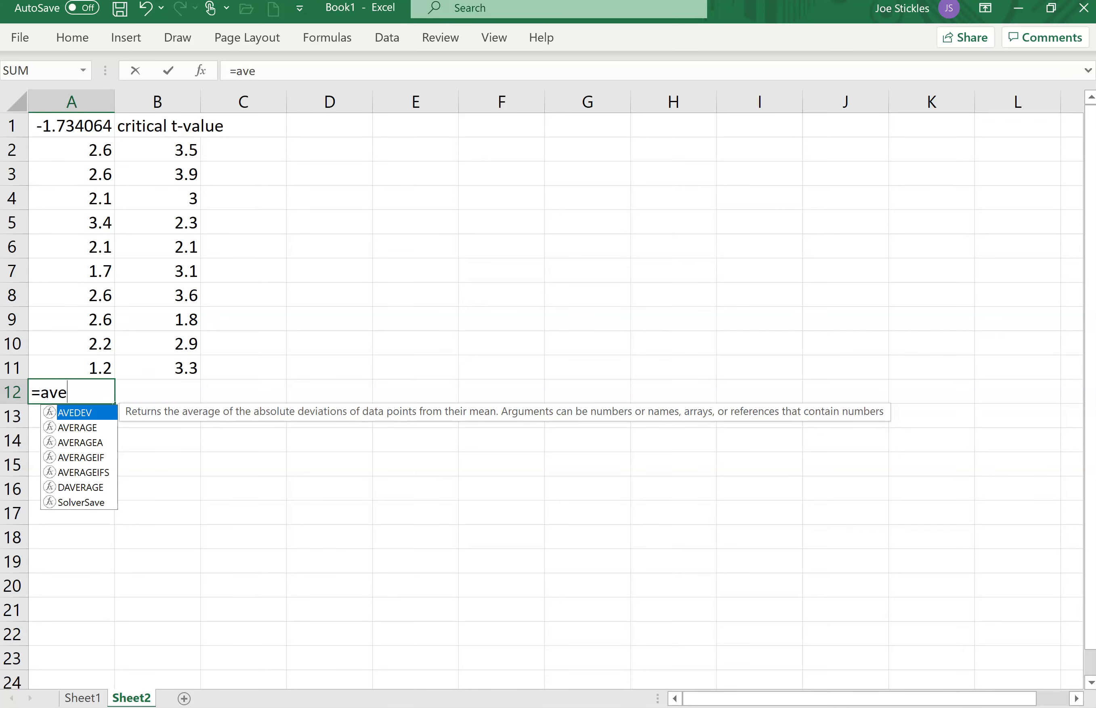
{"action": "key", "text": "Down"}
{"action": "key", "text": "Tab"}
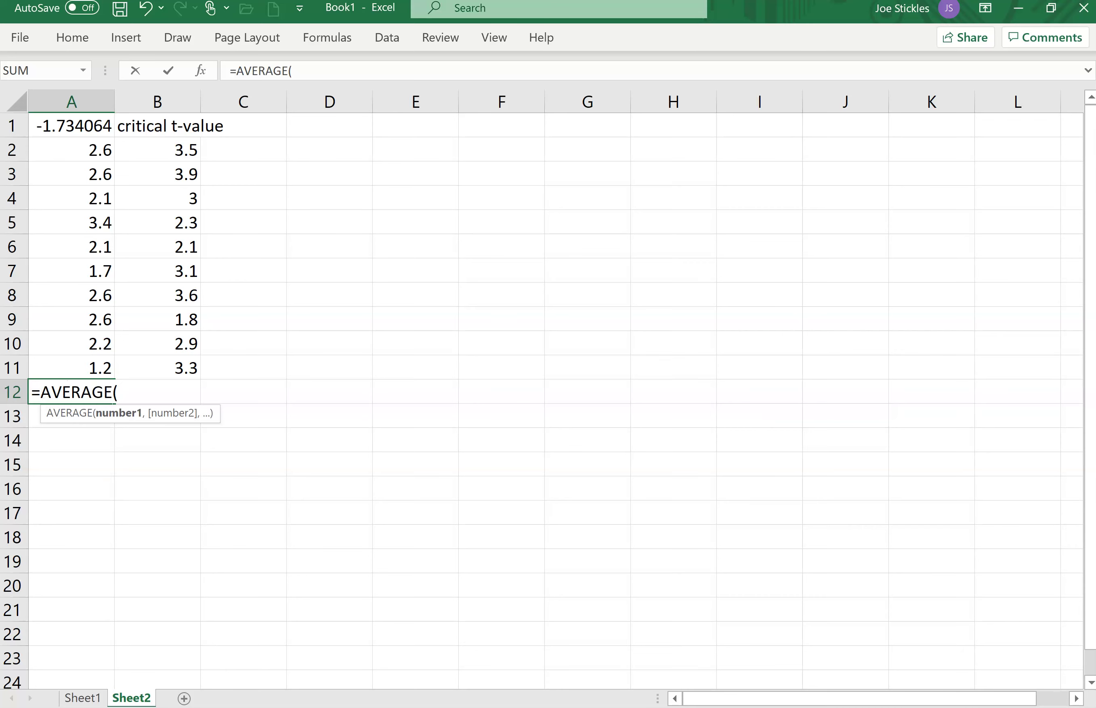
{"action": "type", "text": "a2.a"}
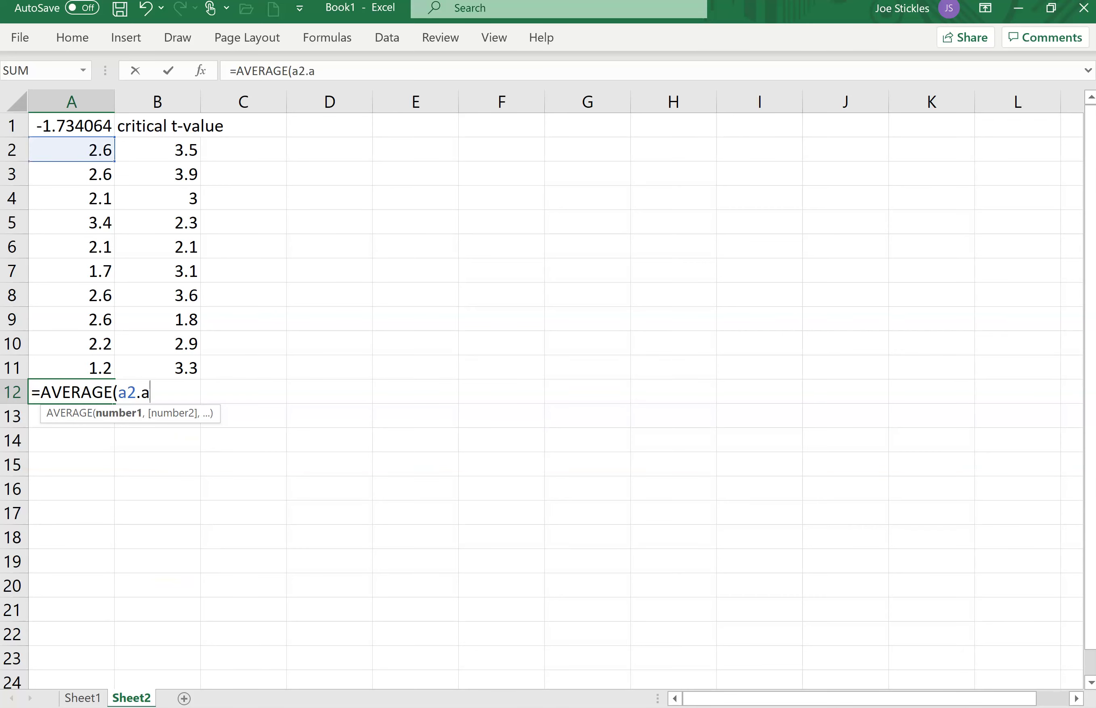
{"action": "type", "text": "11)"}
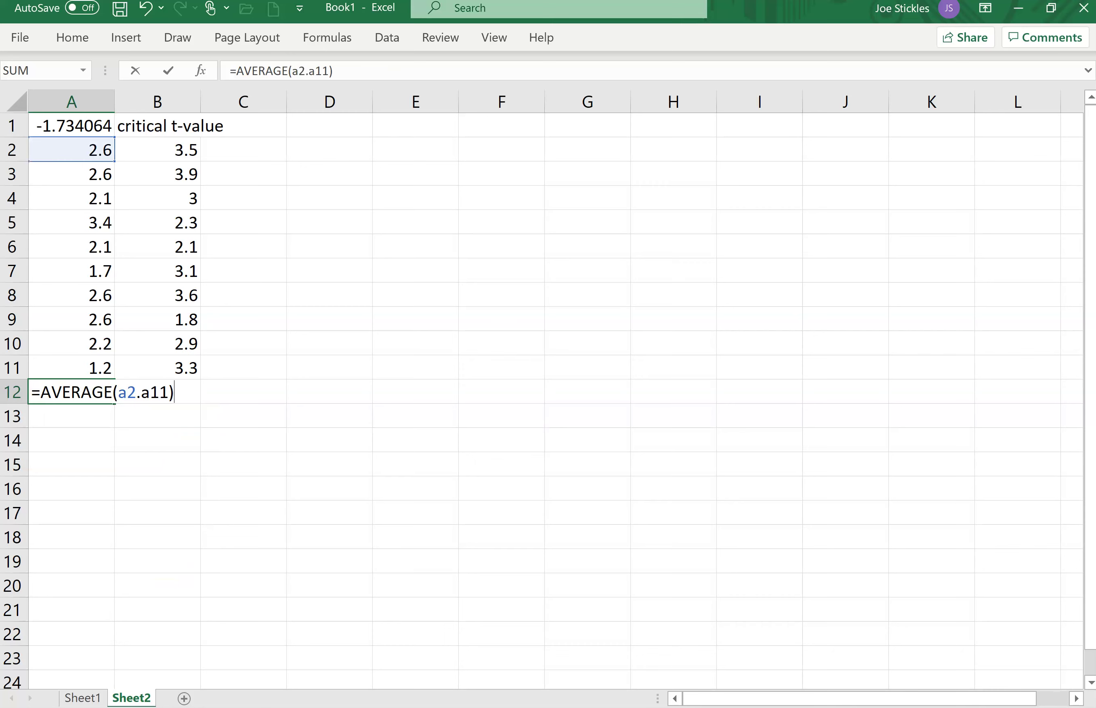
{"action": "key", "text": "Return"}
Correct the range in the A12 average formula so it reads =AVERAGE(A2..a11).
{"action": "left_click", "coordinate": [71, 392]}
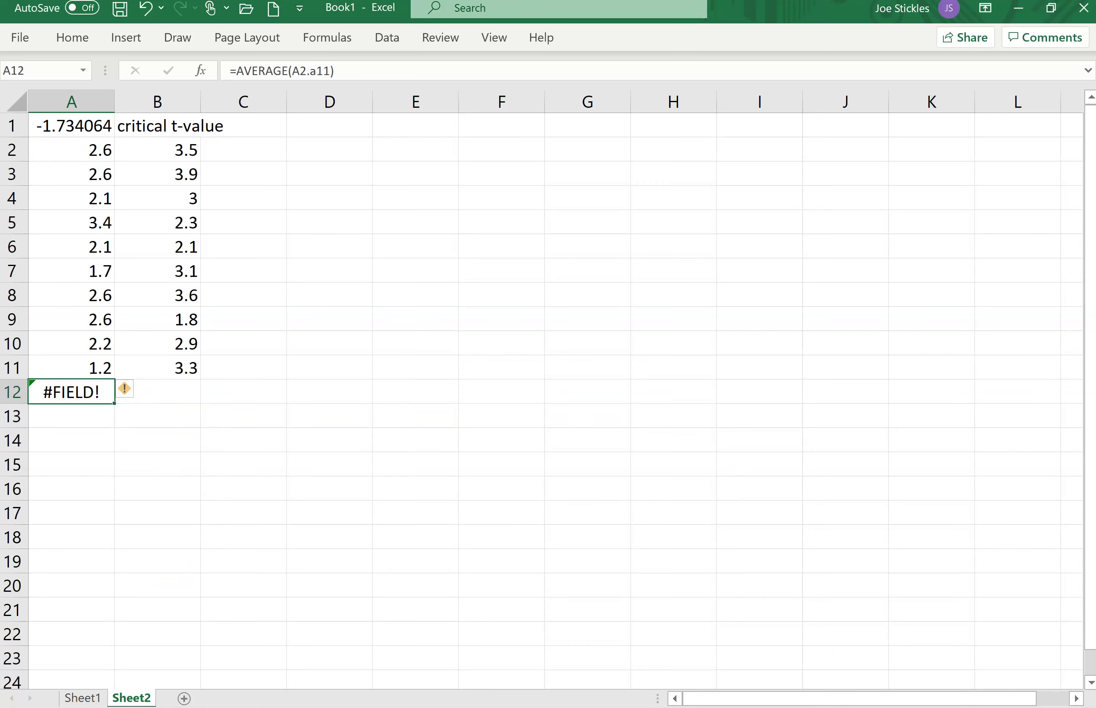
{"action": "key", "text": "F2"}
{"action": "key", "text": "Left"}
{"action": "key", "text": "Left"}
{"action": "key", "text": "Left"}
{"action": "key", "text": "Left"}
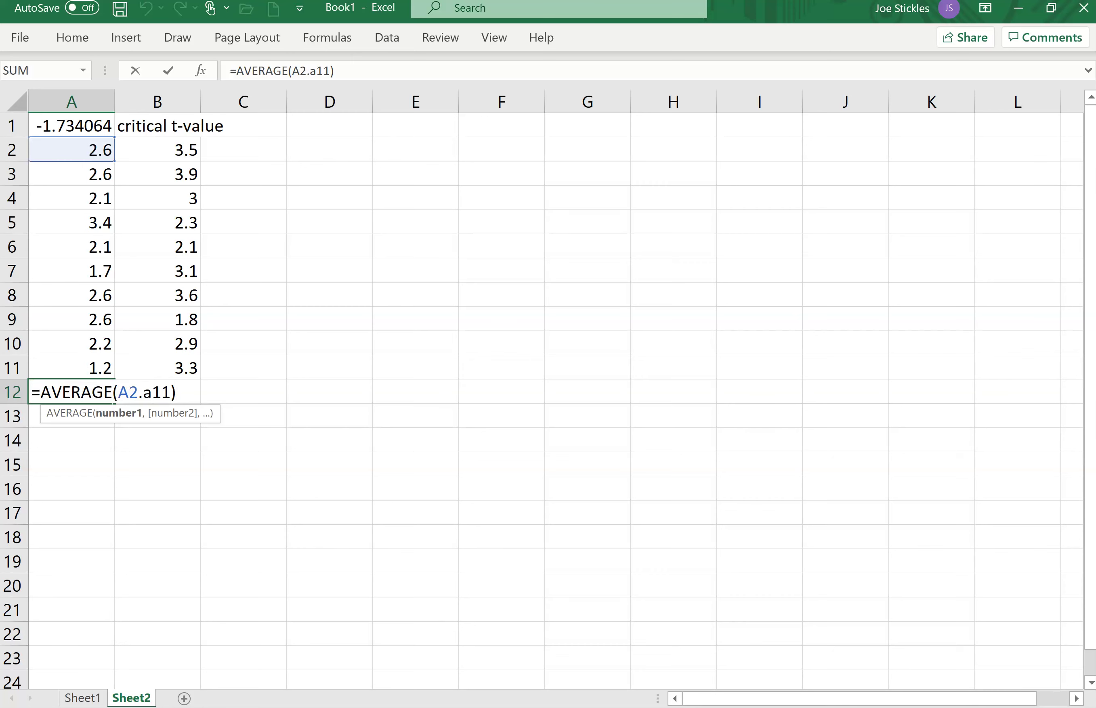
{"action": "type", "text": "."}
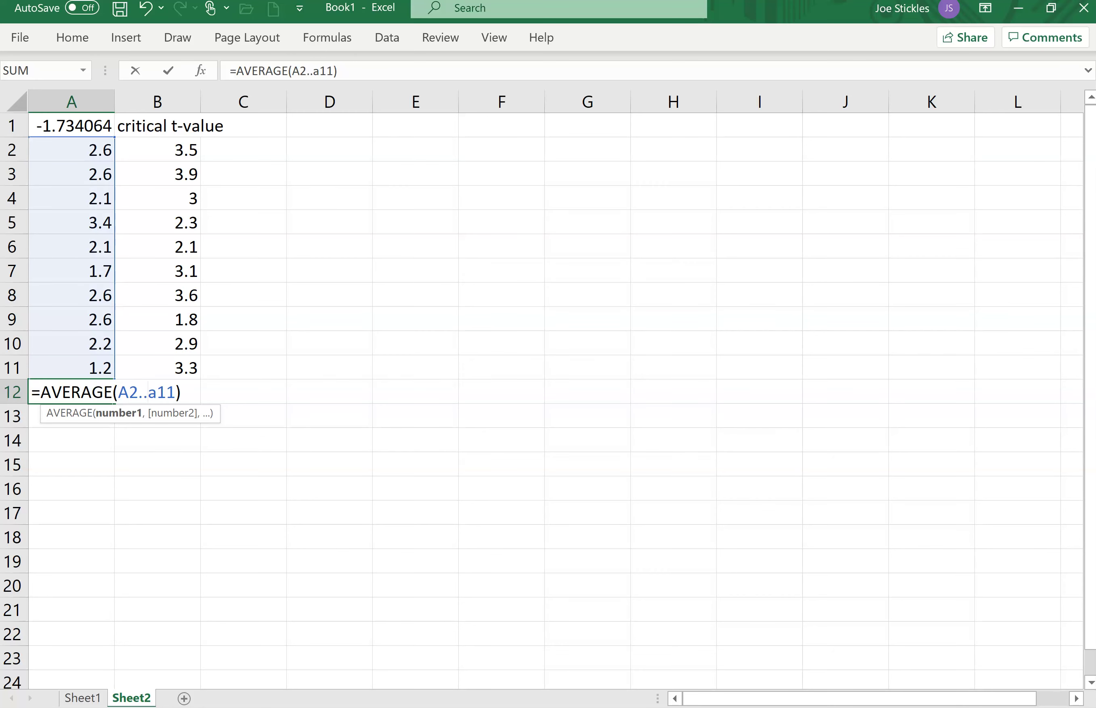
{"action": "key", "text": "Return"}
{"action": "left_click", "coordinate": [71, 392]}
Average the second sample in cell B12 with the formula =AVERAGE(b2..b11).
{"action": "left_click", "coordinate": [157, 392]}
{"action": "type", "text": "=aver"}
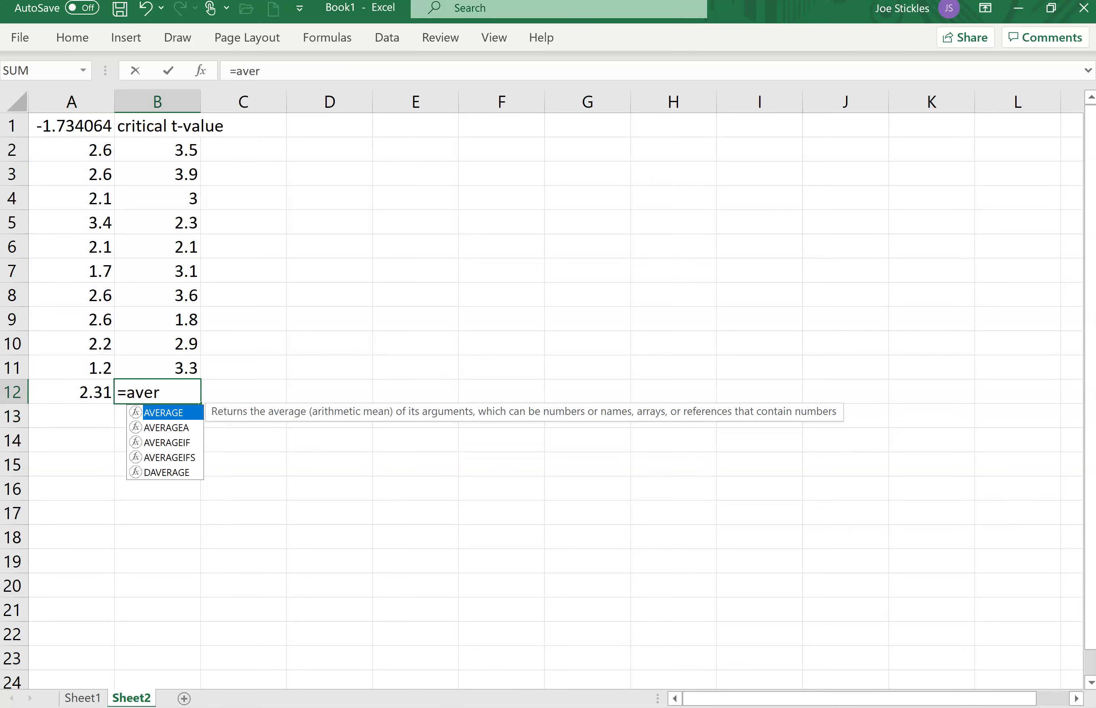
{"action": "key", "text": "Tab"}
{"action": "type", "text": "b2."}
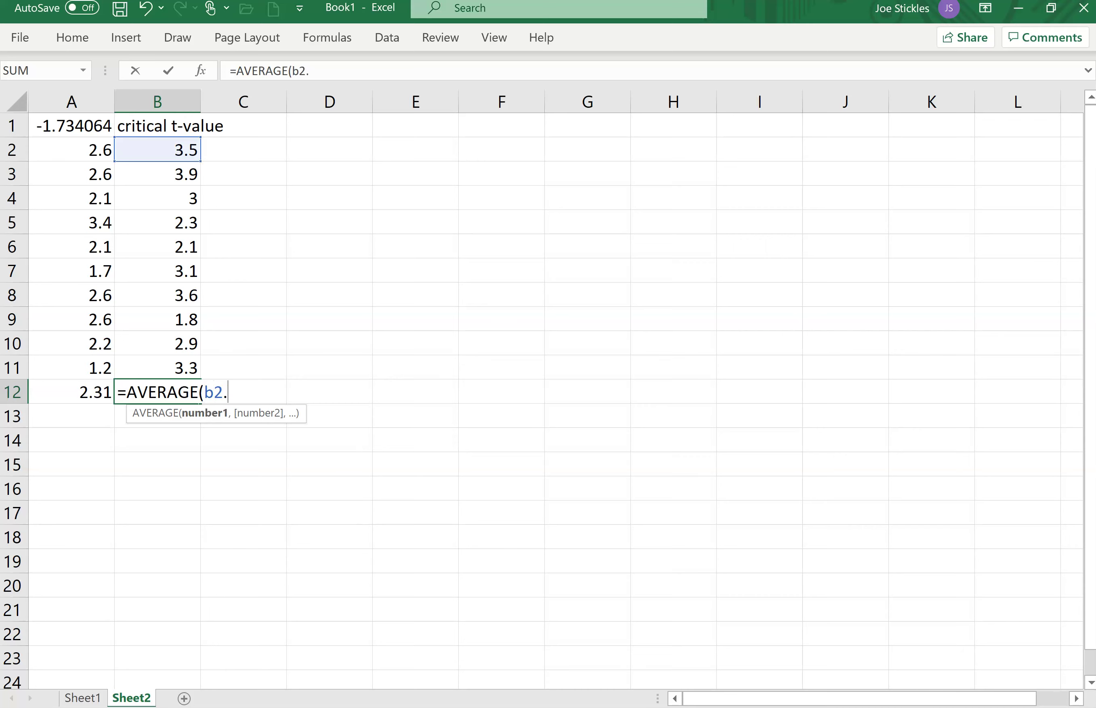
{"action": "type", "text": ".b11"}
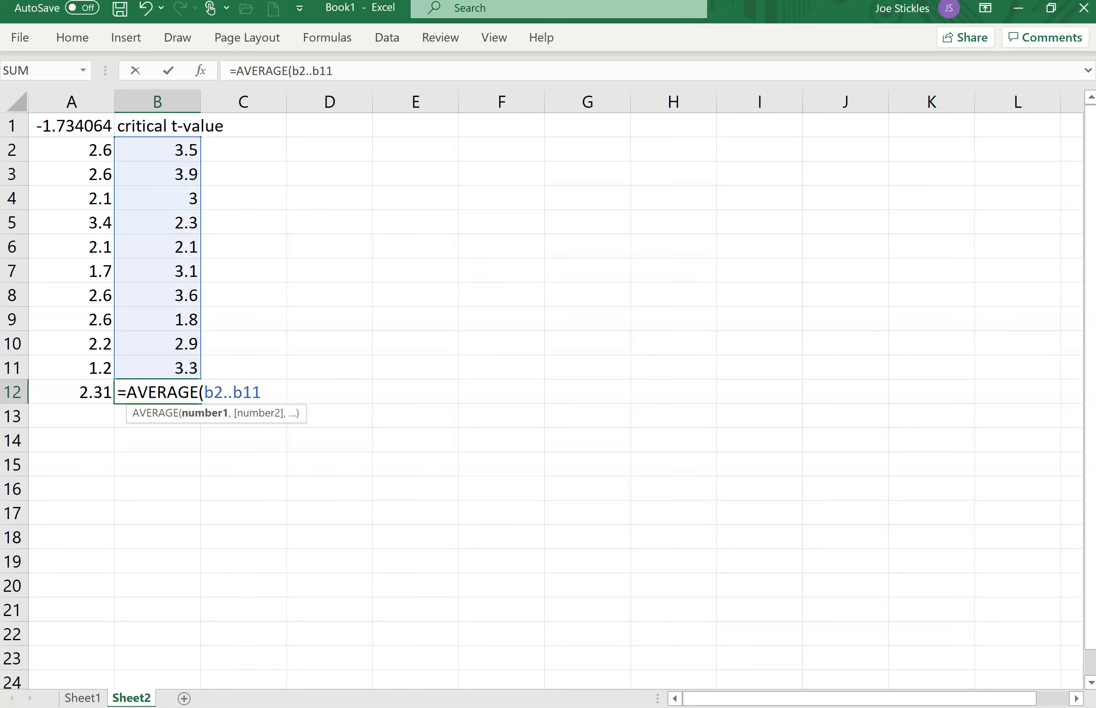
{"action": "key", "text": "Return"}
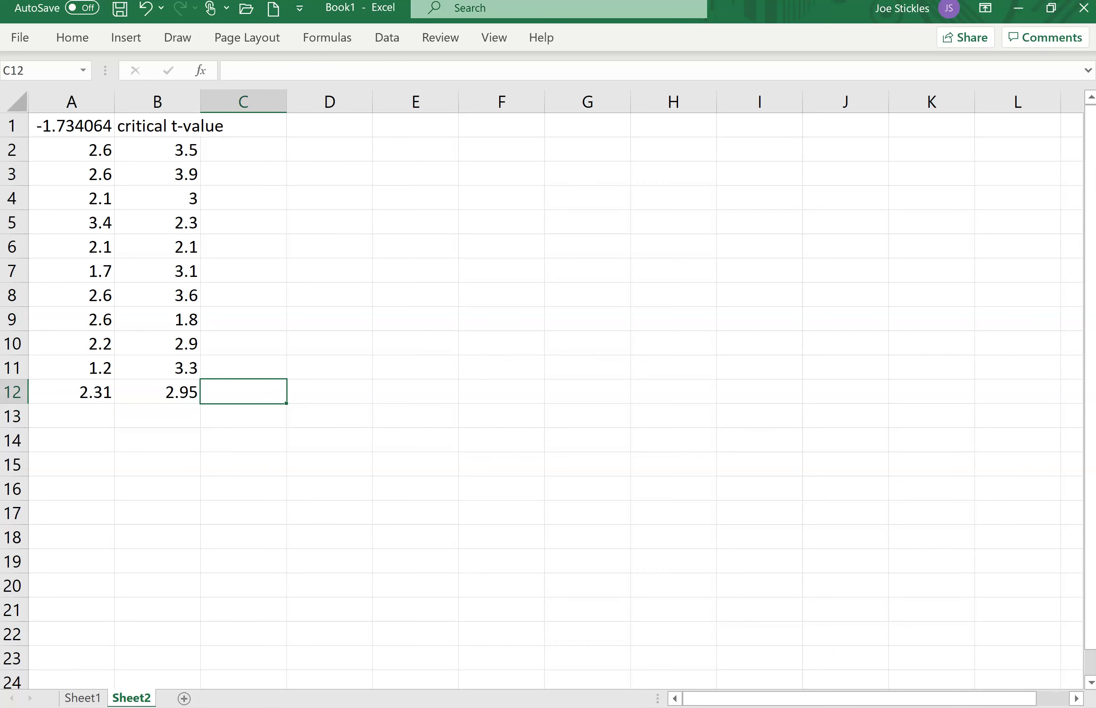
Label the two averages in row 12 by entering means in cell C12.
{"action": "type", "text": "means"}
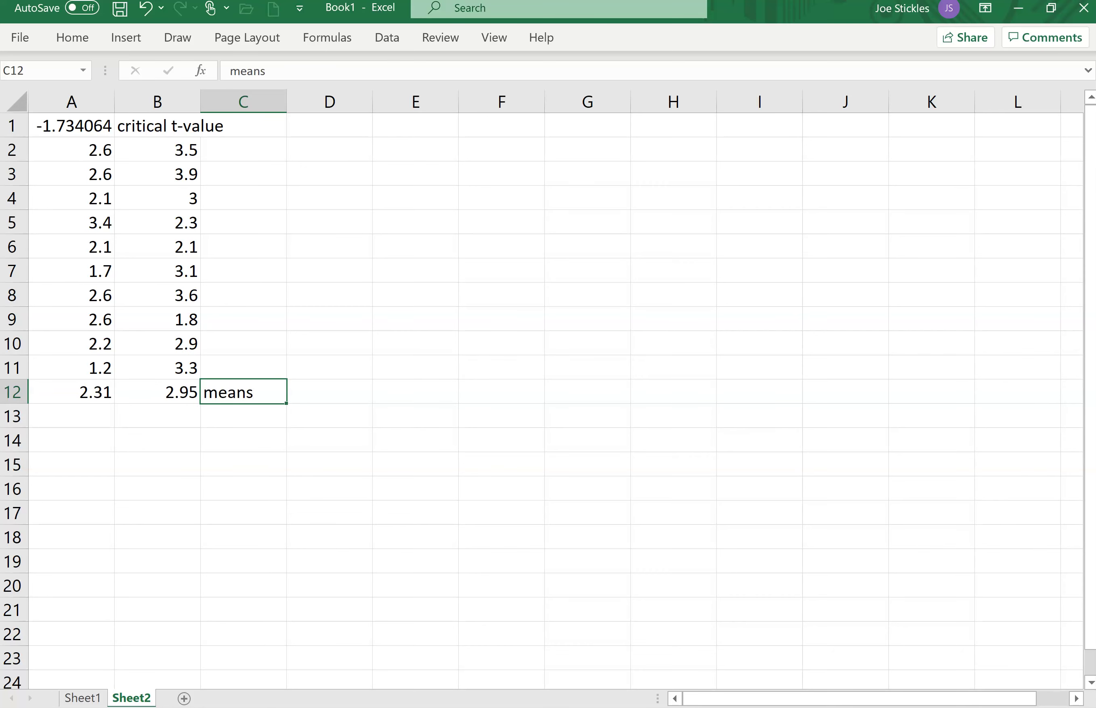
{"action": "key", "text": "Return"}
{"action": "key", "text": "Left"}
{"action": "key", "text": "Left"}
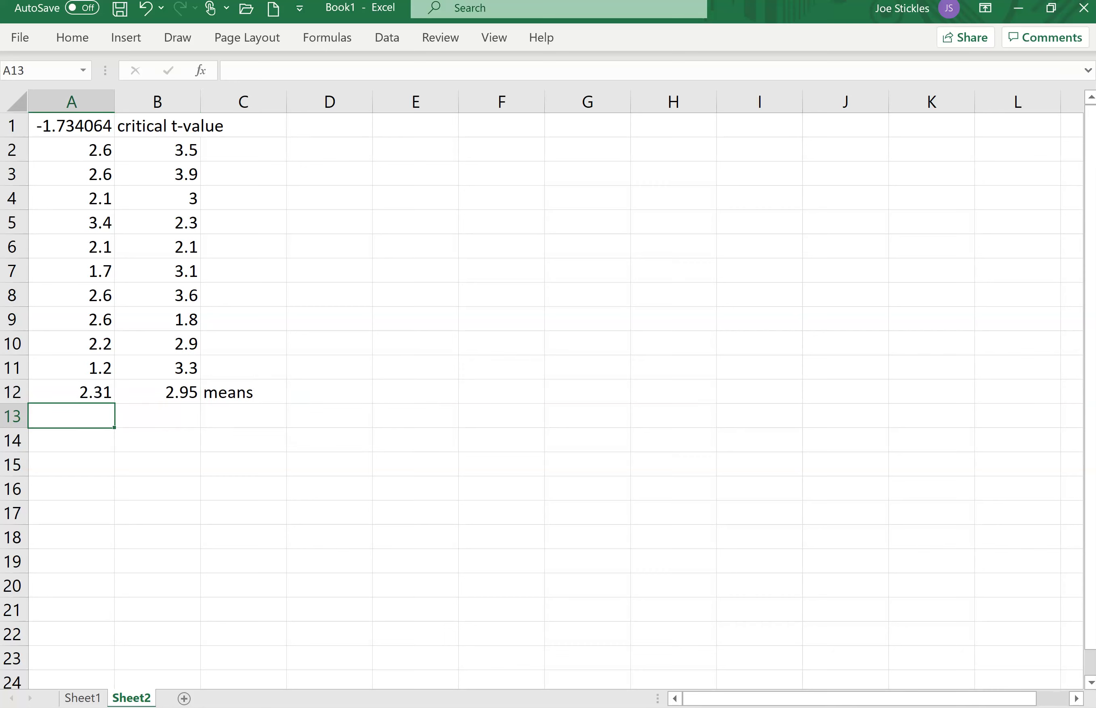
Review the first sample's values in A2 to A11 and the average formulas in row 12.
{"action": "key", "text": "Up"}
{"action": "key", "text": "Up"}
{"action": "key", "text": "Up"}
{"action": "key", "text": "Up"}
{"action": "key", "text": "Up"}
{"action": "key", "text": "Up"}
{"action": "key", "text": "Up"}
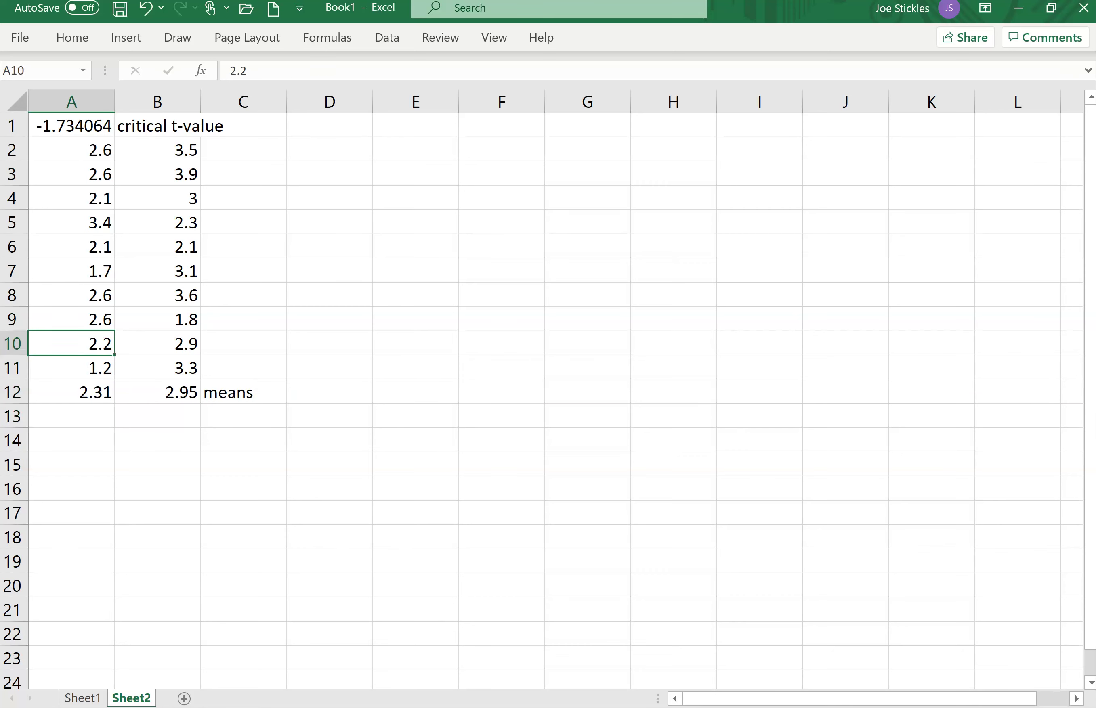
{"action": "key", "text": "Up"}
{"action": "key", "text": "Up"}
{"action": "key", "text": "Up"}
{"action": "key", "text": "Up"}
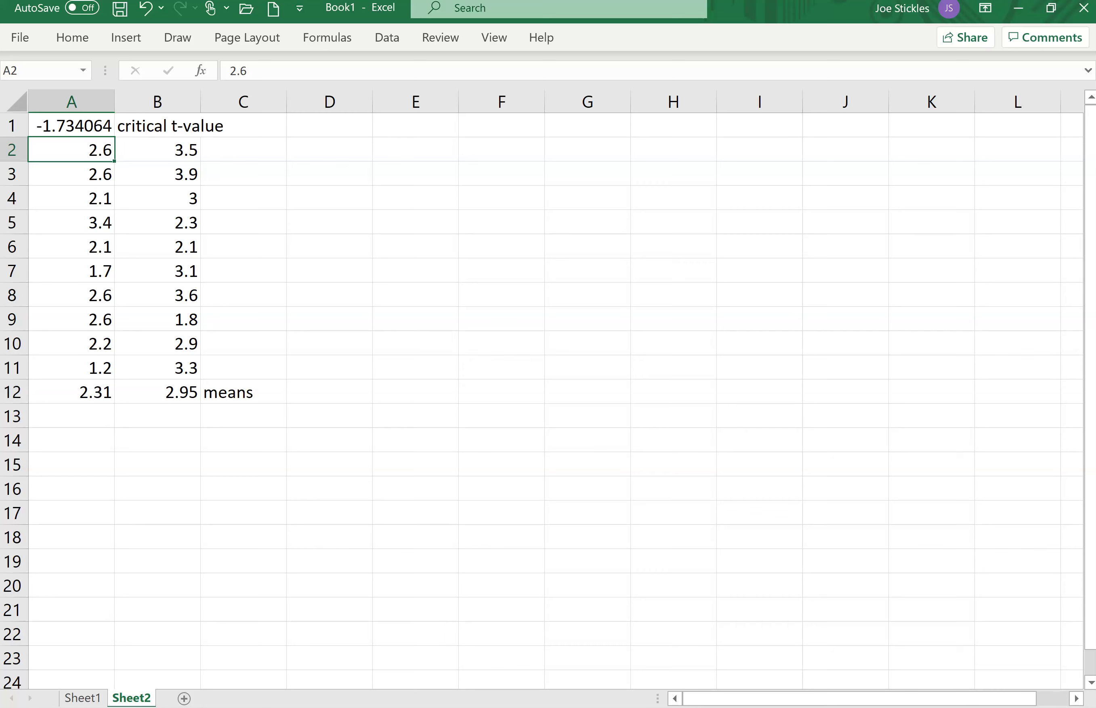
{"action": "key", "text": "Down"}
{"action": "key", "text": "Down"}
{"action": "key", "text": "Down"}
{"action": "key", "text": "Down"}
{"action": "key", "text": "Down"}
{"action": "key", "text": "Down"}
{"action": "key", "text": "Down"}
{"action": "key", "text": "Down"}
{"action": "key", "text": "Down"}
{"action": "key", "text": "Down"}
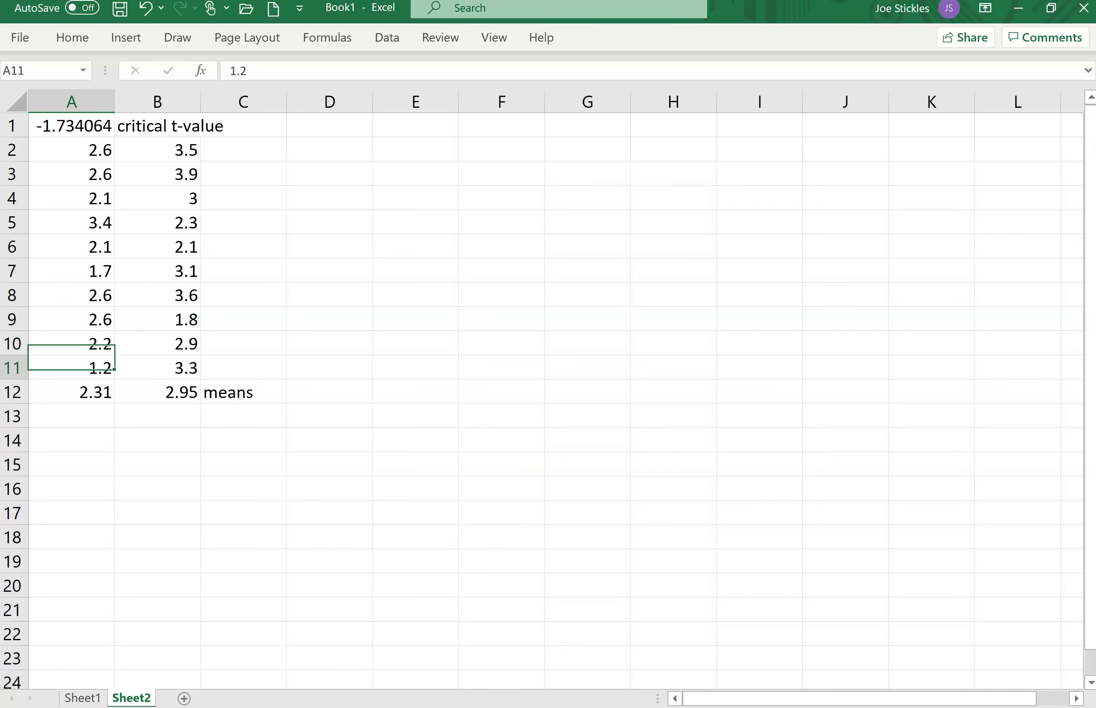
{"action": "key", "text": "Right"}
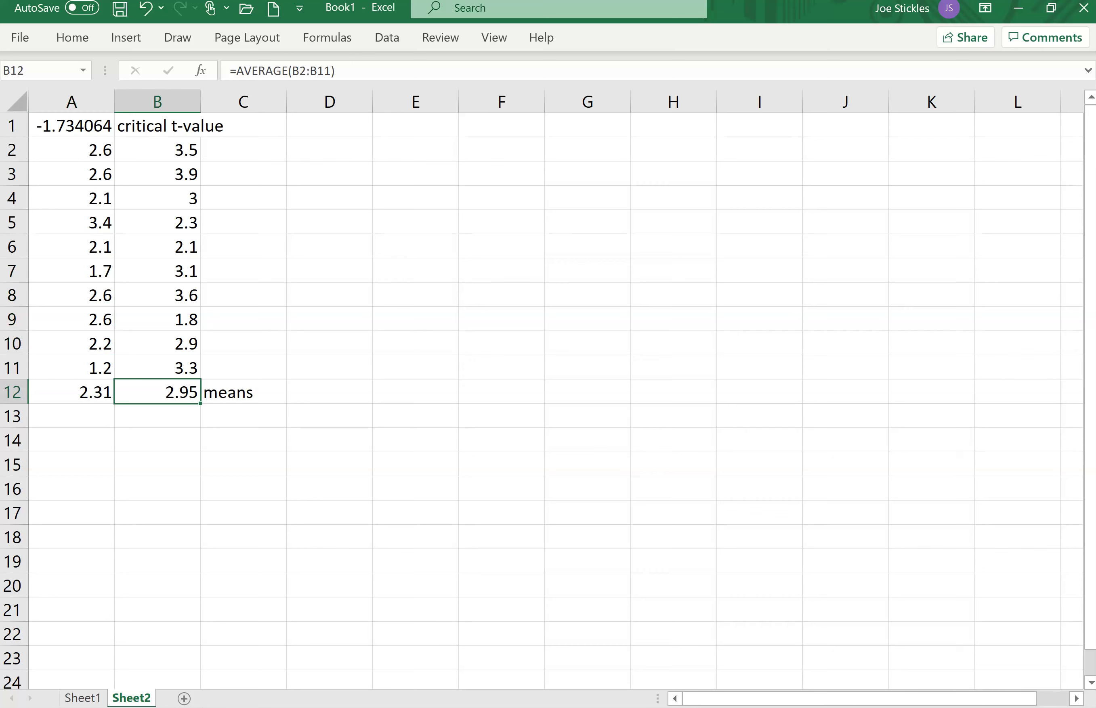
Calculate the first sample's variance in cell A13 with the formula =VAR.S(a2..a11).
{"action": "key", "text": "Down"}
{"action": "key", "text": "Left"}
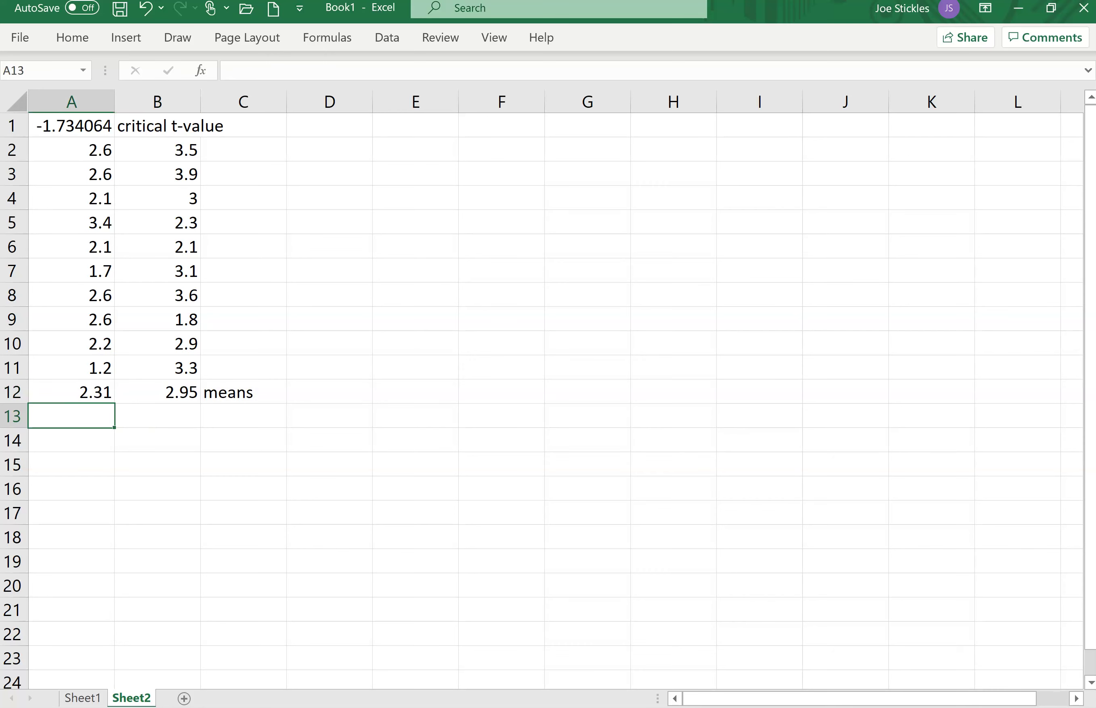
{"action": "type", "text": "=var"}
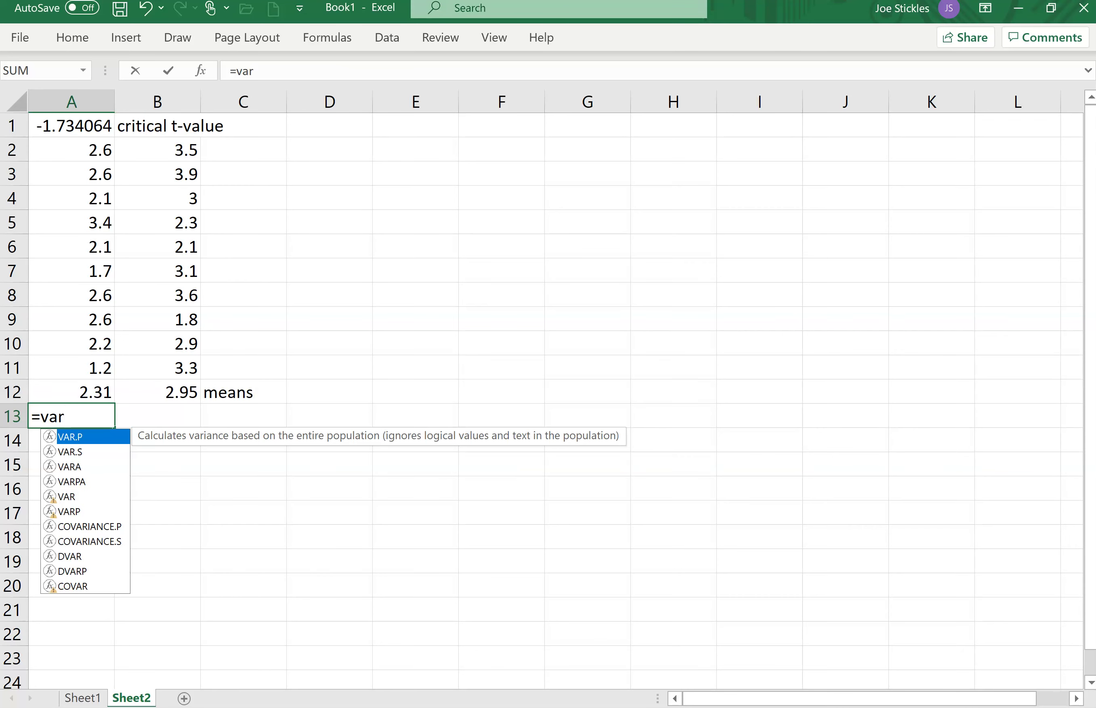
{"action": "key", "text": "Down"}
{"action": "key", "text": "Tab"}
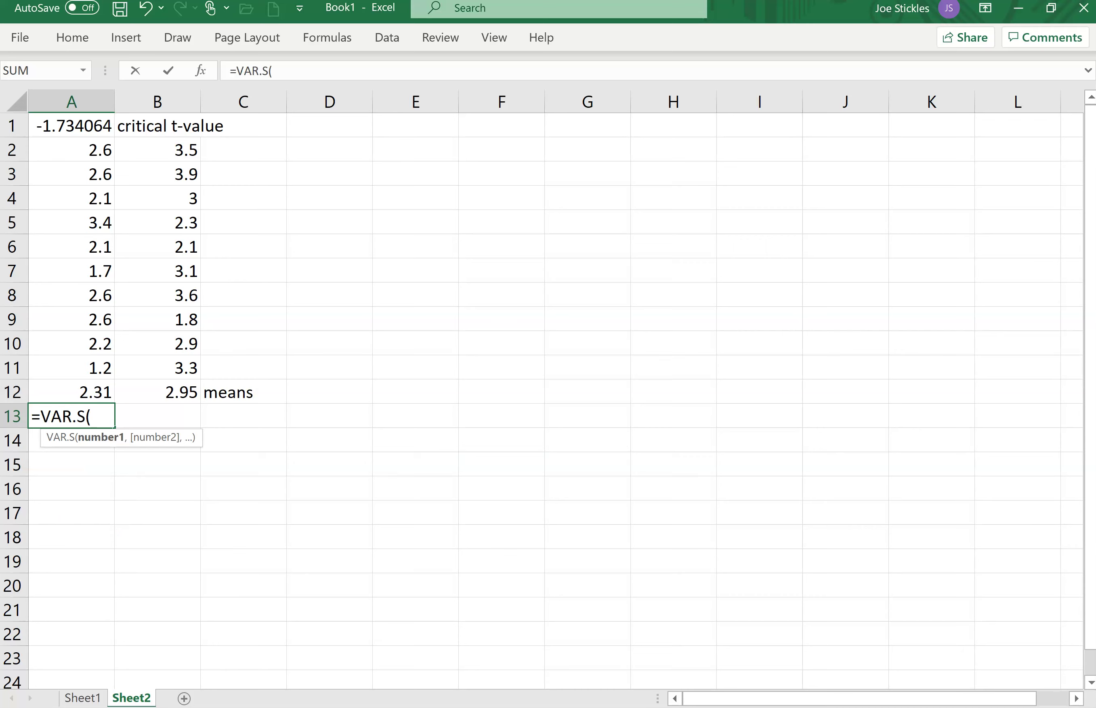
{"action": "type", "text": "a2"}
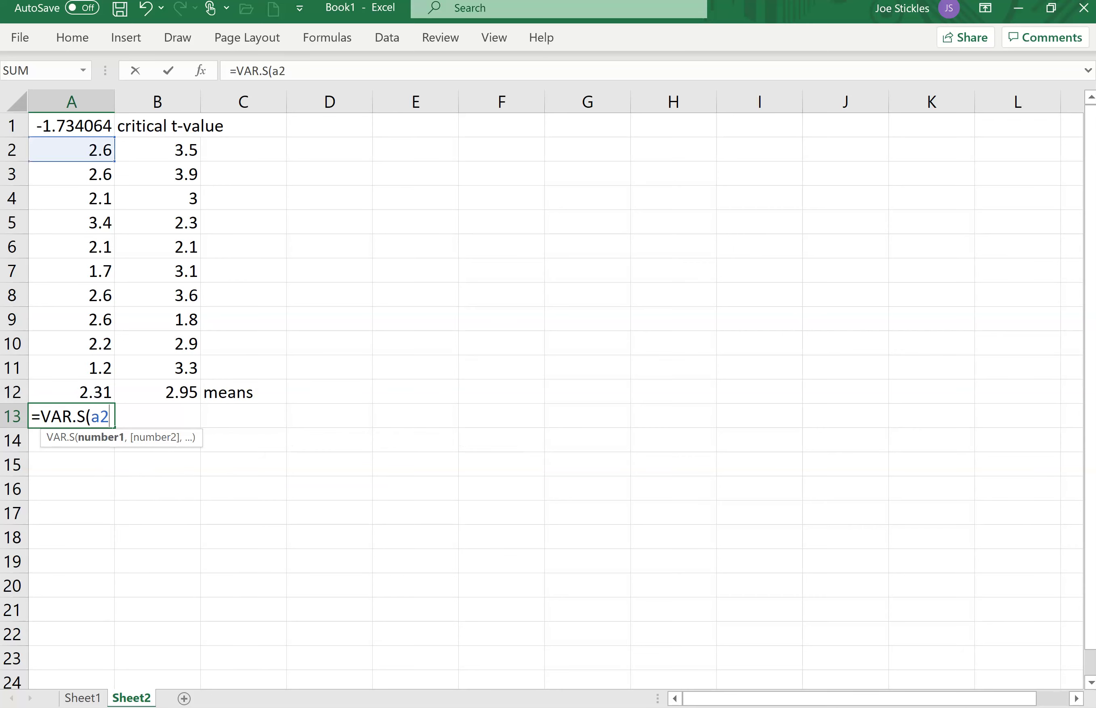
{"action": "type", "text": "..a11"}
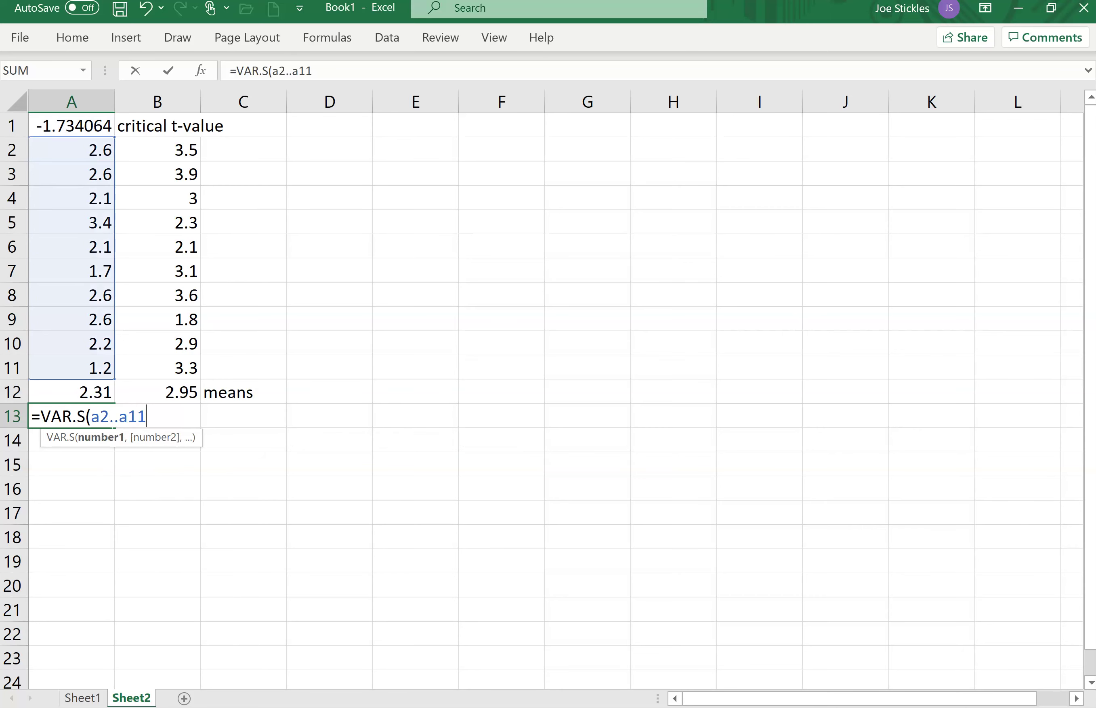
{"action": "key", "text": "ctrl+Return"}
Copy the sample variance formula from A13 into B13 for the second sample and check both formulas.
{"action": "key", "text": "Right"}
{"action": "key", "text": "Left"}
{"action": "key", "text": "ctrl+c"}
{"action": "key", "text": "Right"}
{"action": "key", "text": "ctrl+v"}
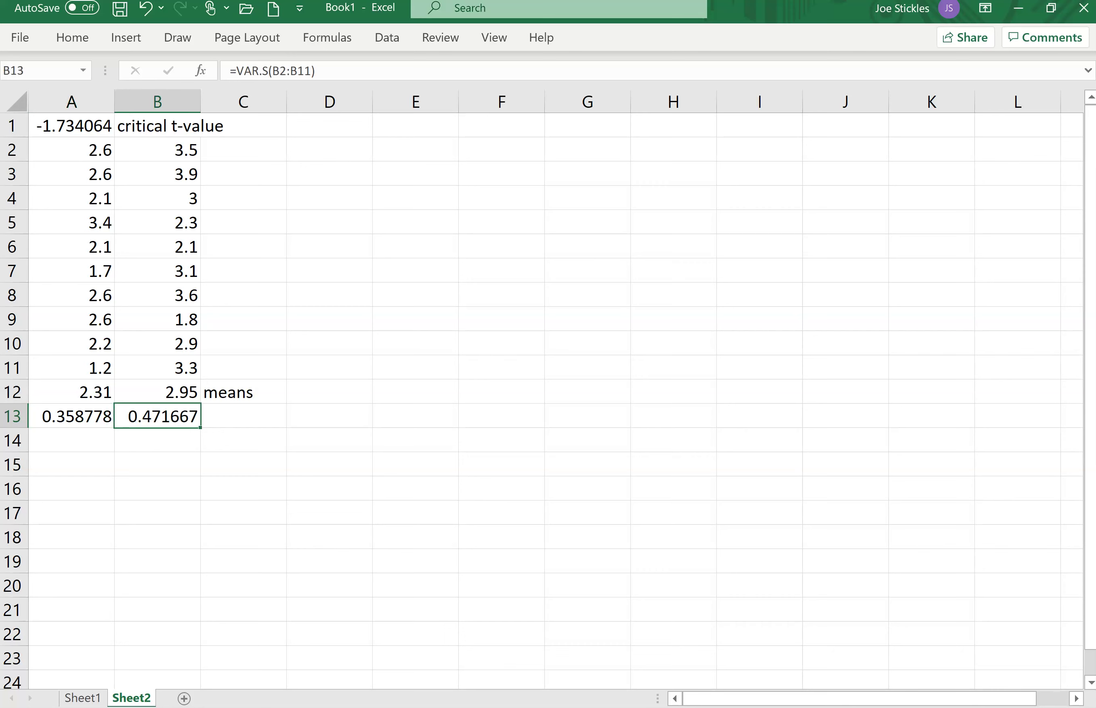
{"action": "key", "text": "Left"}
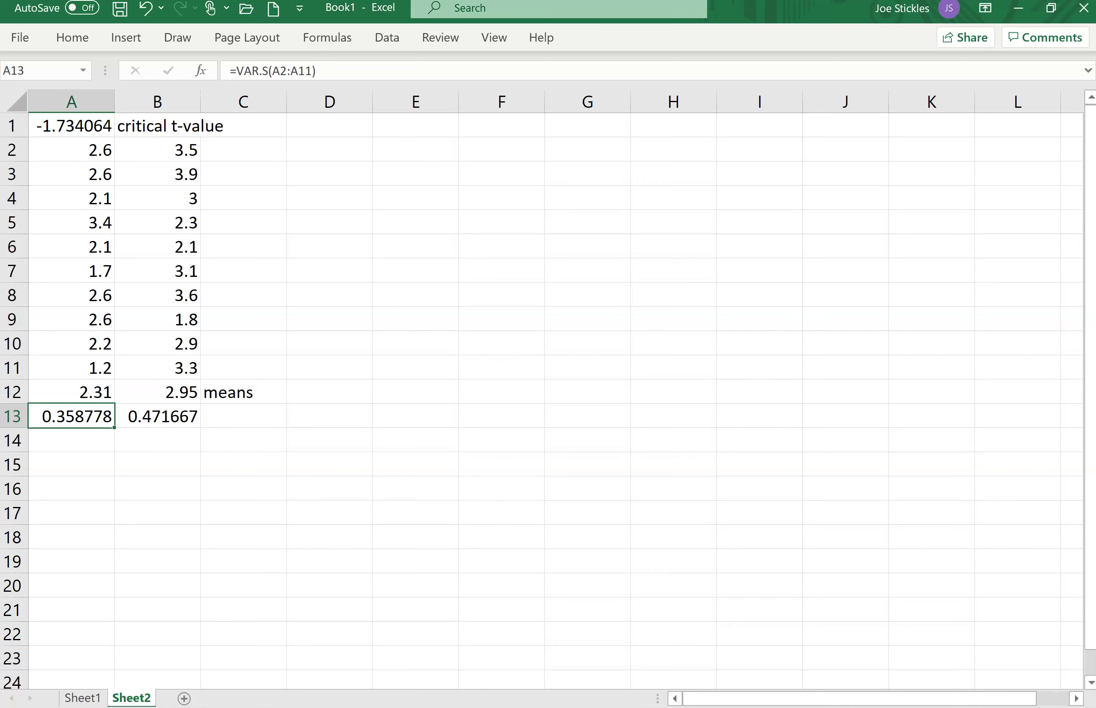
{"action": "key", "text": "Right"}
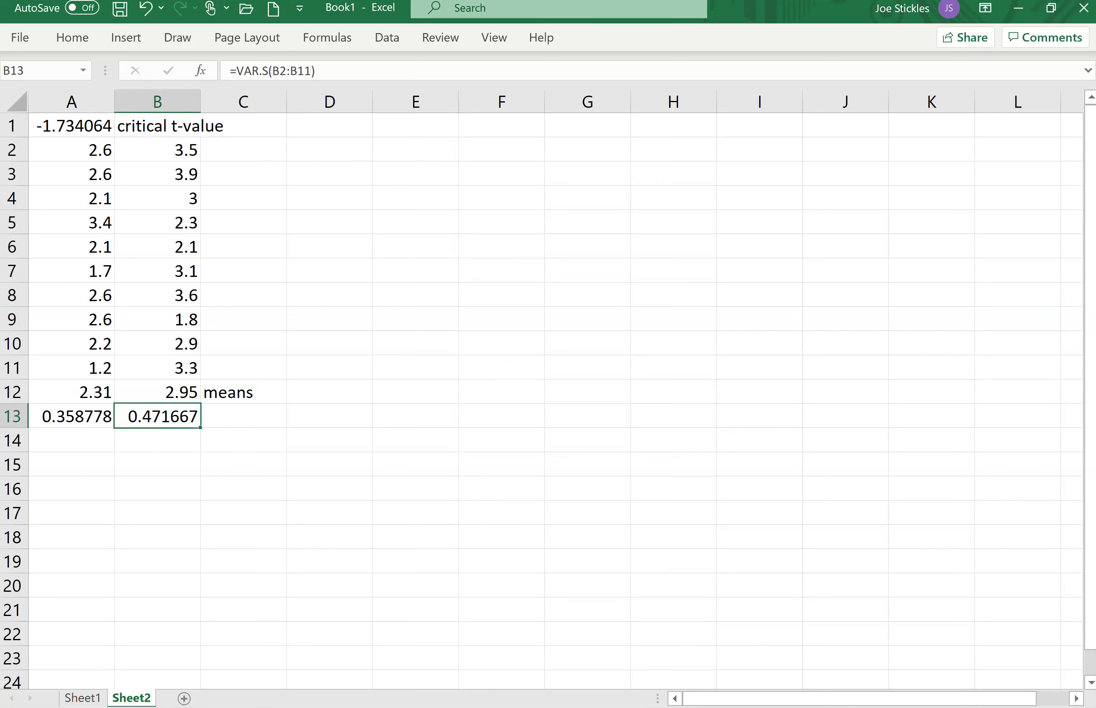
Label the variances in row 13 by entering sample variances in cell C13.
{"action": "key", "text": "Right"}
{"action": "type", "text": "sample variances"}
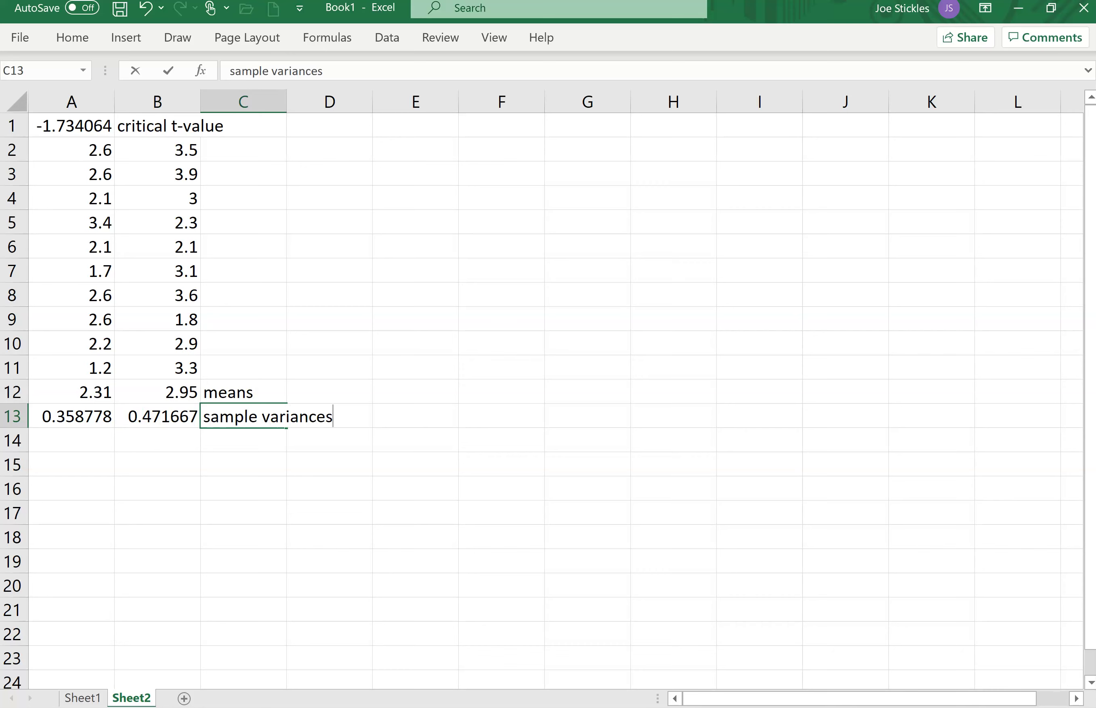
{"action": "key", "text": "Return"}
Calculate the pooled variance in cell A14 with the formula =(9*A13+9*B13)/18.
{"action": "key", "text": "Left"}
{"action": "key", "text": "Left"}
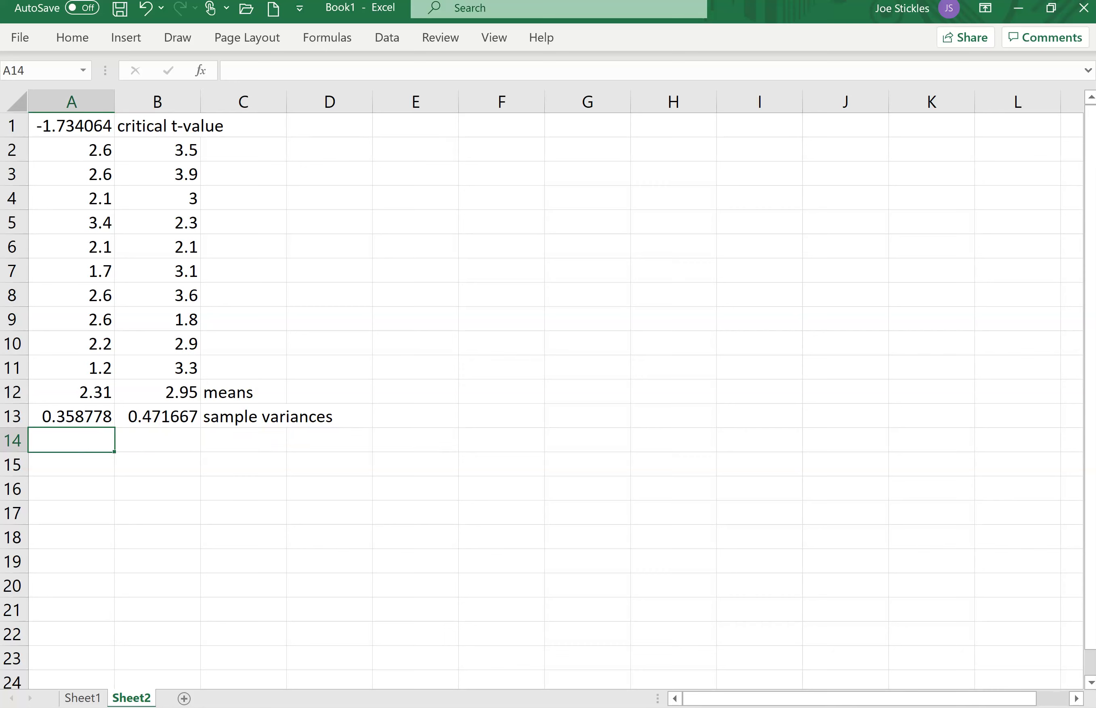
{"action": "type", "text": "=(9"}
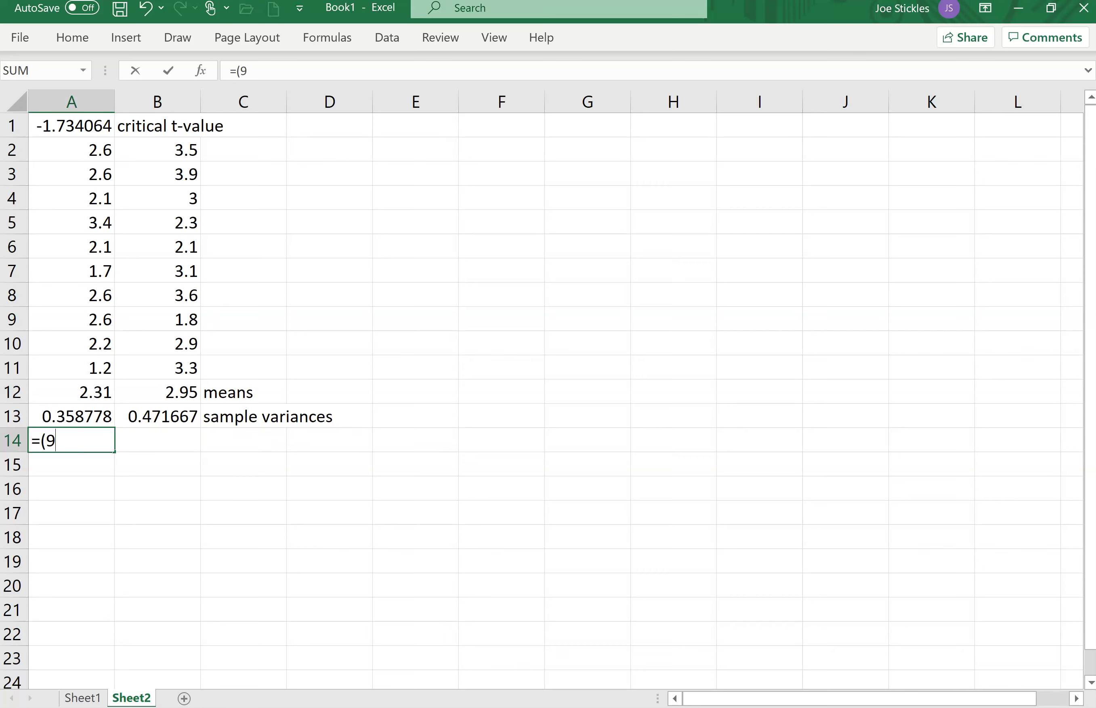
{"action": "type", "text": "*"}
{"action": "key", "text": "Up"}
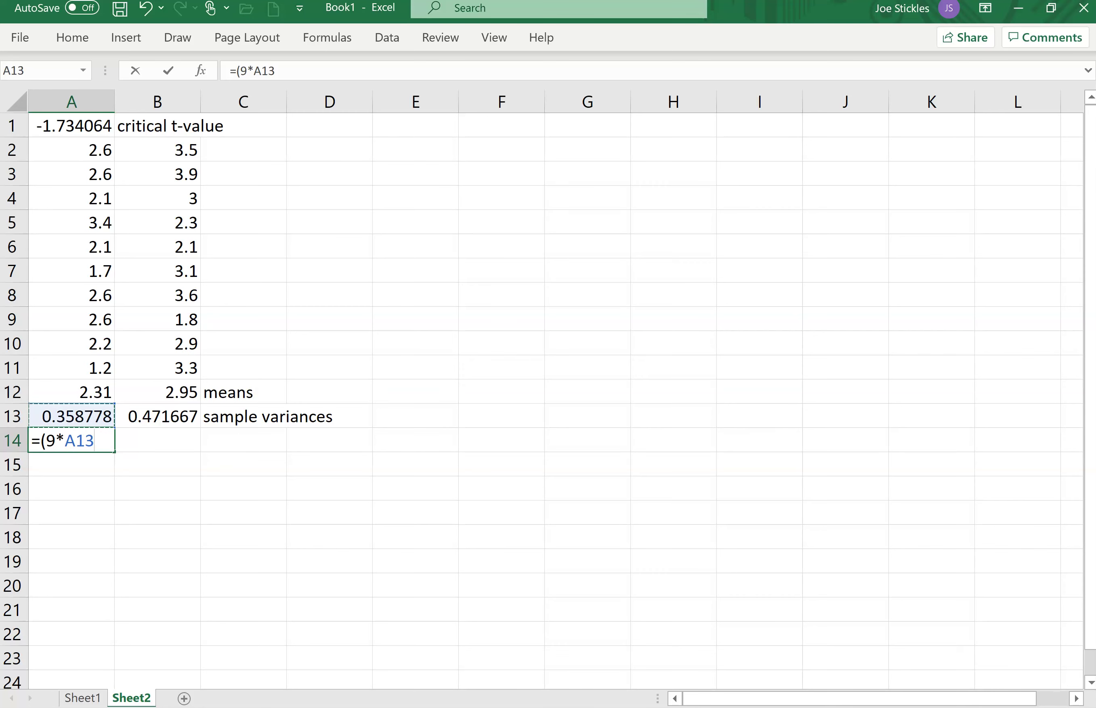
{"action": "type", "text": "+9*"}
{"action": "left_click", "coordinate": [71, 417]}
{"action": "left_click", "coordinate": [157, 416]}
{"action": "type", "text": ")/18"}
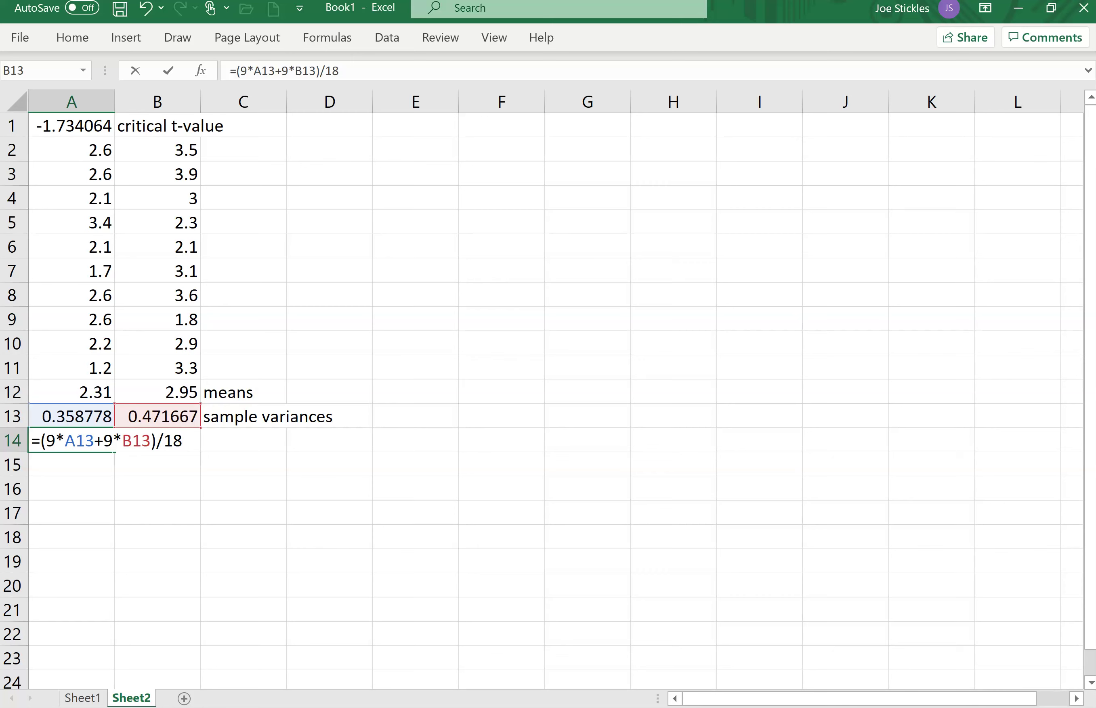
{"action": "key", "text": "Return"}
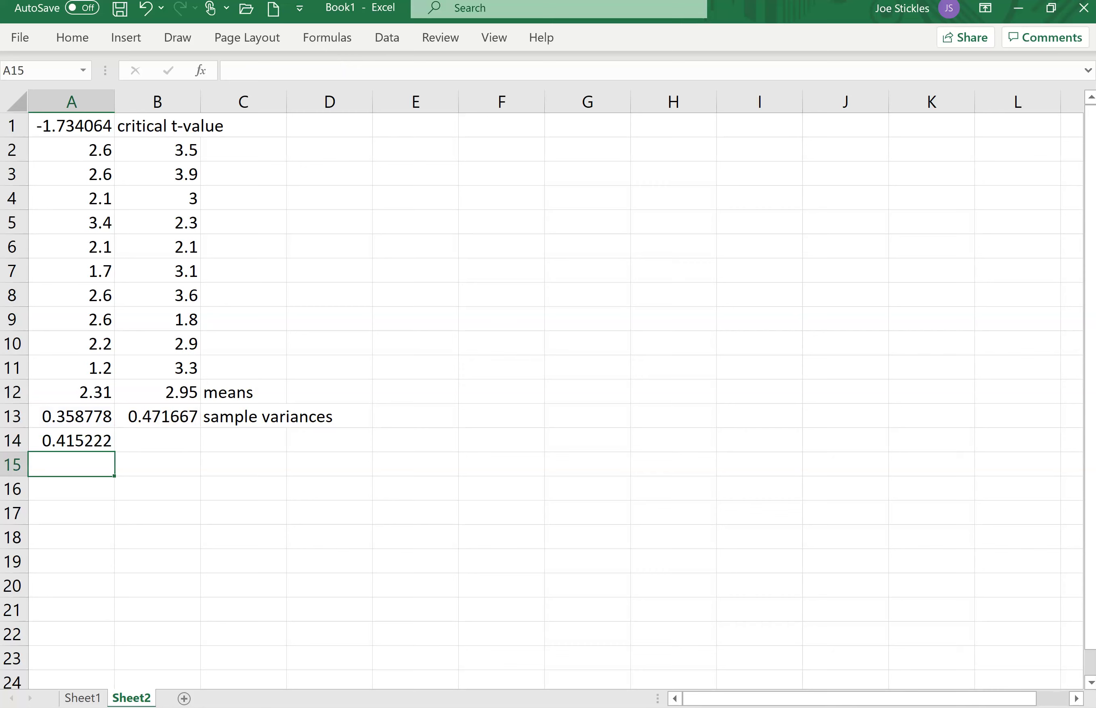
Label the result in row 14 by entering pooled variance in cell C14.
{"action": "left_click", "coordinate": [148, 440]}
{"action": "key", "text": "Right"}
{"action": "type", "text": "pool"}
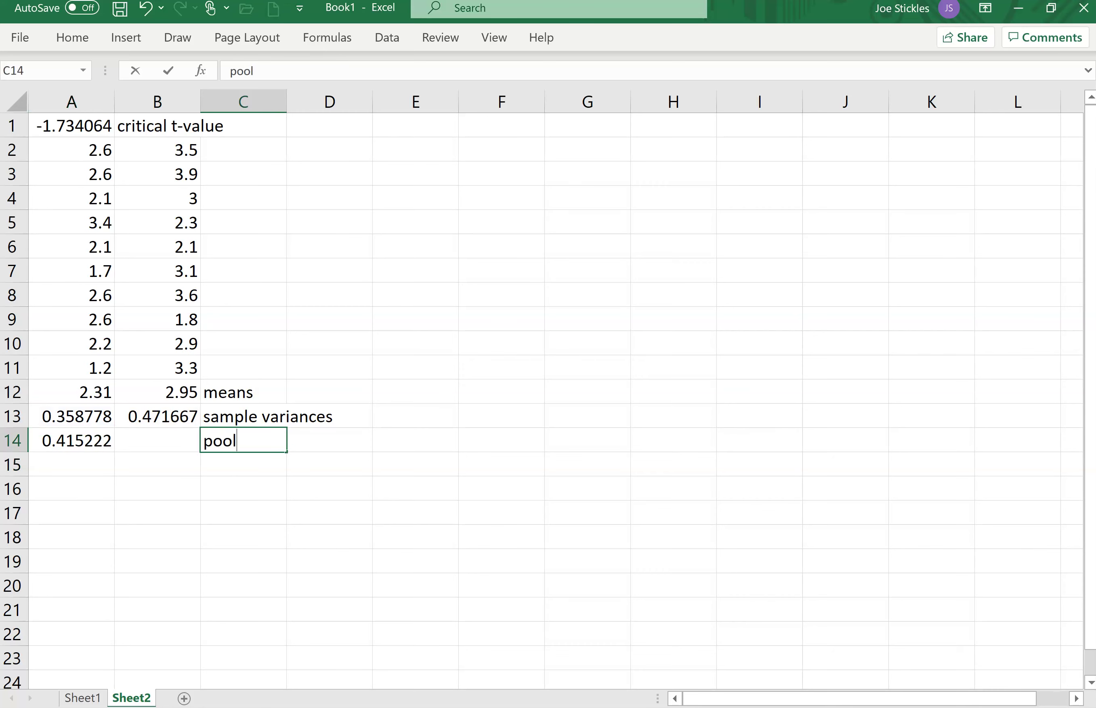
{"action": "type", "text": "ed variance"}
{"action": "key", "text": "Return"}
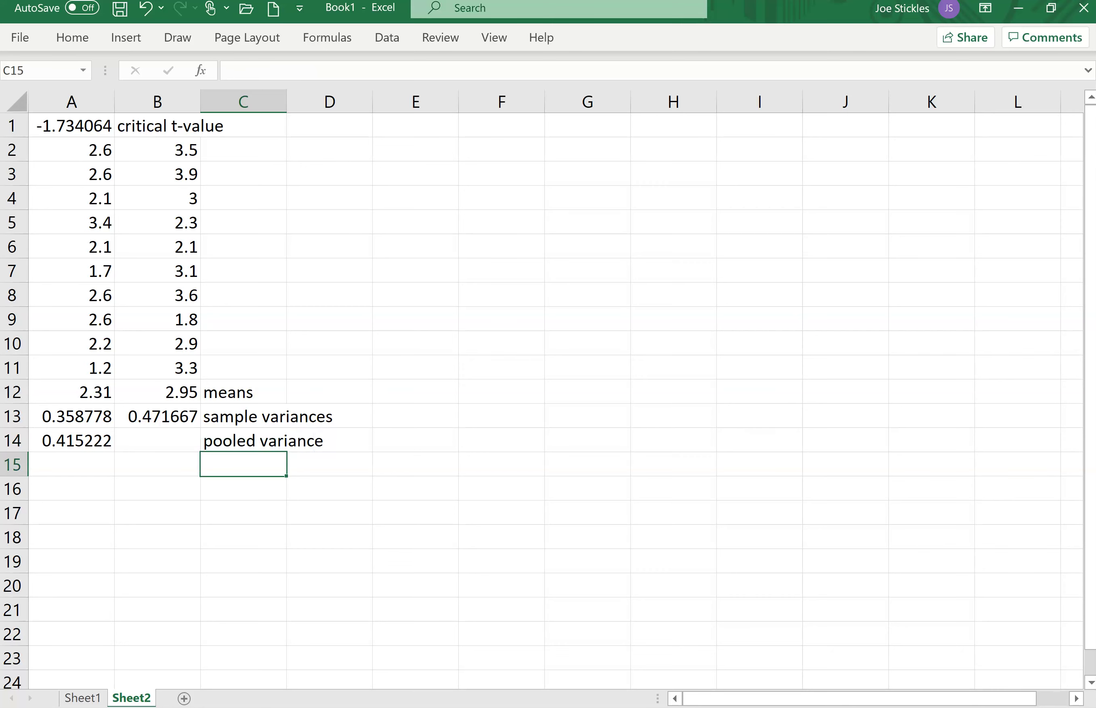
Calculate the test statistic in cell A16 with =(a12-b12)/sqrt(A14*(1/10+1/10)), accepting the suggested closing parenthesis.
{"action": "left_click", "coordinate": [158, 464]}
{"action": "left_click", "coordinate": [71, 465]}
{"action": "left_click", "coordinate": [71, 488]}
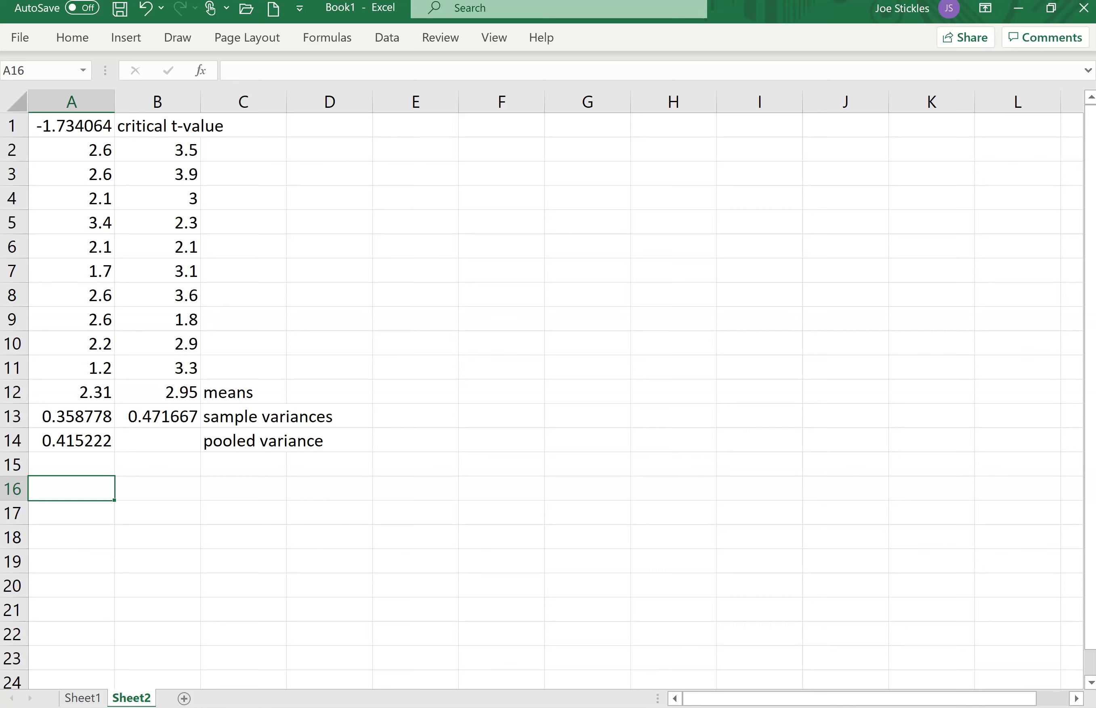
{"action": "type", "text": "=("}
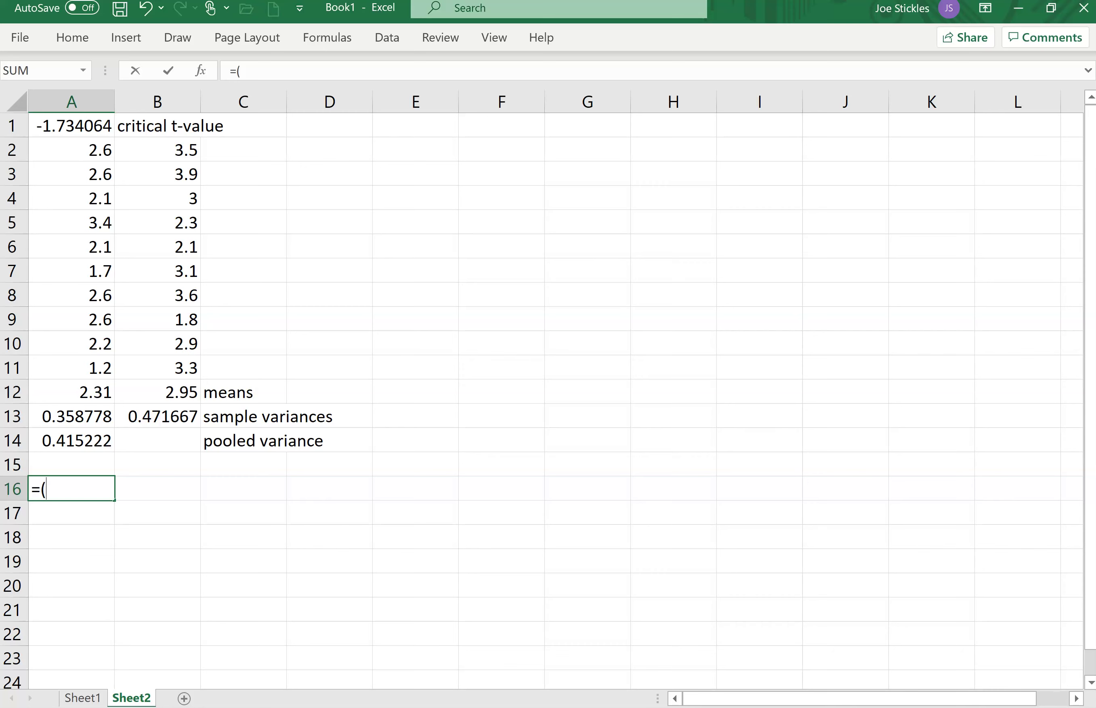
{"action": "type", "text": "a"}
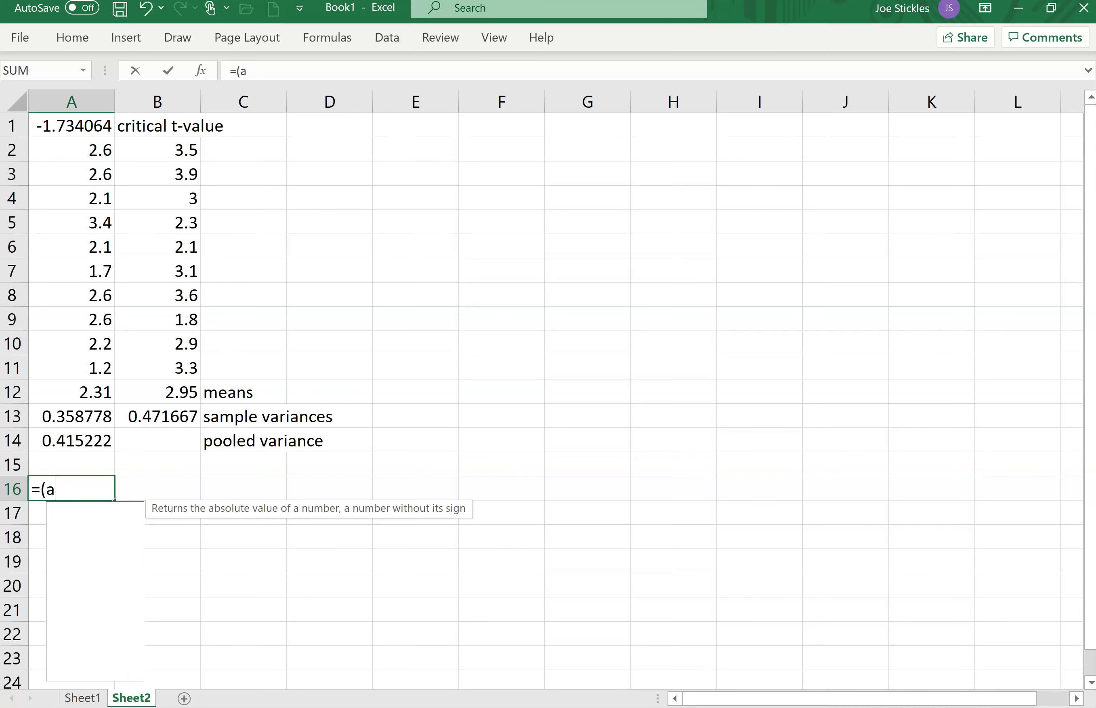
{"action": "type", "text": "12-b12"}
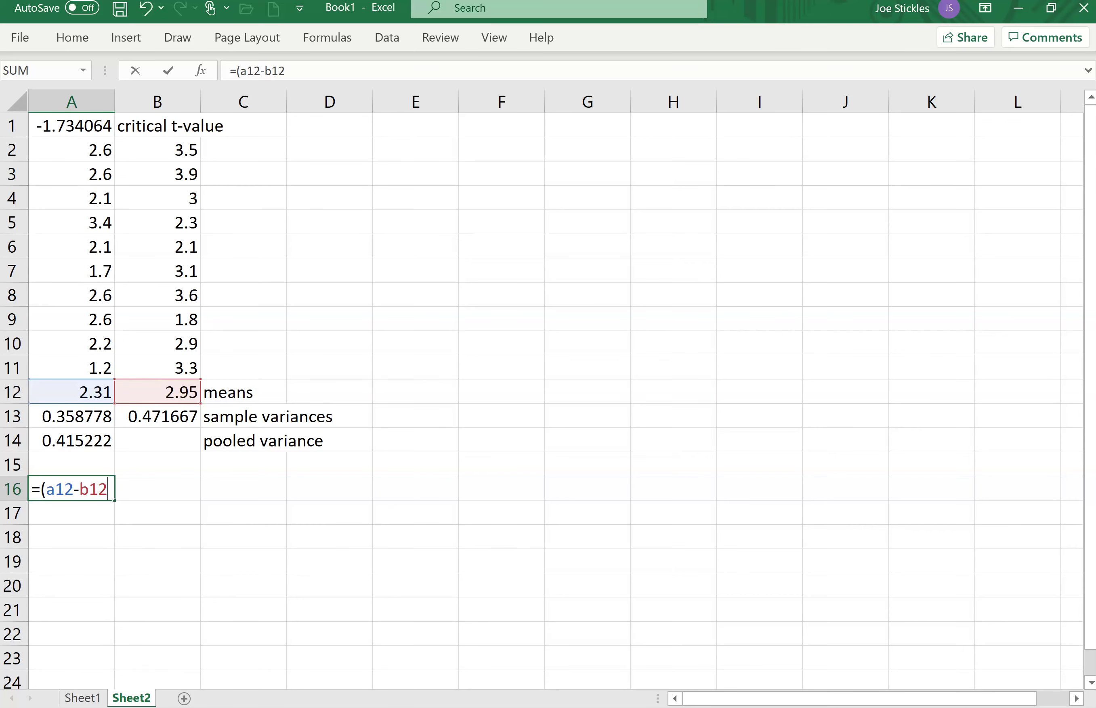
{"action": "type", "text": ")/sqrt("}
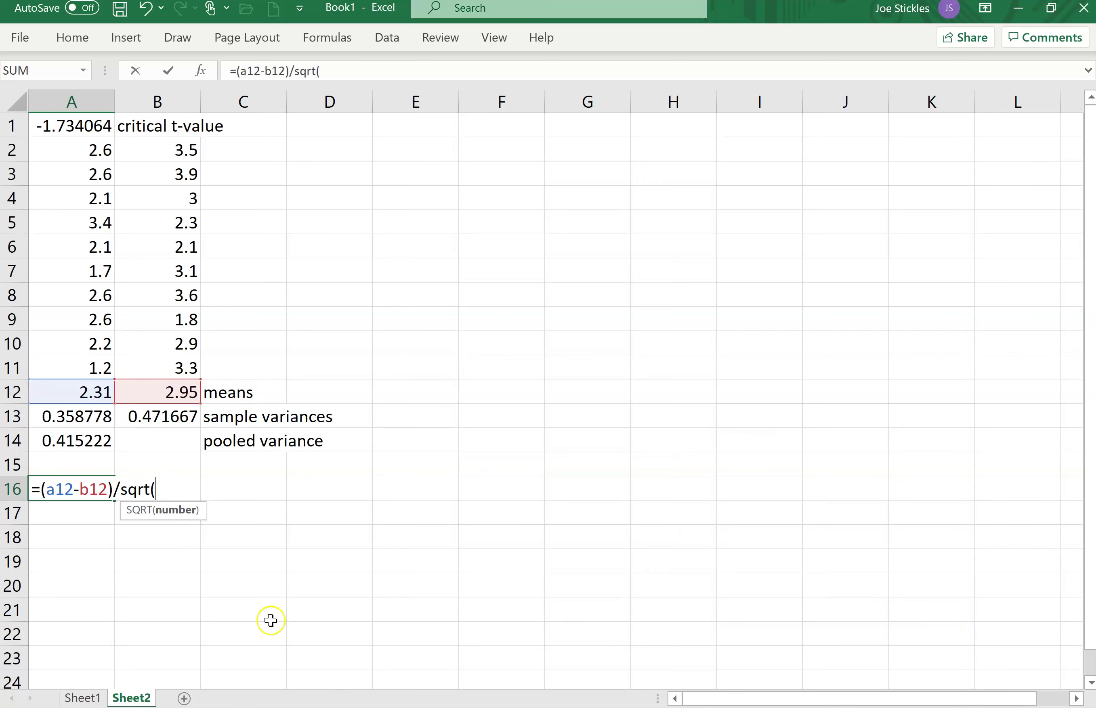
{"action": "left_click", "coordinate": [73, 442]}
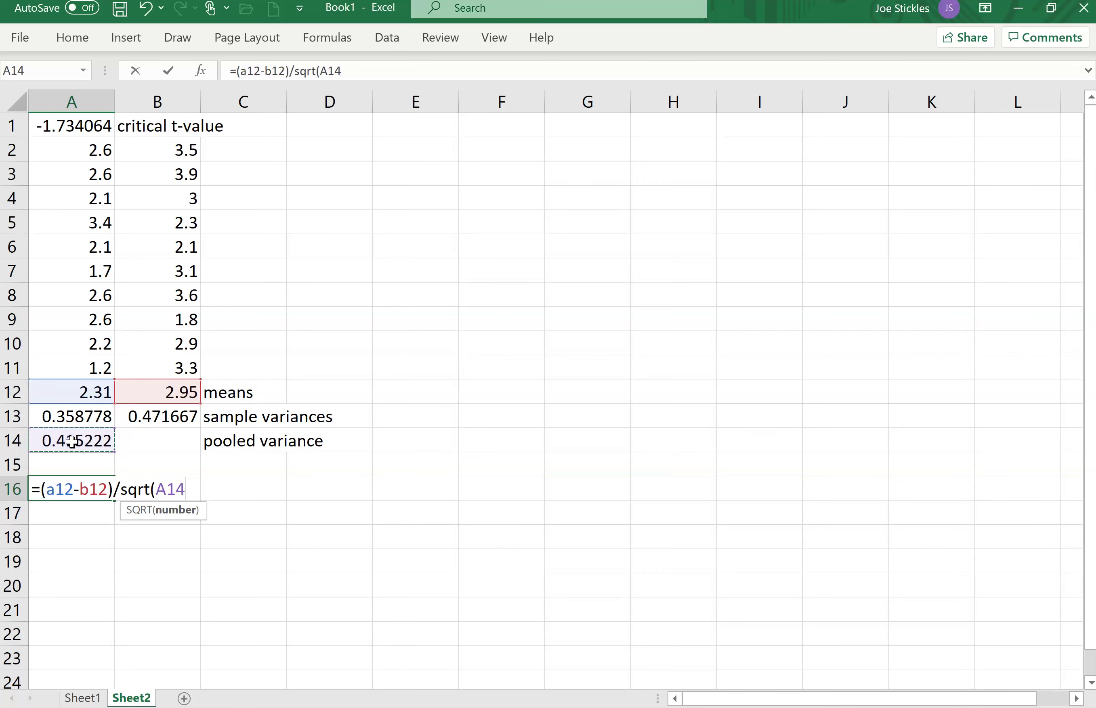
{"action": "type", "text": "*(1/10+1/10)"}
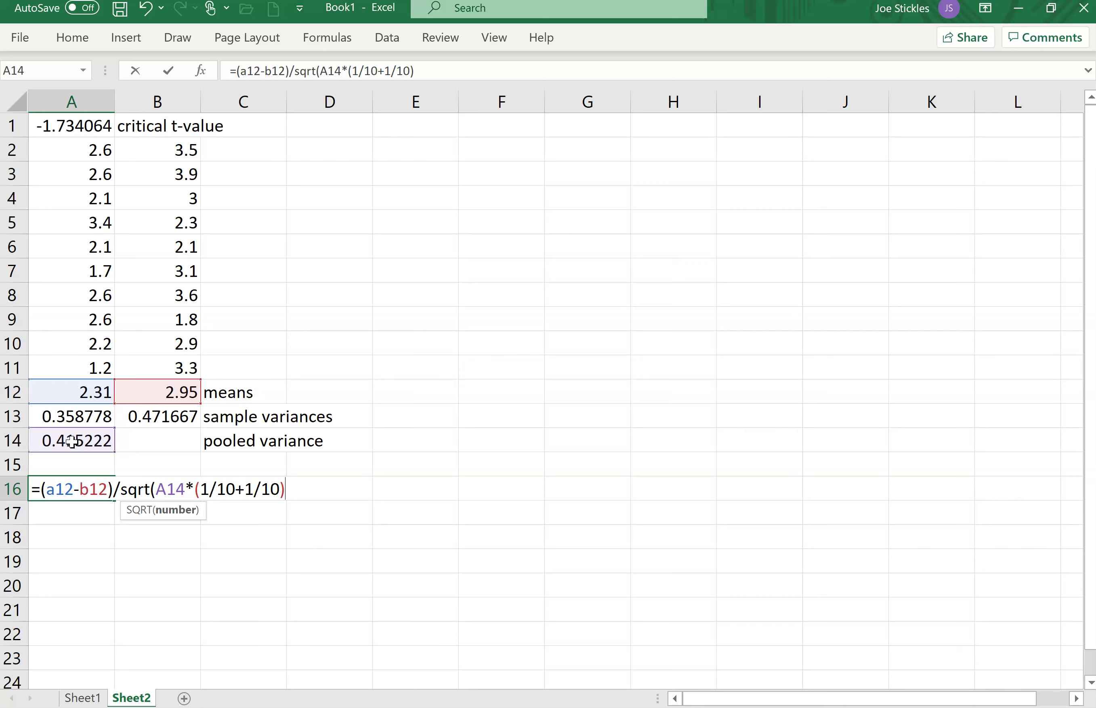
{"action": "key", "text": "Return"}
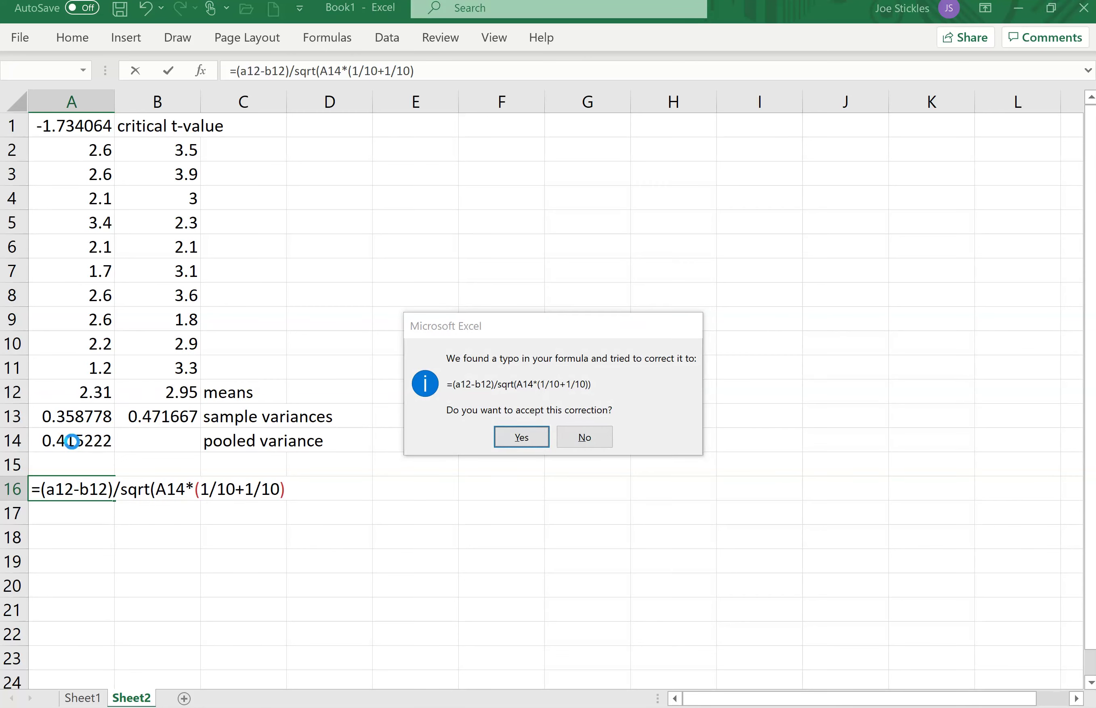
{"action": "key", "text": "Return"}
{"action": "key", "text": "Up"}
{"action": "key", "text": "Right"}
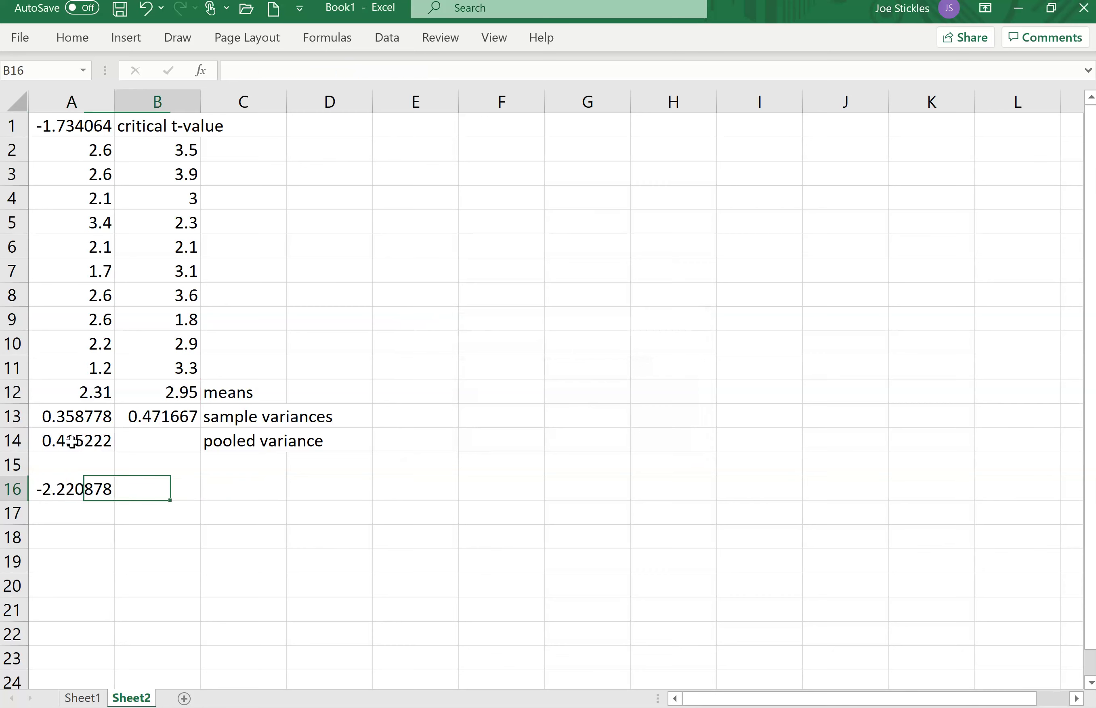
Label the result in row 16 by entering test stat. in cell C16.
{"action": "key", "text": "Left"}
{"action": "key", "text": "Right"}
{"action": "key", "text": "Right"}
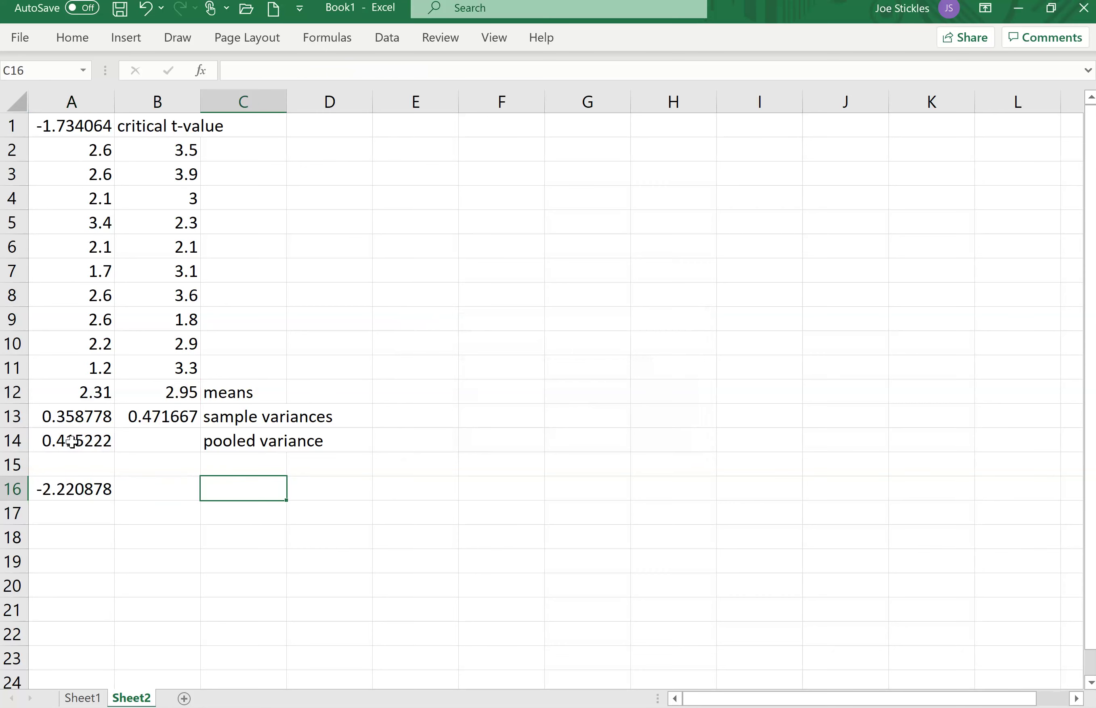
{"action": "type", "text": "test stat"}
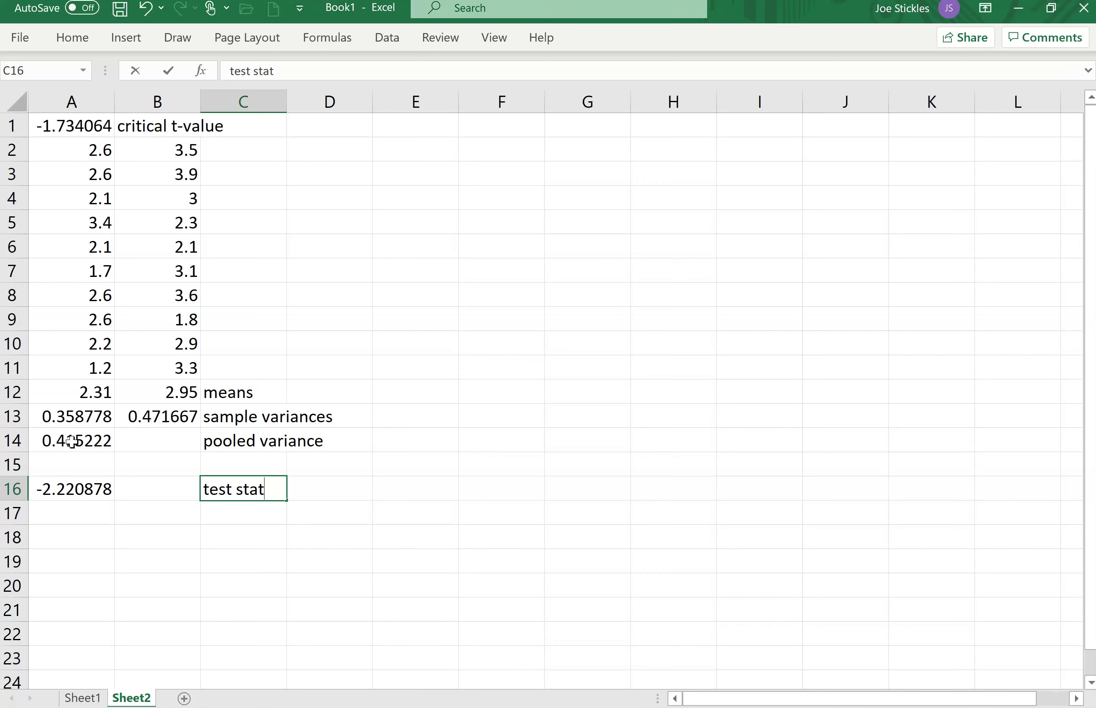
{"action": "type", "text": "."}
{"action": "key", "text": "Return"}
Enter the test conclusion Reject H_0. in cell A17.
{"action": "key", "text": "Left"}
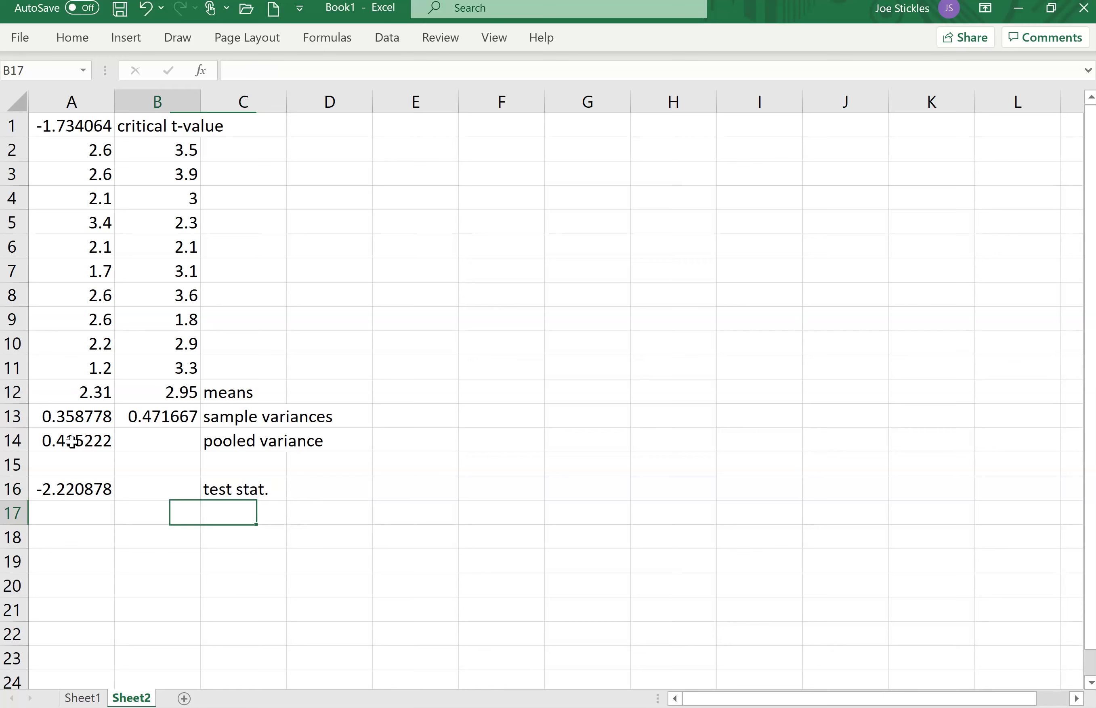
{"action": "key", "text": "Left"}
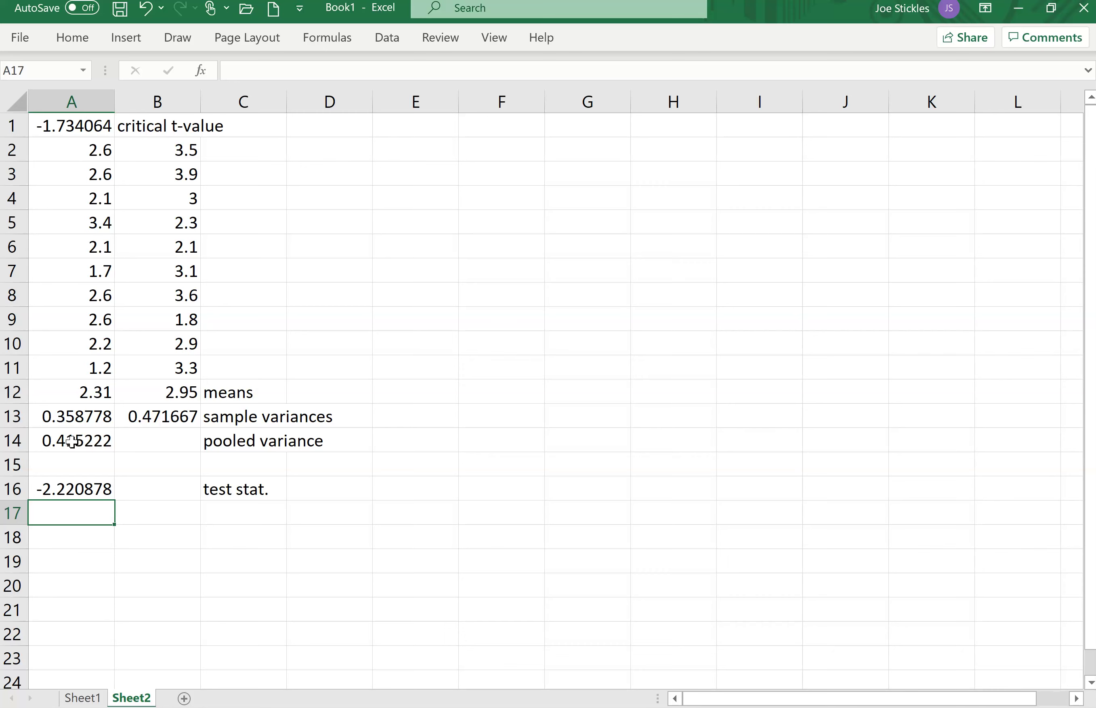
{"action": "type", "text": "Reject H"}
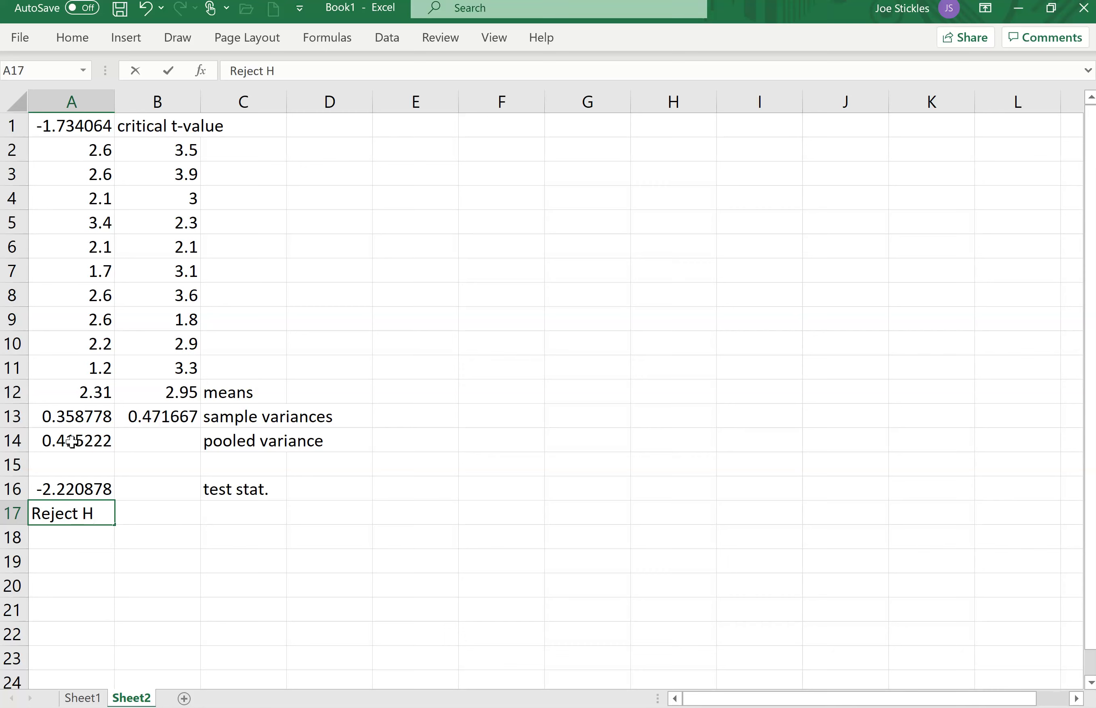
{"action": "type", "text": "_0."}
{"action": "key", "text": "Return"}
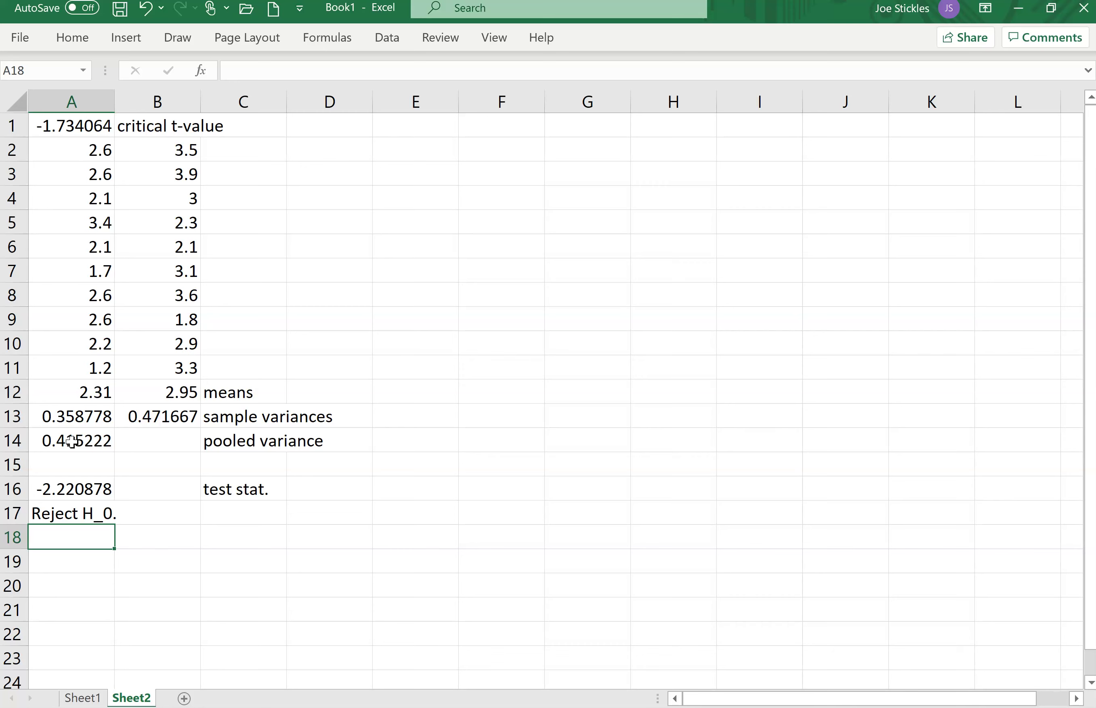
{"action": "key", "text": "Up"}
{"action": "key", "text": "Up"}
{"action": "key", "text": "Up"}
{"action": "key", "text": "Up"}
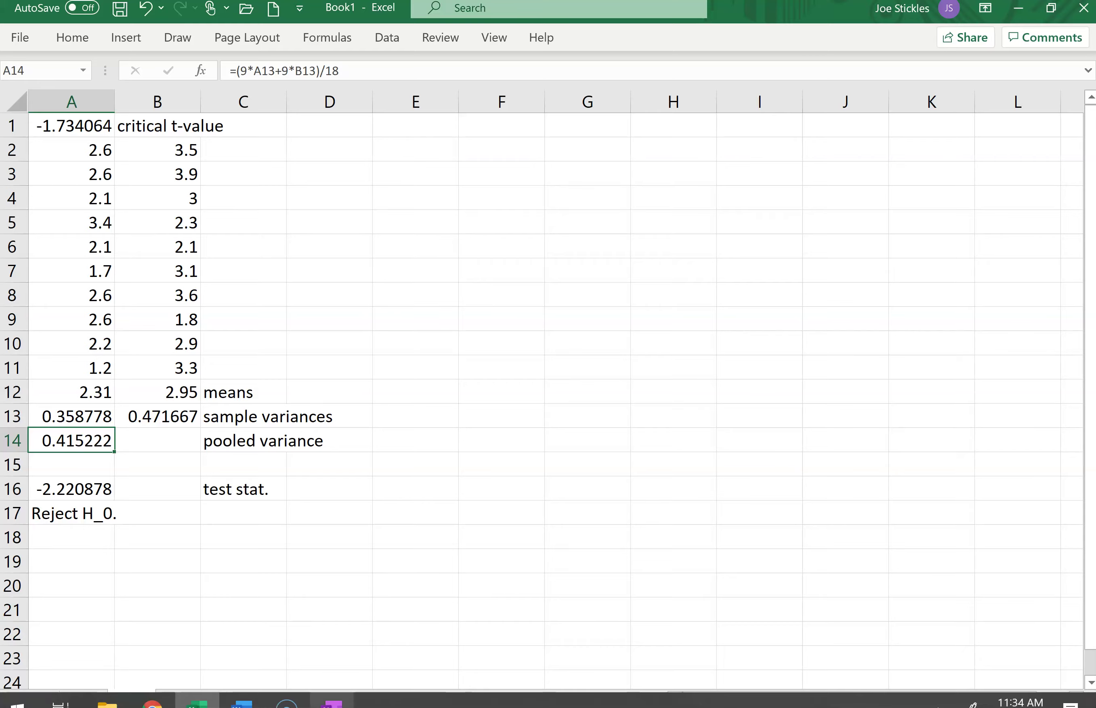
Switch to the OneNote page and handwrite "If σx² ≠ σy², then use" below the t-distribution curve in black ink.
{"action": "left_click", "coordinate": [331, 700]}
{"action": "scroll", "coordinate": [553, 368], "scroll_direction": "down", "scroll_amount": 8}
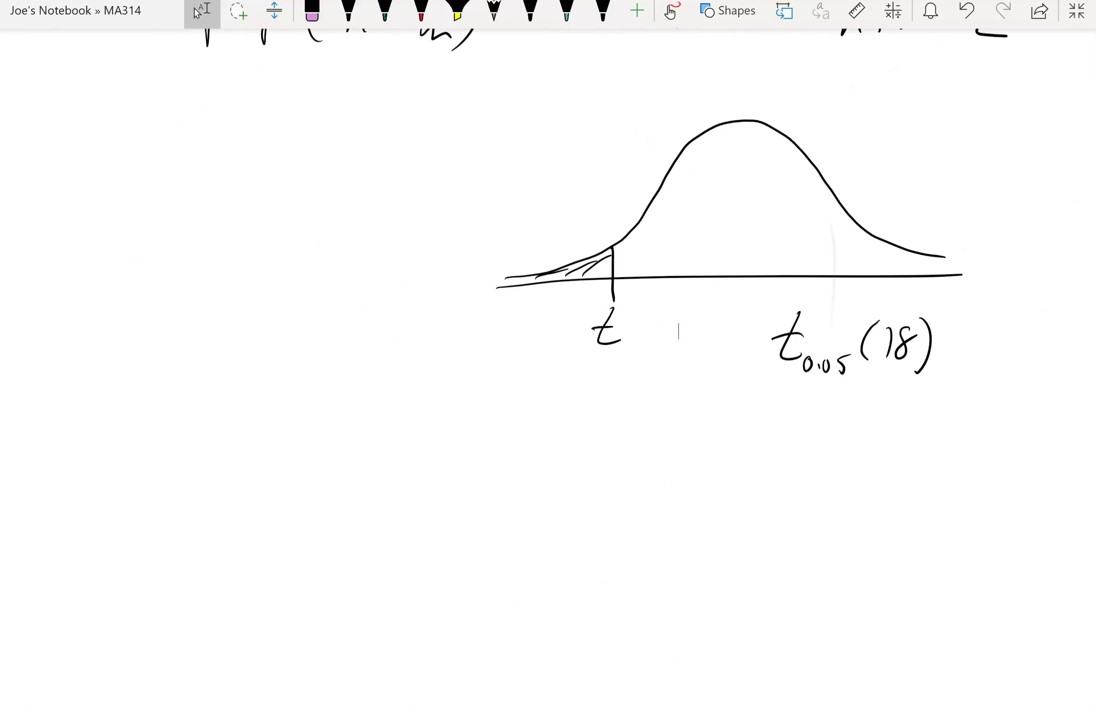
{"action": "left_click", "coordinate": [348, 12]}
{"action": "left_click_drag", "start_coordinate": [76, 371], "coordinate": [80, 428]}
{"action": "left_click_drag", "start_coordinate": [40, 380], "coordinate": [105, 371]}
{"action": "left_click_drag", "start_coordinate": [57, 424], "coordinate": [116, 418]}
{"action": "mouse_move", "coordinate": [164, 353]}
{"action": "left_mouse_down"}
{"action": "mouse_move", "coordinate": [162, 427]}
{"action": "mouse_move", "coordinate": [179, 393]}
{"action": "left_mouse_up"}
{"action": "mouse_move", "coordinate": [310, 376]}
{"action": "left_mouse_down"}
{"action": "mouse_move", "coordinate": [281, 384]}
{"action": "mouse_move", "coordinate": [277, 401]}
{"action": "mouse_move", "coordinate": [312, 436]}
{"action": "left_mouse_up"}
{"action": "left_click_drag", "start_coordinate": [310, 413], "coordinate": [289, 436]}
{"action": "left_click_drag", "start_coordinate": [321, 348], "coordinate": [346, 357]}
{"action": "mouse_move", "coordinate": [346, 389]}
{"action": "left_mouse_down"}
{"action": "mouse_move", "coordinate": [373, 386]}
{"action": "mouse_move", "coordinate": [401, 404]}
{"action": "mouse_move", "coordinate": [366, 426]}
{"action": "left_mouse_up"}
{"action": "mouse_move", "coordinate": [497, 371]}
{"action": "left_mouse_down"}
{"action": "mouse_move", "coordinate": [467, 390]}
{"action": "mouse_move", "coordinate": [509, 433]}
{"action": "mouse_move", "coordinate": [504, 446]}
{"action": "left_mouse_up"}
{"action": "mouse_move", "coordinate": [523, 355]}
{"action": "left_mouse_down"}
{"action": "mouse_move", "coordinate": [537, 372]}
{"action": "mouse_move", "coordinate": [558, 368]}
{"action": "left_mouse_up"}
{"action": "left_click_drag", "start_coordinate": [575, 439], "coordinate": [569, 456]}
{"action": "left_click_drag", "start_coordinate": [627, 394], "coordinate": [627, 429]}
{"action": "mouse_move", "coordinate": [601, 406]}
{"action": "left_mouse_down"}
{"action": "mouse_move", "coordinate": [659, 386]}
{"action": "mouse_move", "coordinate": [716, 422]}
{"action": "left_mouse_up"}
{"action": "left_click_drag", "start_coordinate": [734, 421], "coordinate": [764, 414]}
{"action": "mouse_move", "coordinate": [824, 387]}
{"action": "left_mouse_down"}
{"action": "mouse_move", "coordinate": [856, 417]}
{"action": "mouse_move", "coordinate": [879, 418]}
{"action": "left_mouse_up"}
{"action": "left_click_drag", "start_coordinate": [910, 406], "coordinate": [941, 415]}
Handwrite the square root of Sx²/n + Sy²/m on the line below "If σx² ≠ σy², then use".
{"action": "mouse_move", "coordinate": [202, 578]}
{"action": "left_mouse_down"}
{"action": "mouse_move", "coordinate": [229, 492]}
{"action": "mouse_move", "coordinate": [525, 480]}
{"action": "left_mouse_up"}
{"action": "left_click_drag", "start_coordinate": [289, 498], "coordinate": [274, 535]}
{"action": "mouse_move", "coordinate": [292, 521]}
{"action": "left_mouse_down"}
{"action": "mouse_move", "coordinate": [316, 542]}
{"action": "mouse_move", "coordinate": [291, 540]}
{"action": "left_mouse_up"}
{"action": "left_click_drag", "start_coordinate": [323, 504], "coordinate": [341, 510]}
{"action": "left_click_drag", "start_coordinate": [241, 554], "coordinate": [355, 549]}
{"action": "left_click_drag", "start_coordinate": [276, 574], "coordinate": [278, 588]}
{"action": "left_click_drag", "start_coordinate": [278, 581], "coordinate": [310, 582]}
{"action": "left_click_drag", "start_coordinate": [377, 543], "coordinate": [382, 562]}
{"action": "left_click_drag", "start_coordinate": [370, 547], "coordinate": [397, 544]}
{"action": "mouse_move", "coordinate": [482, 503]}
{"action": "left_mouse_down"}
{"action": "mouse_move", "coordinate": [453, 534]}
{"action": "mouse_move", "coordinate": [479, 530]}
{"action": "left_mouse_up"}
{"action": "left_click_drag", "start_coordinate": [491, 516], "coordinate": [489, 548]}
{"action": "left_click_drag", "start_coordinate": [506, 496], "coordinate": [533, 508]}
{"action": "left_click_drag", "start_coordinate": [443, 553], "coordinate": [536, 542]}
{"action": "left_click_drag", "start_coordinate": [467, 571], "coordinate": [469, 583]}
{"action": "left_click_drag", "start_coordinate": [470, 579], "coordinate": [505, 577]}
Handwrite "for stand. dev. estimate" after the square root expression, touching up the letter a in "stand.".
{"action": "mouse_move", "coordinate": [638, 494]}
{"action": "left_mouse_down"}
{"action": "mouse_move", "coordinate": [610, 552]}
{"action": "mouse_move", "coordinate": [639, 524]}
{"action": "left_mouse_up"}
{"action": "mouse_move", "coordinate": [638, 523]}
{"action": "left_mouse_down"}
{"action": "mouse_move", "coordinate": [752, 510]}
{"action": "mouse_move", "coordinate": [723, 550]}
{"action": "left_mouse_up"}
{"action": "mouse_move", "coordinate": [781, 481]}
{"action": "left_mouse_down"}
{"action": "mouse_move", "coordinate": [788, 544]}
{"action": "mouse_move", "coordinate": [851, 542]}
{"action": "left_mouse_up"}
{"action": "mouse_move", "coordinate": [877, 523]}
{"action": "left_mouse_down"}
{"action": "mouse_move", "coordinate": [868, 530]}
{"action": "mouse_move", "coordinate": [890, 545]}
{"action": "left_mouse_up"}
{"action": "left_click", "coordinate": [916, 534]}
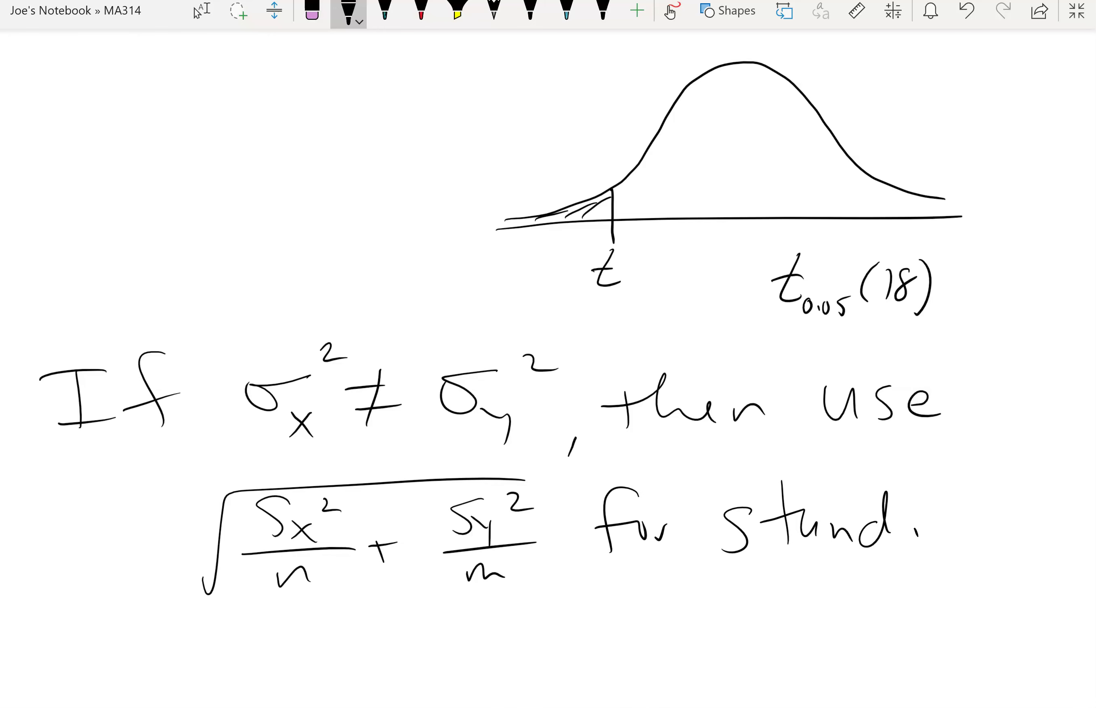
{"action": "mouse_move", "coordinate": [236, 626]}
{"action": "left_mouse_down"}
{"action": "mouse_move", "coordinate": [229, 603]}
{"action": "mouse_move", "coordinate": [276, 644]}
{"action": "left_mouse_up"}
{"action": "left_click_drag", "start_coordinate": [302, 627], "coordinate": [327, 625]}
{"action": "left_click", "coordinate": [347, 644]}
{"action": "mouse_move", "coordinate": [413, 626]}
{"action": "left_mouse_down"}
{"action": "mouse_move", "coordinate": [400, 635]}
{"action": "mouse_move", "coordinate": [414, 645]}
{"action": "left_mouse_up"}
{"action": "left_click_drag", "start_coordinate": [458, 617], "coordinate": [430, 645]}
{"action": "left_click_drag", "start_coordinate": [491, 588], "coordinate": [489, 639]}
{"action": "mouse_move", "coordinate": [470, 613]}
{"action": "left_mouse_down"}
{"action": "mouse_move", "coordinate": [506, 639]}
{"action": "mouse_move", "coordinate": [584, 632]}
{"action": "left_mouse_up"}
{"action": "left_click_drag", "start_coordinate": [605, 579], "coordinate": [606, 623]}
{"action": "left_click_drag", "start_coordinate": [592, 617], "coordinate": [652, 623]}
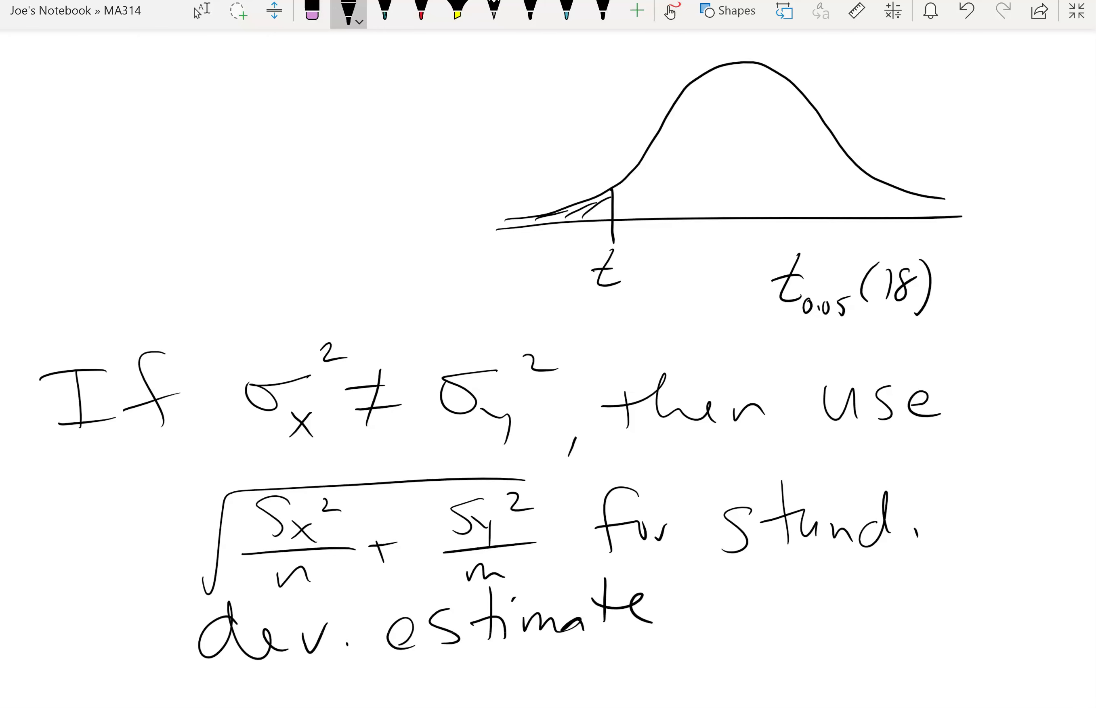
{"action": "mouse_move", "coordinate": [819, 508]}
{"action": "left_mouse_down"}
{"action": "mouse_move", "coordinate": [811, 519]}
{"action": "mouse_move", "coordinate": [822, 537]}
{"action": "left_mouse_up"}
Handwrite "We also use" on a new line below "dev. estimate".
{"action": "scroll", "coordinate": [548, 345], "scroll_direction": "down", "scroll_amount": 3}
{"action": "left_click", "coordinate": [201, 11]}
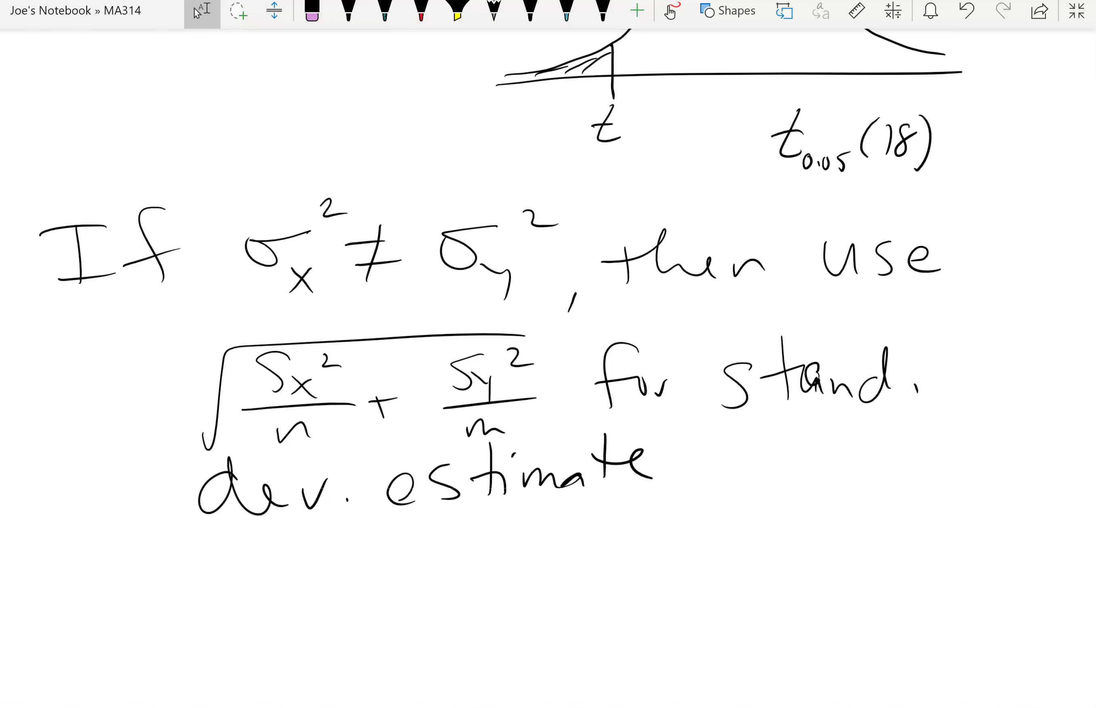
{"action": "left_click", "coordinate": [349, 12]}
{"action": "mouse_move", "coordinate": [40, 567]}
{"action": "left_mouse_down"}
{"action": "mouse_move", "coordinate": [59, 592]}
{"action": "mouse_move", "coordinate": [80, 571]}
{"action": "left_mouse_up"}
{"action": "left_click_drag", "start_coordinate": [85, 609], "coordinate": [111, 624]}
{"action": "left_click_drag", "start_coordinate": [181, 591], "coordinate": [180, 623]}
{"action": "mouse_move", "coordinate": [194, 545]}
{"action": "left_mouse_down"}
{"action": "mouse_move", "coordinate": [187, 610]}
{"action": "mouse_move", "coordinate": [207, 612]}
{"action": "mouse_move", "coordinate": [240, 590]}
{"action": "left_mouse_up"}
{"action": "mouse_move", "coordinate": [290, 570]}
{"action": "left_mouse_down"}
{"action": "mouse_move", "coordinate": [302, 607]}
{"action": "mouse_move", "coordinate": [315, 610]}
{"action": "left_mouse_up"}
{"action": "mouse_move", "coordinate": [352, 576]}
{"action": "left_mouse_down"}
{"action": "mouse_move", "coordinate": [334, 606]}
{"action": "mouse_move", "coordinate": [371, 583]}
{"action": "mouse_move", "coordinate": [397, 601]}
{"action": "left_mouse_up"}
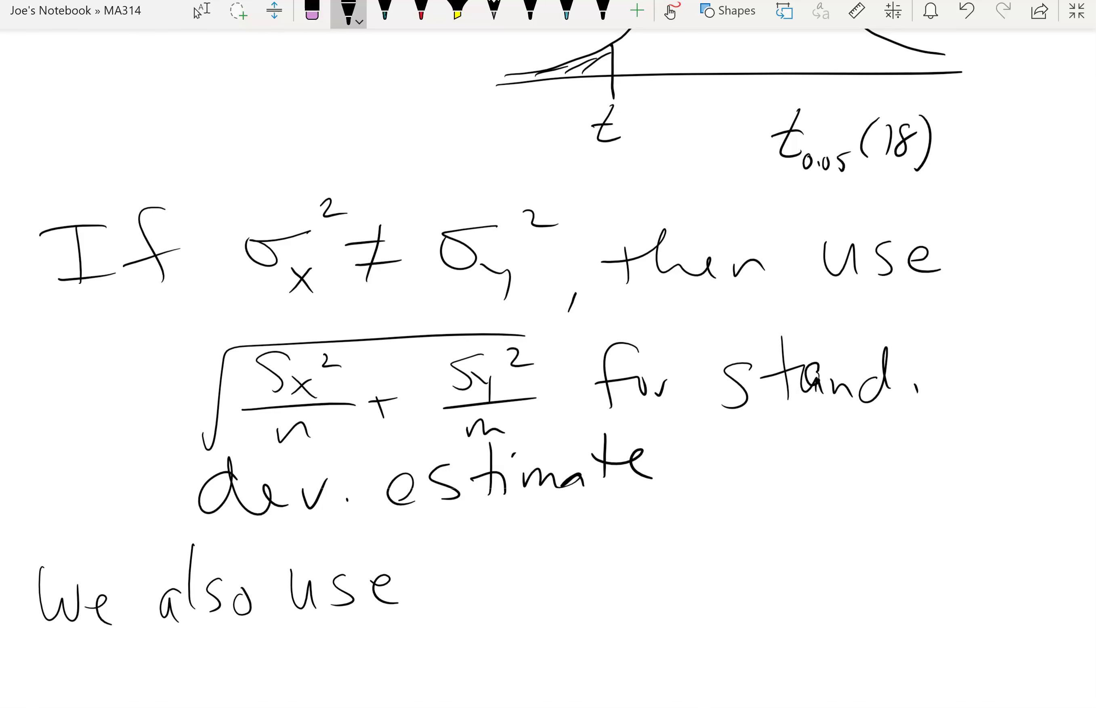
Continue the line after "We also use" with the handwritten words "Welch's degrees for".
{"action": "mouse_move", "coordinate": [467, 556]}
{"action": "left_mouse_down"}
{"action": "mouse_move", "coordinate": [485, 594]}
{"action": "mouse_move", "coordinate": [507, 570]}
{"action": "left_mouse_up"}
{"action": "mouse_move", "coordinate": [519, 599]}
{"action": "left_mouse_down"}
{"action": "mouse_move", "coordinate": [537, 590]}
{"action": "mouse_move", "coordinate": [543, 600]}
{"action": "left_mouse_up"}
{"action": "left_click_drag", "start_coordinate": [552, 543], "coordinate": [551, 601]}
{"action": "mouse_move", "coordinate": [580, 573]}
{"action": "left_mouse_down"}
{"action": "mouse_move", "coordinate": [571, 594]}
{"action": "mouse_move", "coordinate": [591, 599]}
{"action": "left_mouse_up"}
{"action": "left_click_drag", "start_coordinate": [602, 536], "coordinate": [615, 599]}
{"action": "left_click_drag", "start_coordinate": [643, 509], "coordinate": [636, 535]}
{"action": "left_click_drag", "start_coordinate": [656, 564], "coordinate": [639, 591]}
{"action": "mouse_move", "coordinate": [728, 576]}
{"action": "left_mouse_down"}
{"action": "mouse_move", "coordinate": [708, 580]}
{"action": "mouse_move", "coordinate": [730, 598]}
{"action": "left_mouse_up"}
{"action": "mouse_move", "coordinate": [732, 587]}
{"action": "left_mouse_down"}
{"action": "mouse_move", "coordinate": [816, 570]}
{"action": "mouse_move", "coordinate": [818, 592]}
{"action": "left_mouse_up"}
{"action": "left_click_drag", "start_coordinate": [829, 581], "coordinate": [864, 587]}
{"action": "mouse_move", "coordinate": [957, 508]}
{"action": "left_mouse_down"}
{"action": "mouse_move", "coordinate": [941, 580]}
{"action": "mouse_move", "coordinate": [944, 557]}
{"action": "left_mouse_up"}
{"action": "left_click_drag", "start_coordinate": [955, 557], "coordinate": [975, 555]}
{"action": "left_click_drag", "start_coordinate": [983, 571], "coordinate": [1023, 549]}
Handwrite "t-dist. (on" on the line below "We also use".
{"action": "left_click_drag", "start_coordinate": [54, 643], "coordinate": [70, 693]}
{"action": "left_click_drag", "start_coordinate": [42, 675], "coordinate": [112, 672]}
{"action": "left_click_drag", "start_coordinate": [138, 672], "coordinate": [145, 695]}
{"action": "mouse_move", "coordinate": [170, 666]}
{"action": "left_mouse_down"}
{"action": "mouse_move", "coordinate": [167, 685]}
{"action": "mouse_move", "coordinate": [184, 681]}
{"action": "left_mouse_up"}
{"action": "left_click_drag", "start_coordinate": [211, 635], "coordinate": [208, 681]}
{"action": "left_click_drag", "start_coordinate": [200, 670], "coordinate": [227, 663]}
{"action": "left_click", "coordinate": [241, 675]}
{"action": "left_click_drag", "start_coordinate": [303, 661], "coordinate": [344, 681]}
{"action": "left_click_drag", "start_coordinate": [313, 623], "coordinate": [304, 698]}
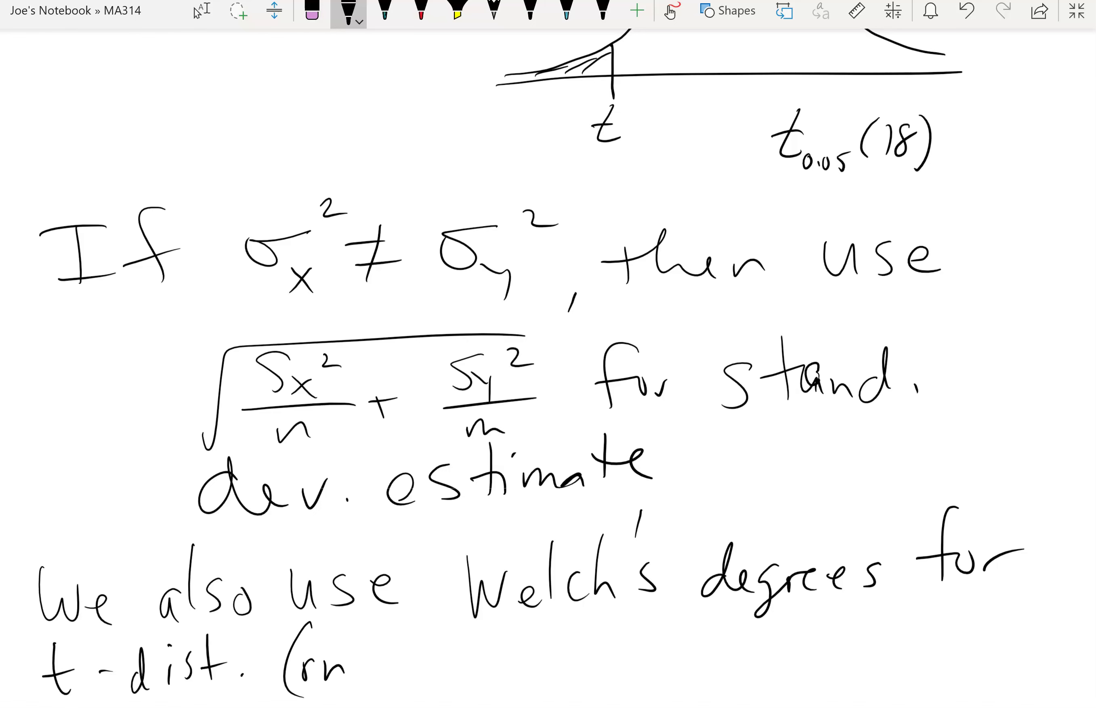
Erase the word "for" after "Welch's degrees" and handwrite "of freedom" in its place.
{"action": "left_click_drag", "start_coordinate": [935, 543], "coordinate": [1003, 560]}
{"action": "left_click", "coordinate": [348, 13]}
{"action": "left_click_drag", "start_coordinate": [928, 570], "coordinate": [926, 573]}
{"action": "mouse_move", "coordinate": [955, 537]}
{"action": "left_mouse_down"}
{"action": "mouse_move", "coordinate": [946, 581]}
{"action": "mouse_move", "coordinate": [948, 567]}
{"action": "left_mouse_up"}
{"action": "left_click", "coordinate": [975, 568]}
{"action": "mouse_move", "coordinate": [998, 534]}
{"action": "left_mouse_down"}
{"action": "mouse_move", "coordinate": [984, 584]}
{"action": "mouse_move", "coordinate": [1011, 571]}
{"action": "mouse_move", "coordinate": [1041, 575]}
{"action": "mouse_move", "coordinate": [1045, 546]}
{"action": "mouse_move", "coordinate": [1077, 578]}
{"action": "left_mouse_up"}
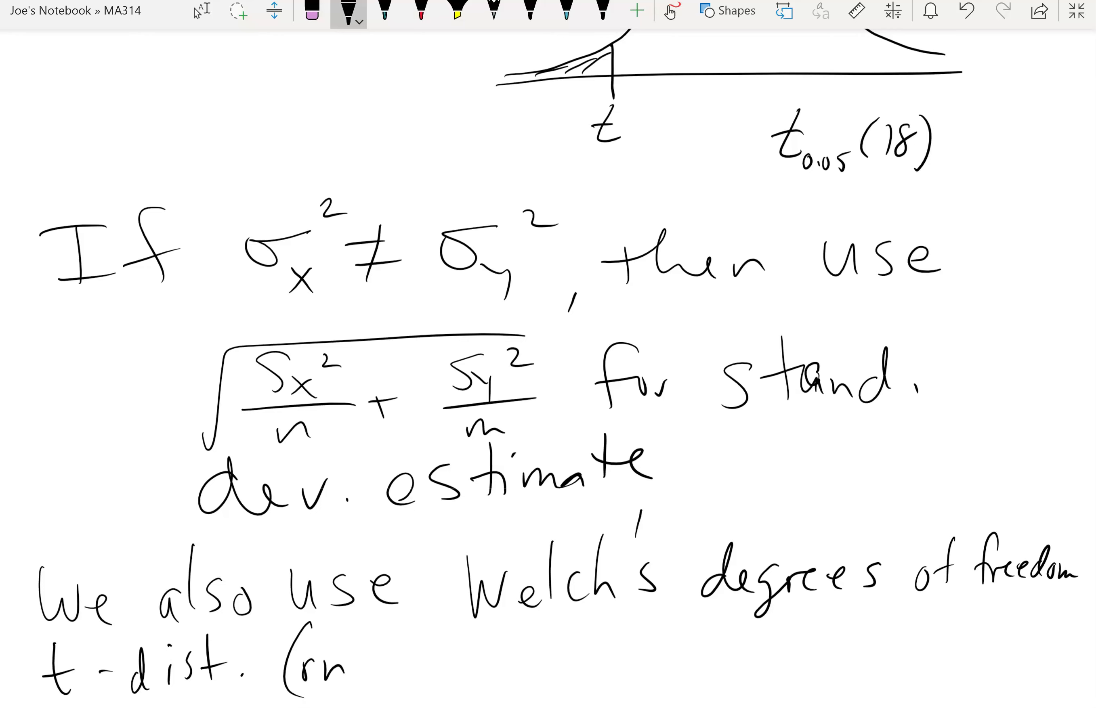
Erase the handwritten "t-dist. (on" from the line below "We also use".
{"action": "scroll", "coordinate": [547, 369], "scroll_direction": "down", "scroll_amount": 3}
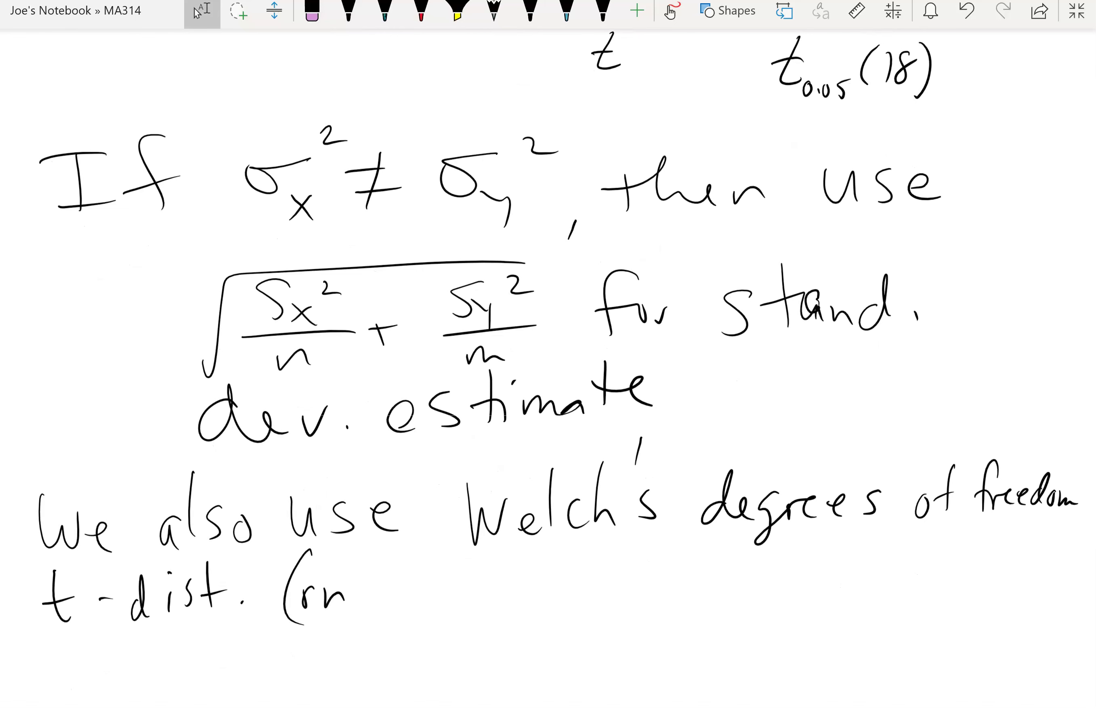
{"action": "mouse_move", "coordinate": [60, 599]}
{"action": "left_mouse_down"}
{"action": "mouse_move", "coordinate": [216, 594]}
{"action": "mouse_move", "coordinate": [41, 601]}
{"action": "left_mouse_up"}
{"action": "left_click_drag", "start_coordinate": [168, 598], "coordinate": [336, 599]}
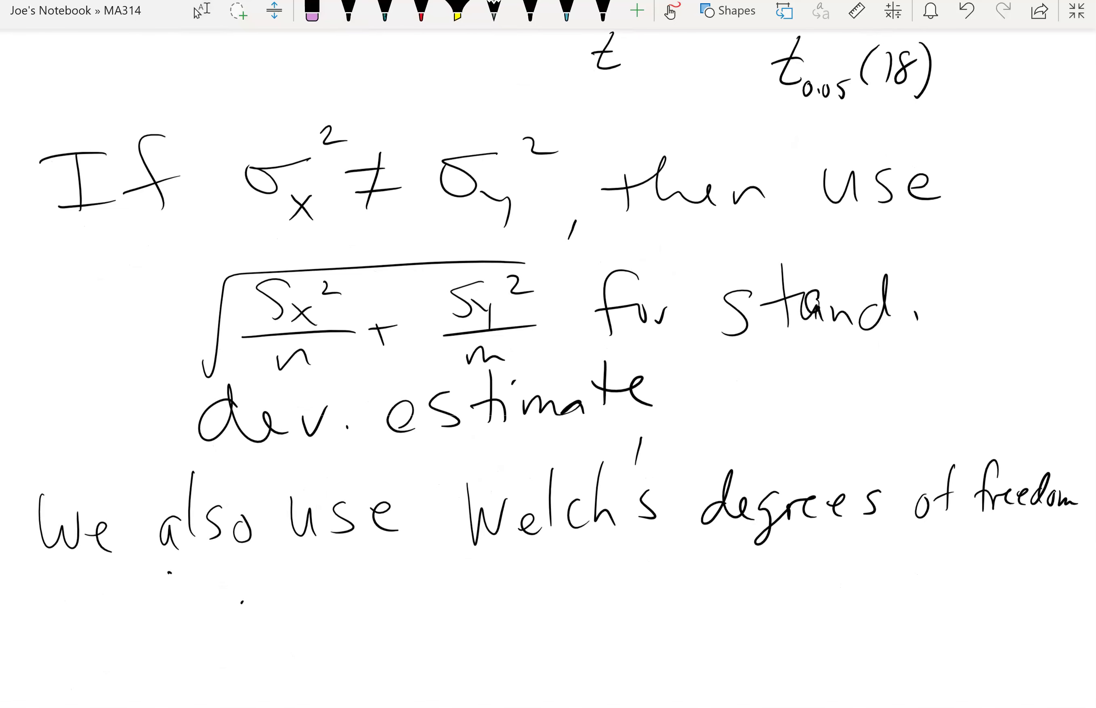
Handwrite "for t-dist." on the line below "We also use Welch's degrees of freedom".
{"action": "left_click", "coordinate": [348, 11]}
{"action": "left_click_drag", "start_coordinate": [49, 579], "coordinate": [46, 632]}
{"action": "left_click_drag", "start_coordinate": [31, 613], "coordinate": [94, 612]}
{"action": "mouse_move", "coordinate": [156, 567]}
{"action": "left_mouse_down"}
{"action": "mouse_move", "coordinate": [157, 613]}
{"action": "mouse_move", "coordinate": [178, 622]}
{"action": "left_mouse_up"}
{"action": "left_click_drag", "start_coordinate": [146, 601], "coordinate": [180, 599]}
{"action": "left_click_drag", "start_coordinate": [213, 595], "coordinate": [275, 573]}
{"action": "mouse_move", "coordinate": [288, 597]}
{"action": "left_mouse_down"}
{"action": "mouse_move", "coordinate": [290, 617]}
{"action": "mouse_move", "coordinate": [295, 610]}
{"action": "left_mouse_up"}
{"action": "left_click_drag", "start_coordinate": [337, 554], "coordinate": [332, 610]}
{"action": "left_click_drag", "start_coordinate": [313, 591], "coordinate": [348, 588]}
{"action": "left_click", "coordinate": [360, 600]}
Add the handwritten page reference "(on p. 295)." after "for t-dist.".
{"action": "left_click_drag", "start_coordinate": [449, 549], "coordinate": [450, 622]}
{"action": "left_click_drag", "start_coordinate": [488, 584], "coordinate": [489, 590]}
{"action": "left_click_drag", "start_coordinate": [502, 609], "coordinate": [525, 603]}
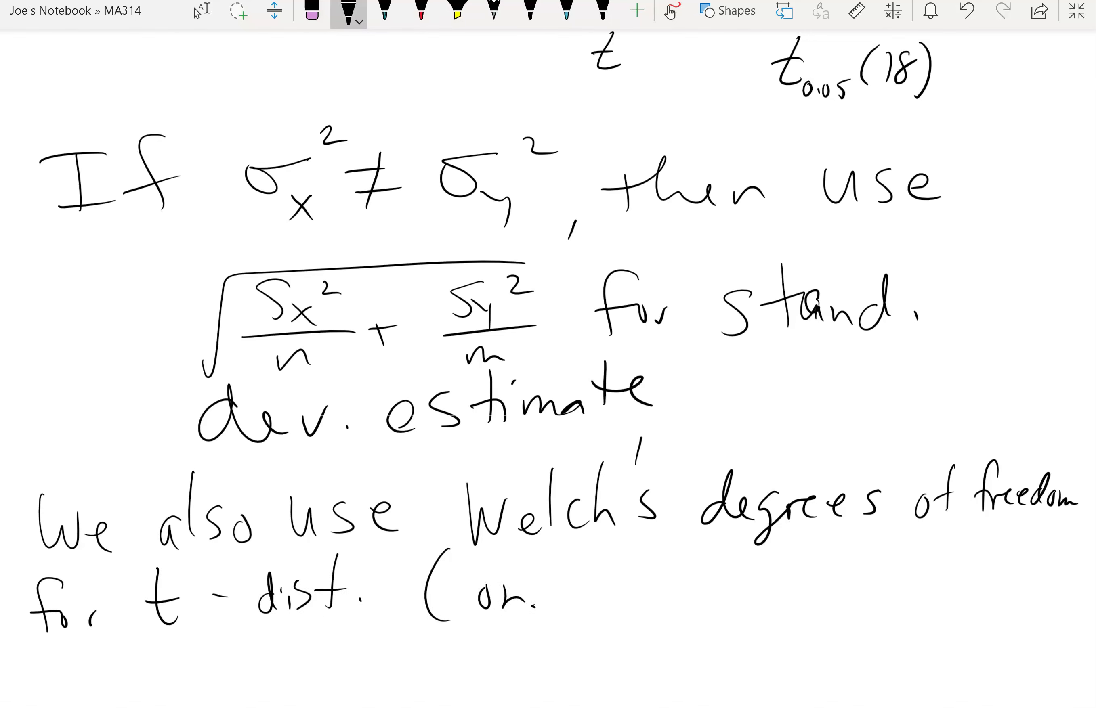
{"action": "left_click_drag", "start_coordinate": [533, 597], "coordinate": [678, 605]}
{"action": "left_click", "coordinate": [579, 608]}
{"action": "left_click_drag", "start_coordinate": [678, 574], "coordinate": [691, 571]}
{"action": "mouse_move", "coordinate": [707, 558]}
{"action": "left_mouse_down"}
{"action": "mouse_move", "coordinate": [732, 595]}
{"action": "mouse_move", "coordinate": [720, 608]}
{"action": "left_mouse_up"}
{"action": "left_click", "coordinate": [756, 599]}
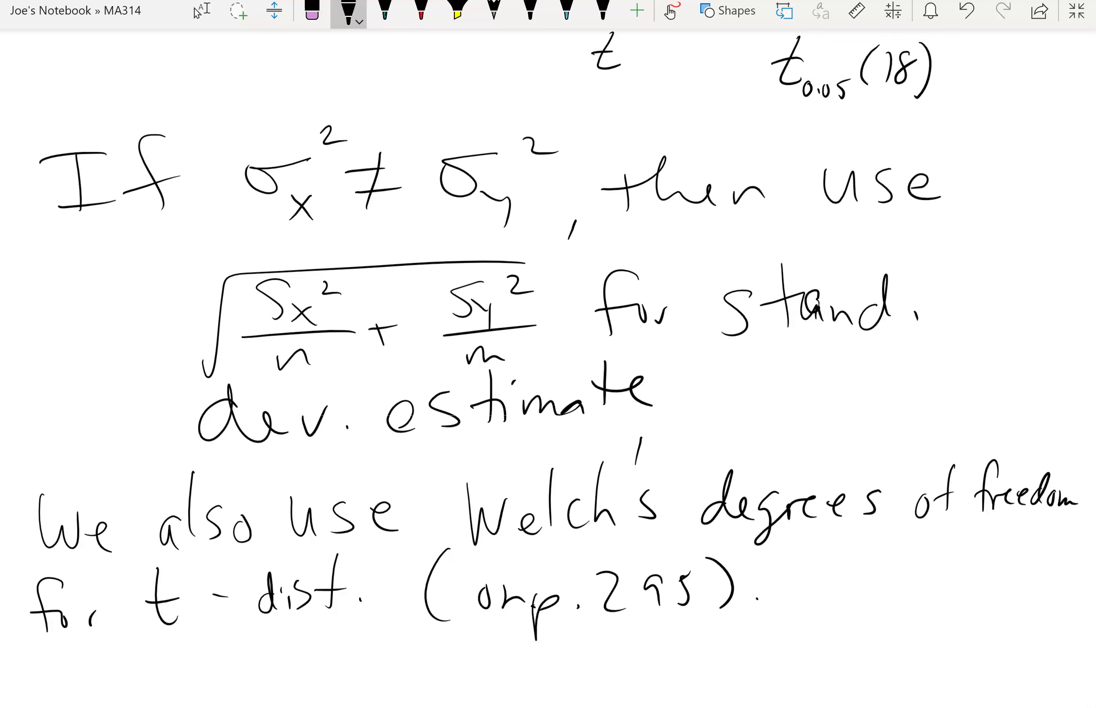
Handwrite "⌊r⌋ where r =" below the line about the t-distribution.
{"action": "scroll", "coordinate": [197, 12], "scroll_direction": "down", "scroll_amount": 1}
{"action": "left_click", "coordinate": [197, 12]}
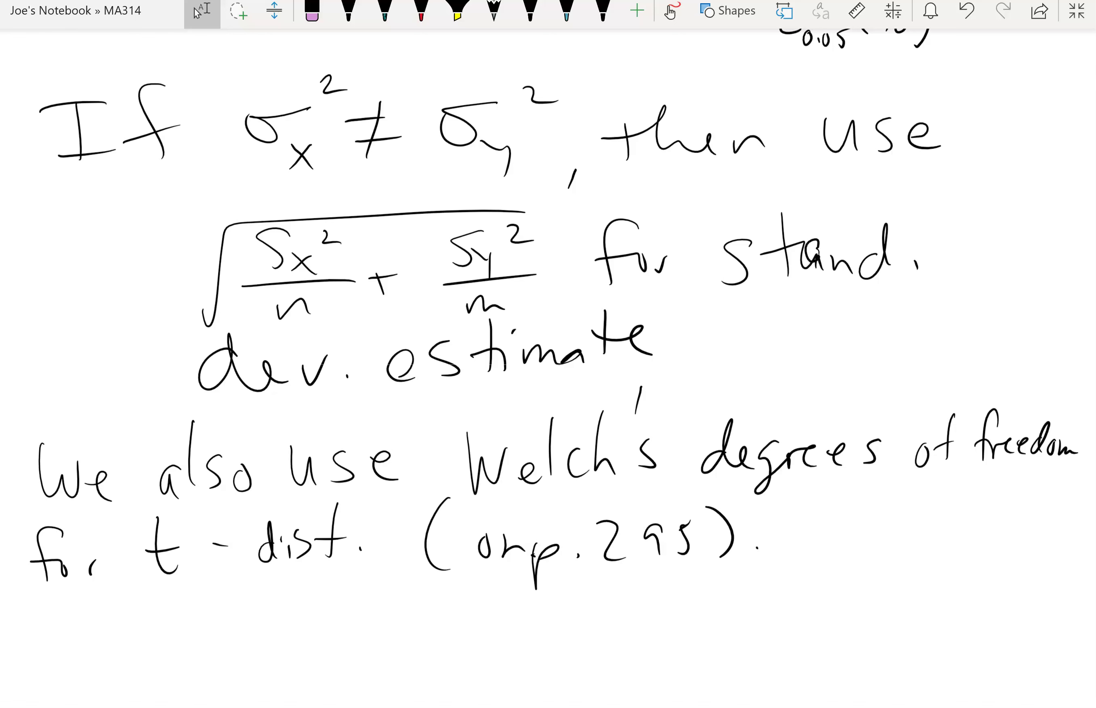
{"action": "scroll", "coordinate": [196, 11], "scroll_direction": "down", "scroll_amount": 6}
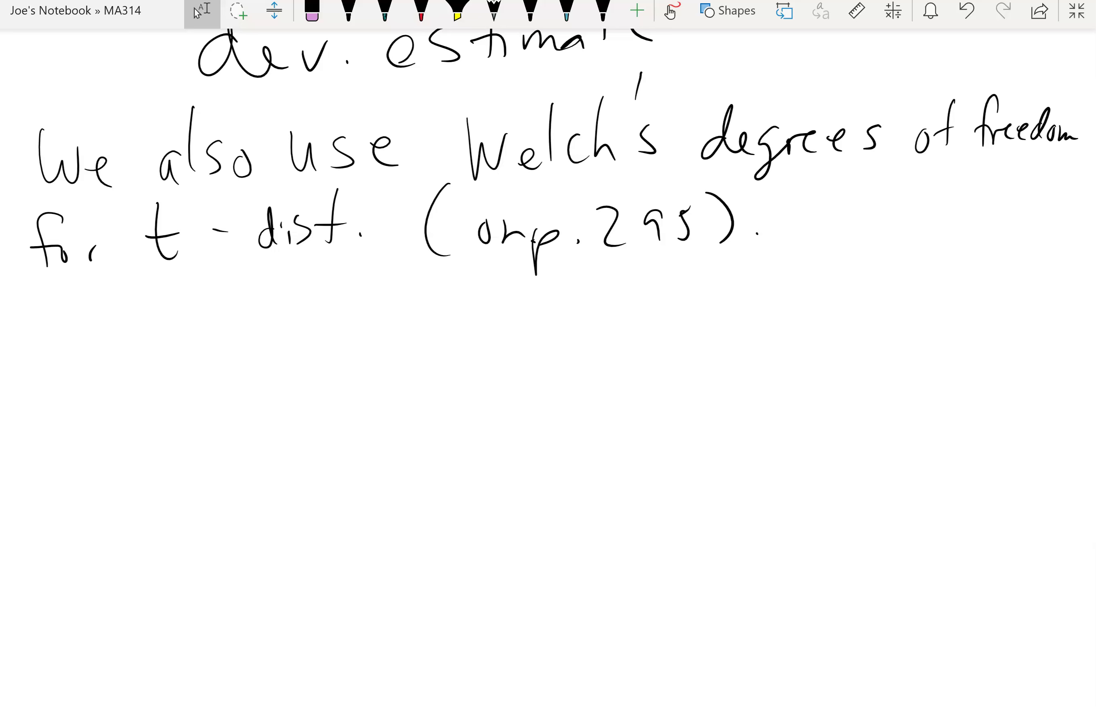
{"action": "scroll", "coordinate": [552, 152], "scroll_direction": "down", "scroll_amount": 1}
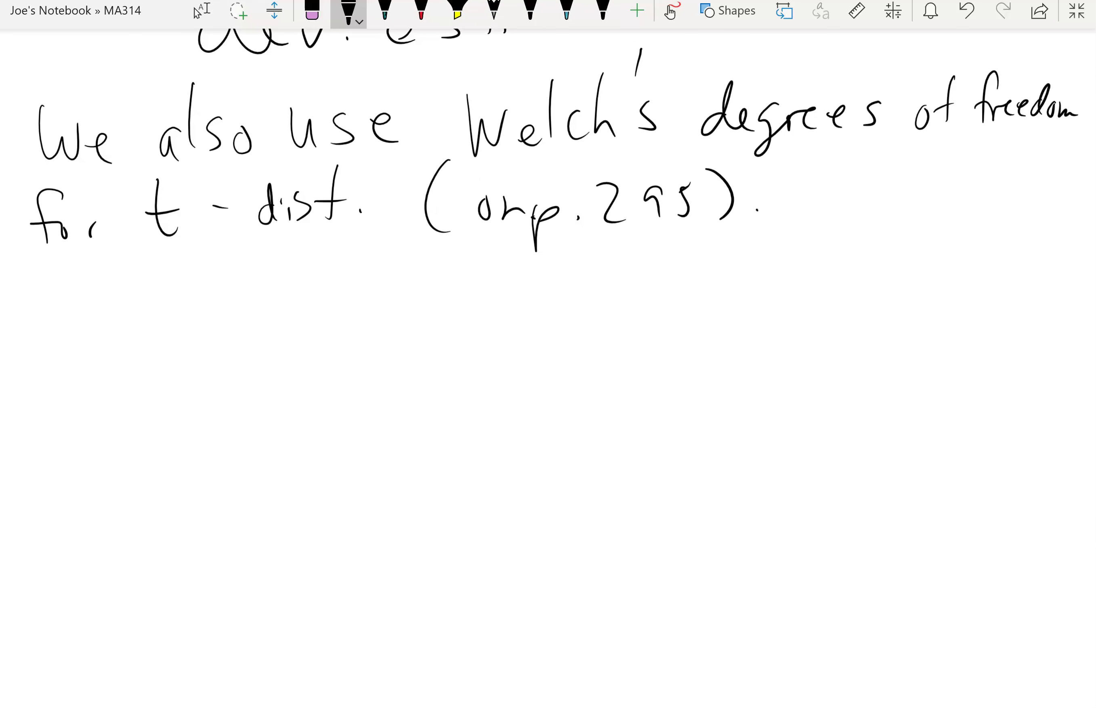
{"action": "mouse_move", "coordinate": [154, 315]}
{"action": "left_mouse_down"}
{"action": "mouse_move", "coordinate": [171, 377]}
{"action": "mouse_move", "coordinate": [178, 350]}
{"action": "mouse_move", "coordinate": [192, 347]}
{"action": "left_mouse_up"}
{"action": "left_click_drag", "start_coordinate": [214, 314], "coordinate": [200, 374]}
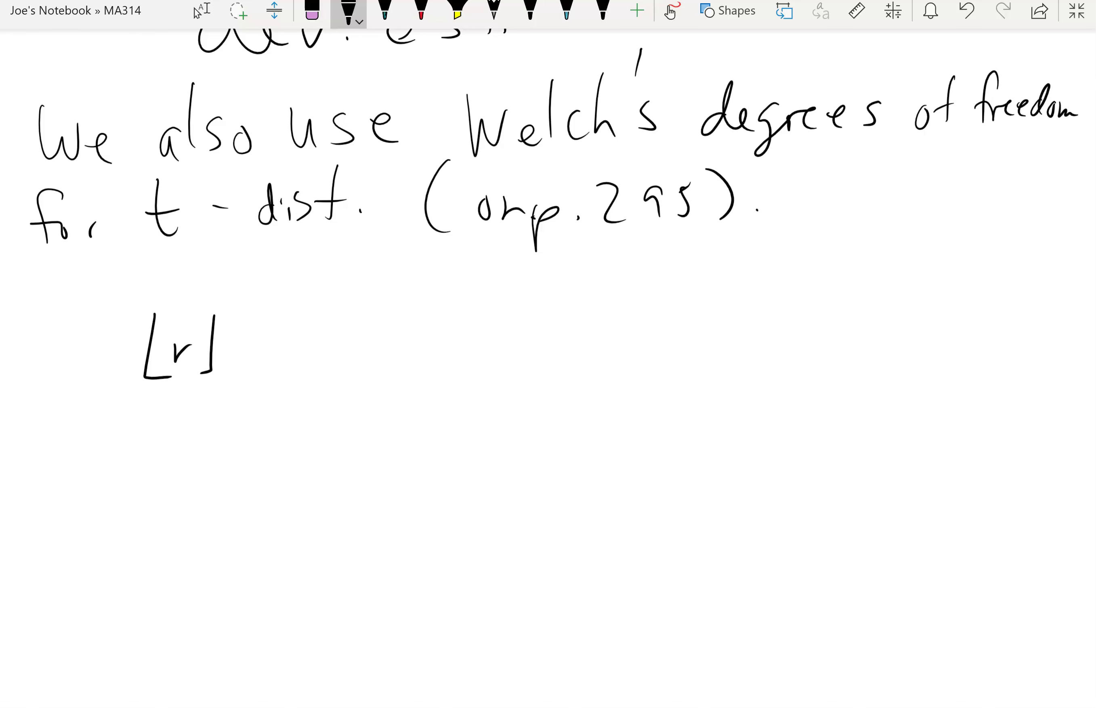
{"action": "mouse_move", "coordinate": [301, 337]}
{"action": "left_mouse_down"}
{"action": "mouse_move", "coordinate": [305, 354]}
{"action": "mouse_move", "coordinate": [330, 348]}
{"action": "left_mouse_up"}
{"action": "mouse_move", "coordinate": [346, 298]}
{"action": "left_mouse_down"}
{"action": "mouse_move", "coordinate": [338, 357]}
{"action": "mouse_move", "coordinate": [367, 355]}
{"action": "left_mouse_up"}
{"action": "mouse_move", "coordinate": [376, 355]}
{"action": "left_mouse_down"}
{"action": "mouse_move", "coordinate": [396, 339]}
{"action": "mouse_move", "coordinate": [417, 352]}
{"action": "left_mouse_up"}
{"action": "left_click_drag", "start_coordinate": [485, 343], "coordinate": [501, 337]}
{"action": "left_click_drag", "start_coordinate": [523, 338], "coordinate": [543, 334]}
{"action": "left_click_drag", "start_coordinate": [526, 354], "coordinate": [544, 350]}
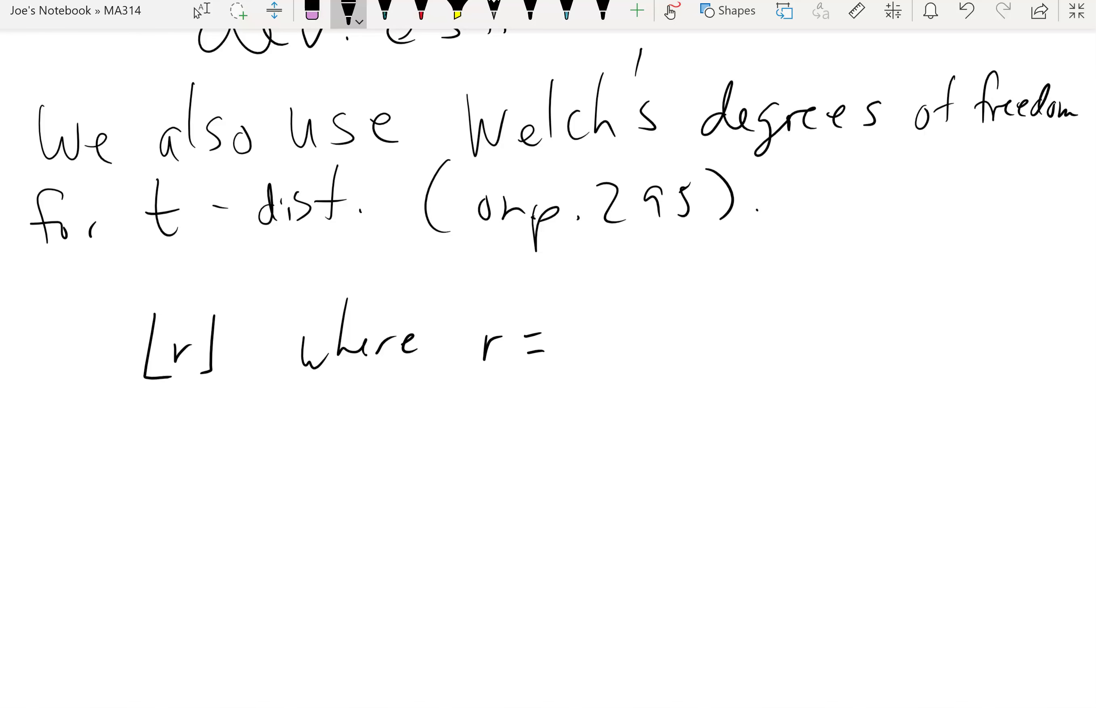
Handwrite the numerator Sx²/n + Sy²/m after "r =".
{"action": "mouse_move", "coordinate": [652, 242]}
{"action": "left_mouse_down"}
{"action": "mouse_move", "coordinate": [634, 266]}
{"action": "mouse_move", "coordinate": [669, 276]}
{"action": "left_mouse_up"}
{"action": "mouse_move", "coordinate": [669, 264]}
{"action": "left_mouse_down"}
{"action": "mouse_move", "coordinate": [657, 276]}
{"action": "mouse_move", "coordinate": [692, 251]}
{"action": "left_mouse_up"}
{"action": "left_click_drag", "start_coordinate": [627, 289], "coordinate": [688, 285]}
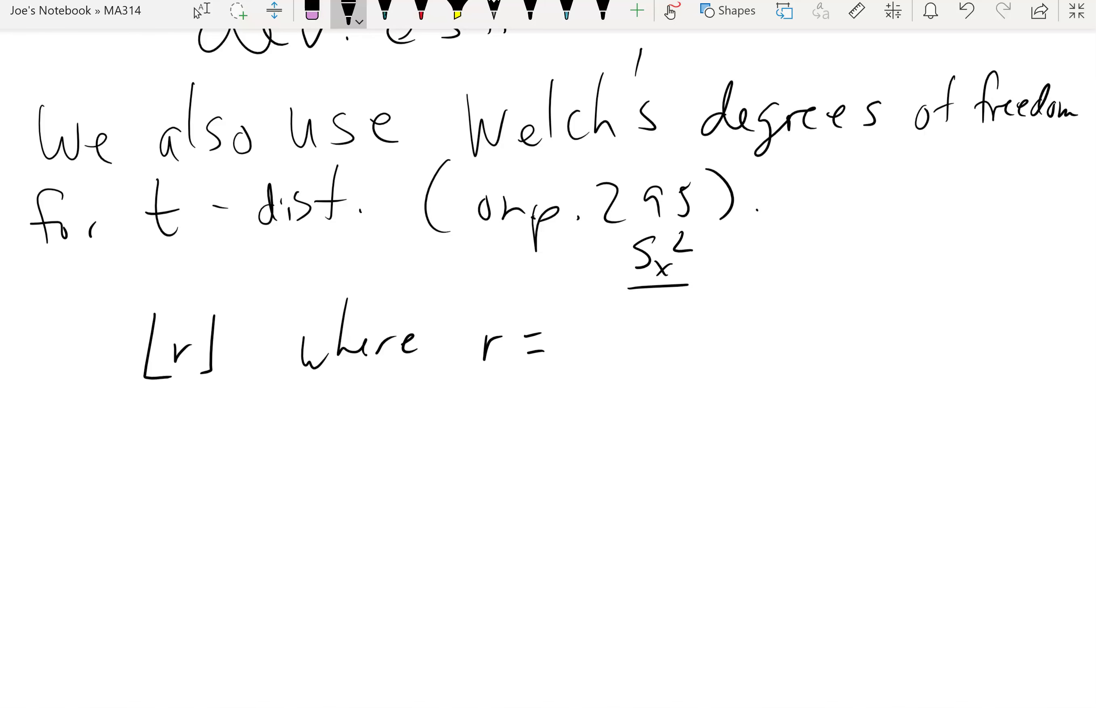
{"action": "left_click_drag", "start_coordinate": [649, 322], "coordinate": [678, 319]}
{"action": "left_click_drag", "start_coordinate": [731, 271], "coordinate": [725, 295]}
{"action": "left_click_drag", "start_coordinate": [717, 287], "coordinate": [737, 279]}
{"action": "mouse_move", "coordinate": [788, 233]}
{"action": "left_mouse_down"}
{"action": "mouse_move", "coordinate": [775, 261]}
{"action": "mouse_move", "coordinate": [801, 272]}
{"action": "left_mouse_up"}
{"action": "left_click_drag", "start_coordinate": [814, 232], "coordinate": [836, 248]}
{"action": "left_click_drag", "start_coordinate": [765, 285], "coordinate": [825, 272]}
{"action": "left_click_drag", "start_coordinate": [771, 317], "coordinate": [811, 312]}
Draw the main fraction bar and handwrite the first denominator term 1/(n−1) (Sx²/n)² beneath it.
{"action": "left_click_drag", "start_coordinate": [573, 343], "coordinate": [935, 337]}
{"action": "left_click_drag", "start_coordinate": [600, 355], "coordinate": [600, 386]}
{"action": "left_click_drag", "start_coordinate": [558, 402], "coordinate": [621, 399]}
{"action": "mouse_move", "coordinate": [560, 428]}
{"action": "left_mouse_down"}
{"action": "mouse_move", "coordinate": [554, 452]}
{"action": "mouse_move", "coordinate": [573, 446]}
{"action": "left_mouse_up"}
{"action": "left_click_drag", "start_coordinate": [588, 433], "coordinate": [601, 429]}
{"action": "left_click_drag", "start_coordinate": [612, 421], "coordinate": [613, 439]}
{"action": "left_click_drag", "start_coordinate": [664, 370], "coordinate": [654, 446]}
{"action": "left_click_drag", "start_coordinate": [700, 372], "coordinate": [686, 397]}
{"action": "mouse_move", "coordinate": [703, 386]}
{"action": "left_mouse_down"}
{"action": "mouse_move", "coordinate": [712, 403]}
{"action": "mouse_move", "coordinate": [704, 403]}
{"action": "left_mouse_up"}
{"action": "left_click_drag", "start_coordinate": [719, 368], "coordinate": [735, 383]}
{"action": "left_click_drag", "start_coordinate": [697, 437], "coordinate": [717, 435]}
{"action": "mouse_move", "coordinate": [751, 361]}
{"action": "left_mouse_down"}
{"action": "mouse_move", "coordinate": [760, 414]}
{"action": "mouse_move", "coordinate": [748, 450]}
{"action": "left_mouse_up"}
{"action": "mouse_move", "coordinate": [778, 357]}
{"action": "left_mouse_down"}
{"action": "mouse_move", "coordinate": [802, 377]}
{"action": "mouse_move", "coordinate": [819, 420]}
{"action": "left_mouse_up"}
Add the second denominator term + 1/(m−1) (Sy²/m)² and extend the main fraction bar to cover it.
{"action": "left_click_drag", "start_coordinate": [811, 408], "coordinate": [839, 404]}
{"action": "left_click_drag", "start_coordinate": [889, 346], "coordinate": [881, 389]}
{"action": "left_click_drag", "start_coordinate": [840, 403], "coordinate": [912, 389]}
{"action": "left_click_drag", "start_coordinate": [846, 446], "coordinate": [881, 436]}
{"action": "left_click_drag", "start_coordinate": [888, 429], "coordinate": [898, 426]}
{"action": "left_click_drag", "start_coordinate": [909, 417], "coordinate": [908, 437]}
{"action": "left_click_drag", "start_coordinate": [957, 354], "coordinate": [937, 438]}
{"action": "mouse_move", "coordinate": [982, 352]}
{"action": "left_mouse_down"}
{"action": "mouse_move", "coordinate": [968, 355]}
{"action": "mouse_move", "coordinate": [962, 383]}
{"action": "left_mouse_up"}
{"action": "mouse_move", "coordinate": [974, 373]}
{"action": "left_mouse_down"}
{"action": "mouse_move", "coordinate": [976, 397]}
{"action": "mouse_move", "coordinate": [1013, 368]}
{"action": "left_mouse_up"}
{"action": "left_click_drag", "start_coordinate": [956, 403], "coordinate": [1001, 397]}
{"action": "mouse_move", "coordinate": [954, 434]}
{"action": "left_mouse_down"}
{"action": "mouse_move", "coordinate": [964, 423]}
{"action": "mouse_move", "coordinate": [987, 431]}
{"action": "left_mouse_up"}
{"action": "left_click_drag", "start_coordinate": [1038, 353], "coordinate": [1001, 448]}
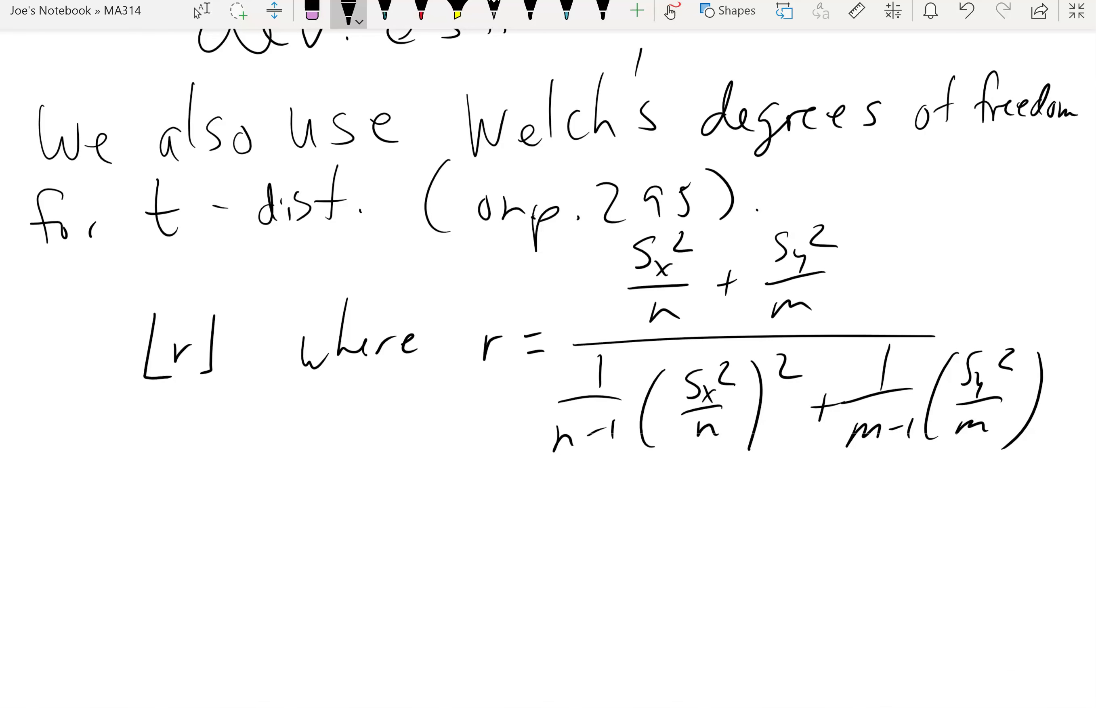
{"action": "left_click_drag", "start_coordinate": [918, 335], "coordinate": [1005, 334]}
{"action": "left_click_drag", "start_coordinate": [1050, 350], "coordinate": [1065, 361]}
Handwrite "The critical" below the formula for r, undoing the stray stroke after "The".
{"action": "left_click_drag", "start_coordinate": [234, 571], "coordinate": [238, 604]}
{"action": "mouse_move", "coordinate": [201, 574]}
{"action": "left_mouse_down"}
{"action": "mouse_move", "coordinate": [269, 547]}
{"action": "mouse_move", "coordinate": [304, 580]}
{"action": "left_mouse_up"}
{"action": "left_click_drag", "start_coordinate": [332, 534], "coordinate": [330, 576]}
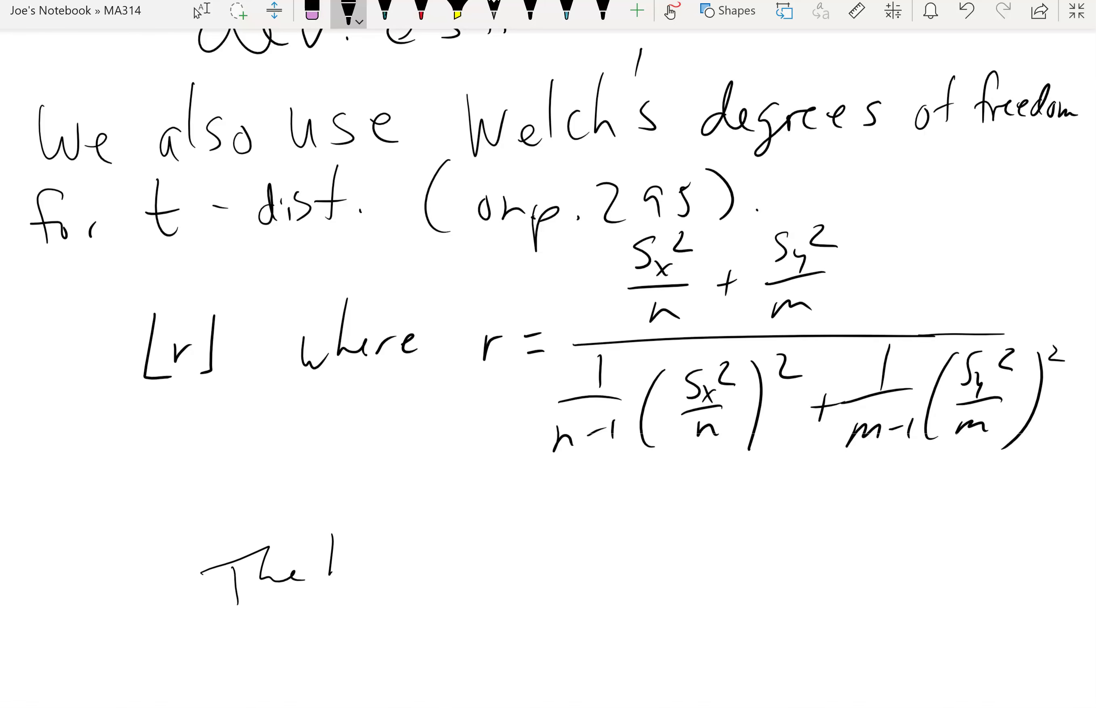
{"action": "key", "text": "ctrl+z"}
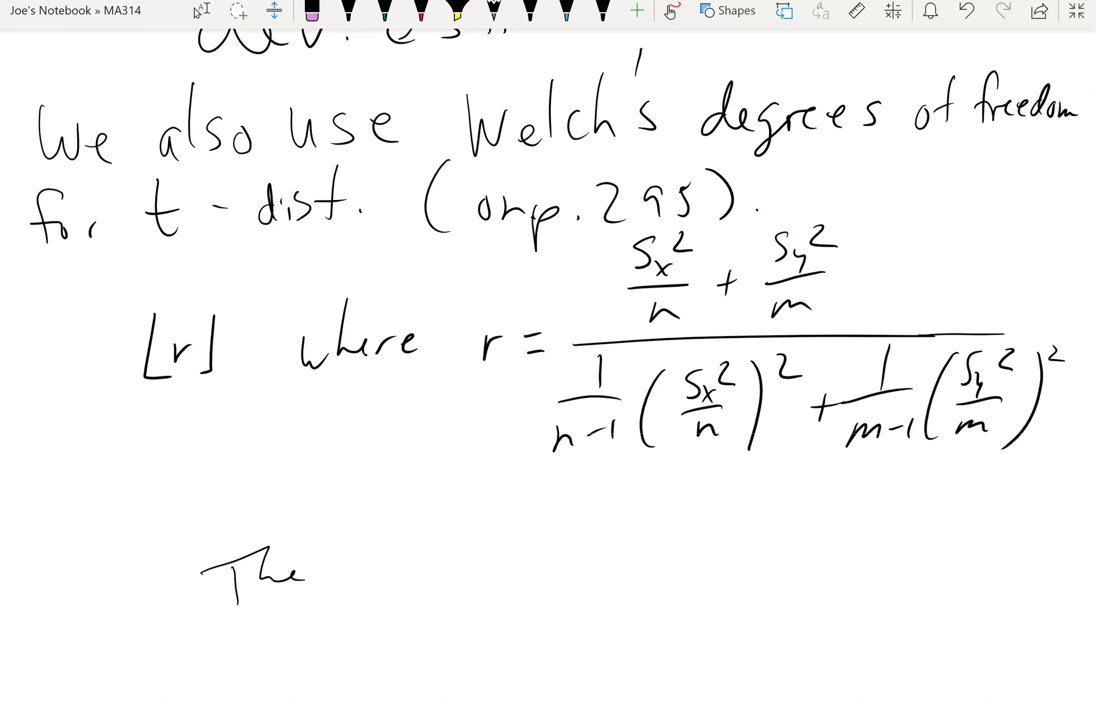
{"action": "left_click_drag", "start_coordinate": [360, 559], "coordinate": [361, 582]}
{"action": "left_click_drag", "start_coordinate": [371, 565], "coordinate": [402, 548]}
{"action": "mouse_move", "coordinate": [422, 528]}
{"action": "left_mouse_down"}
{"action": "mouse_move", "coordinate": [419, 570]}
{"action": "mouse_move", "coordinate": [444, 553]}
{"action": "mouse_move", "coordinate": [471, 570]}
{"action": "left_mouse_up"}
{"action": "left_click", "coordinate": [454, 549]}
{"action": "mouse_move", "coordinate": [495, 554]}
{"action": "left_mouse_down"}
{"action": "mouse_move", "coordinate": [496, 566]}
{"action": "mouse_move", "coordinate": [518, 567]}
{"action": "left_mouse_up"}
Continue the handwritten sentence after "The critical" with "value is either".
{"action": "left_click_drag", "start_coordinate": [578, 537], "coordinate": [617, 557]}
{"action": "left_click", "coordinate": [646, 544]}
{"action": "mouse_move", "coordinate": [640, 508]}
{"action": "left_mouse_down"}
{"action": "mouse_move", "coordinate": [634, 555]}
{"action": "mouse_move", "coordinate": [665, 558]}
{"action": "left_mouse_up"}
{"action": "left_click_drag", "start_coordinate": [668, 550], "coordinate": [731, 553]}
{"action": "left_click_drag", "start_coordinate": [736, 529], "coordinate": [740, 549]}
{"action": "left_click_drag", "start_coordinate": [807, 540], "coordinate": [831, 548]}
{"action": "mouse_move", "coordinate": [844, 529]}
{"action": "left_mouse_down"}
{"action": "mouse_move", "coordinate": [842, 547]}
{"action": "mouse_move", "coordinate": [864, 553]}
{"action": "left_mouse_up"}
{"action": "left_click", "coordinate": [843, 519]}
{"action": "mouse_move", "coordinate": [854, 532]}
{"action": "left_mouse_down"}
{"action": "mouse_move", "coordinate": [877, 530]}
{"action": "mouse_move", "coordinate": [902, 552]}
{"action": "left_mouse_up"}
{"action": "left_click_drag", "start_coordinate": [903, 544], "coordinate": [941, 537]}
Handwrite "t_α(r) or t_α/2(r)." on the line below "The critical value is either".
{"action": "left_click_drag", "start_coordinate": [311, 600], "coordinate": [325, 640]}
{"action": "mouse_move", "coordinate": [292, 624]}
{"action": "left_mouse_down"}
{"action": "mouse_move", "coordinate": [316, 620]}
{"action": "mouse_move", "coordinate": [347, 646]}
{"action": "left_mouse_up"}
{"action": "mouse_move", "coordinate": [381, 598]}
{"action": "left_mouse_down"}
{"action": "mouse_move", "coordinate": [372, 648]}
{"action": "mouse_move", "coordinate": [414, 621]}
{"action": "mouse_move", "coordinate": [433, 645]}
{"action": "left_mouse_up"}
{"action": "mouse_move", "coordinate": [496, 618]}
{"action": "left_mouse_down"}
{"action": "mouse_move", "coordinate": [489, 632]}
{"action": "mouse_move", "coordinate": [497, 617]}
{"action": "left_mouse_up"}
{"action": "left_click_drag", "start_coordinate": [504, 617], "coordinate": [525, 618]}
{"action": "left_click_drag", "start_coordinate": [577, 589], "coordinate": [593, 623]}
{"action": "mouse_move", "coordinate": [561, 606]}
{"action": "left_mouse_down"}
{"action": "mouse_move", "coordinate": [593, 607]}
{"action": "mouse_move", "coordinate": [609, 635]}
{"action": "left_mouse_up"}
{"action": "mouse_move", "coordinate": [623, 619]}
{"action": "left_mouse_down"}
{"action": "mouse_move", "coordinate": [614, 647]}
{"action": "mouse_move", "coordinate": [646, 647]}
{"action": "left_mouse_up"}
{"action": "left_click_drag", "start_coordinate": [680, 588], "coordinate": [673, 630]}
{"action": "mouse_move", "coordinate": [690, 612]}
{"action": "left_mouse_down"}
{"action": "mouse_move", "coordinate": [710, 609]}
{"action": "mouse_move", "coordinate": [723, 632]}
{"action": "left_mouse_up"}
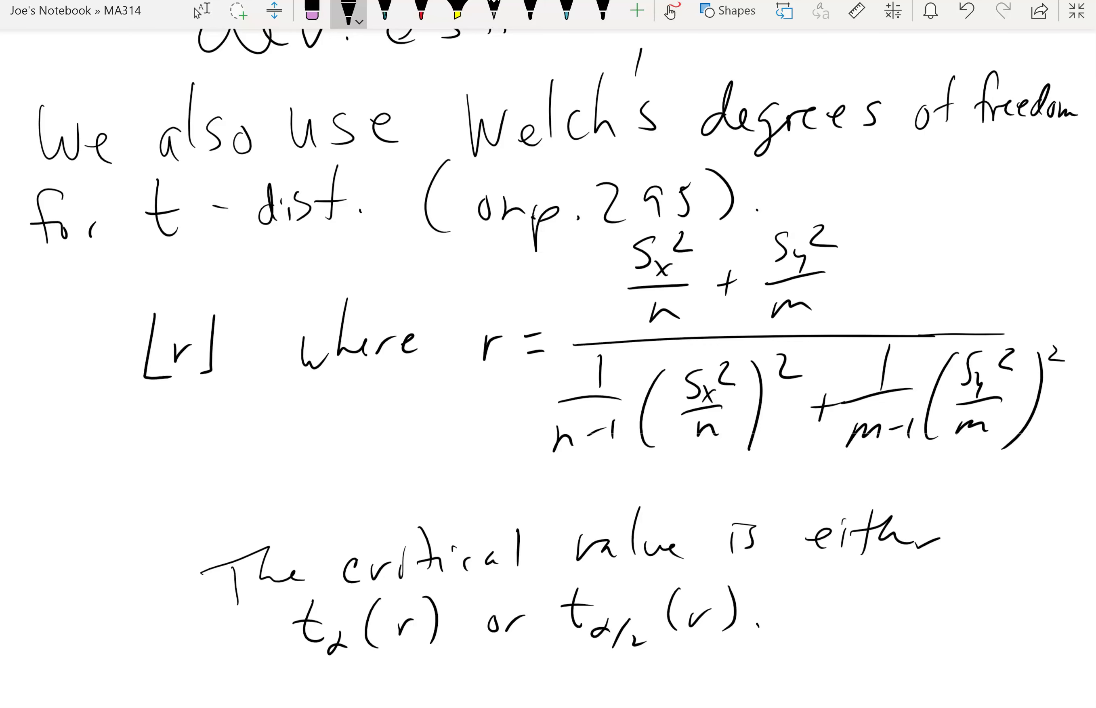
Switch to Excel and enter =A13/10+B13/10 in cell F13 on Sheet2.
{"action": "left_click", "coordinate": [202, 12]}
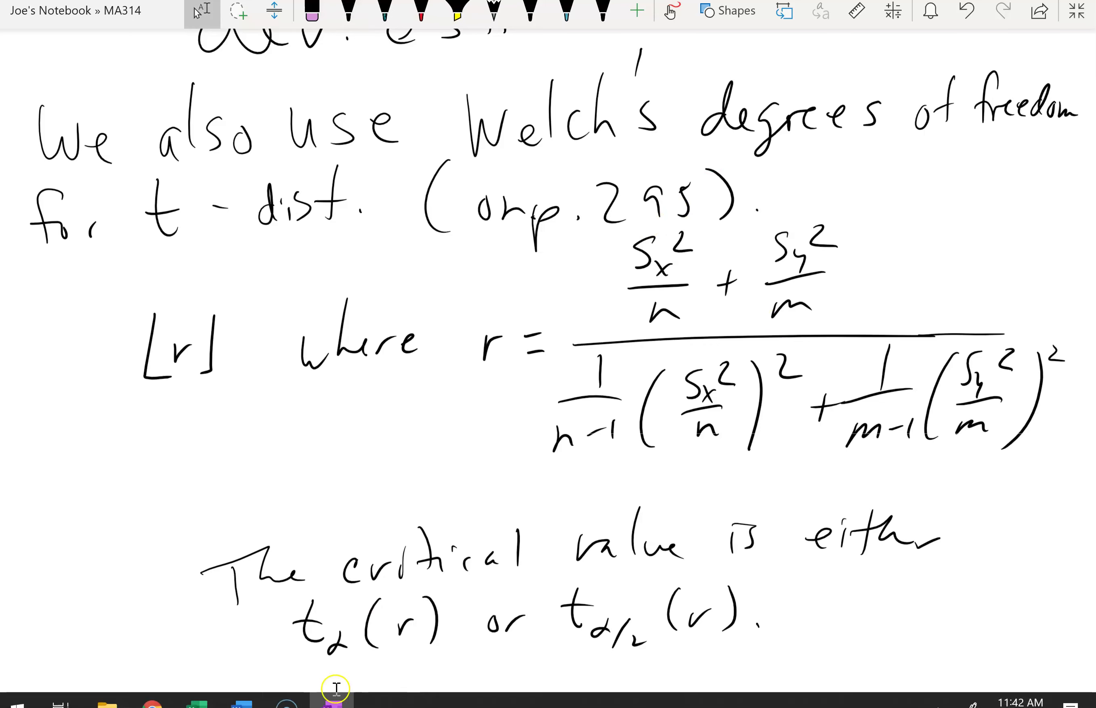
{"action": "left_click", "coordinate": [198, 702]}
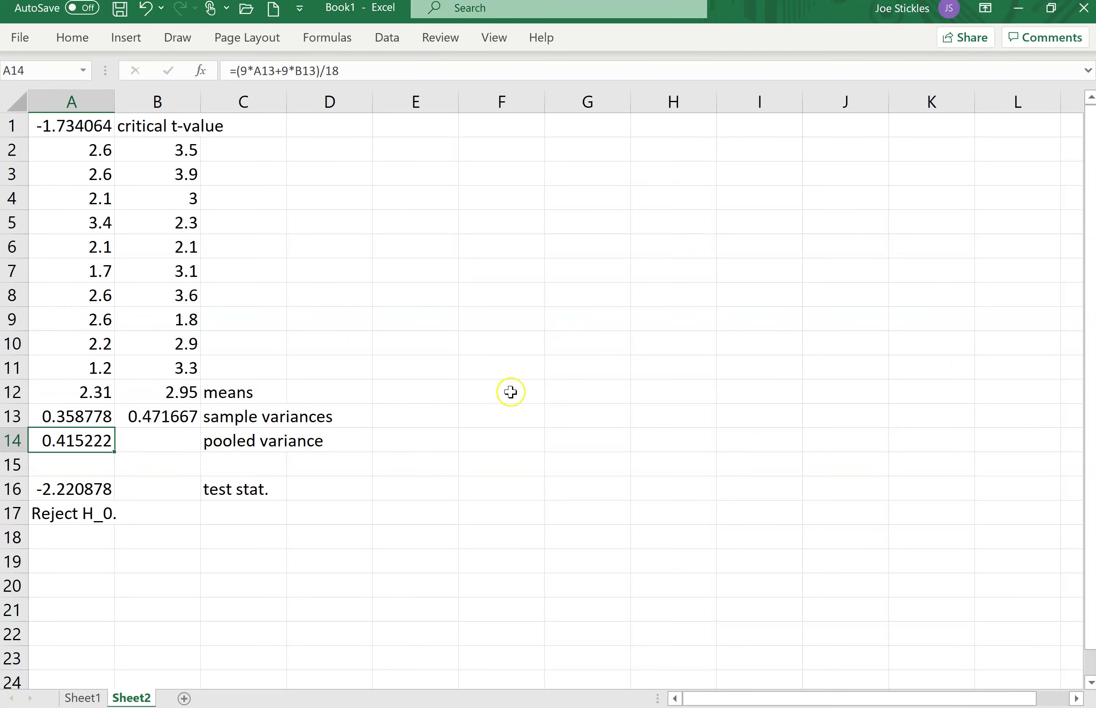
{"action": "left_click", "coordinate": [509, 418]}
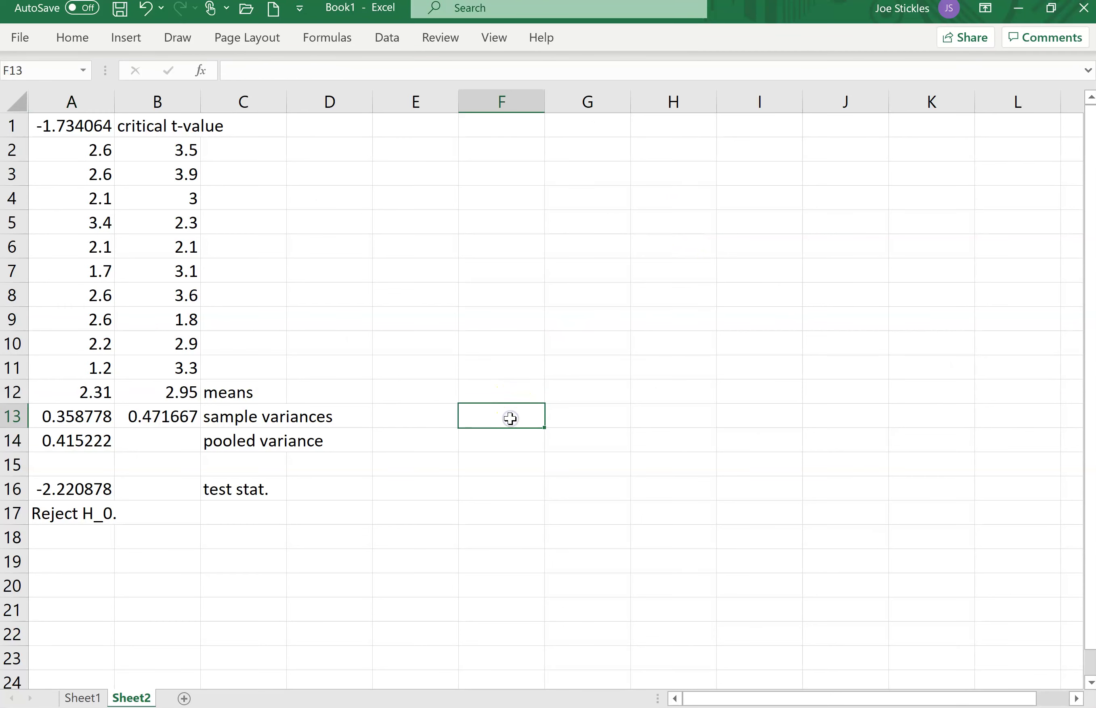
{"action": "type", "text": "="}
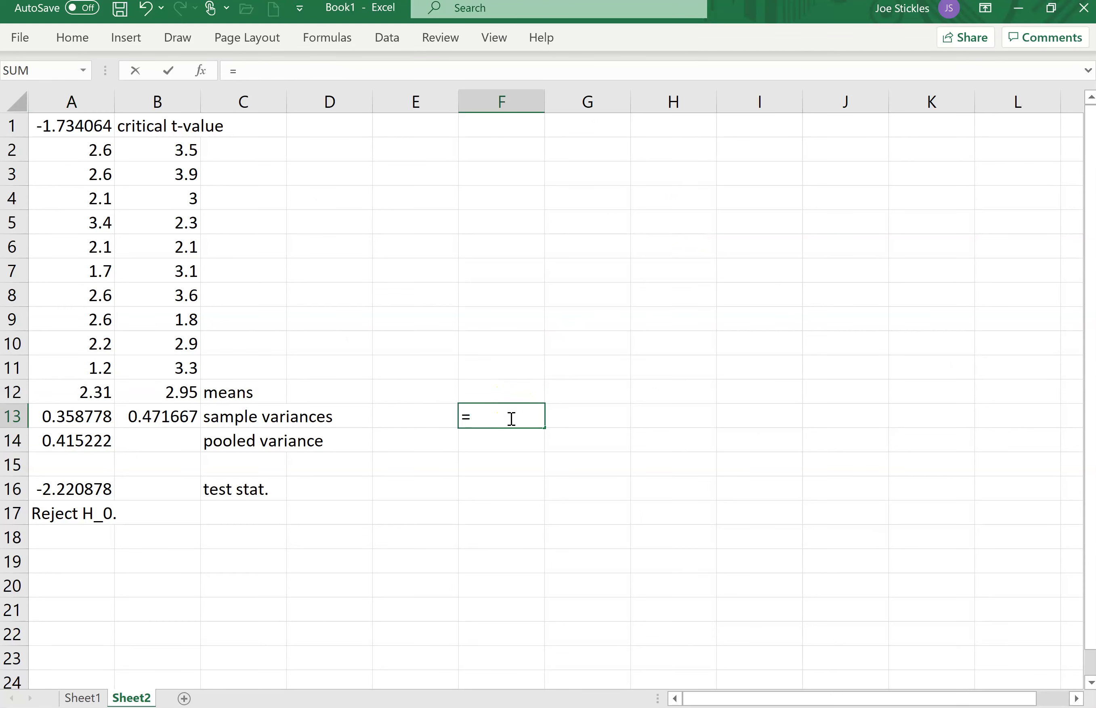
{"action": "type", "text": "a13"}
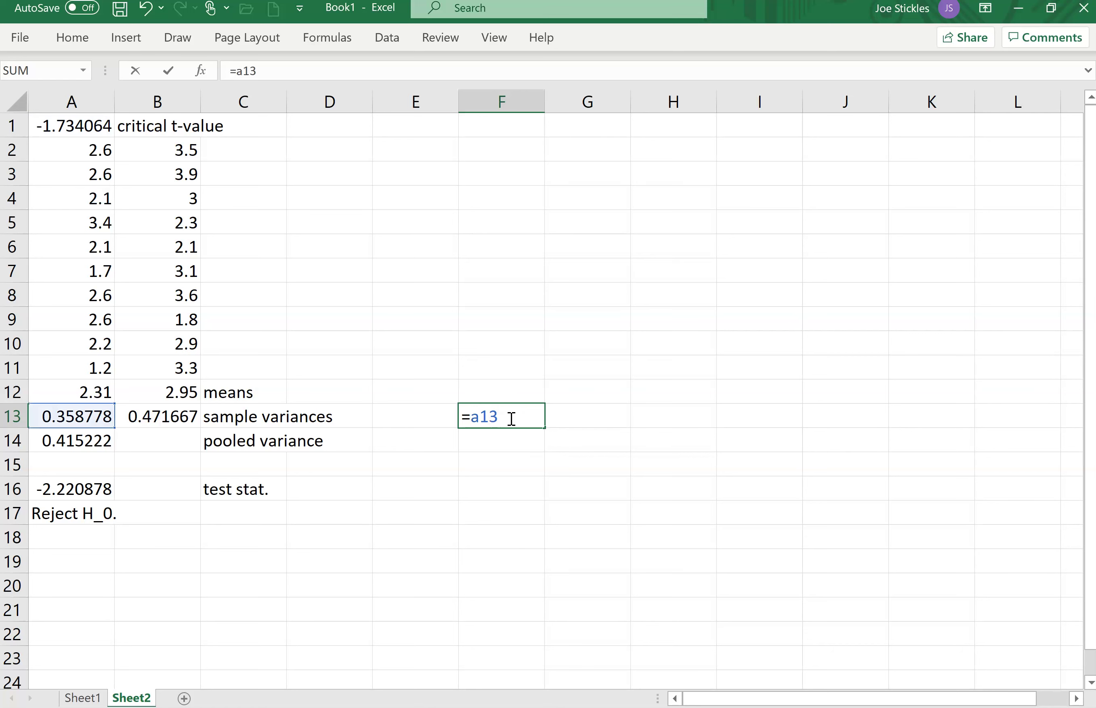
{"action": "type", "text": "/10+b13"}
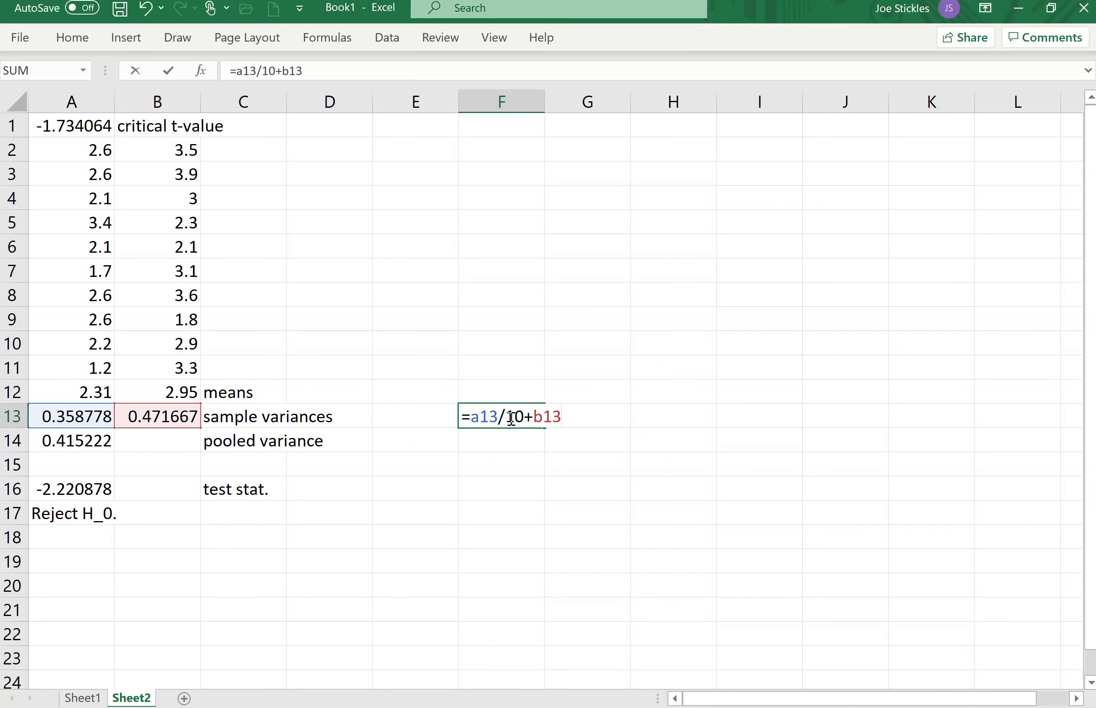
{"action": "type", "text": "/10"}
{"action": "key", "text": "Return"}
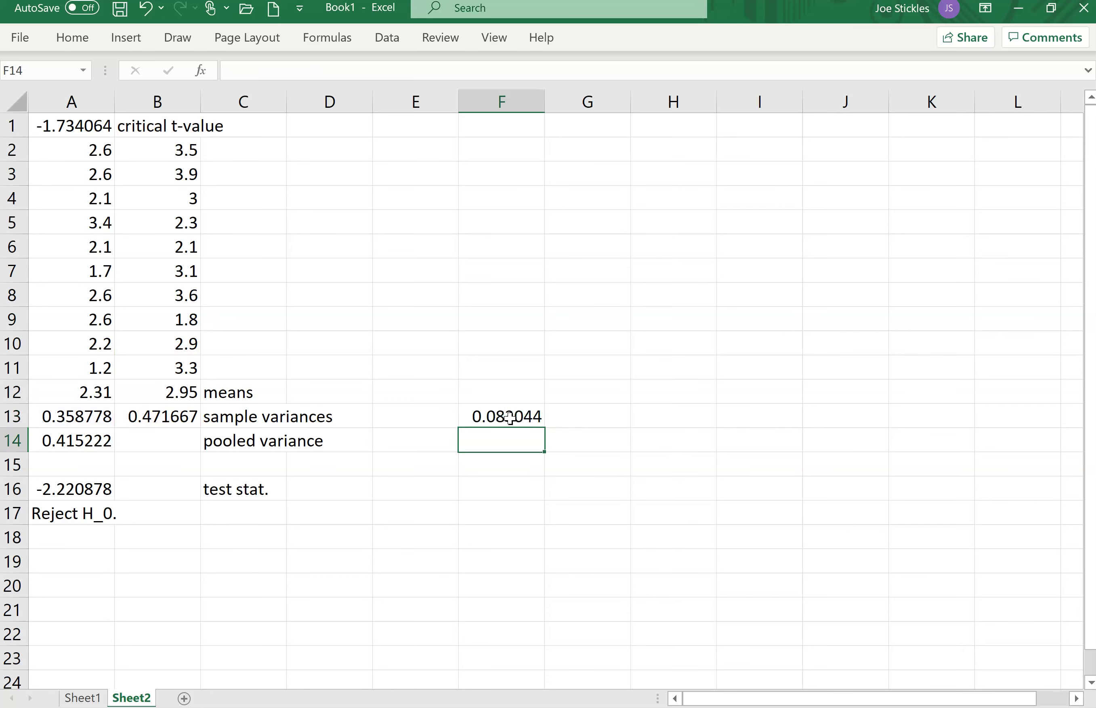
Enter the denominator formula =(1/9*(A13/10)^2+1/9*(B13/10)^2) in cell F14.
{"action": "left_click", "coordinate": [509, 418]}
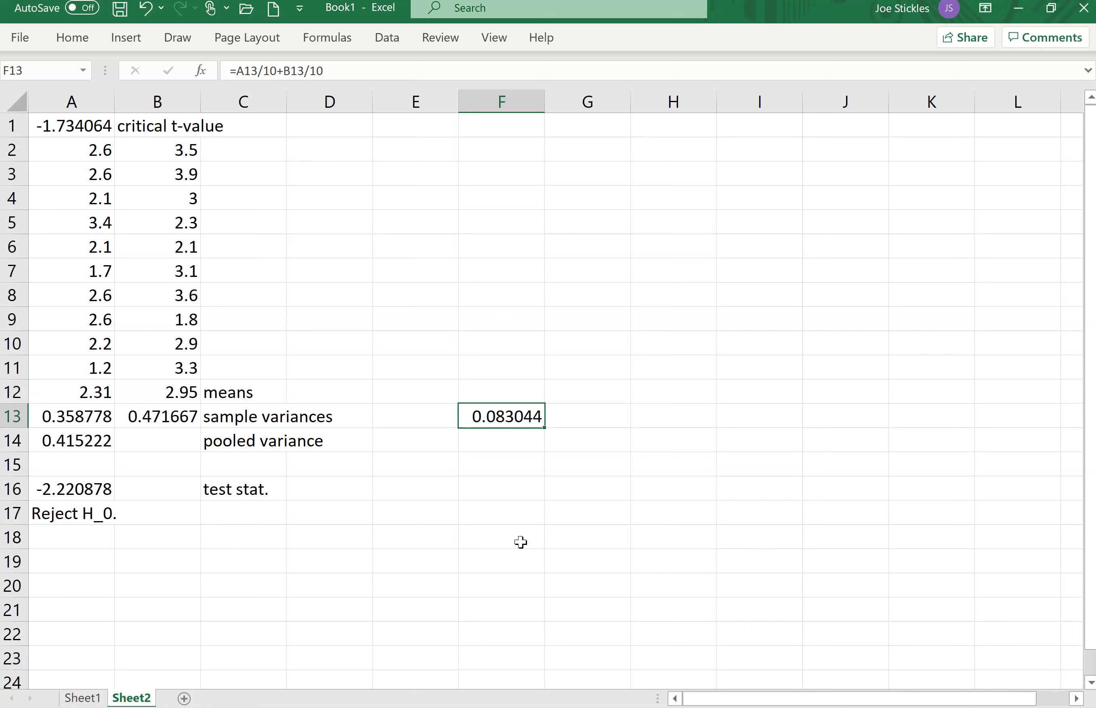
{"action": "key", "text": "Down"}
{"action": "type", "text": "="}
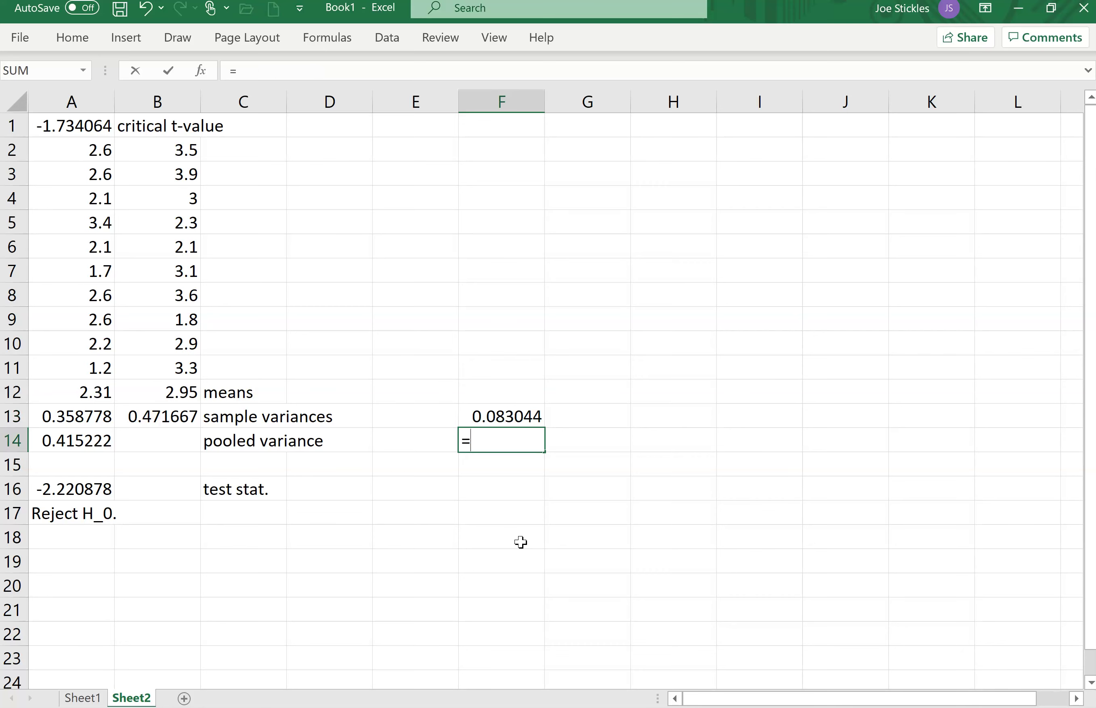
{"action": "type", "text": "(1/9*("}
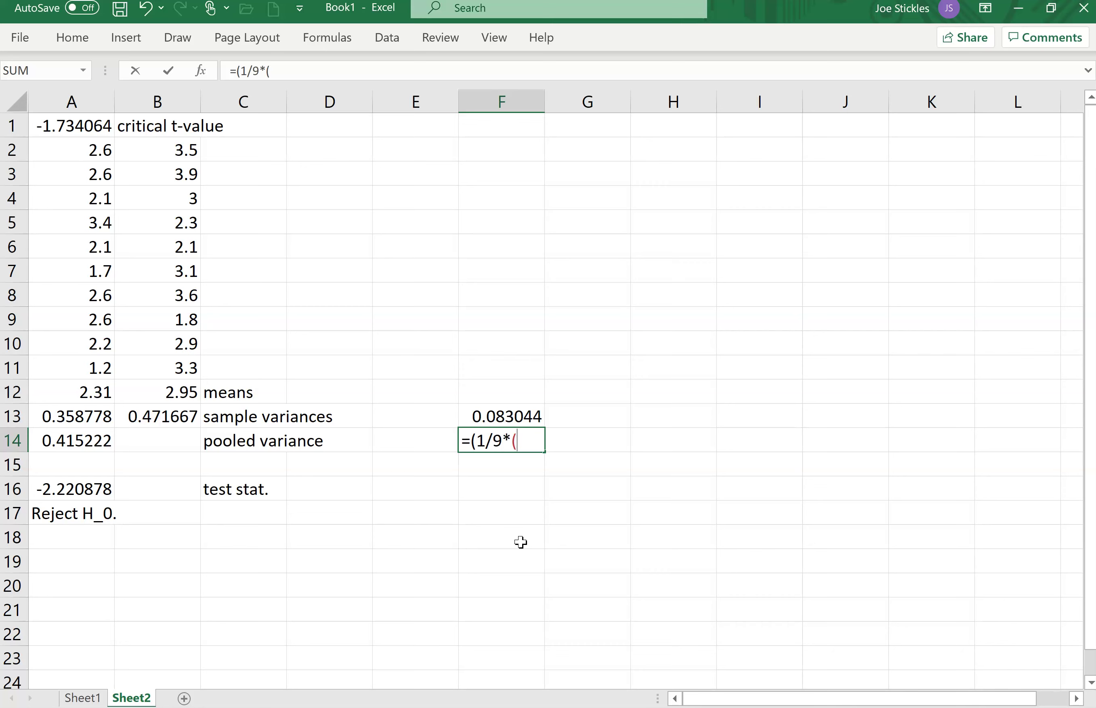
{"action": "left_click", "coordinate": [89, 416]}
{"action": "type", "text": "/10"}
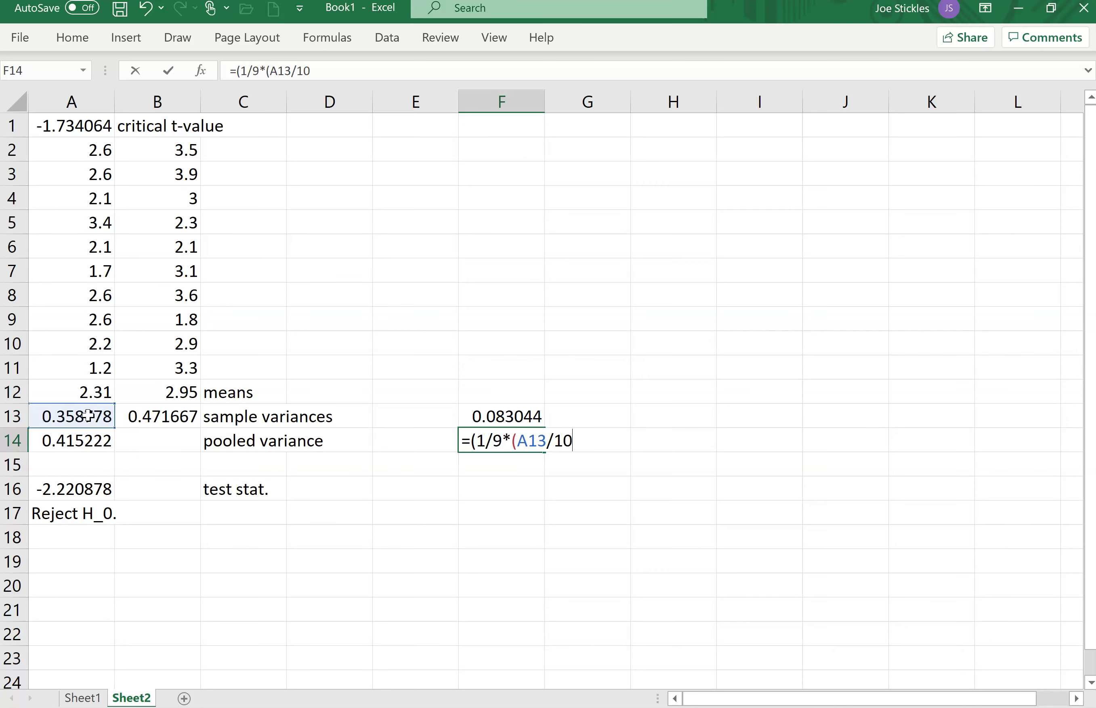
{"action": "type", "text": ")^2+1/9*("}
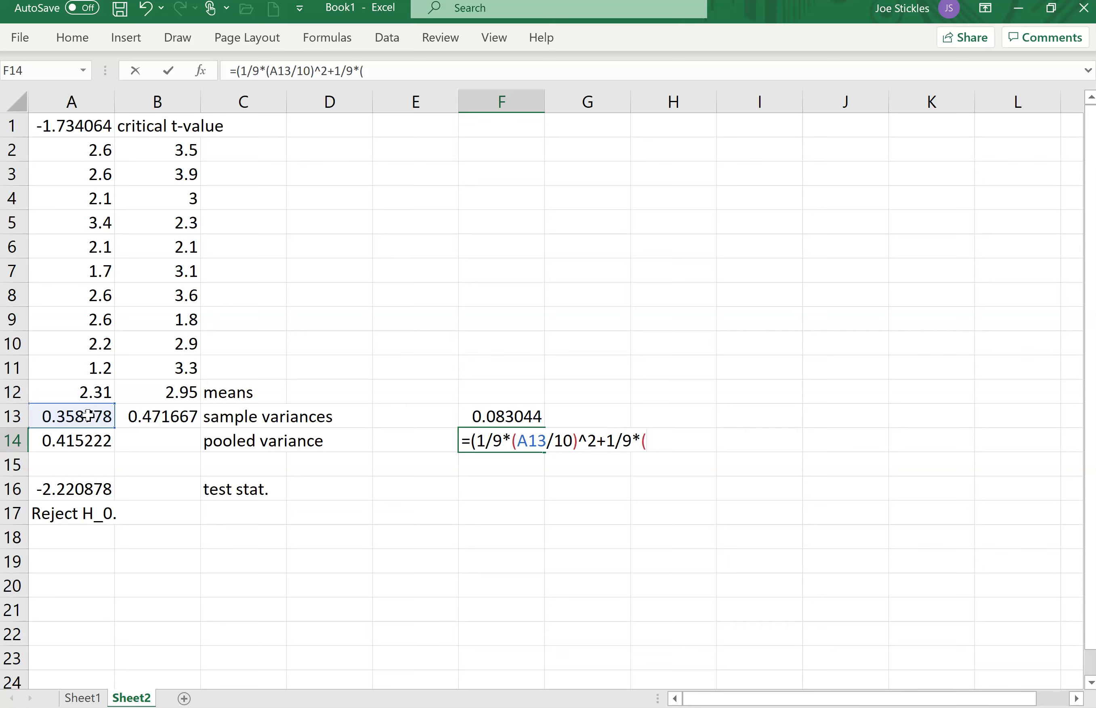
{"action": "left_click", "coordinate": [143, 414]}
{"action": "type", "text": "/10"}
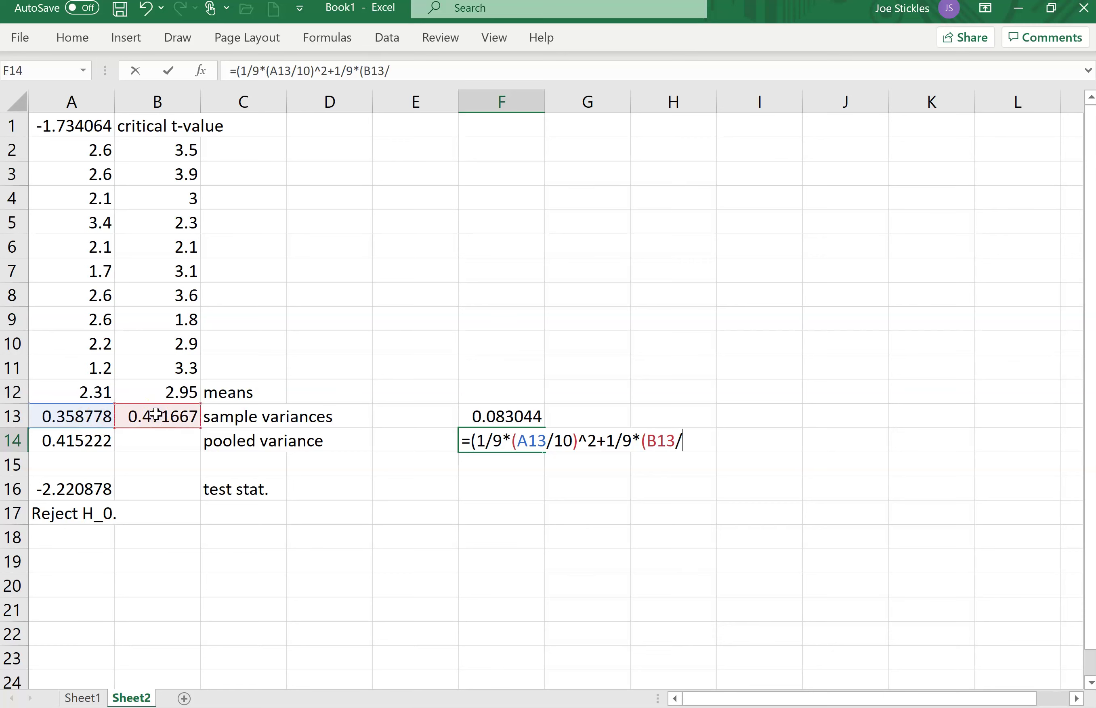
{"action": "type", "text": ")^2)"}
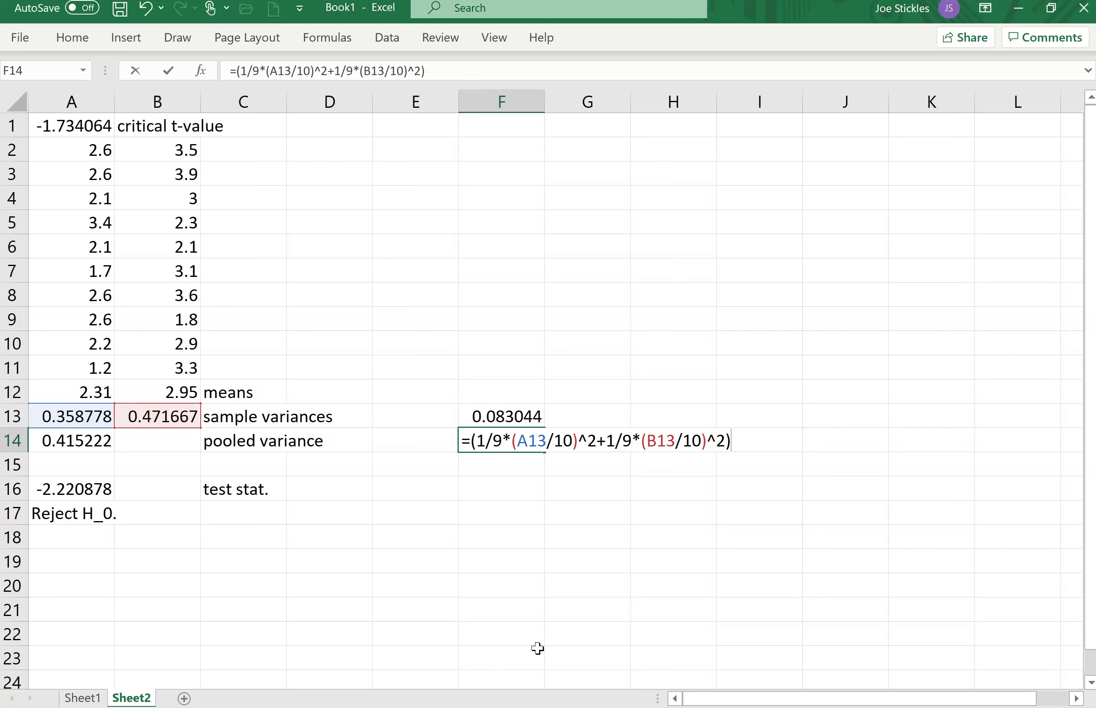
{"action": "key", "text": "Return"}
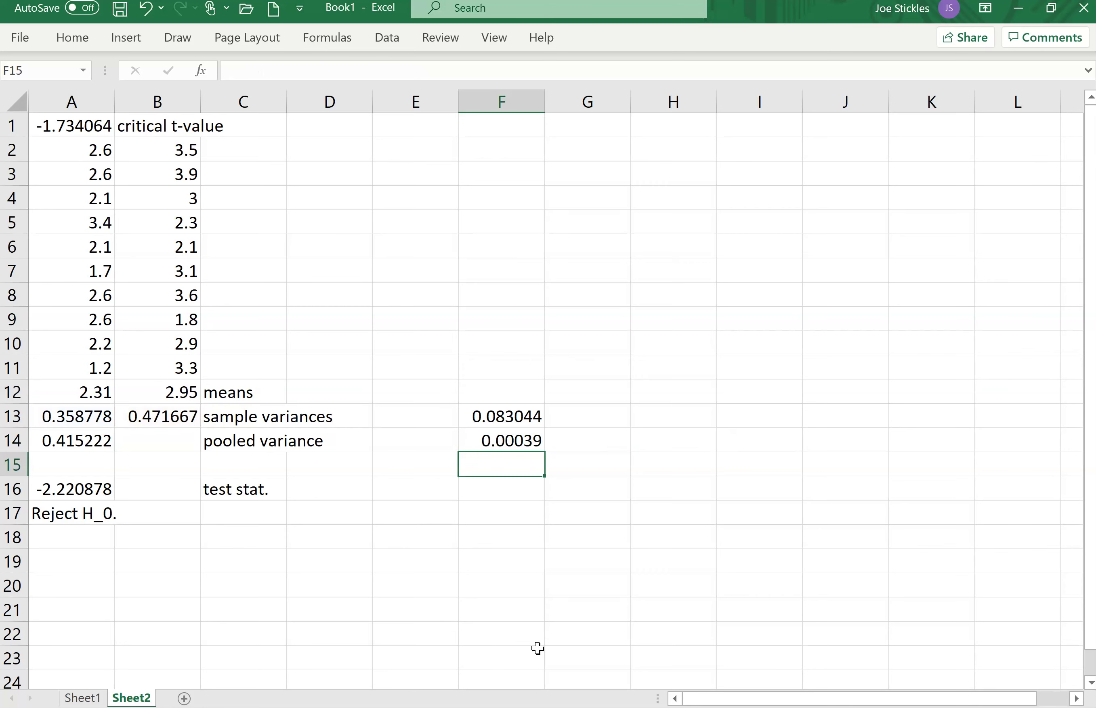
{"action": "key", "text": "Up"}
{"action": "key", "text": "Right"}
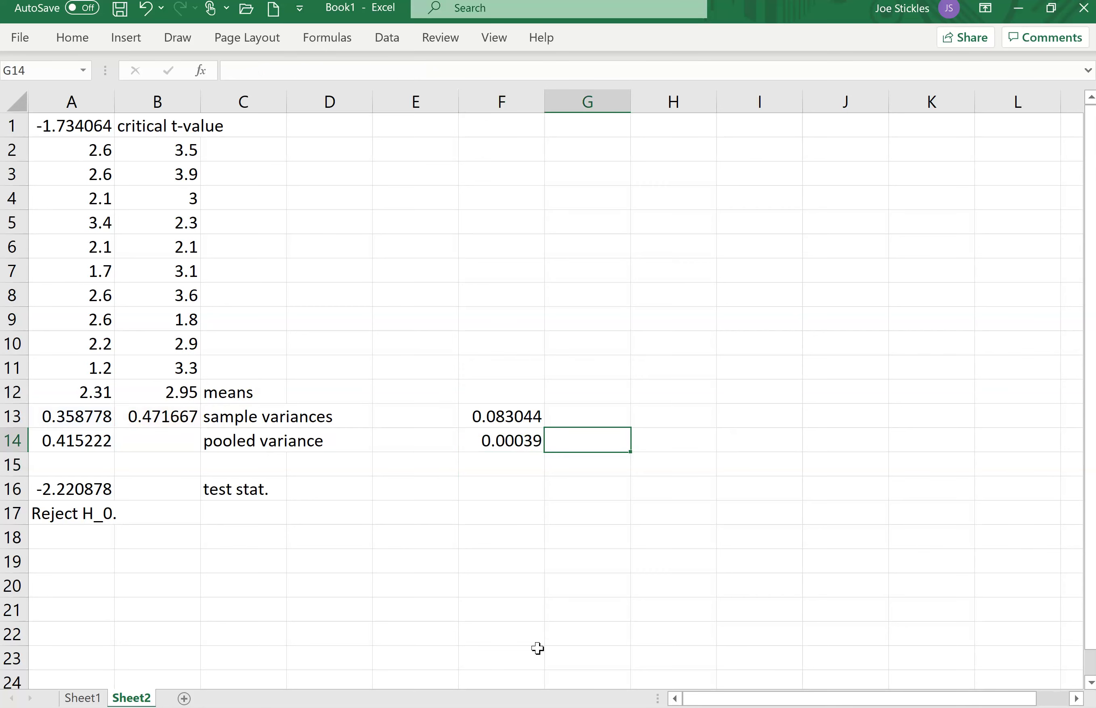
{"action": "type", "text": "="}
{"action": "key", "text": "Left"}
{"action": "key", "text": "Right"}
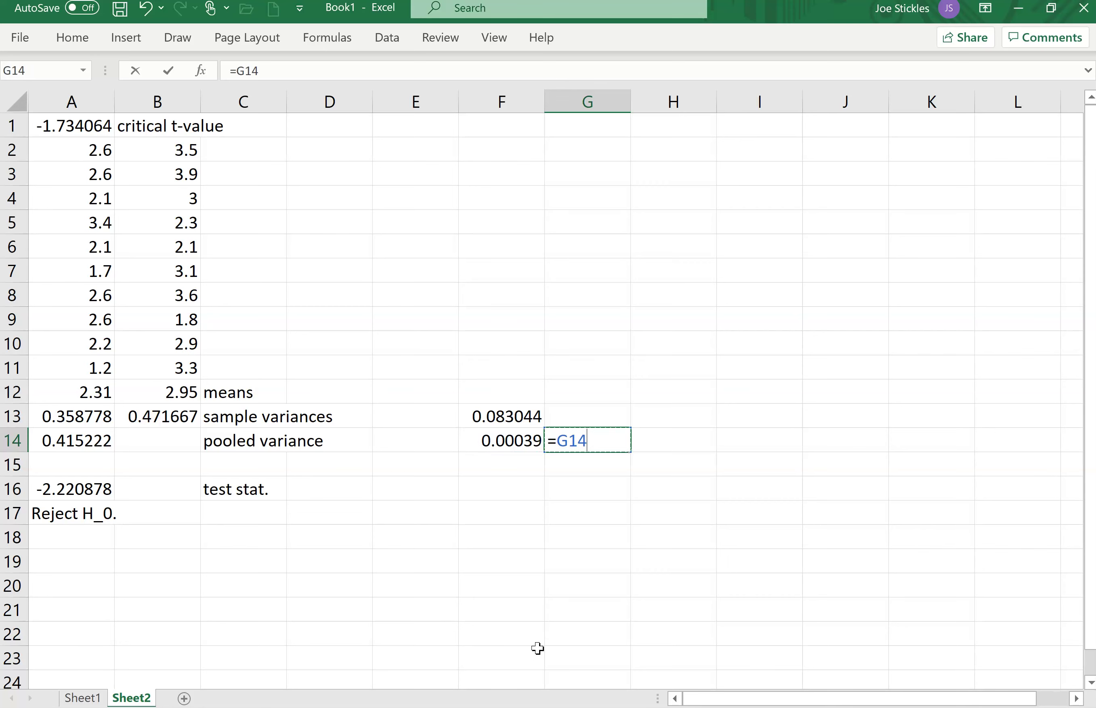
{"action": "key", "text": "Up"}
{"action": "key", "text": "Down"}
{"action": "type", "text": "/"}
{"action": "key", "text": "BackSpace"}
{"action": "key", "text": "BackSpace"}
{"action": "key", "text": "BackSpace"}
{"action": "key", "text": "BackSpace"}
{"action": "type", "text": "f13"}
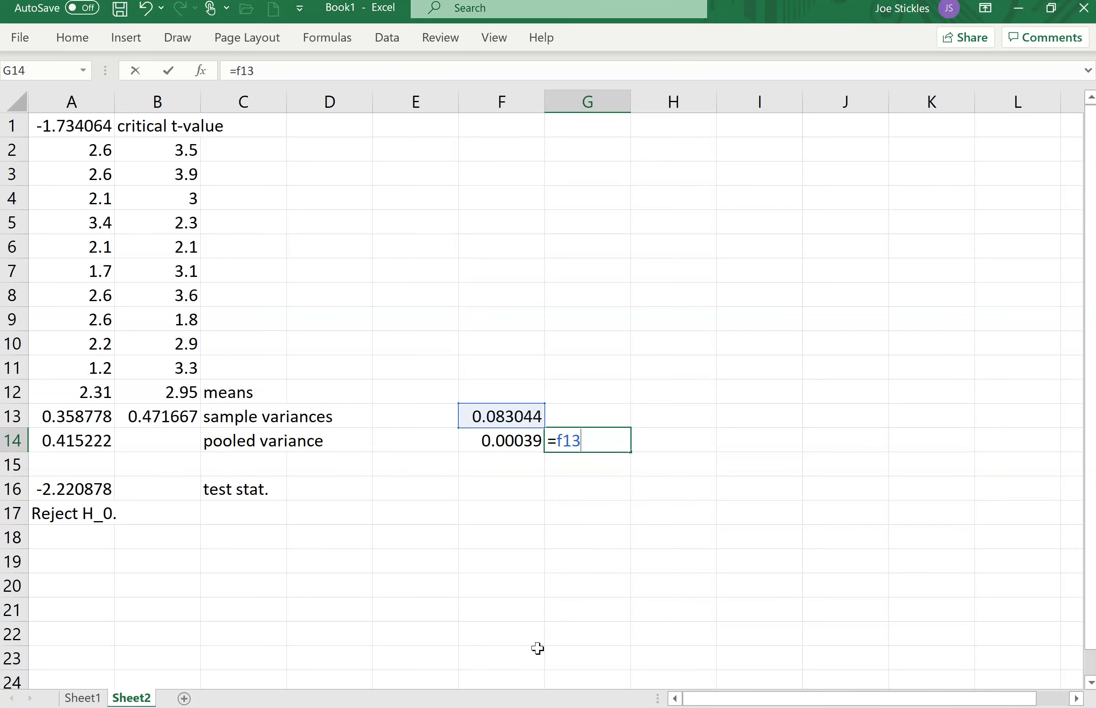
{"action": "key", "text": "BackSpace"}
{"action": "key", "text": "BackSpace"}
{"action": "key", "text": "BackSpace"}
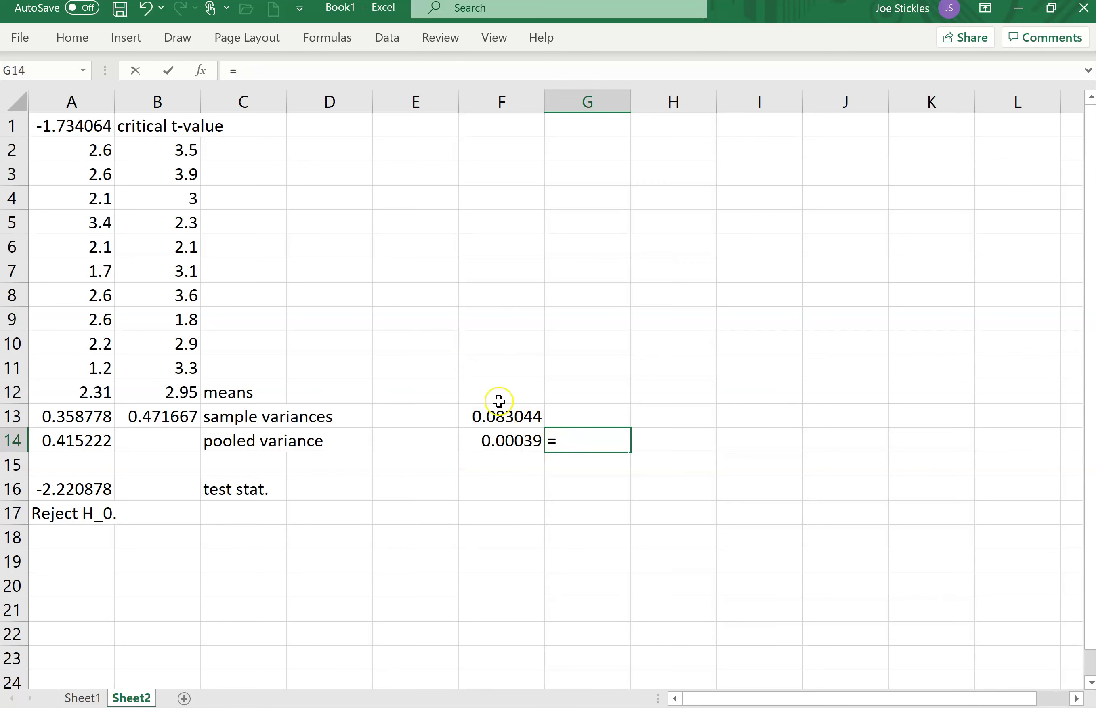
{"action": "left_click", "coordinate": [500, 415]}
{"action": "key", "text": "Escape"}
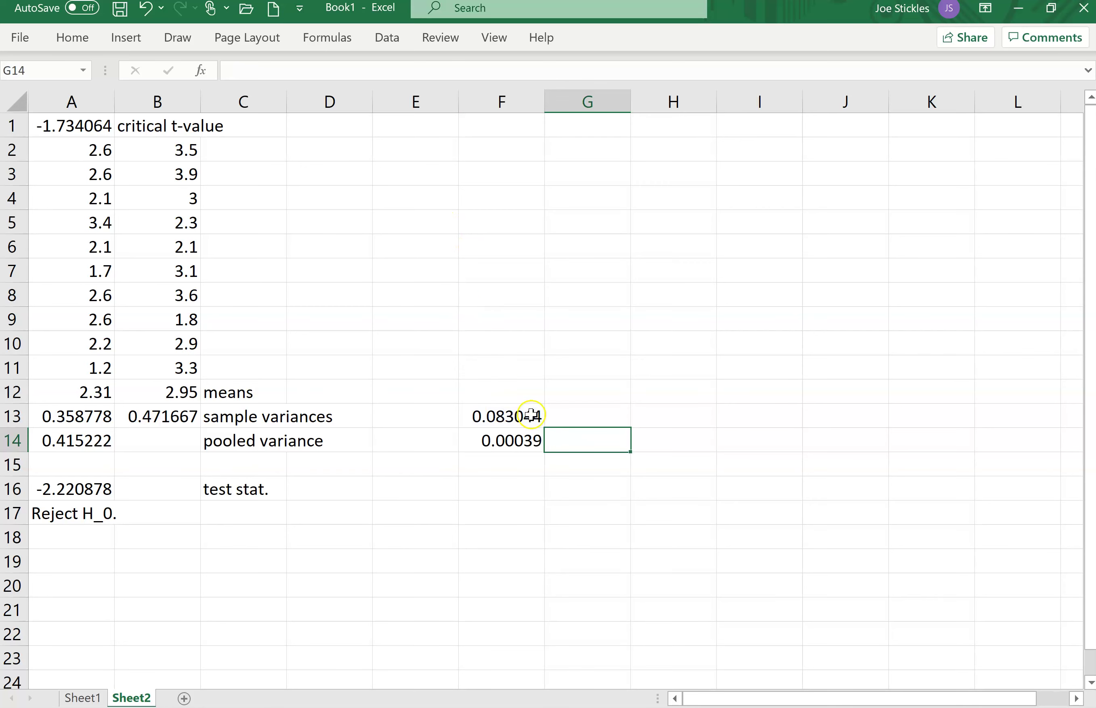
Square the numerator in cell F13 by changing its formula to =(A13/10+B13/10)^2.
{"action": "left_click", "coordinate": [508, 419]}
{"action": "left_click", "coordinate": [337, 83]}
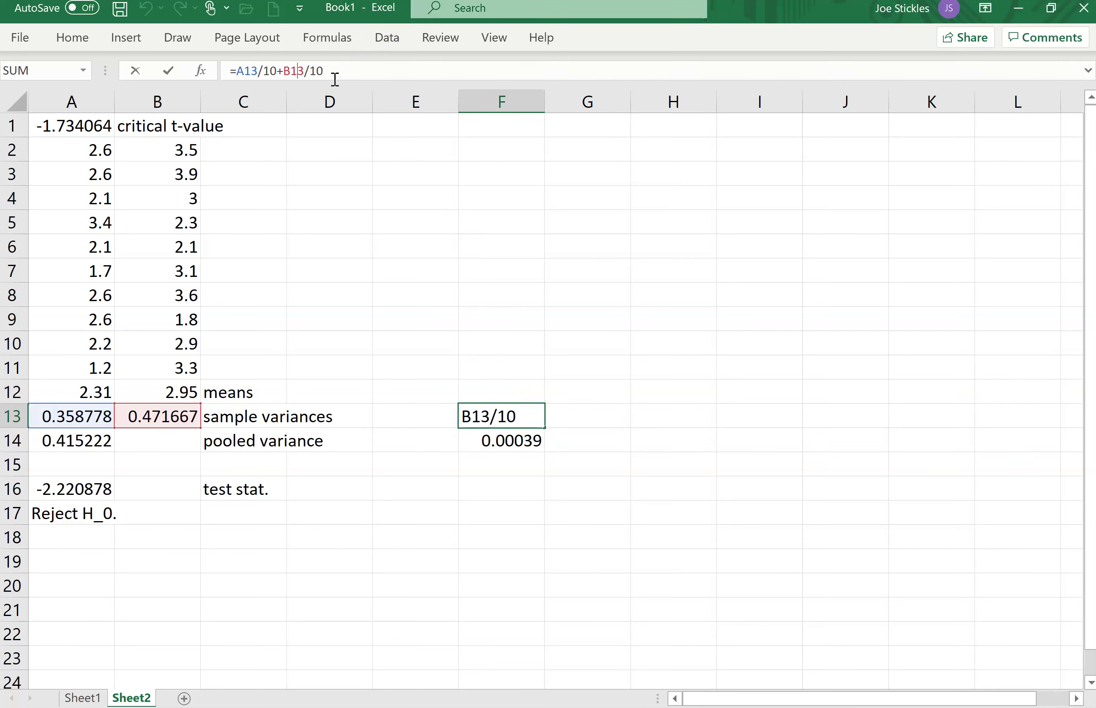
{"action": "key", "text": "Left"}
{"action": "key", "text": "Left"}
{"action": "key", "text": "Left"}
{"action": "key", "text": "Left"}
{"action": "key", "text": "Left"}
{"action": "key", "text": "Left"}
{"action": "type", "text": "("}
{"action": "key", "text": "End"}
{"action": "type", "text": ")^2"}
{"action": "key", "text": "Return"}
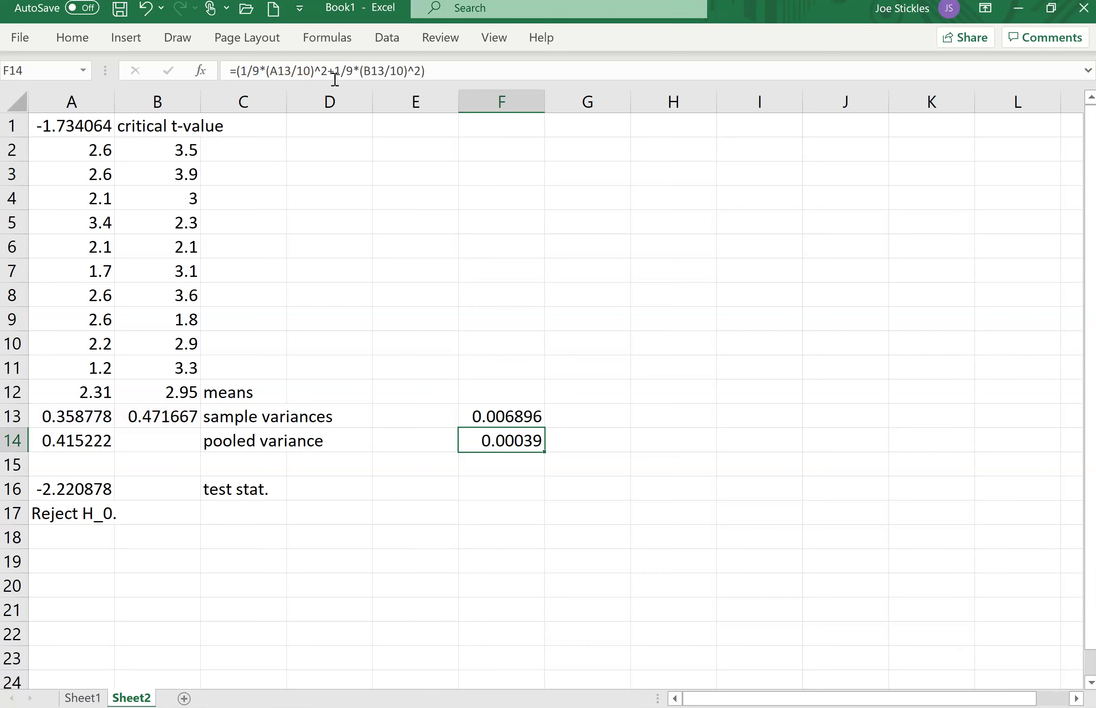
Compute Welch's degrees of freedom in cell G14 with =F13/F14.
{"action": "left_click", "coordinate": [590, 438]}
{"action": "type", "text": "="}
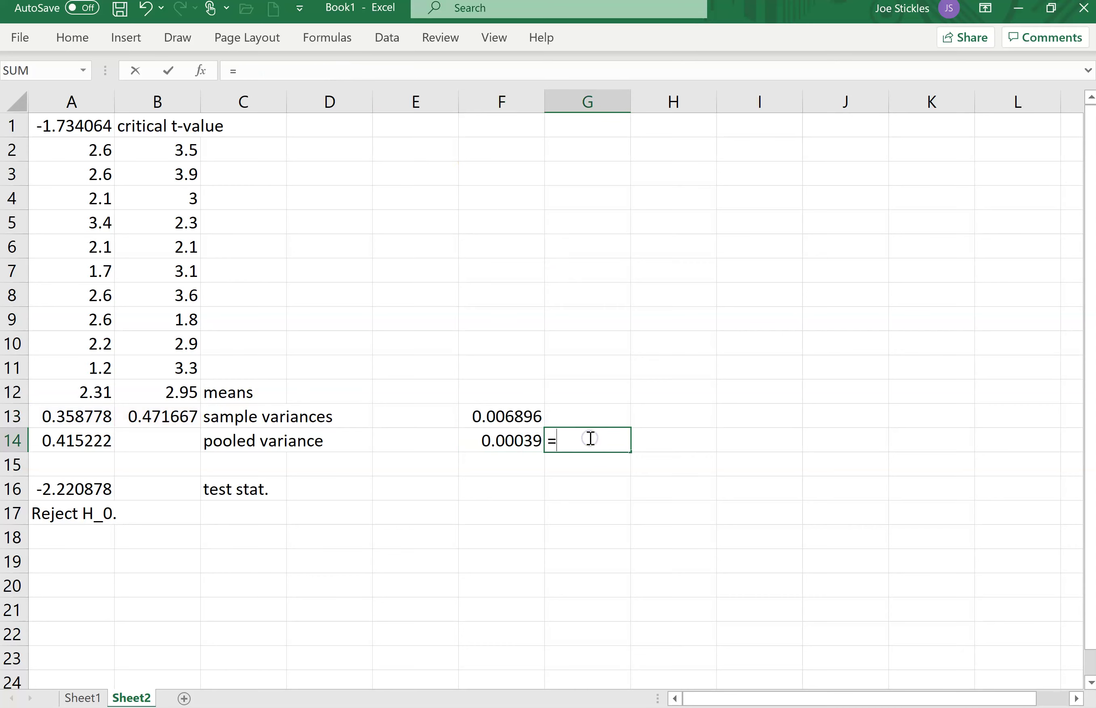
{"action": "type", "text": "f13"}
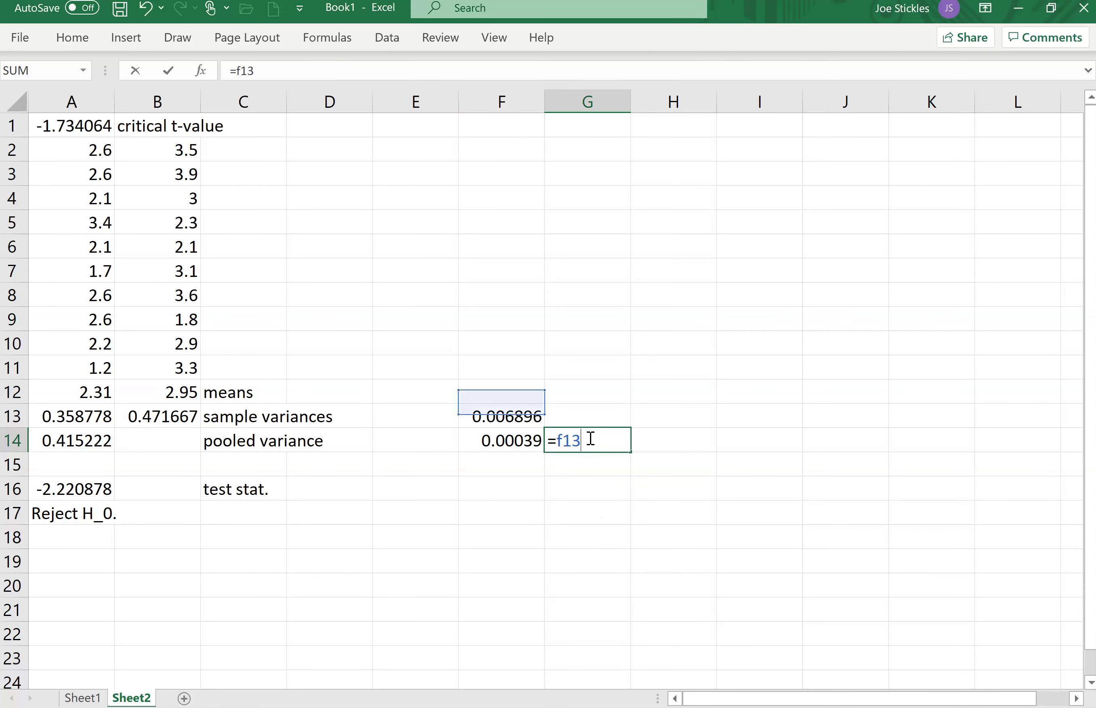
{"action": "type", "text": "/f14"}
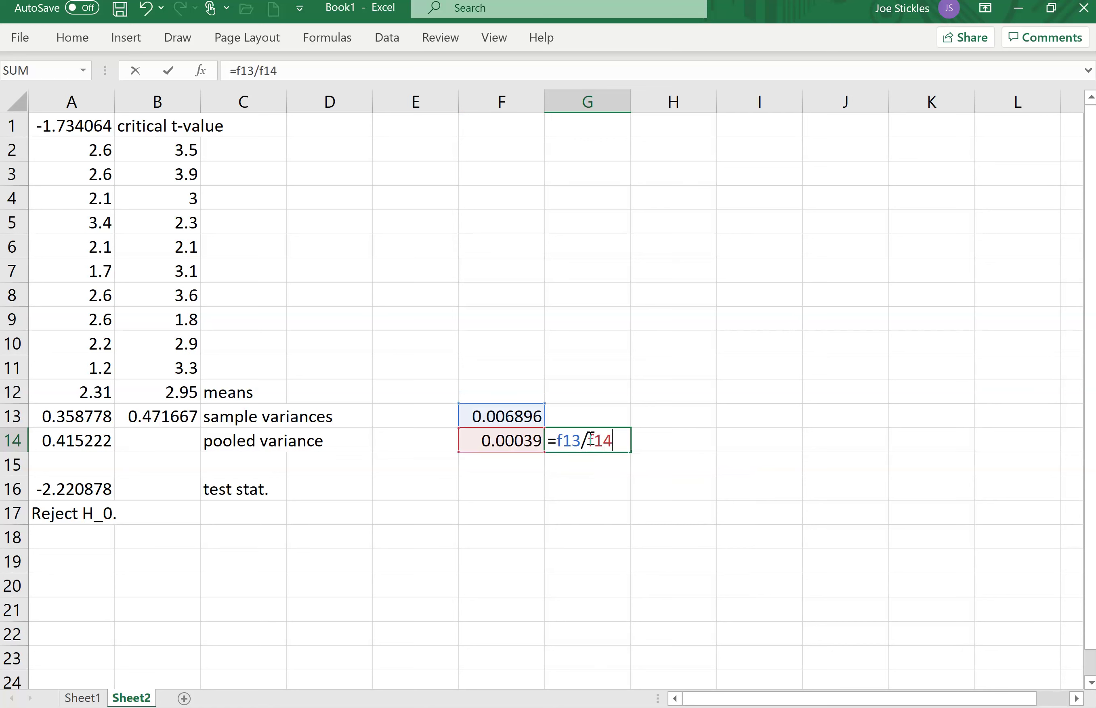
{"action": "key", "text": "Return"}
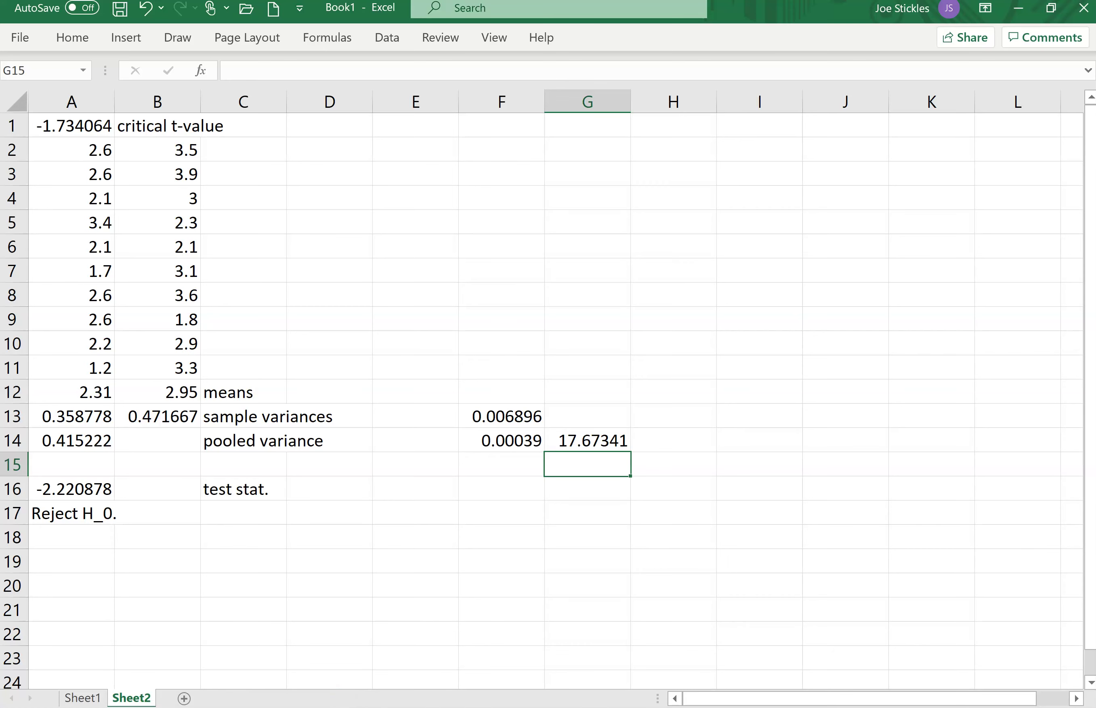
Switch to OneNote and enclose the numerator of the r formula in handwritten parentheses with an exponent 2.
{"action": "left_click", "coordinate": [243, 700]}
{"action": "left_click", "coordinate": [348, 11]}
{"action": "left_click_drag", "start_coordinate": [848, 219], "coordinate": [820, 319]}
{"action": "left_click_drag", "start_coordinate": [601, 256], "coordinate": [635, 330]}
{"action": "left_click_drag", "start_coordinate": [859, 217], "coordinate": [888, 233]}
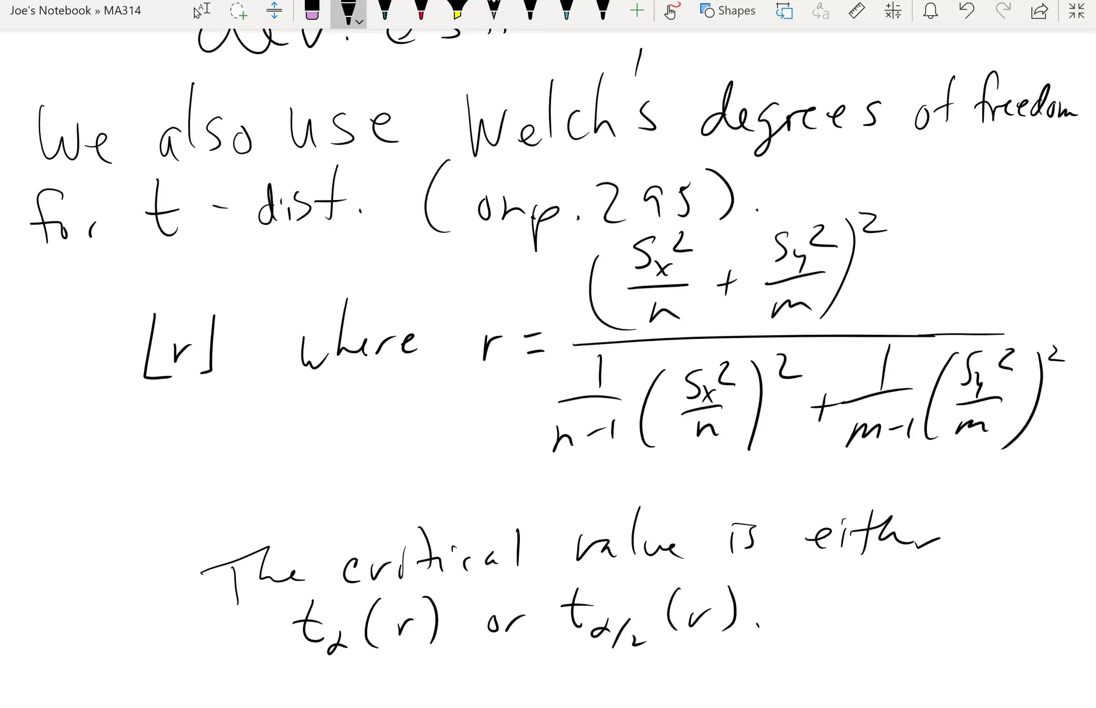
Switch to Excel and change the degrees of freedom in the critical t-value formula in cell A1 to 17.
{"action": "key", "text": "Escape"}
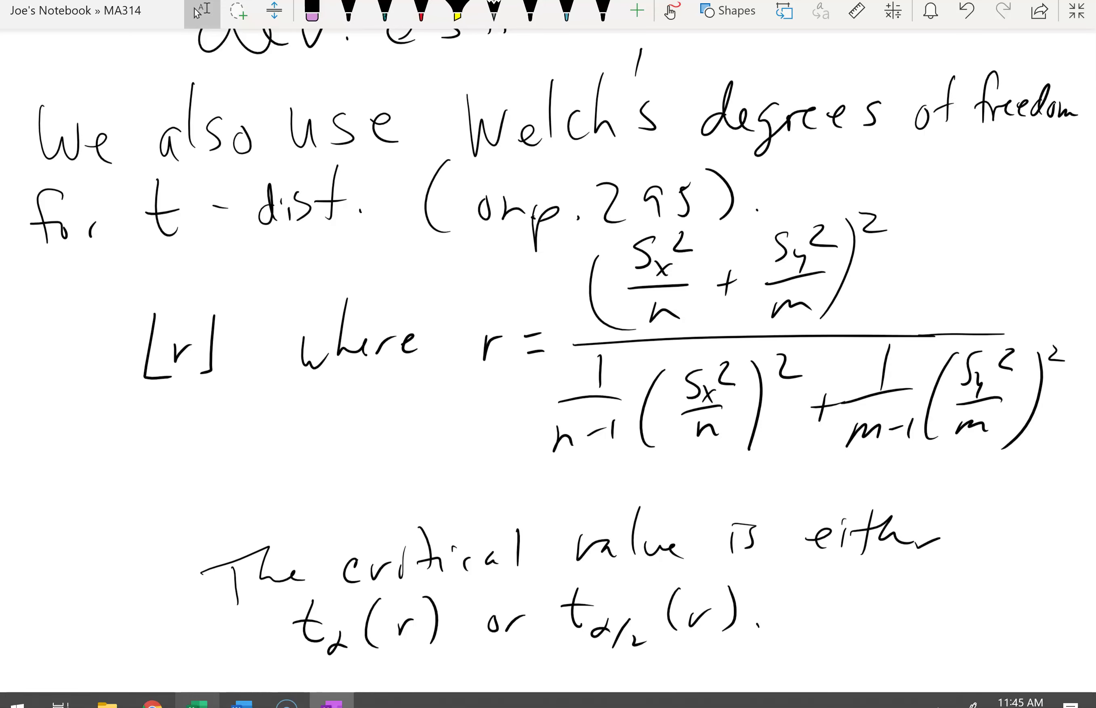
{"action": "left_click", "coordinate": [197, 702]}
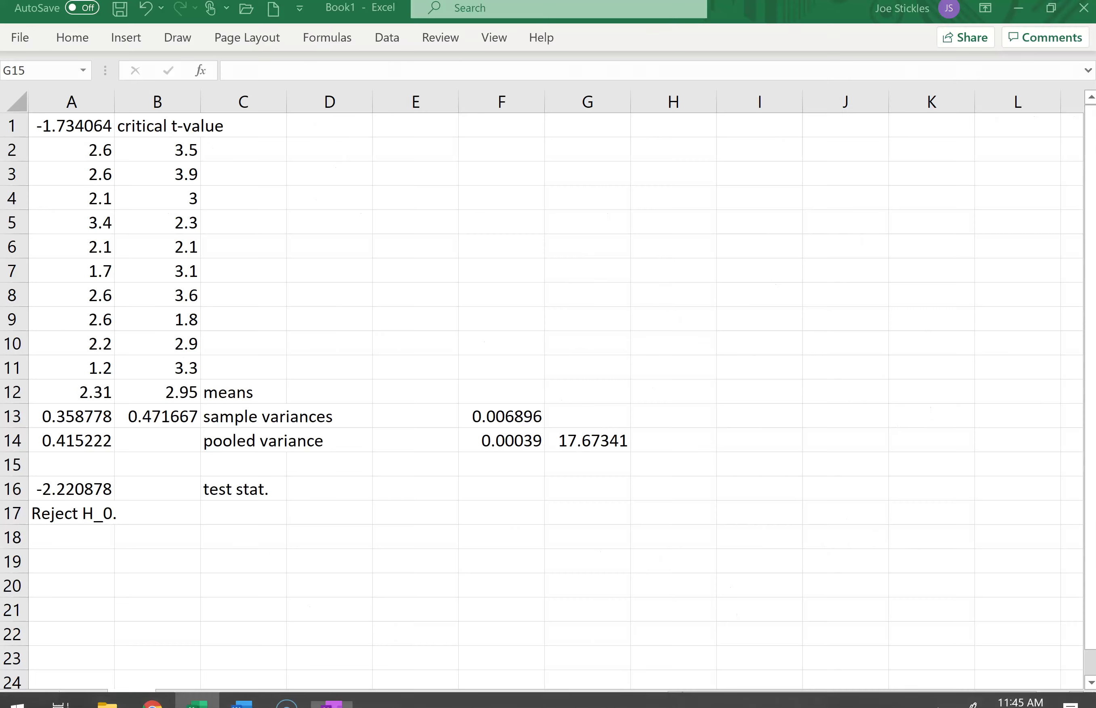
{"action": "left_click", "coordinate": [62, 128]}
{"action": "left_click", "coordinate": [303, 78]}
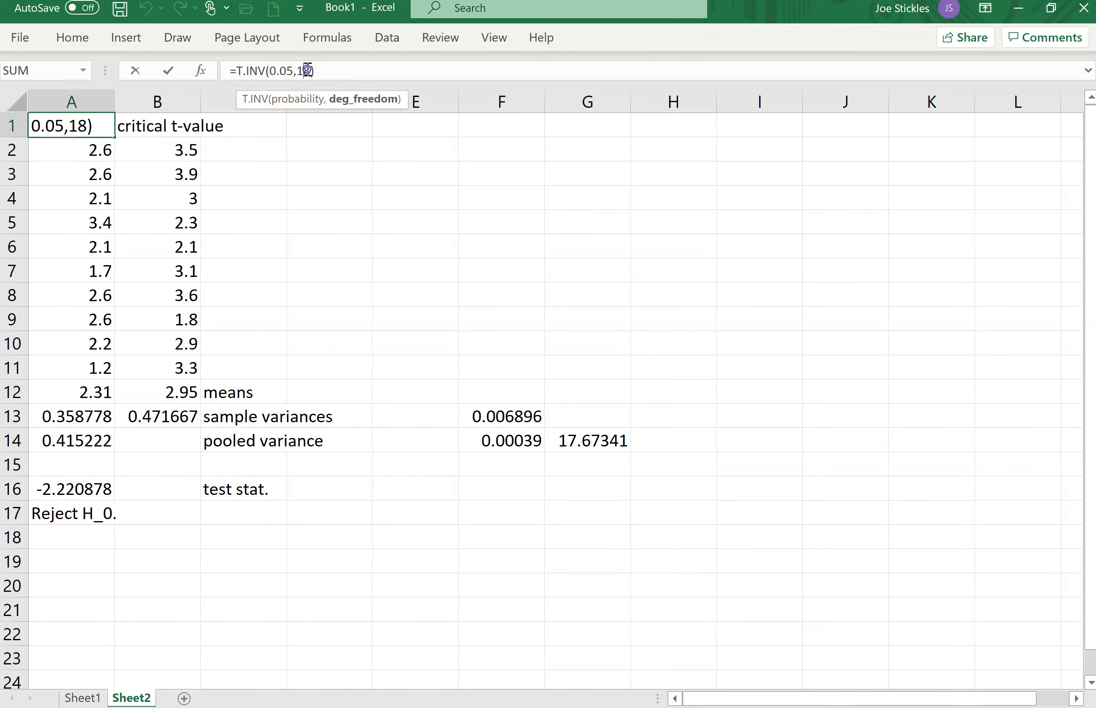
{"action": "key", "text": "Delete"}
{"action": "type", "text": "7"}
{"action": "key", "text": "Return"}
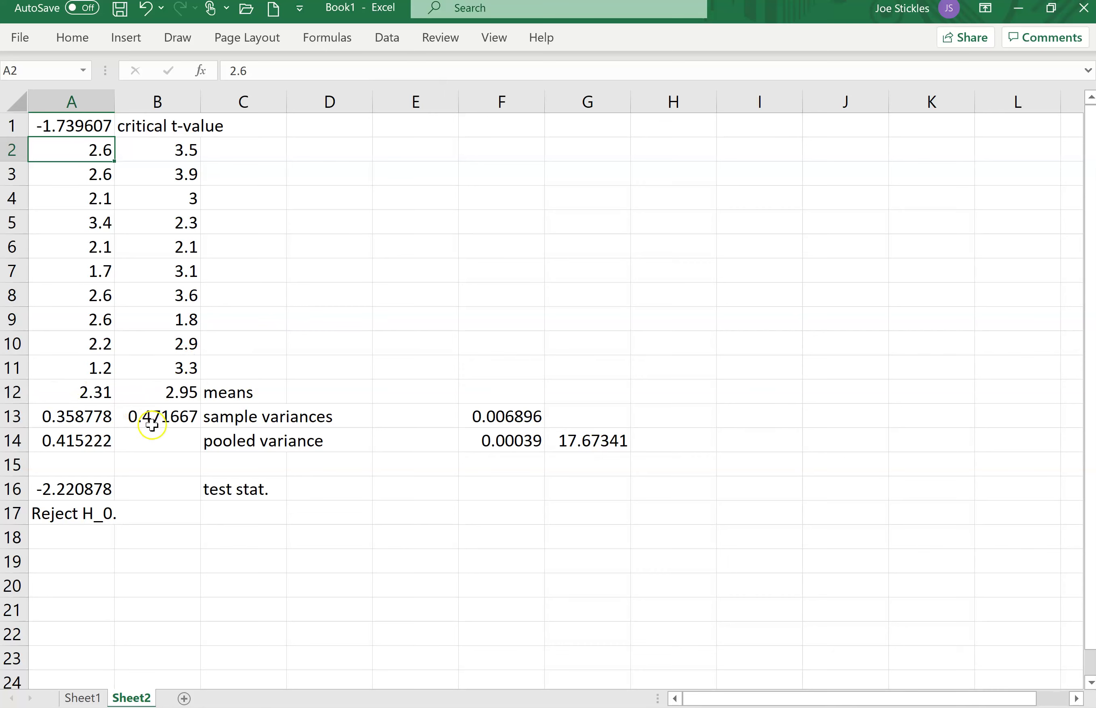
Replace the second sample's variance in cell B13 with 2.
{"action": "left_click", "coordinate": [168, 418]}
{"action": "type", "text": "2"}
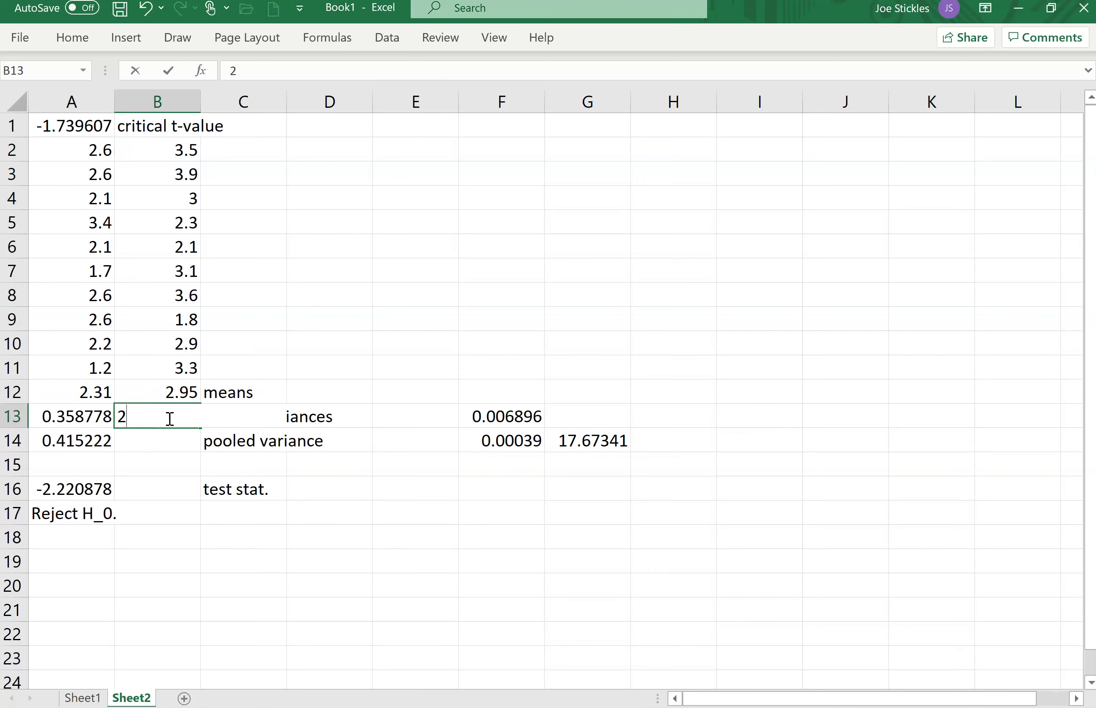
{"action": "key", "text": "Return"}
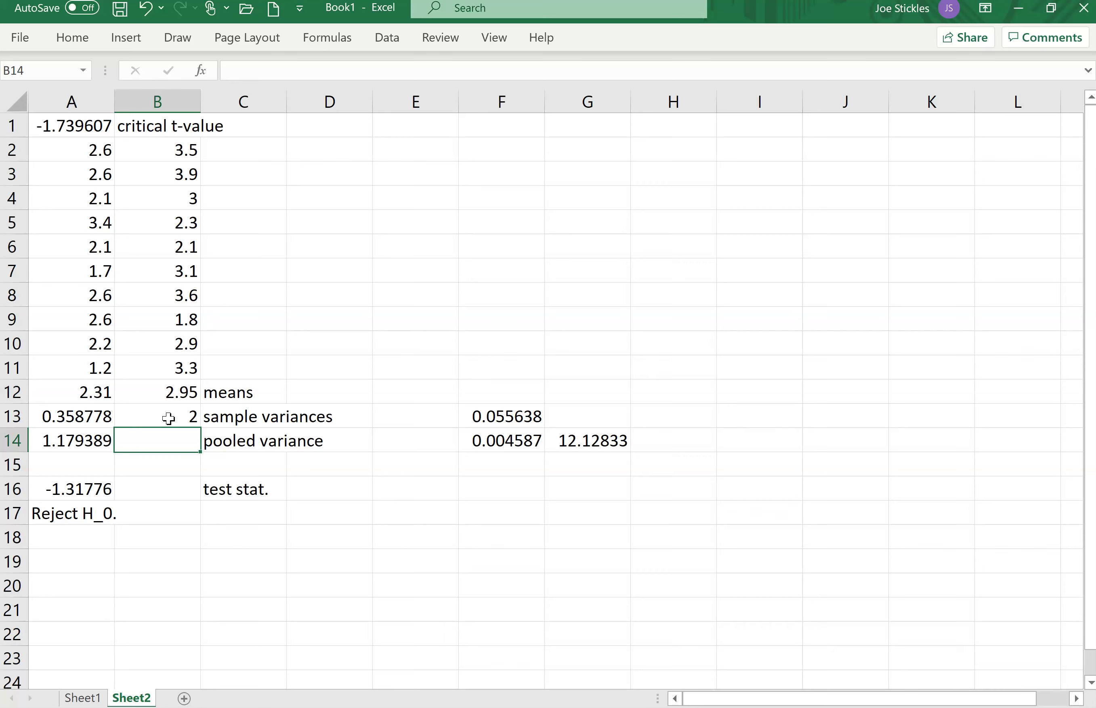
Set the degrees of freedom in cell A1's critical t-value formula to 12, giving =T.INV(0.05,12).
{"action": "key", "text": "F2"}
{"action": "left_click", "coordinate": [76, 121]}
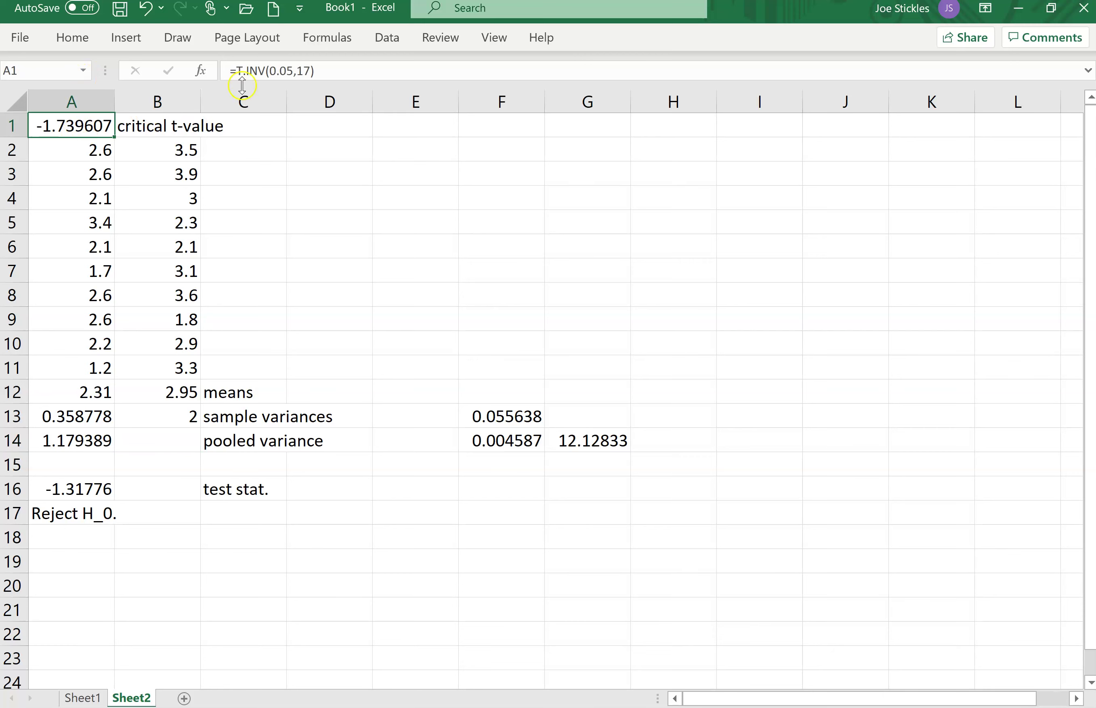
{"action": "left_click", "coordinate": [305, 72]}
{"action": "key", "text": "Delete"}
{"action": "type", "text": "2"}
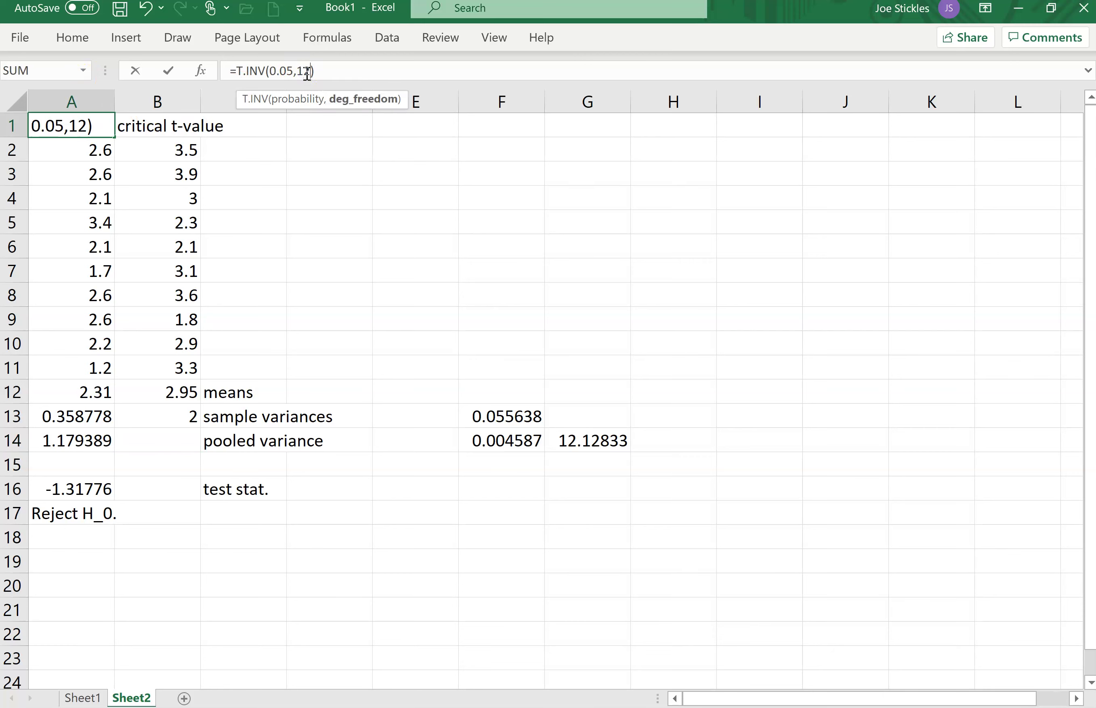
{"action": "key", "text": "Return"}
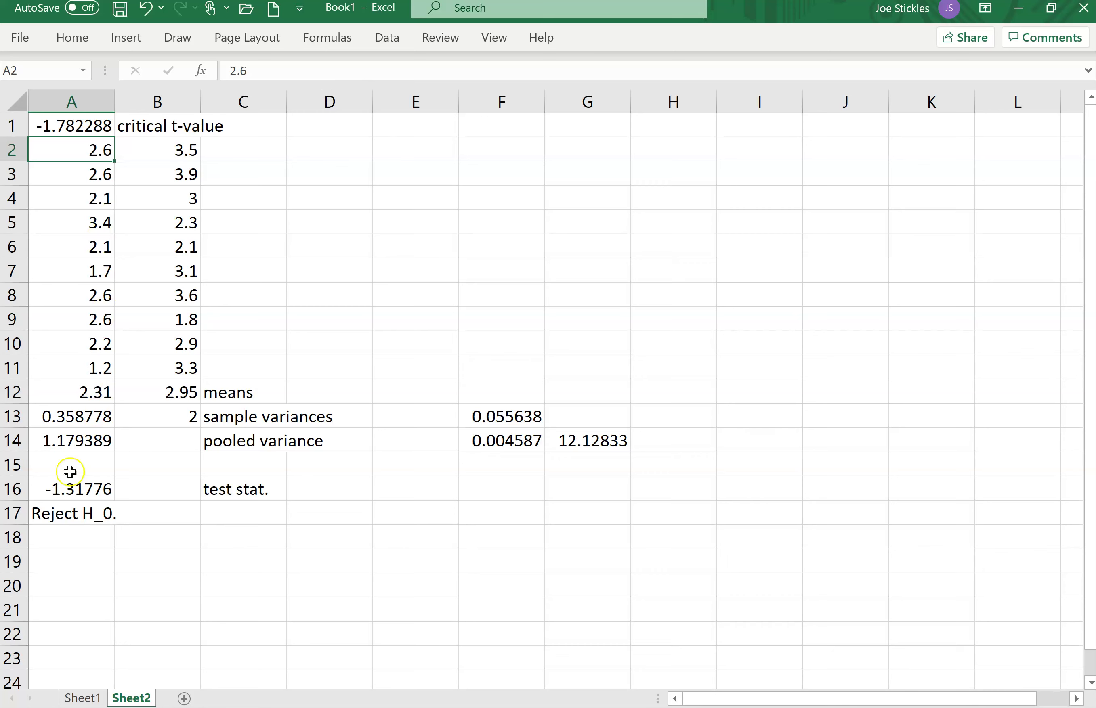
Rewrite the test statistic in cell A16 with separate variances as =(A12-B12)/SQRT(A13/10+B13/10).
{"action": "left_click", "coordinate": [77, 492]}
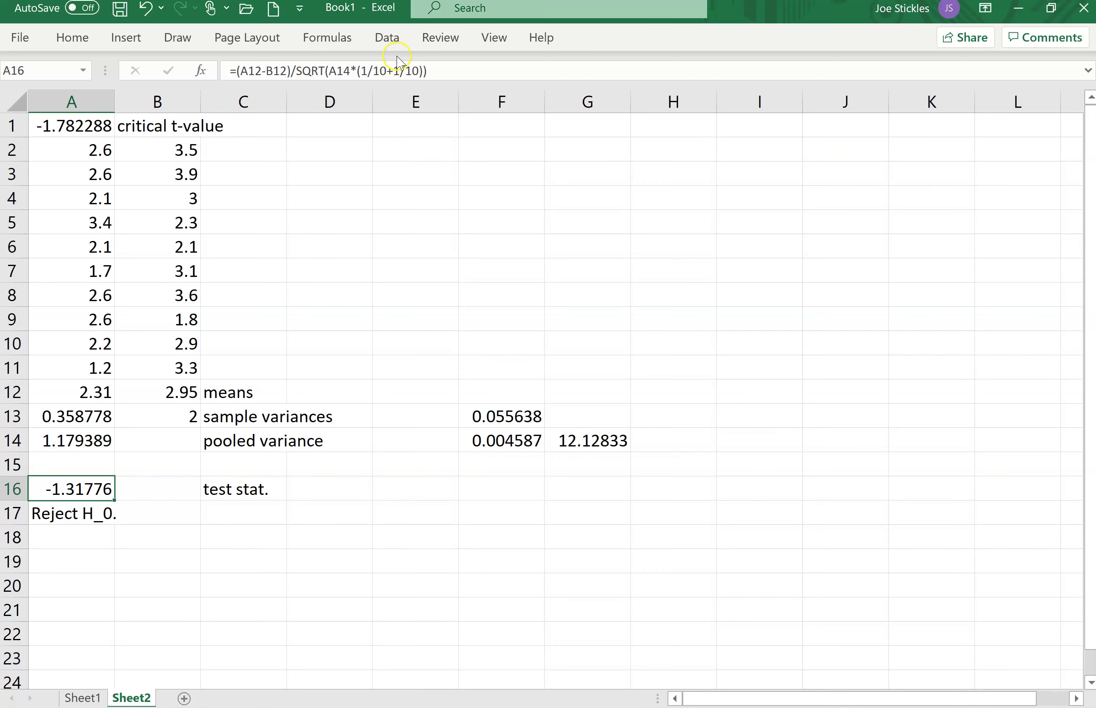
{"action": "left_click_drag", "start_coordinate": [328, 72], "coordinate": [422, 72]}
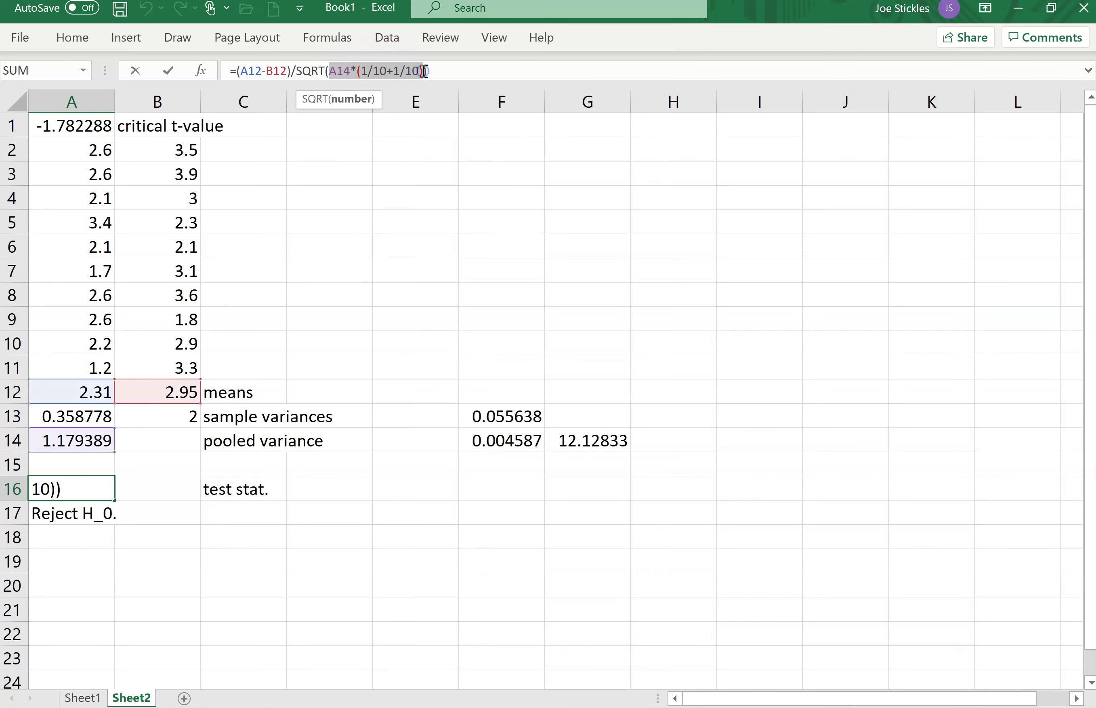
{"action": "key", "text": "Delete"}
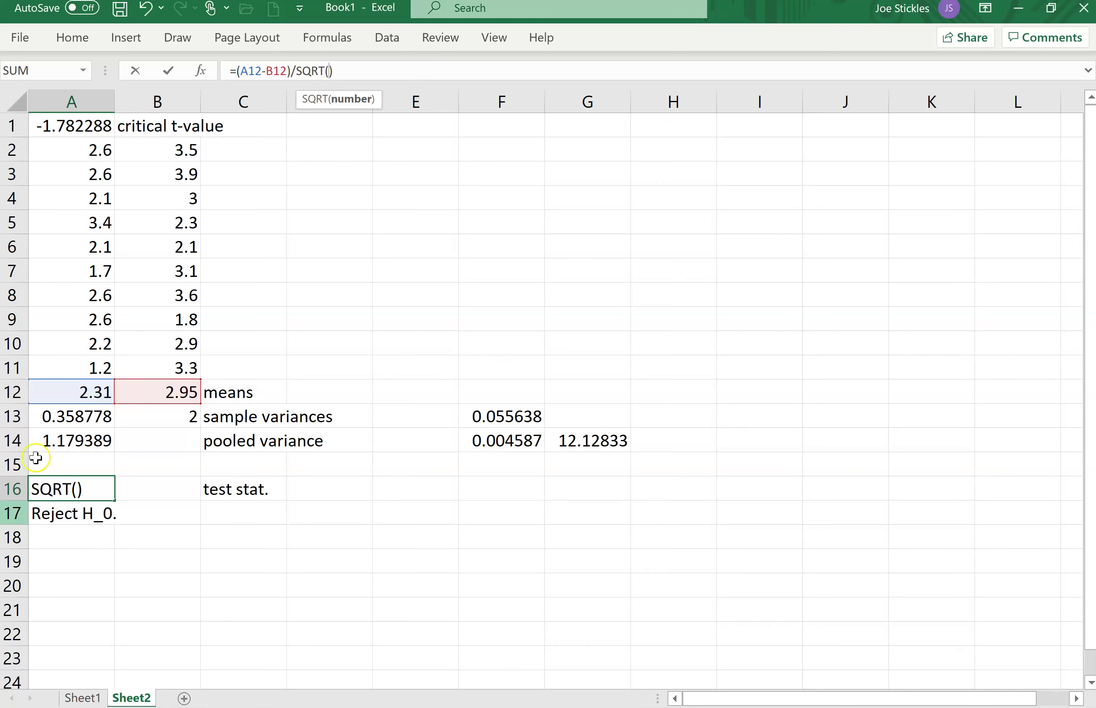
{"action": "left_click", "coordinate": [76, 416]}
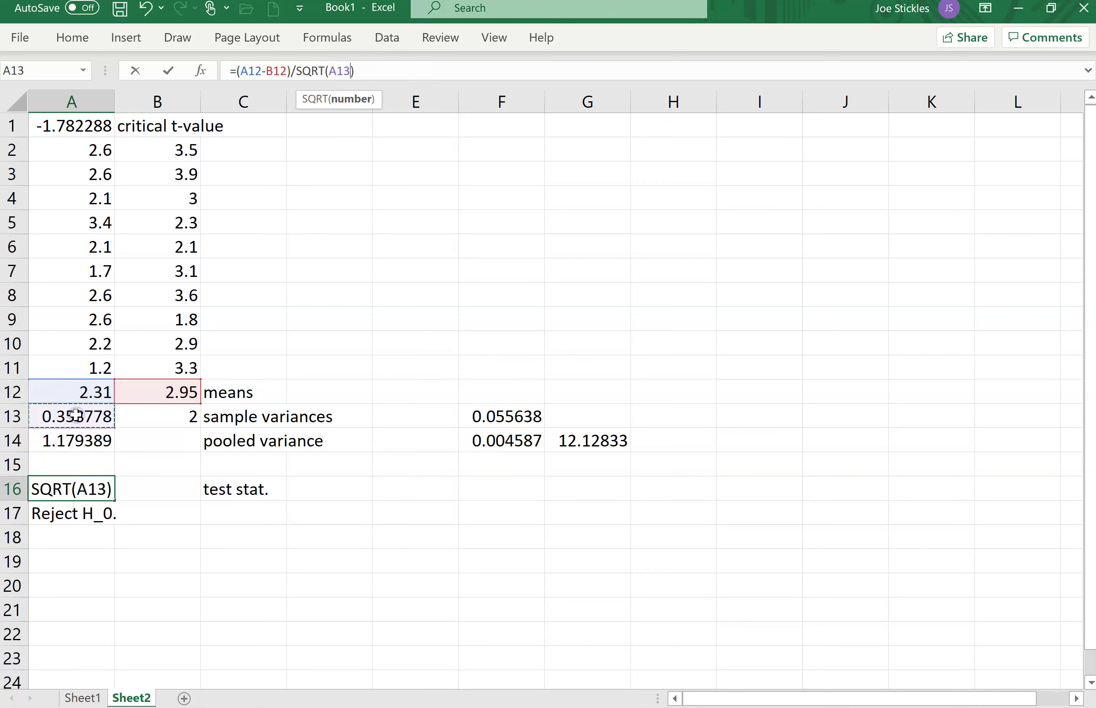
{"action": "type", "text": "/10+"}
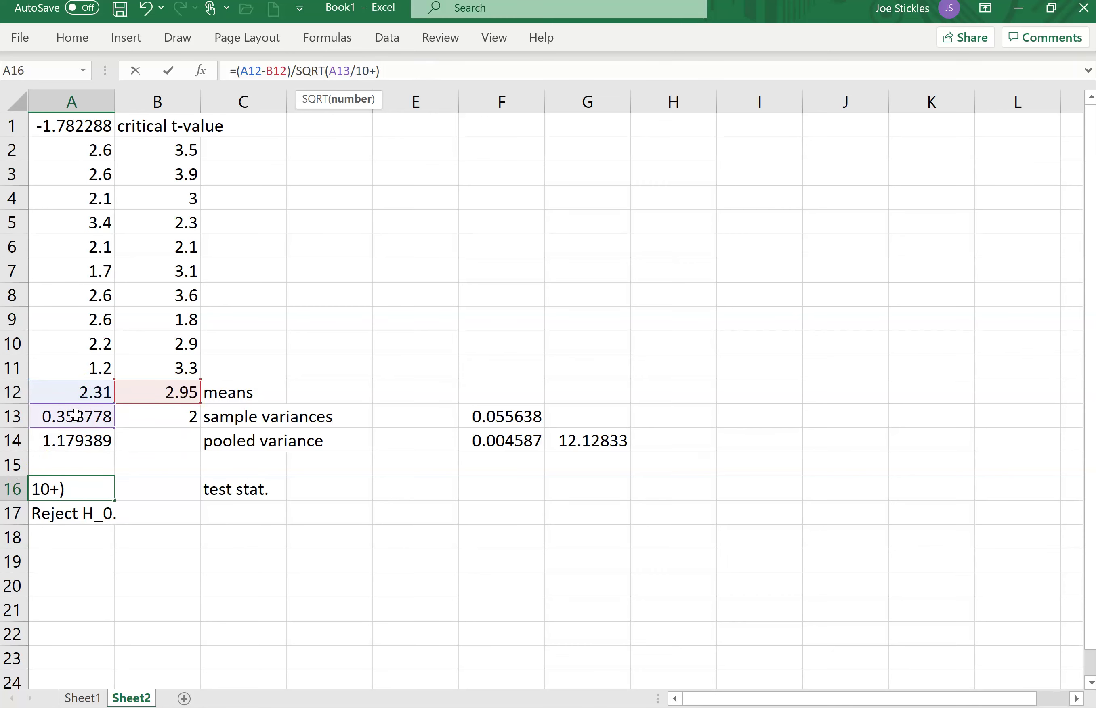
{"action": "left_click", "coordinate": [165, 416]}
{"action": "type", "text": "/10"}
{"action": "key", "text": "Return"}
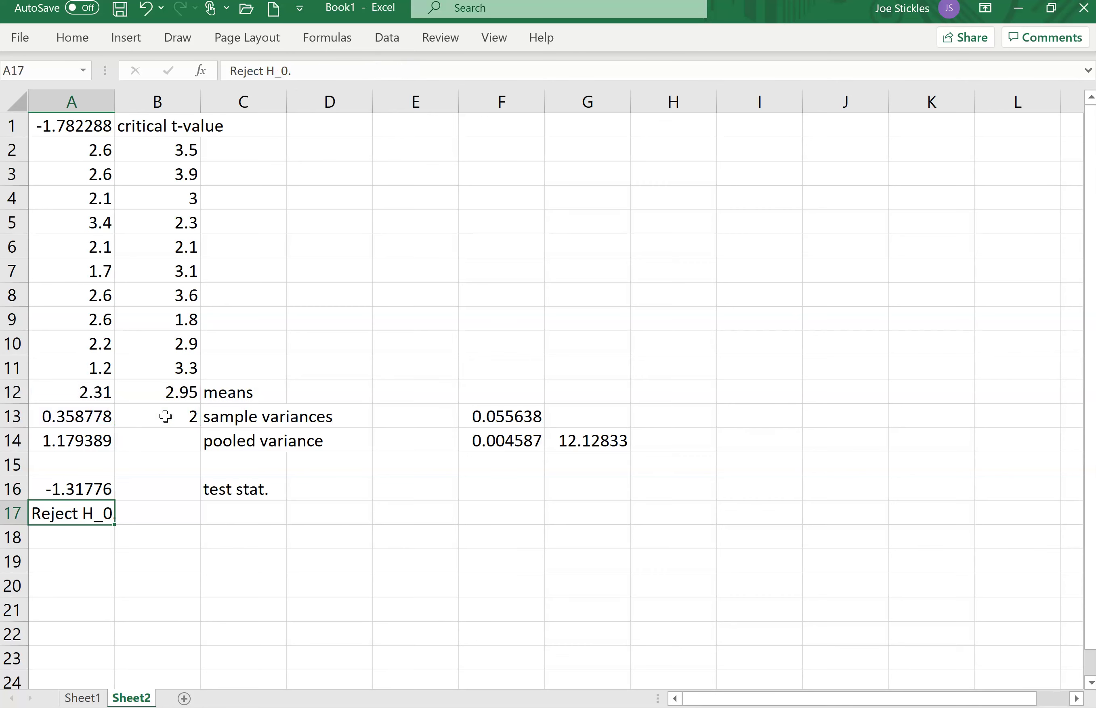